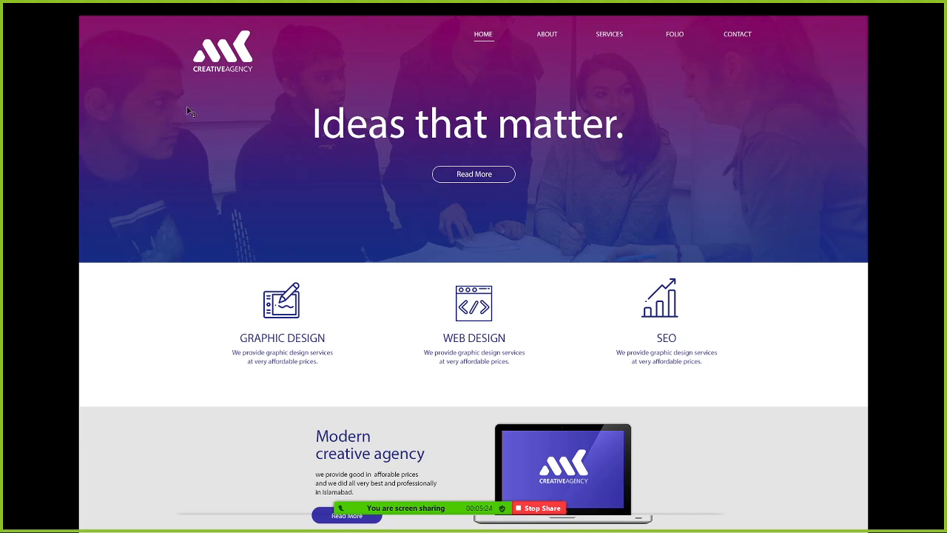
Look over the upper part of the homepage layout and leave full-screen view.
scroll(188, 113, down, 2)
scroll(189, 114, up, 4)
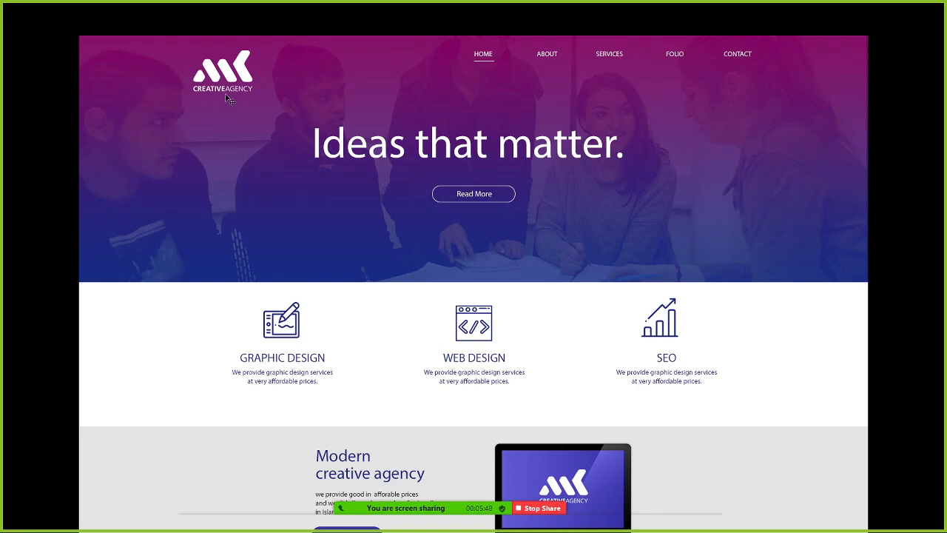
key(f)
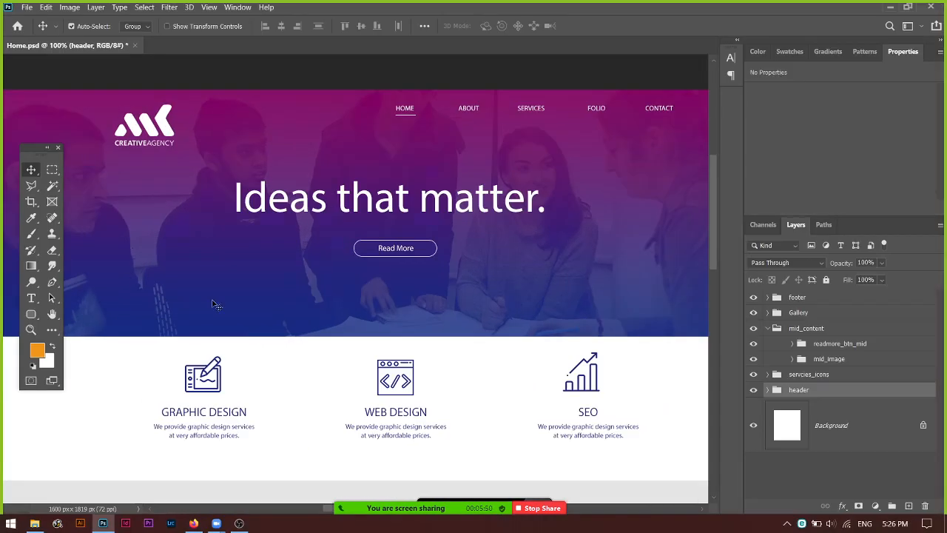
Switch to Firefox and open the Nayatel website, nayatel.com, to view its header and navigation as a reference.
mouse_move(194, 523)
click(185, 481)
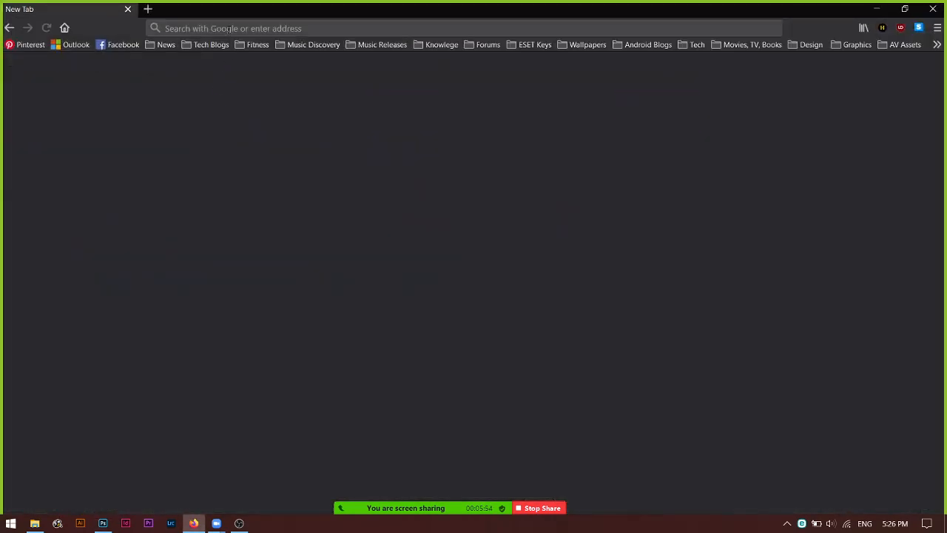
click(229, 28)
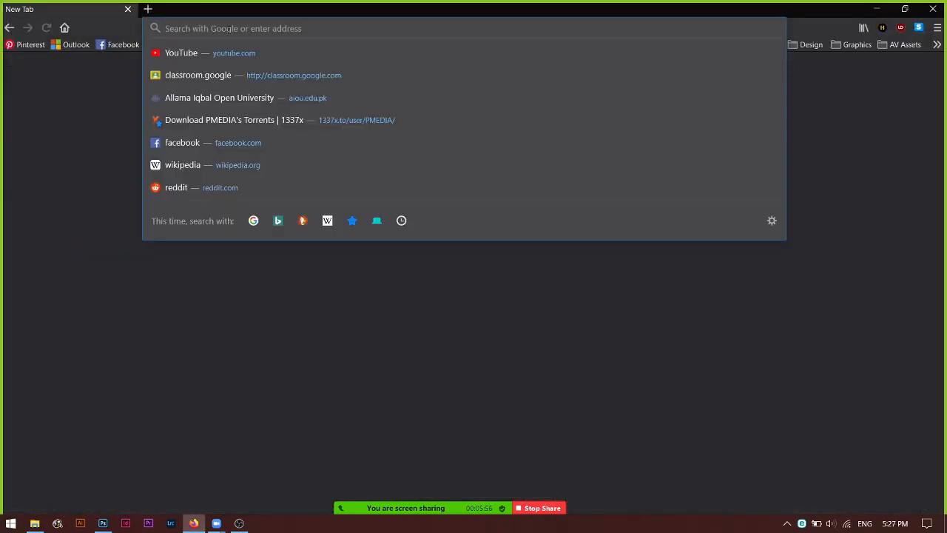
text(nayate)
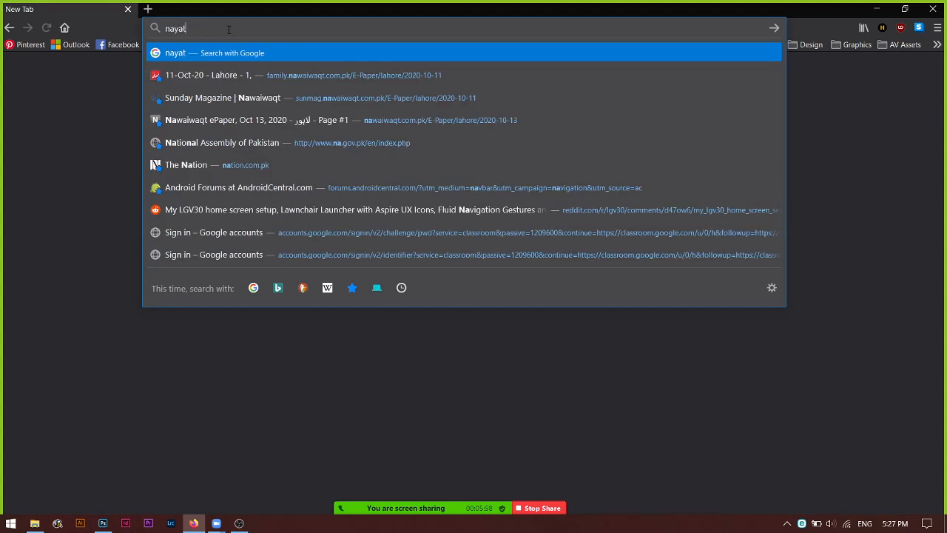
text(l)
key(Return)
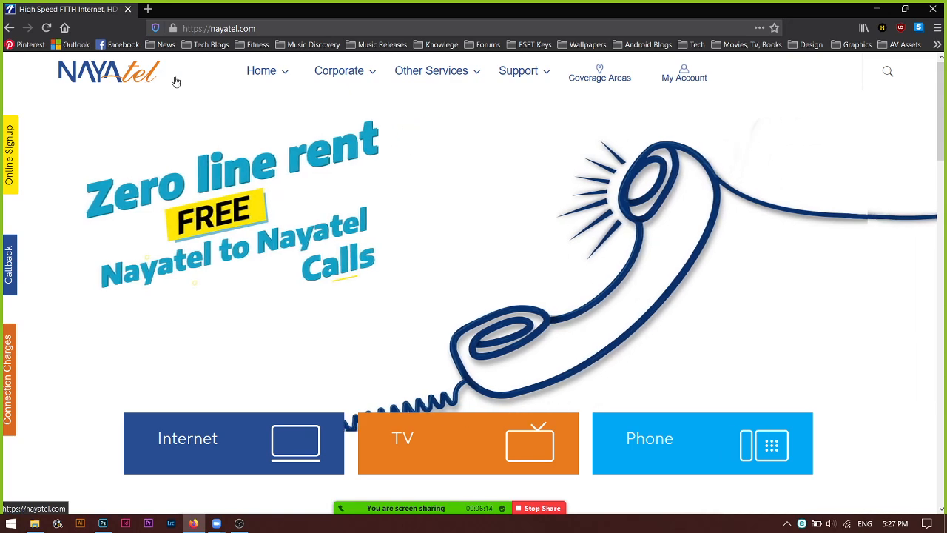
mouse_move(331, 70)
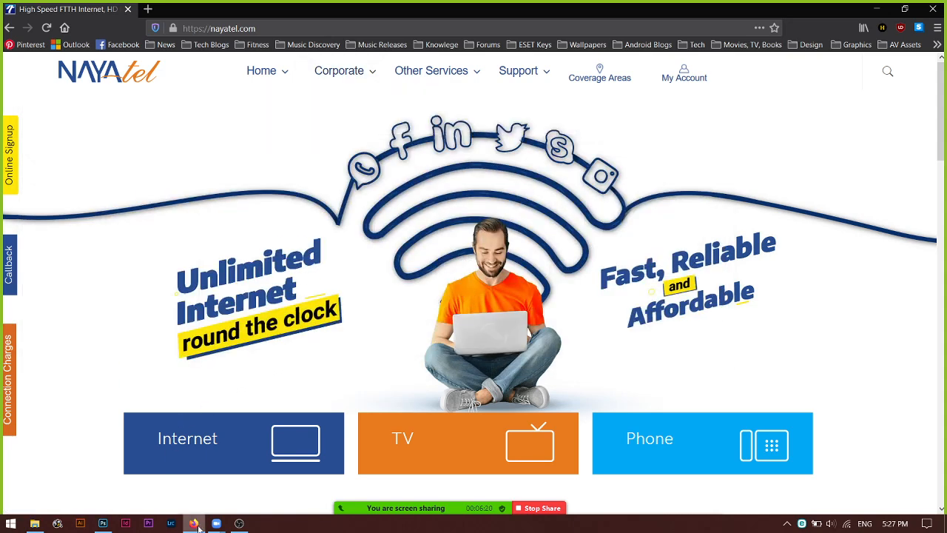
Switch back to Photoshop, collapse the mid_content group and fit the whole page in the window.
key(alt+Tab)
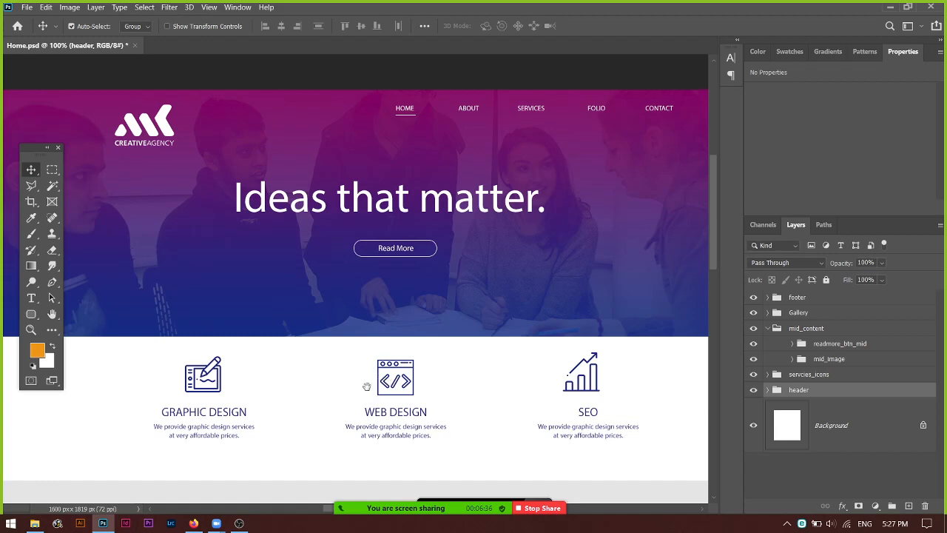
scroll(400, 310, down, 10)
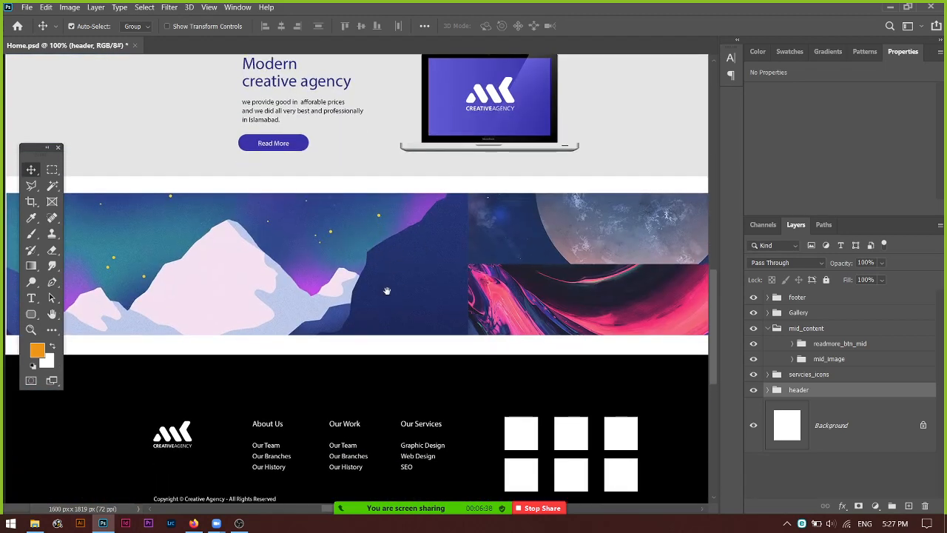
scroll(368, 296, up, 10)
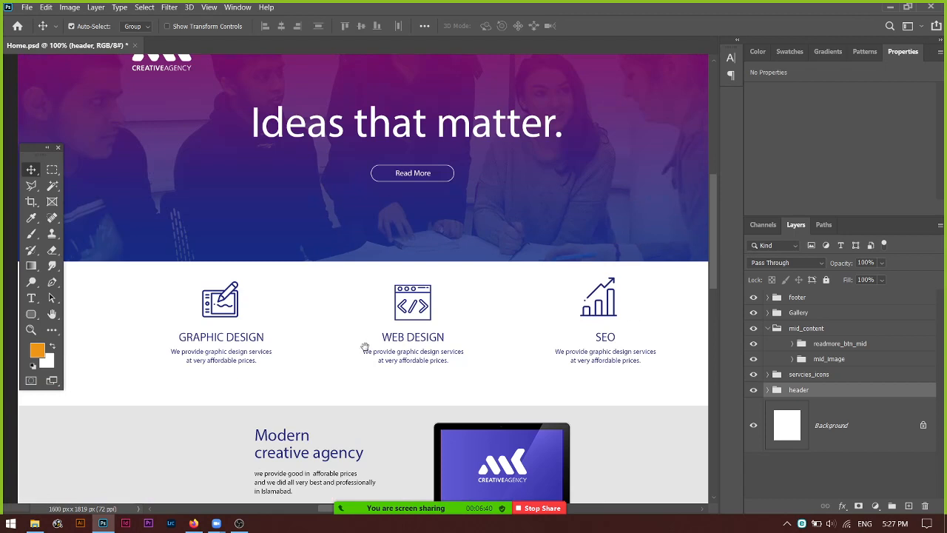
click(768, 330)
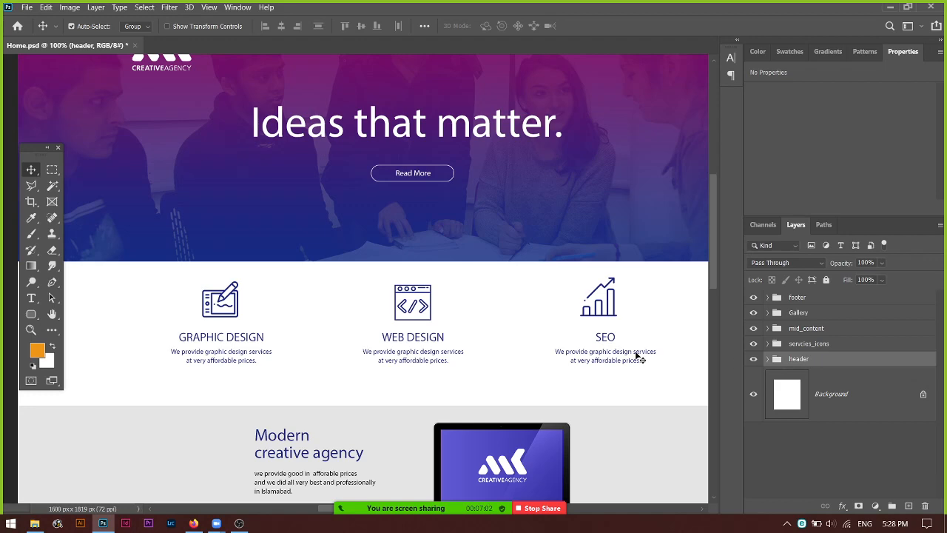
key(ctrl+0)
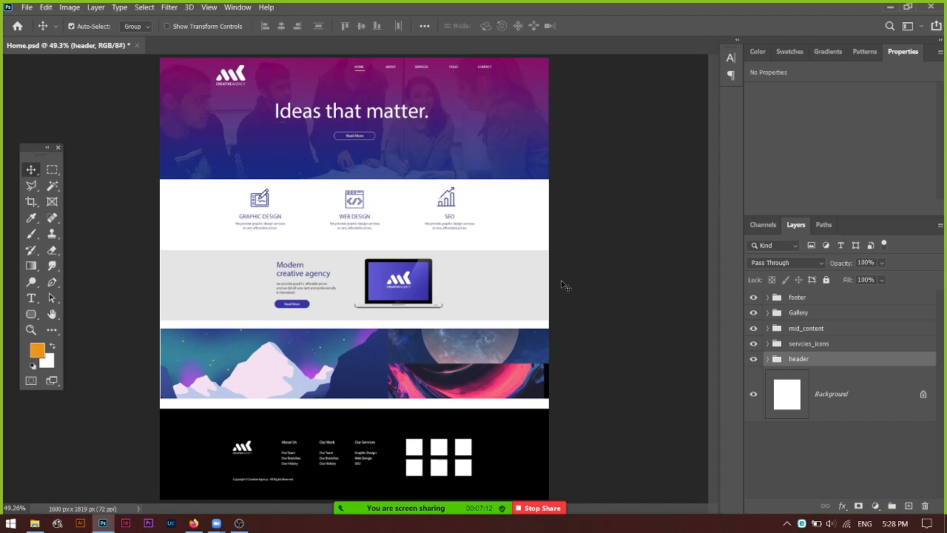
Hide the header group and show it again to identify its part of the page.
click(753, 358)
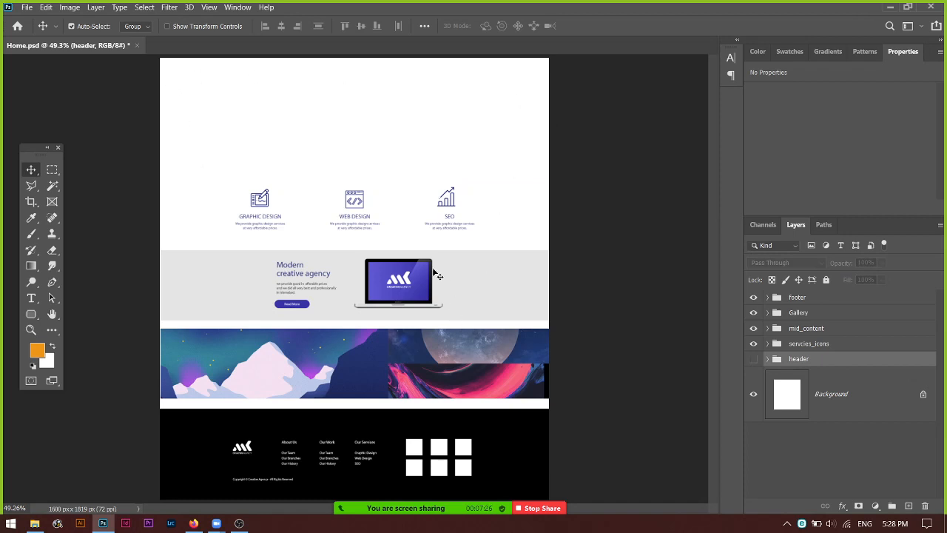
click(753, 359)
click(754, 360)
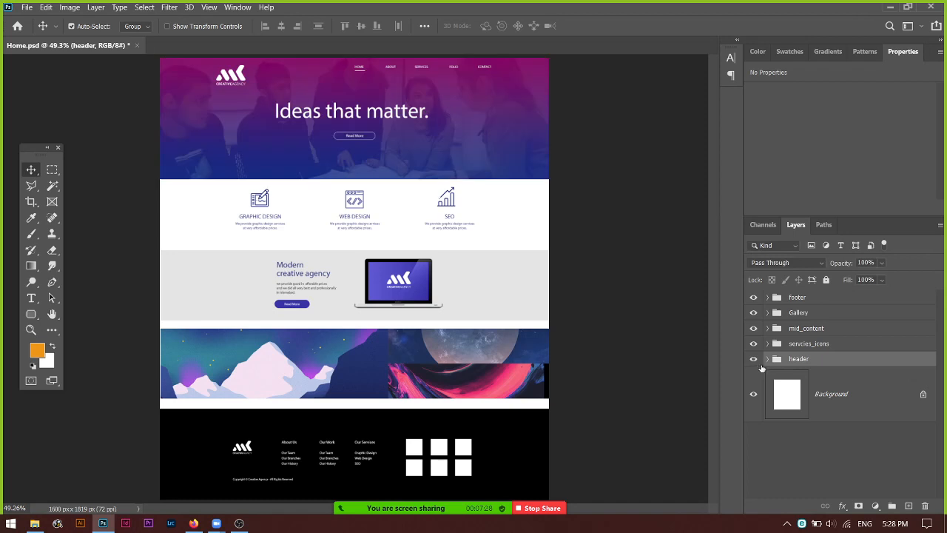
Expand the header group to view its layers and collapse the slider_img subgroup inside it.
click(767, 359)
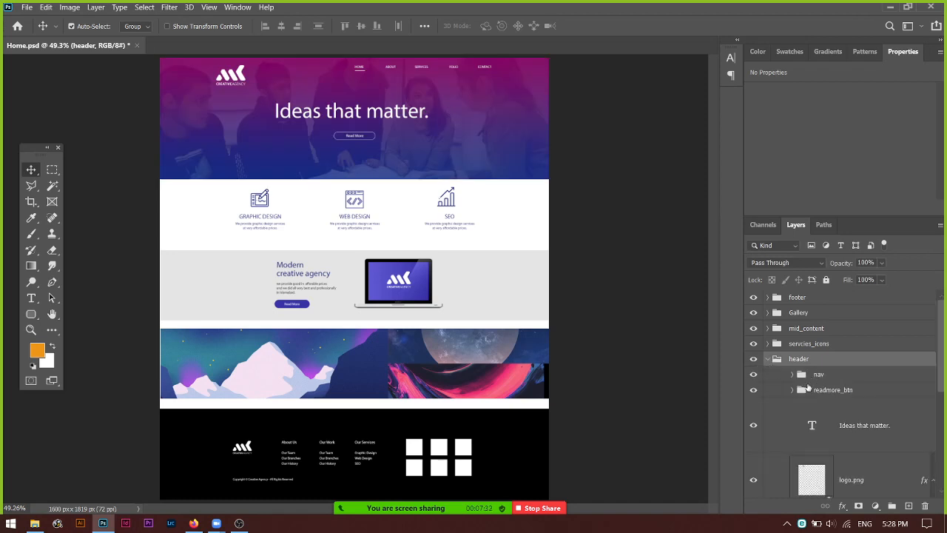
scroll(797, 403, down, 3)
scroll(797, 403, down, 3)
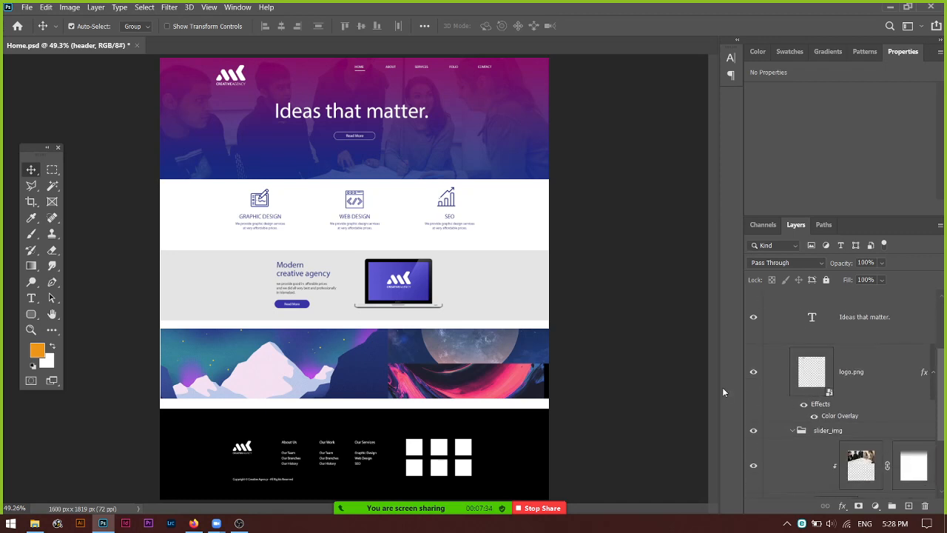
click(793, 430)
scroll(780, 428, up, 4)
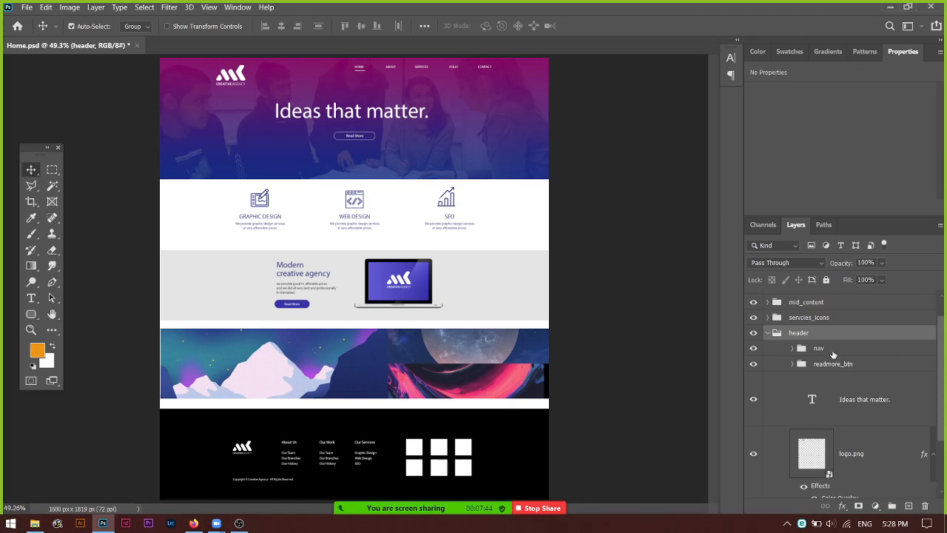
Toggle the visibility of nav, readmore_btn, logo.png and slider_img off and on to identify each header element.
click(753, 349)
click(753, 349)
click(753, 364)
scroll(773, 405, down, 2)
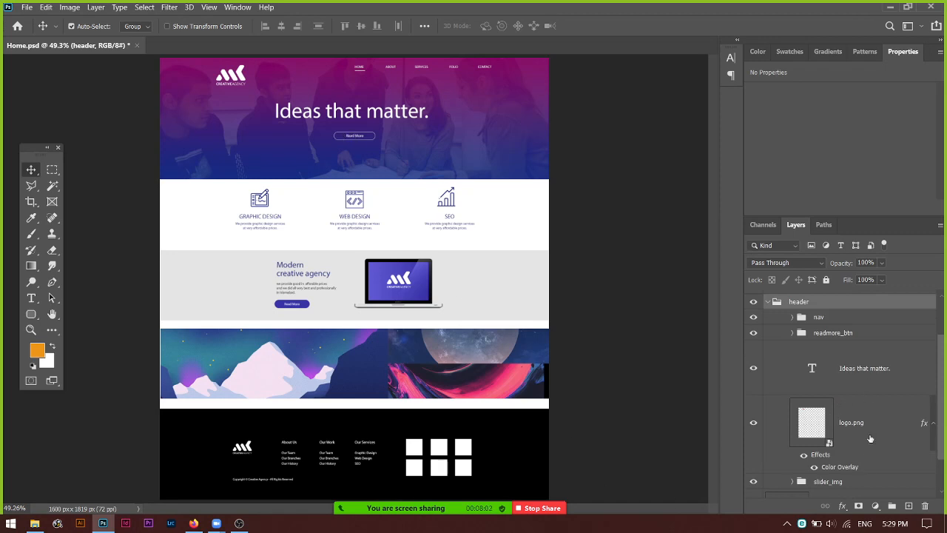
click(753, 423)
click(753, 423)
scroll(772, 459, down, 1)
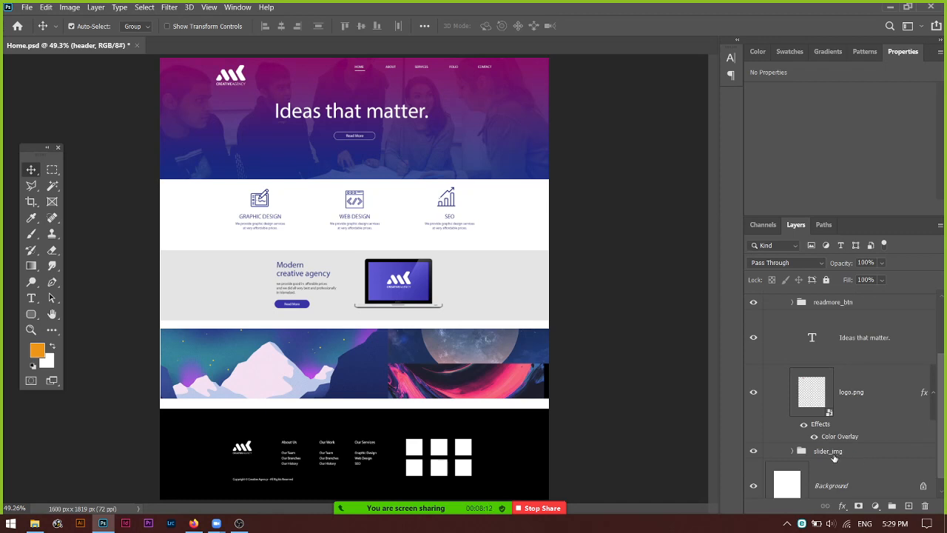
click(756, 452)
click(755, 454)
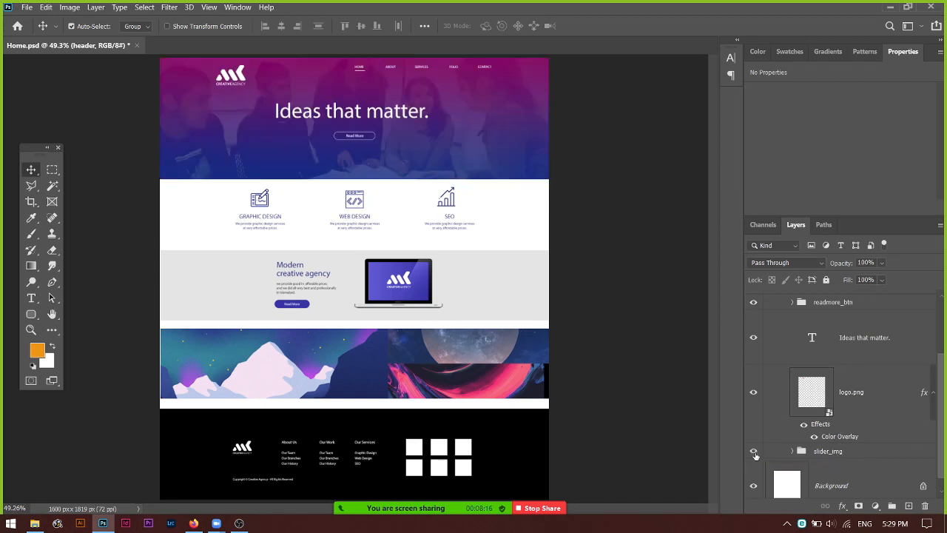
Inspect the layers inside the slider_img group, and collapse both it and the header group.
click(792, 452)
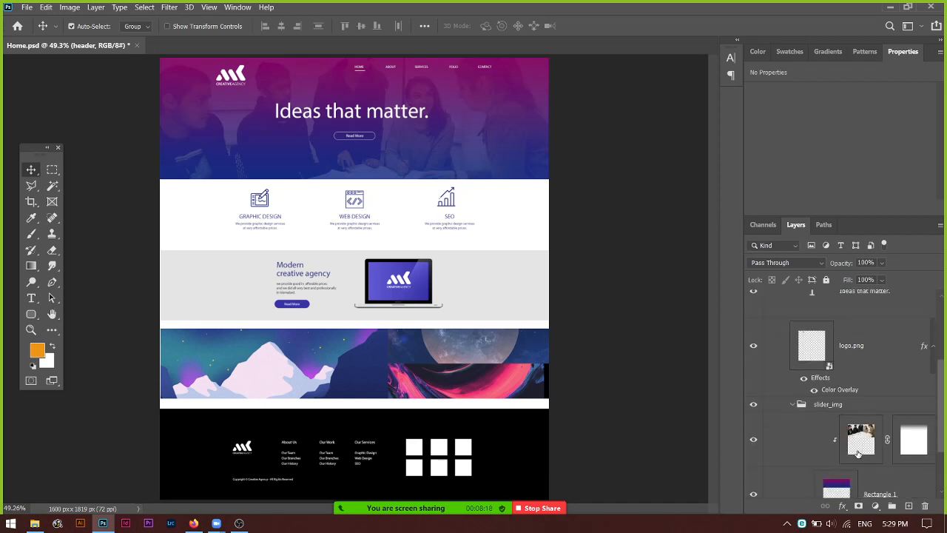
scroll(842, 479, down, 2)
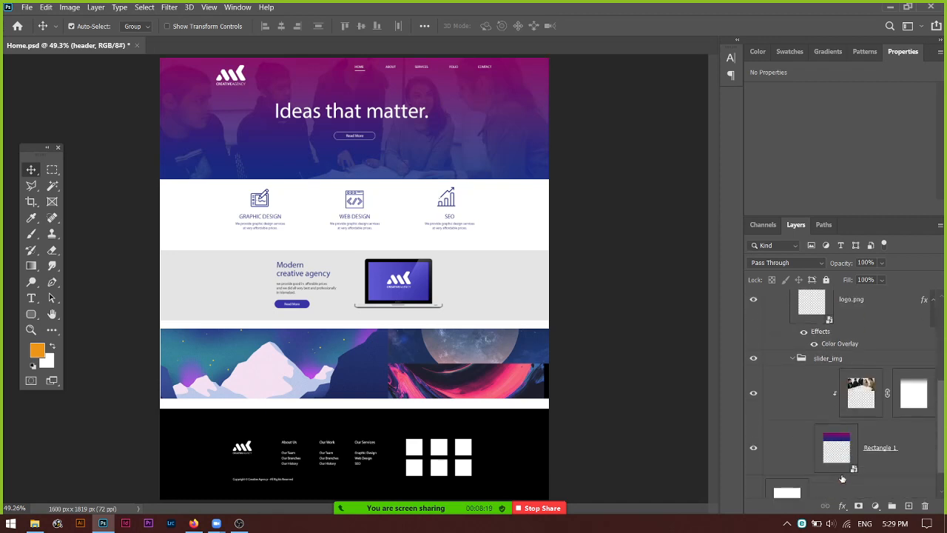
click(792, 359)
scroll(788, 367, up, 3)
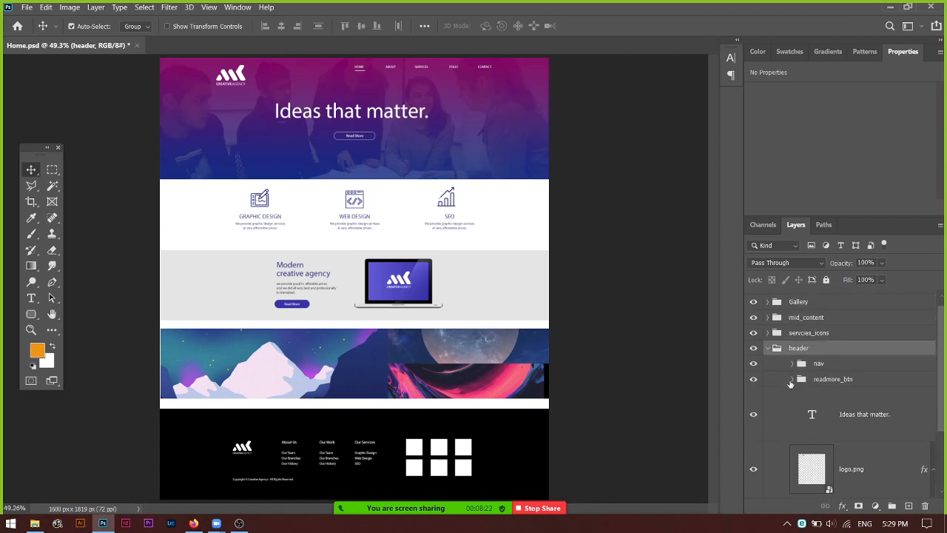
scroll(791, 413, down, 2)
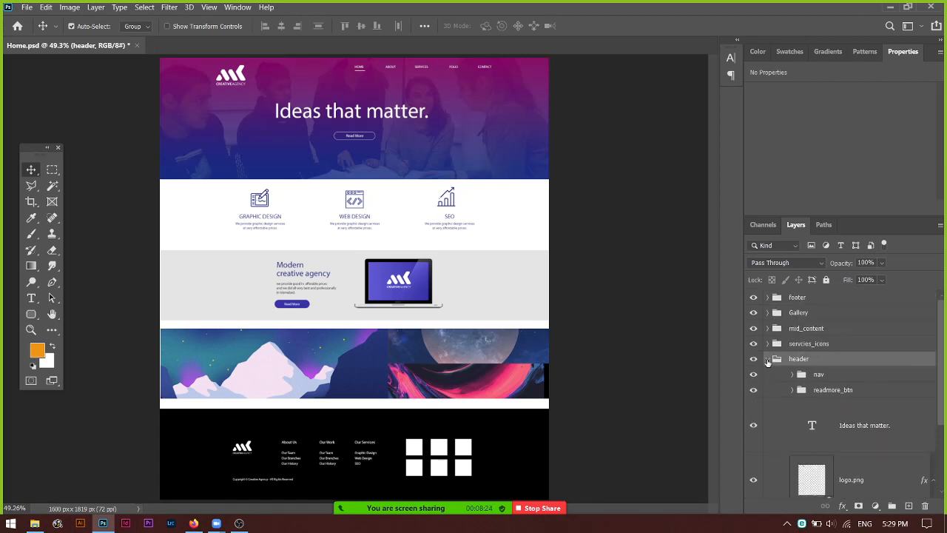
click(767, 359)
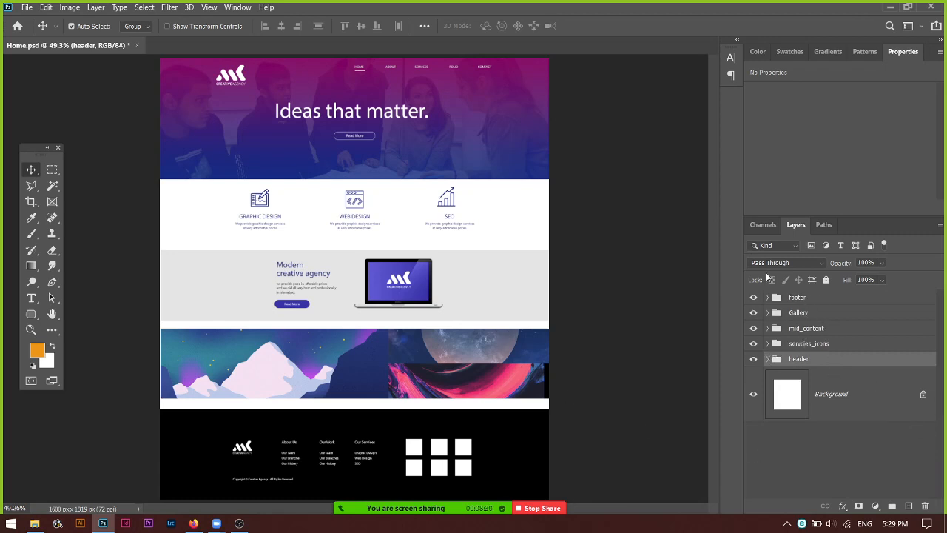
Hide and reshow the servcies_icons, mid_content, Gallery and footer groups one by one to identify their page sections.
click(754, 344)
click(753, 344)
click(753, 328)
click(753, 329)
click(754, 313)
click(753, 312)
click(754, 298)
click(754, 298)
Expand the footer group, look through its layers and collapse it again.
click(769, 298)
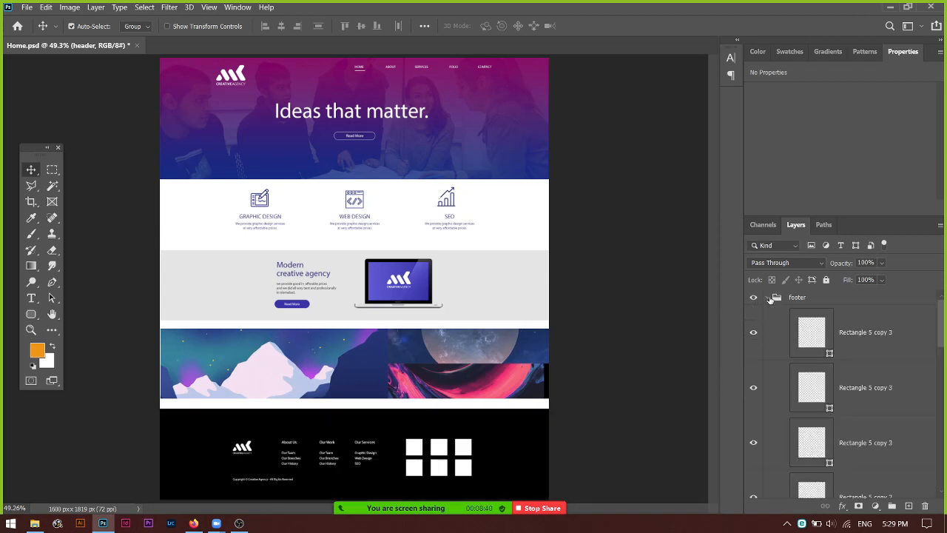
scroll(779, 372, down, 5)
scroll(780, 373, down, 8)
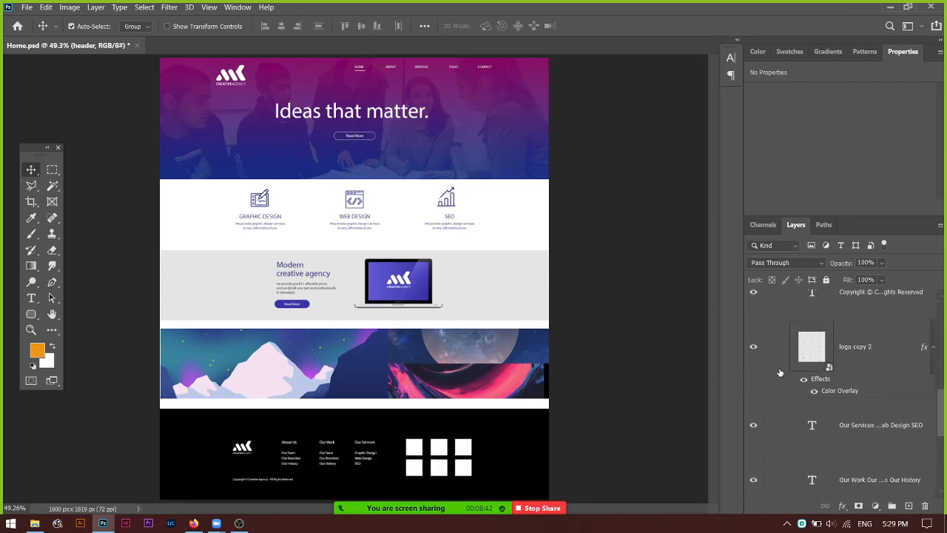
scroll(780, 372, up, 12)
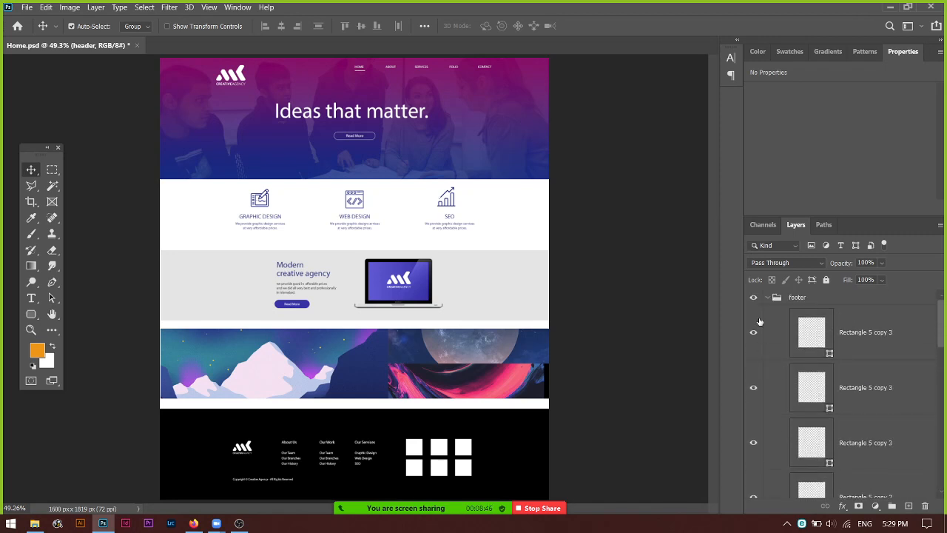
click(767, 297)
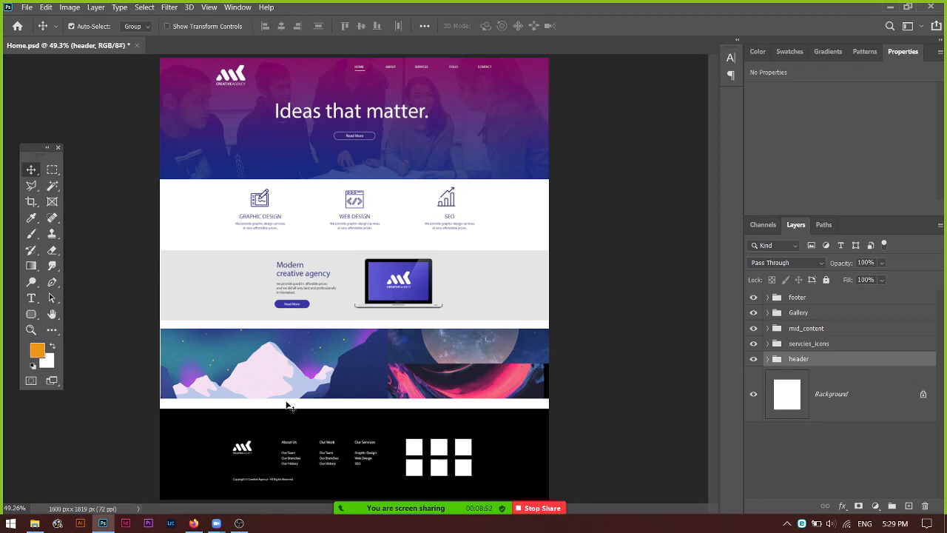
Check the participants list of the Zoom meeting and minimize it.
click(400, 497)
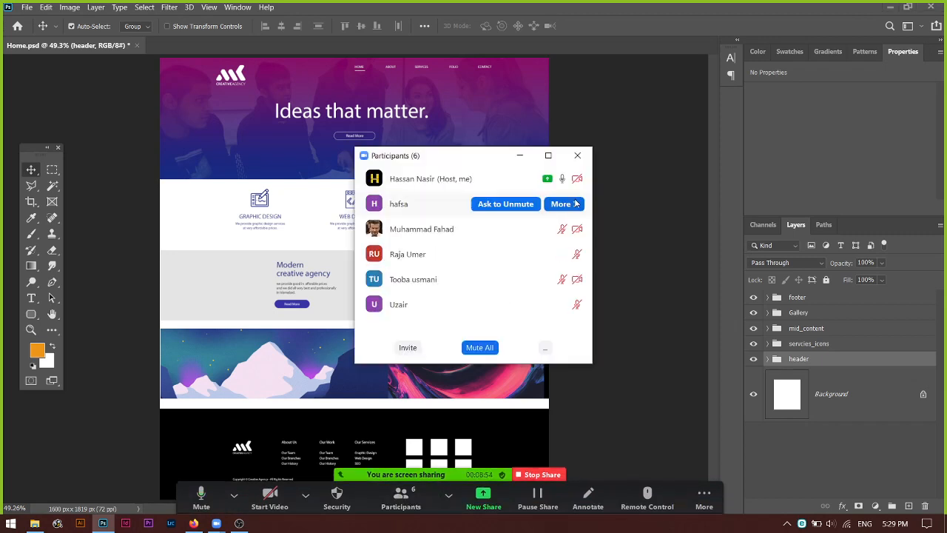
click(527, 156)
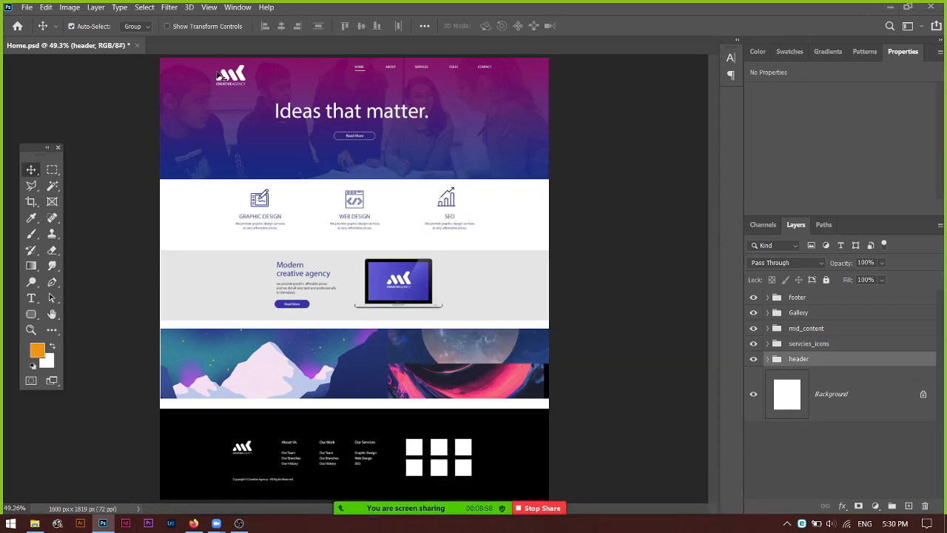
Minimize Photoshop, open the PDF "Slicing and Exporting the Web Layout" from the desktop and enlarge it to 150%.
mouse_move(344, 513)
click(103, 526)
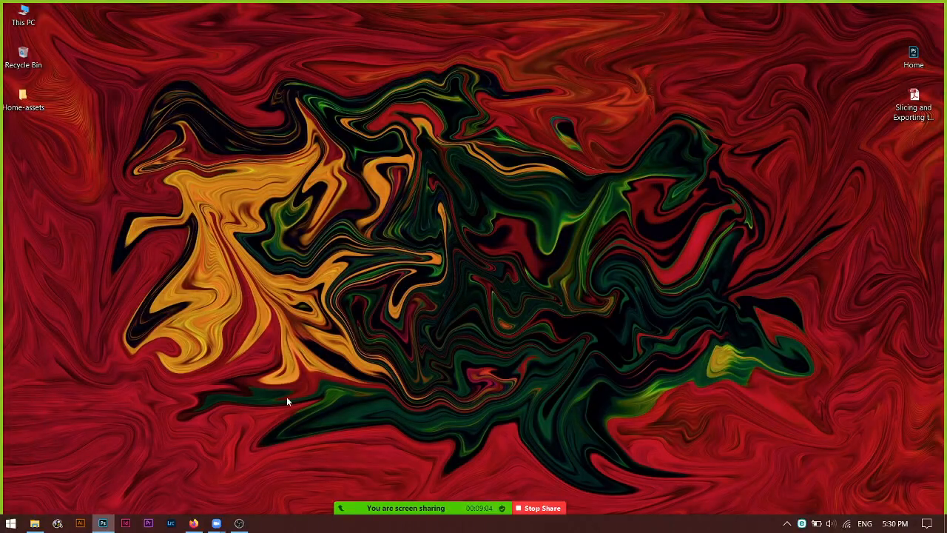
double_click(921, 106)
click(117, 54)
click(117, 54)
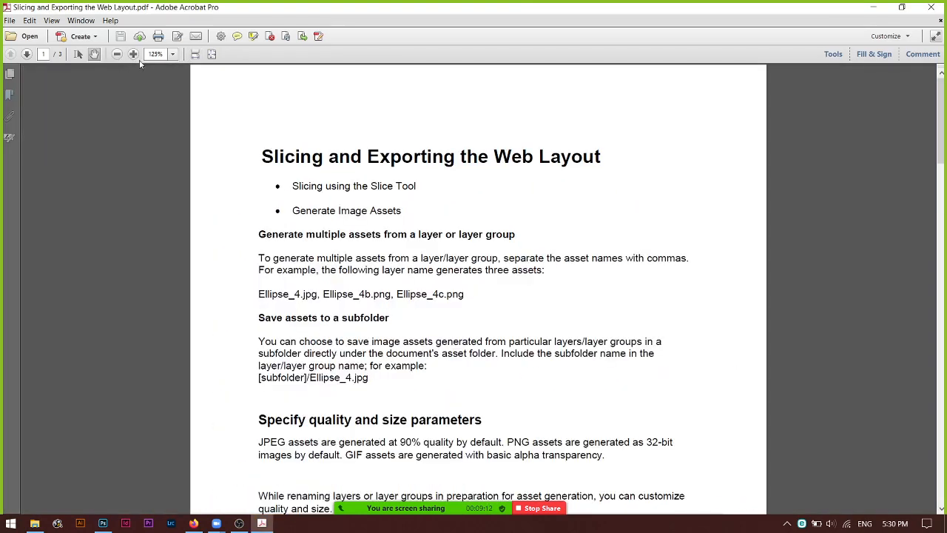
click(133, 54)
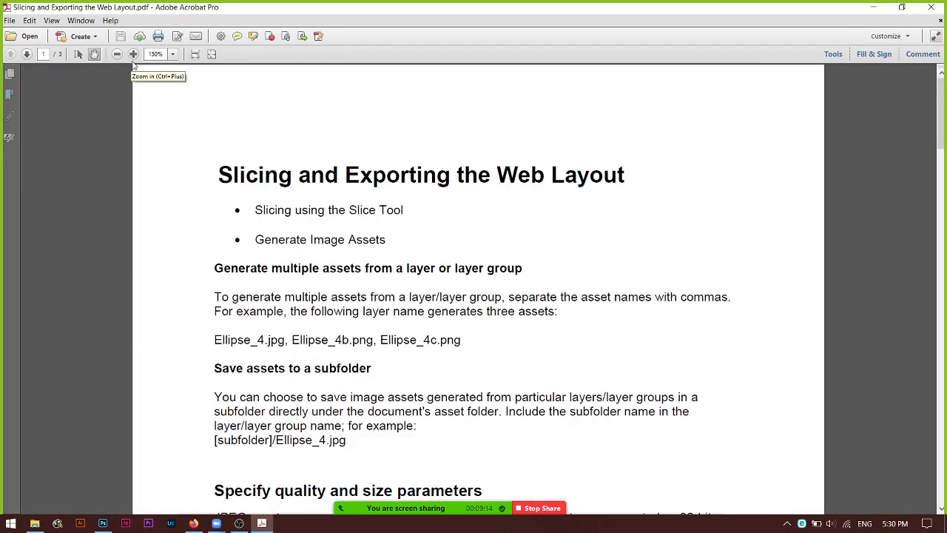
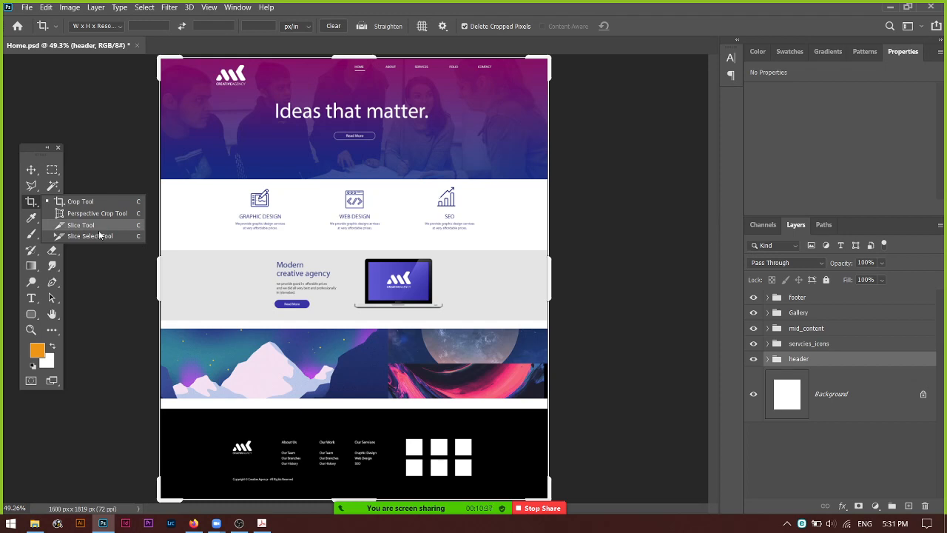
Look at the Slice Select and Slice tools, and inspect the header section at 100% zoom.
click(99, 235)
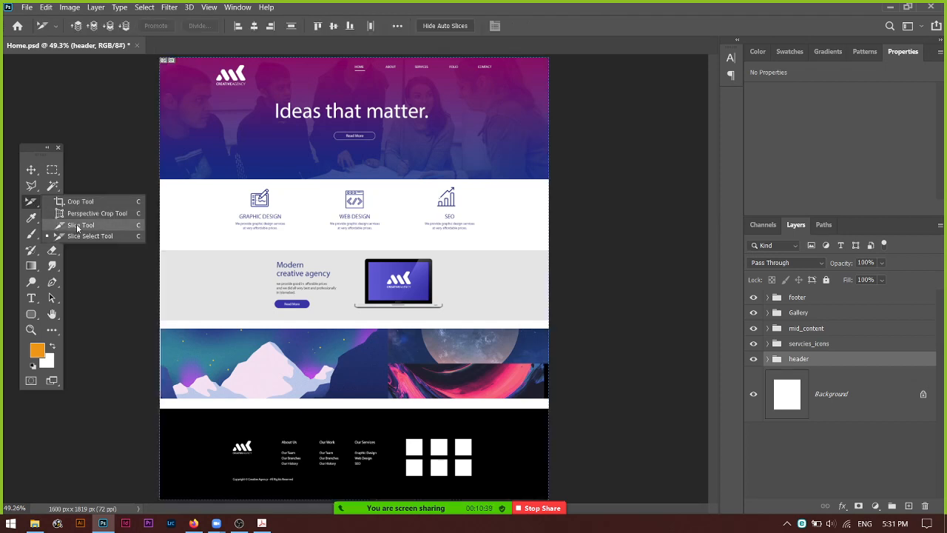
click(78, 225)
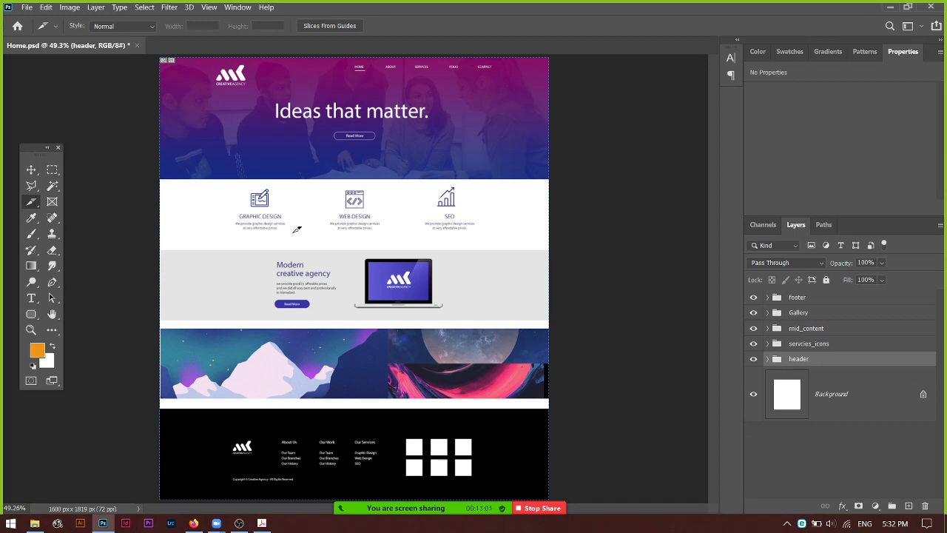
key(ctrl+1)
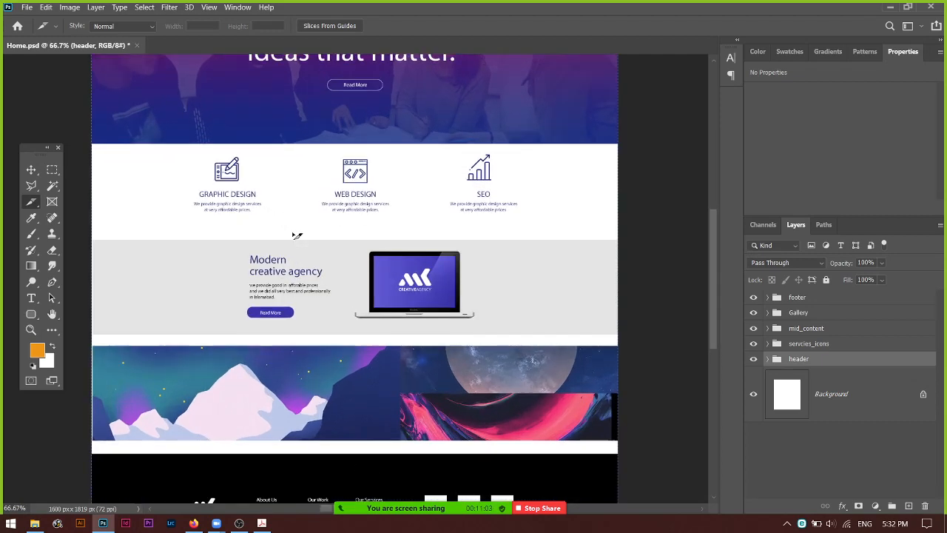
scroll(296, 229, up, 6)
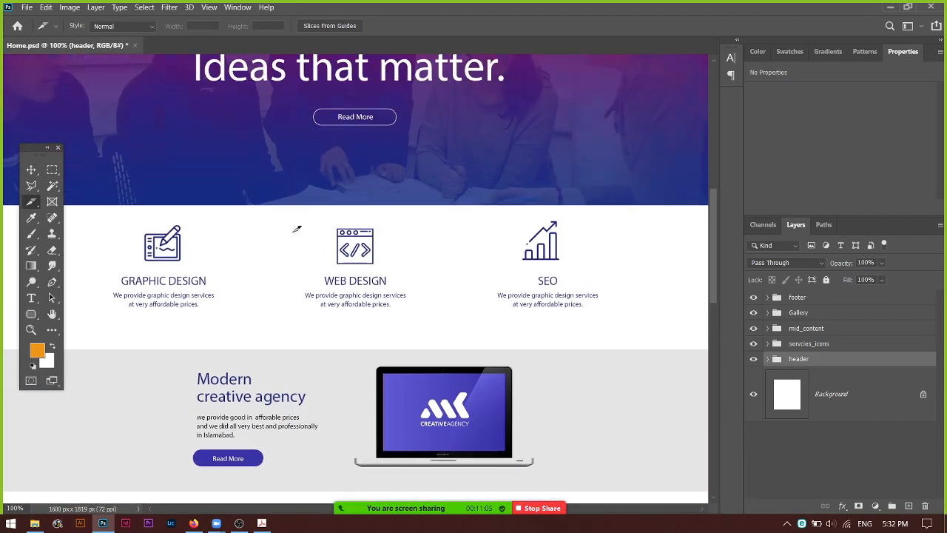
scroll(296, 229, up, 1)
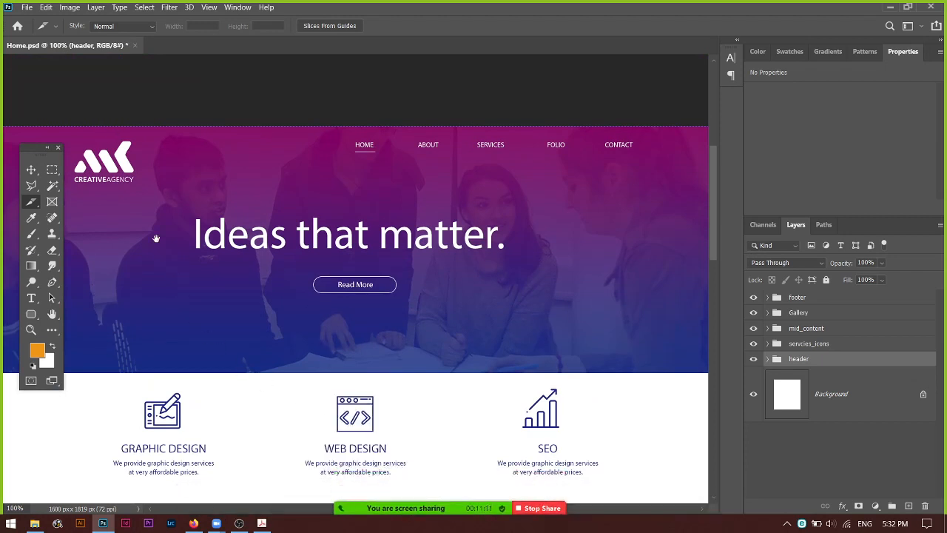
drag(158, 239, 298, 262)
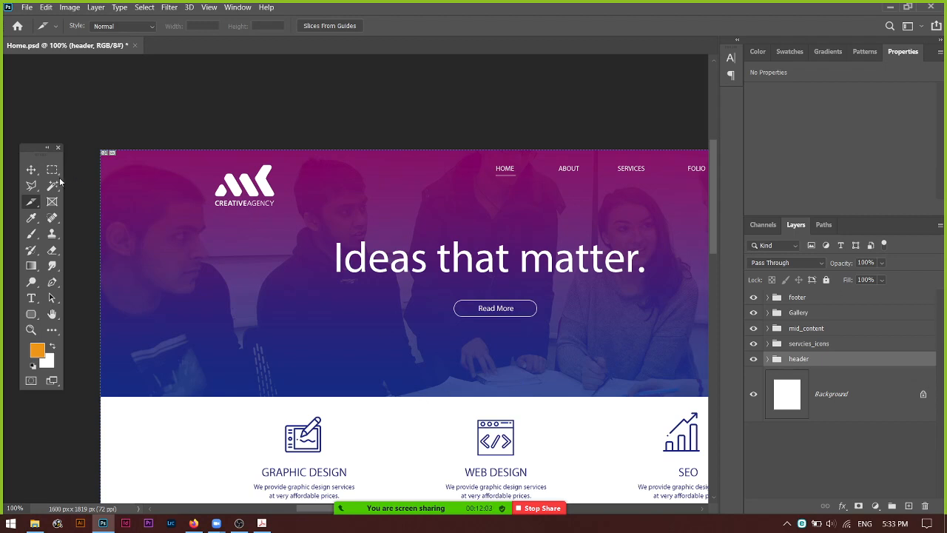
With the Move tool active, expand the header group and hide its slider_img group and the Background layer.
click(32, 169)
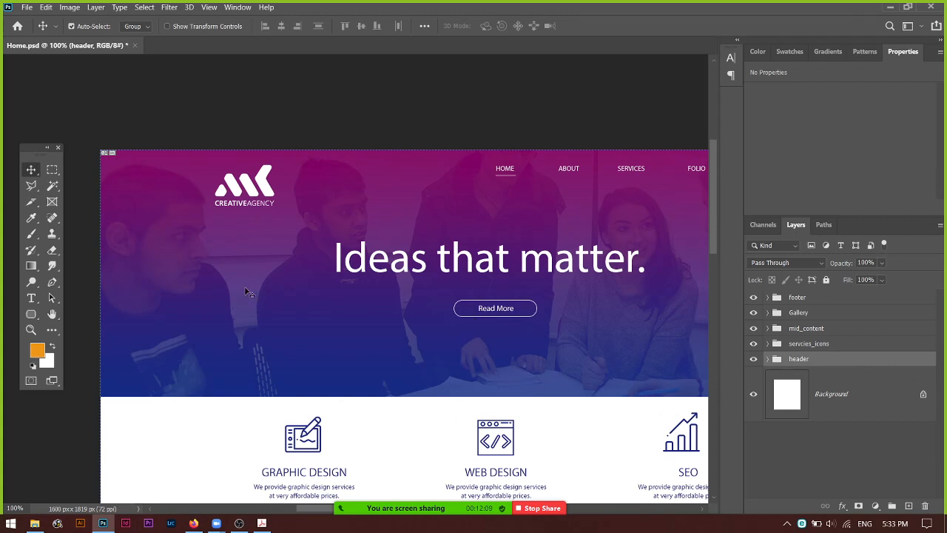
click(767, 358)
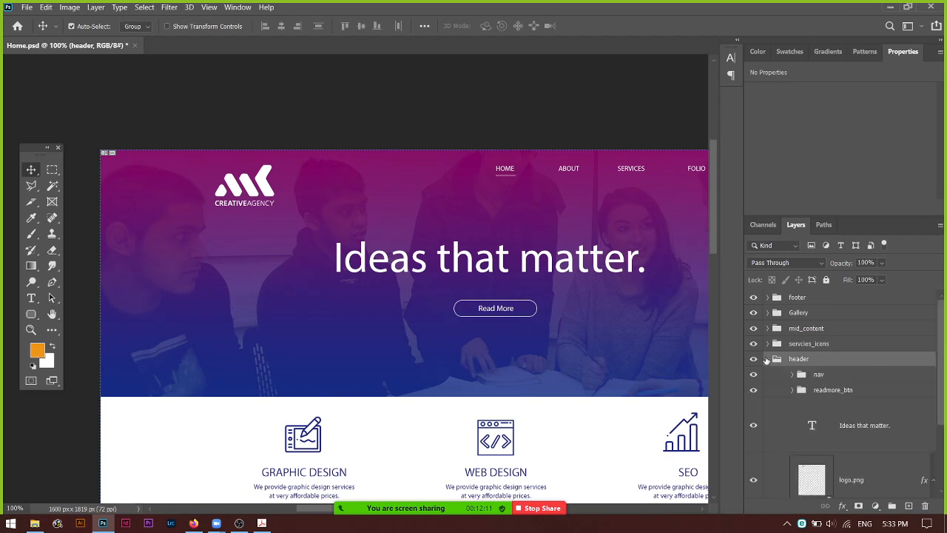
scroll(784, 415, down, 2)
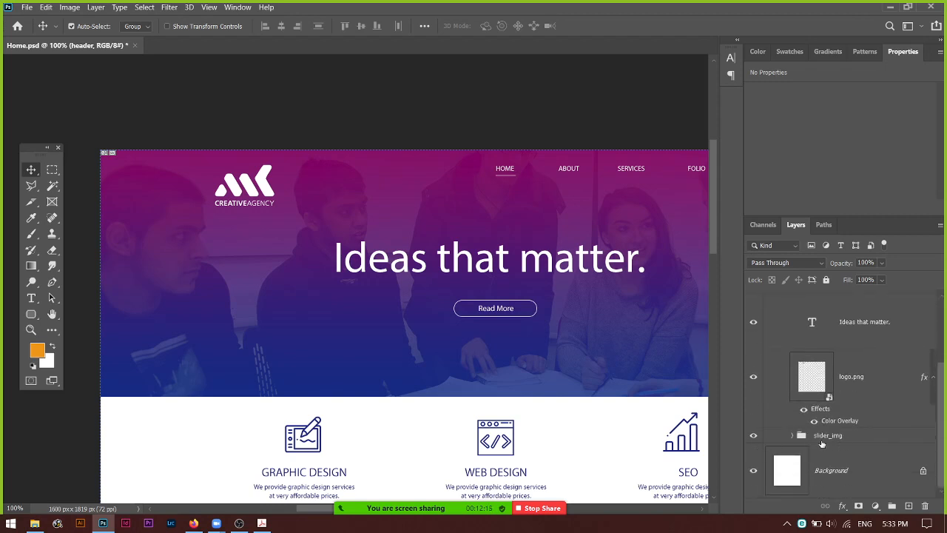
click(754, 436)
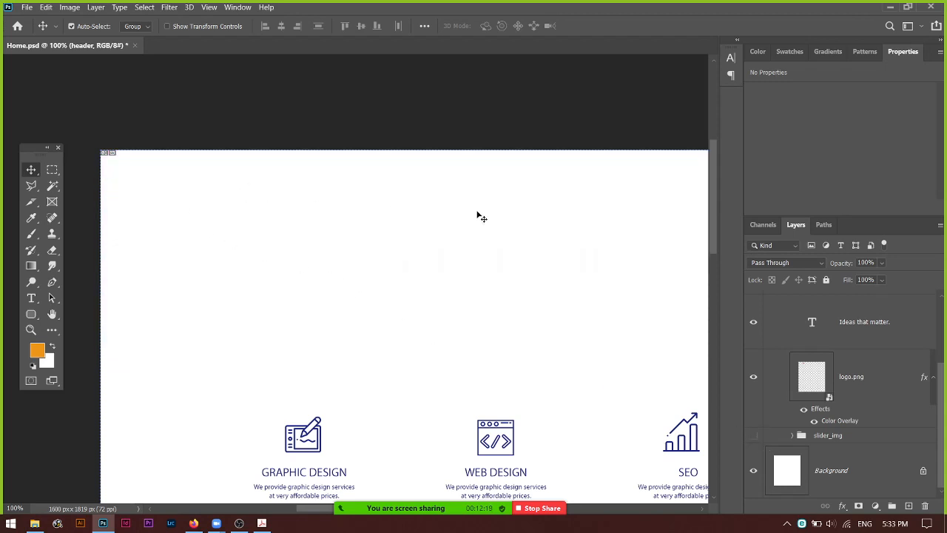
click(753, 473)
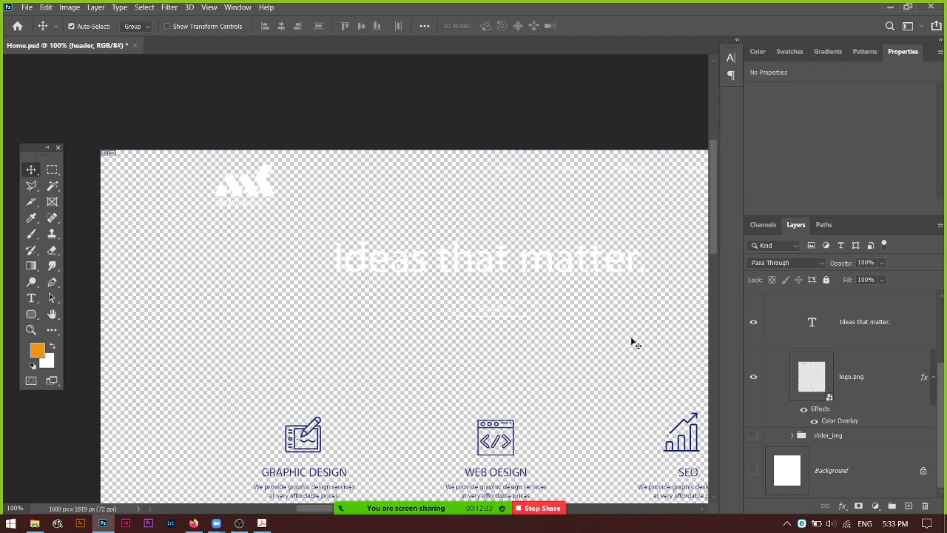
Examine the service icons and the Modern creative agency section against the transparent background.
drag(711, 208, 719, 250)
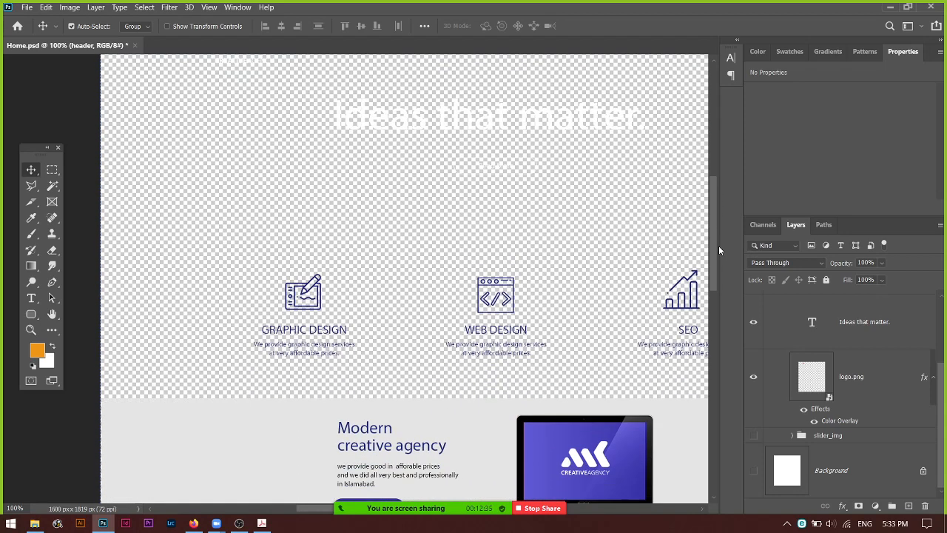
mouse_move(403, 508)
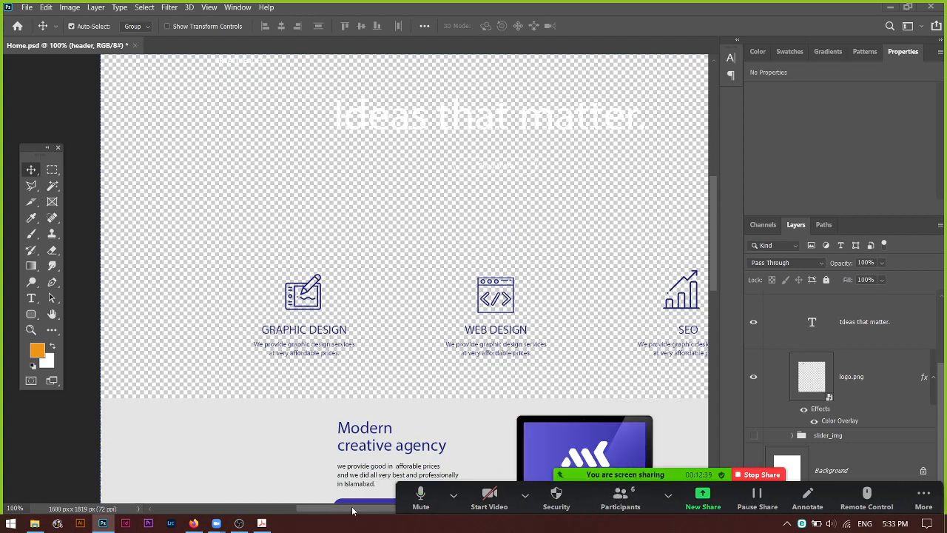
scroll(342, 316, down, 3)
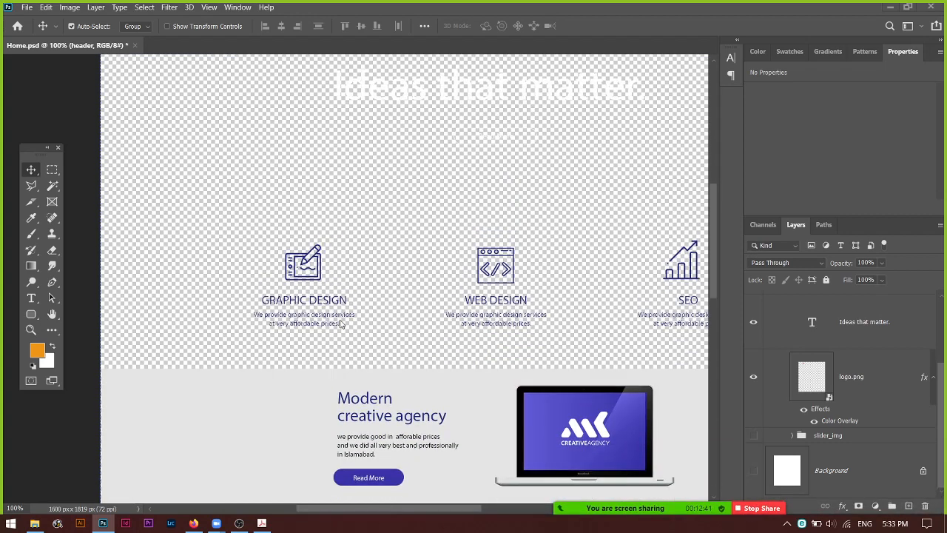
scroll(340, 323, down, 3)
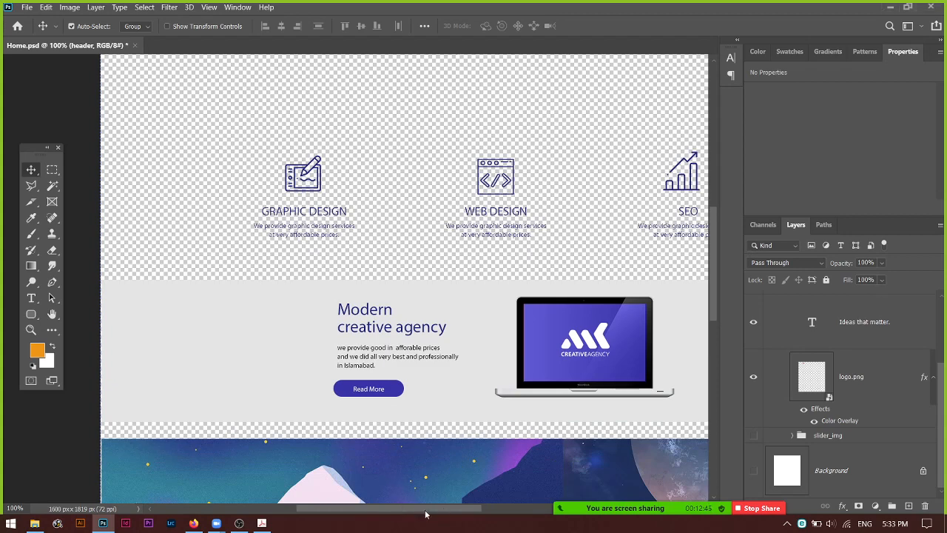
drag(428, 513, 458, 515)
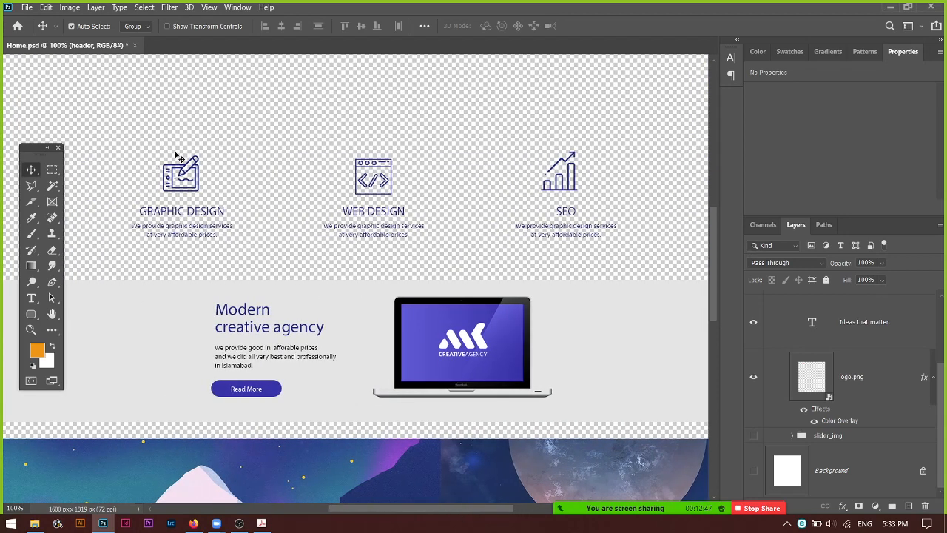
scroll(209, 290, up, 1)
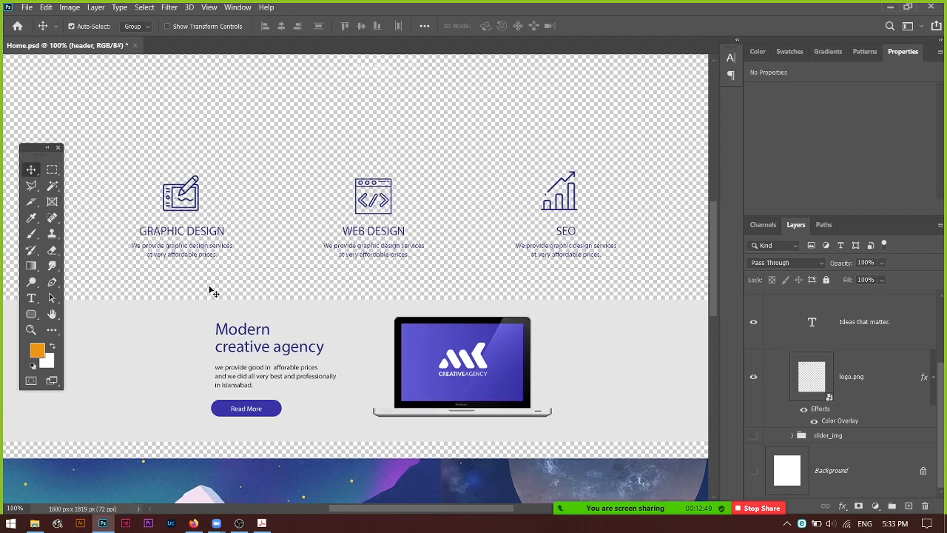
scroll(209, 290, down, 2)
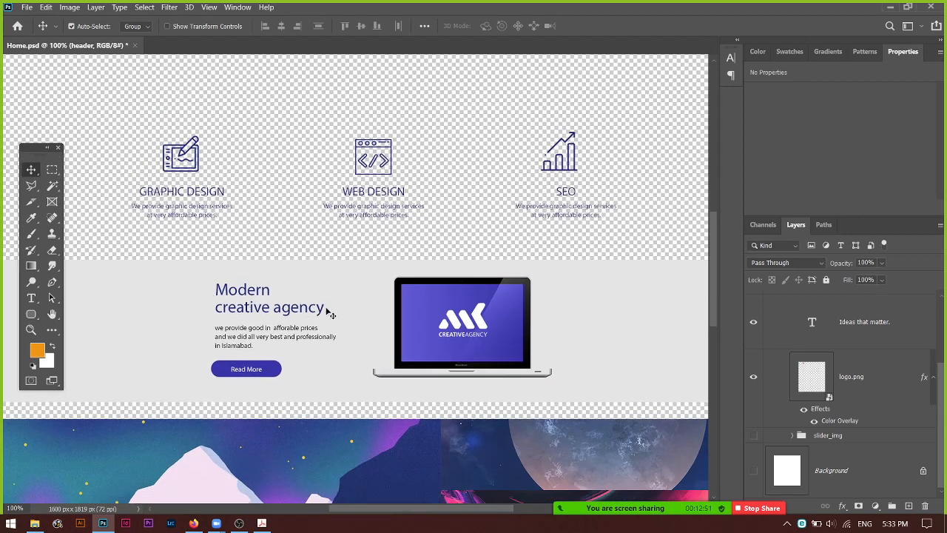
scroll(437, 379, down, 1)
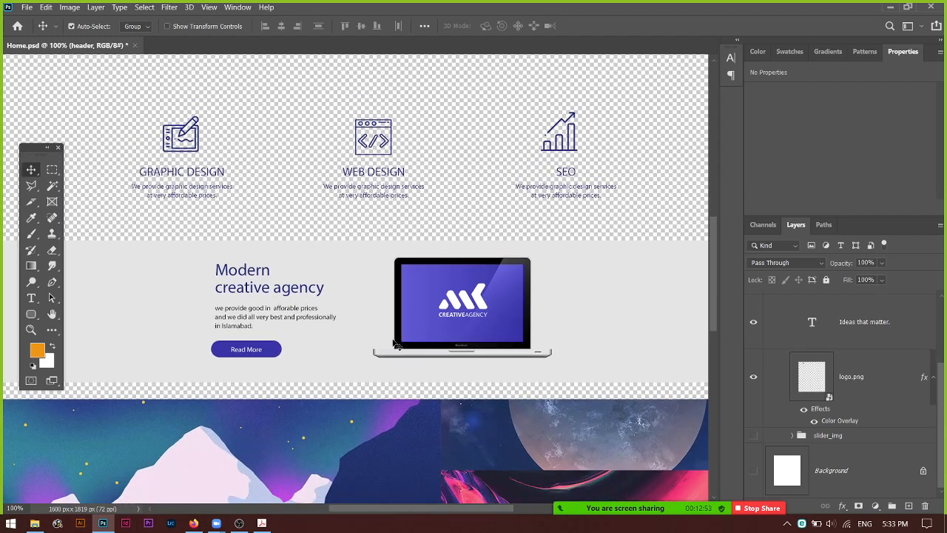
Expand the mid_content group and hide its readmore_btn_mid group.
click(281, 356)
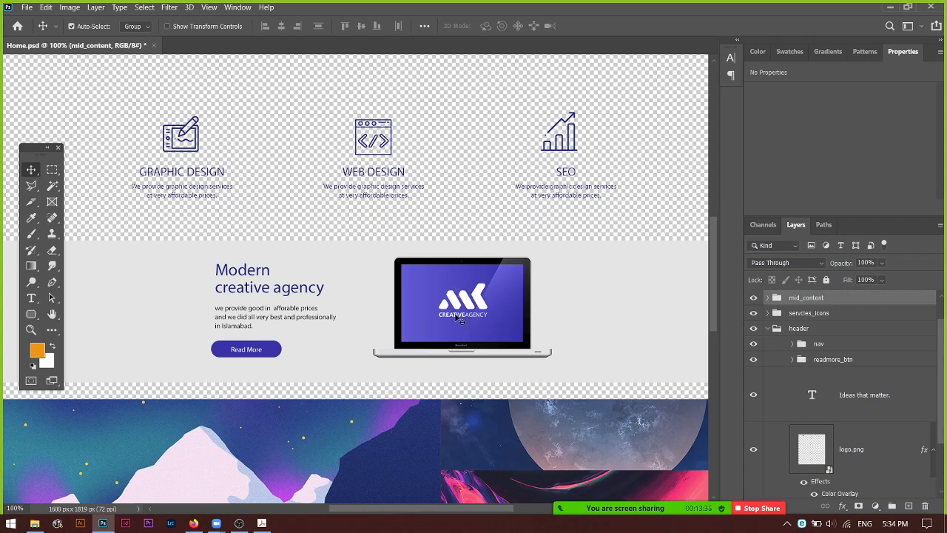
click(768, 297)
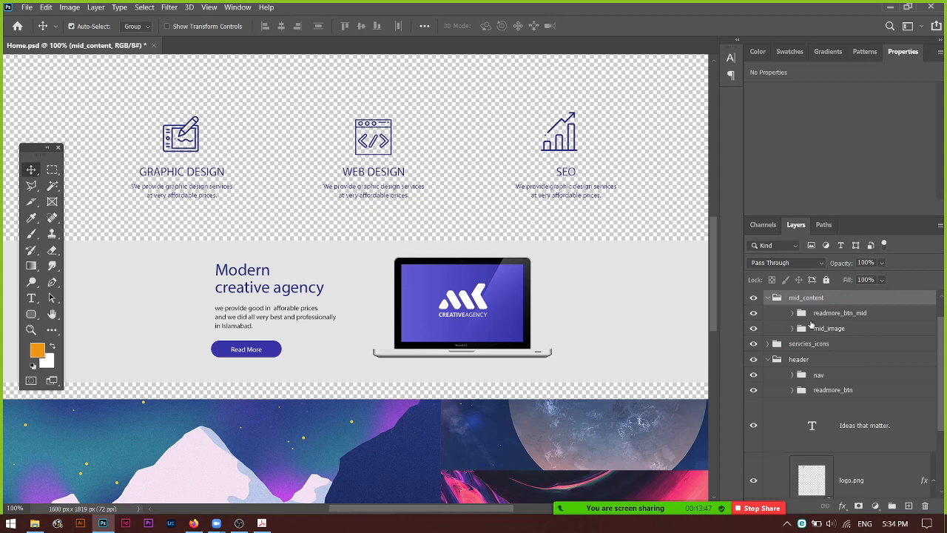
click(855, 316)
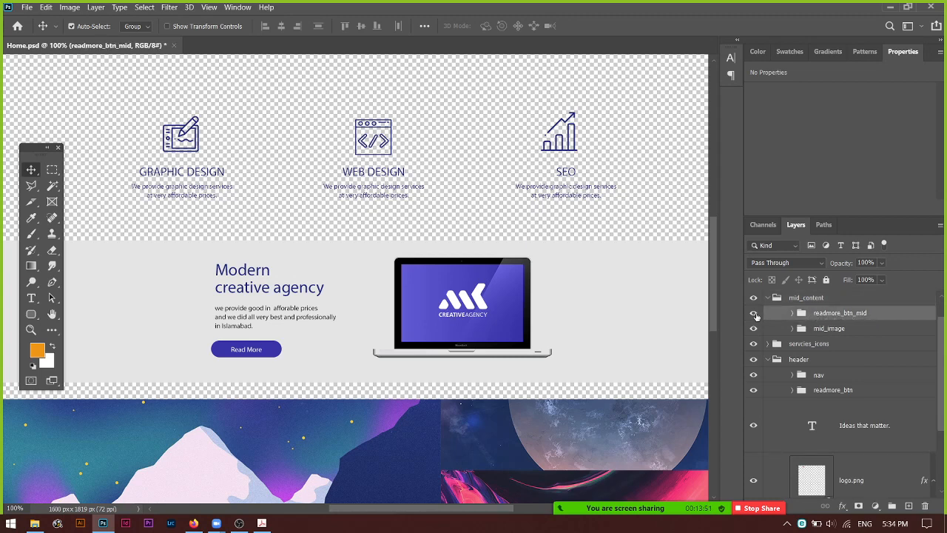
click(753, 313)
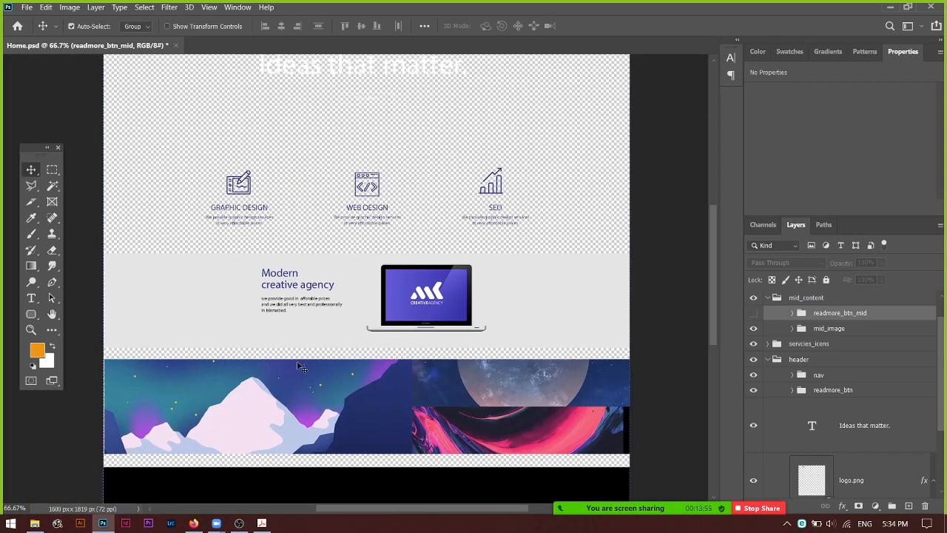
Select the footer group from the canvas and collapse the header group in the layer list.
scroll(281, 423, down, 1)
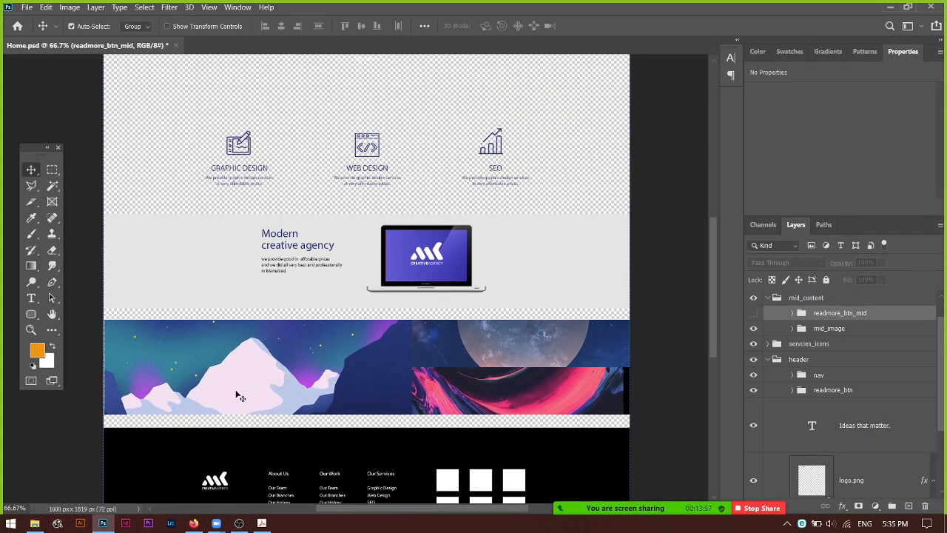
scroll(423, 372, down, 3)
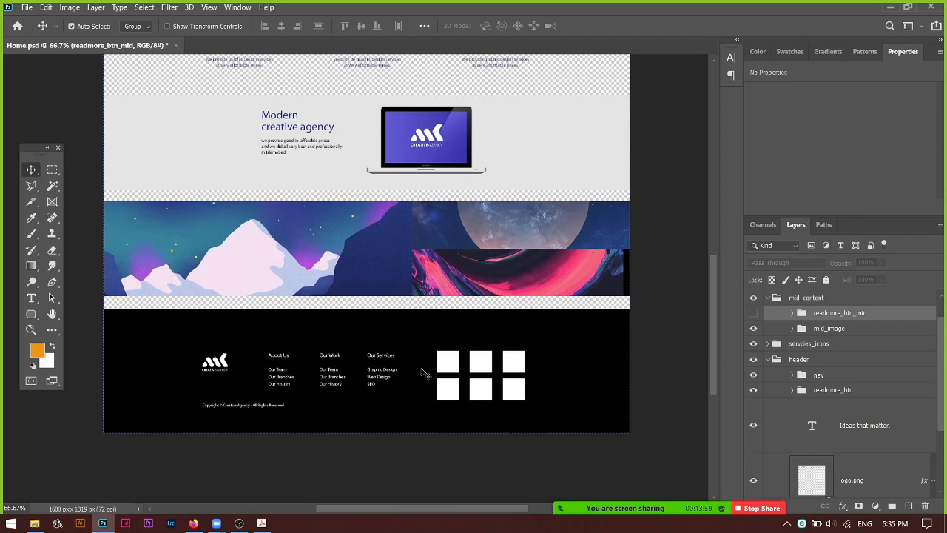
click(197, 341)
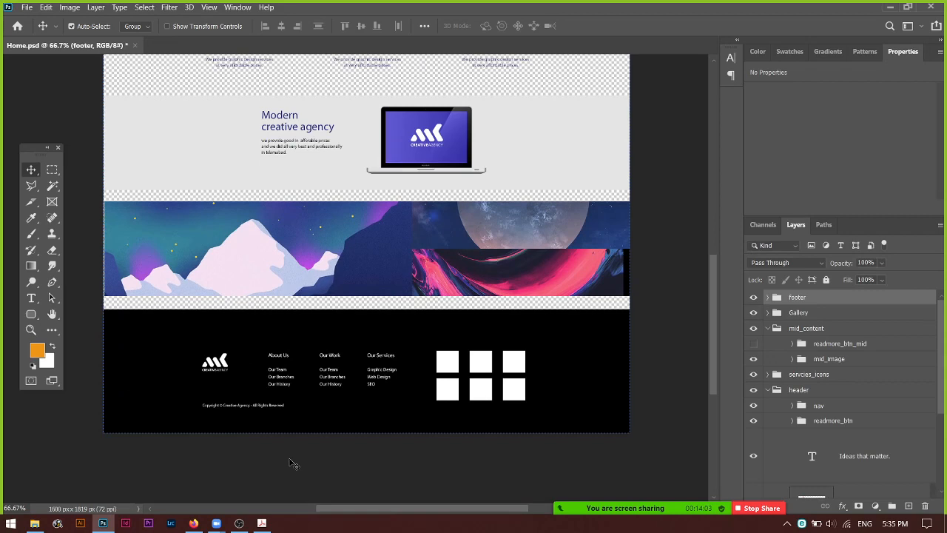
key(ctrl+plus)
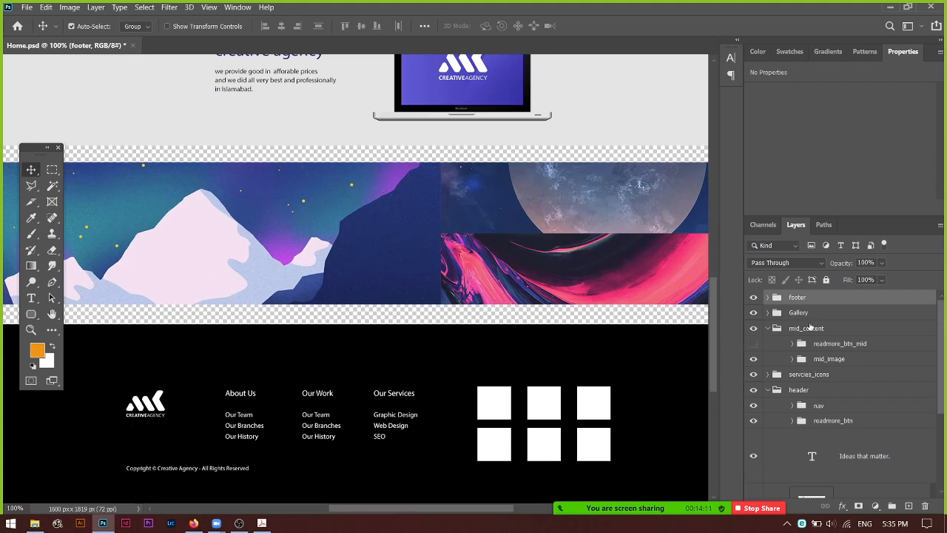
scroll(834, 362, down, 4)
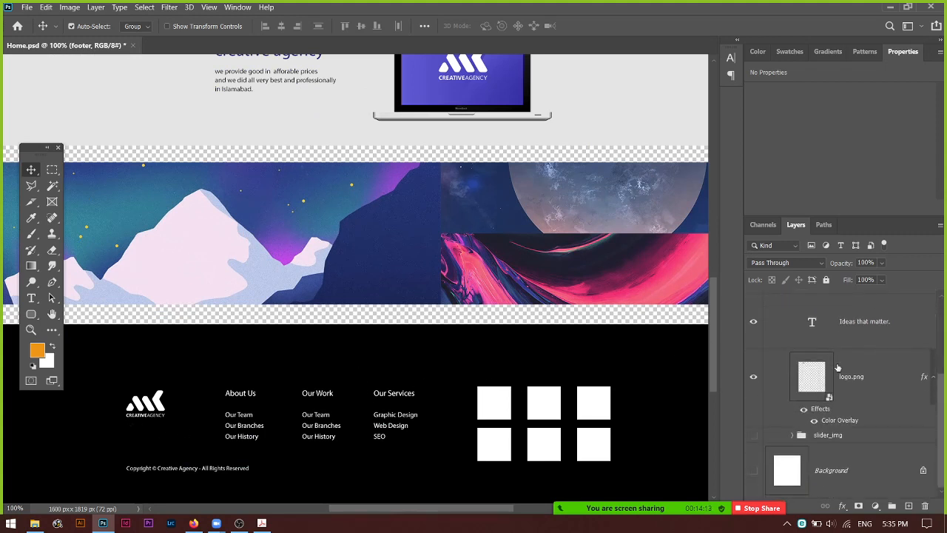
scroll(838, 368, up, 5)
click(774, 362)
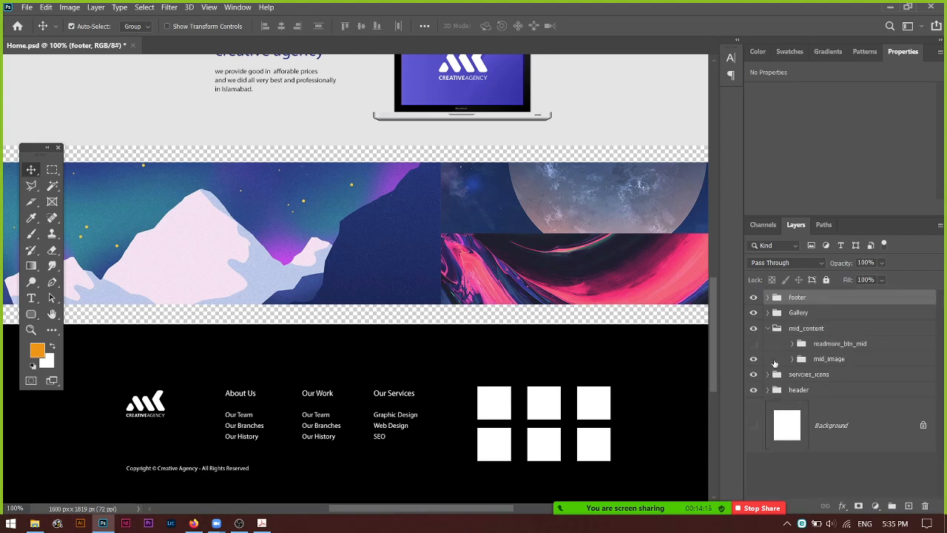
Expand the footer group and hide its black background shape, Rectangle 4.
scroll(775, 362, up, 1)
scroll(775, 363, down, 1)
click(767, 299)
scroll(819, 363, down, 5)
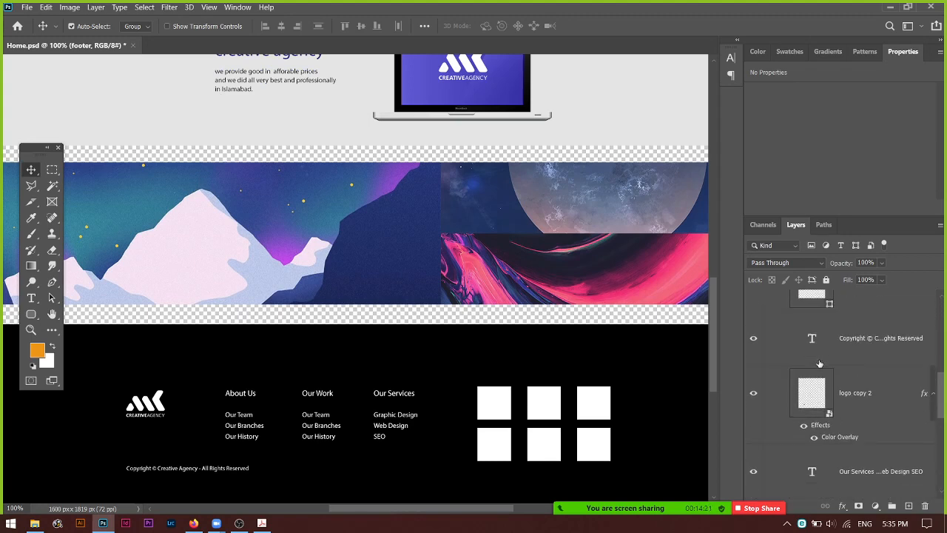
scroll(820, 363, down, 5)
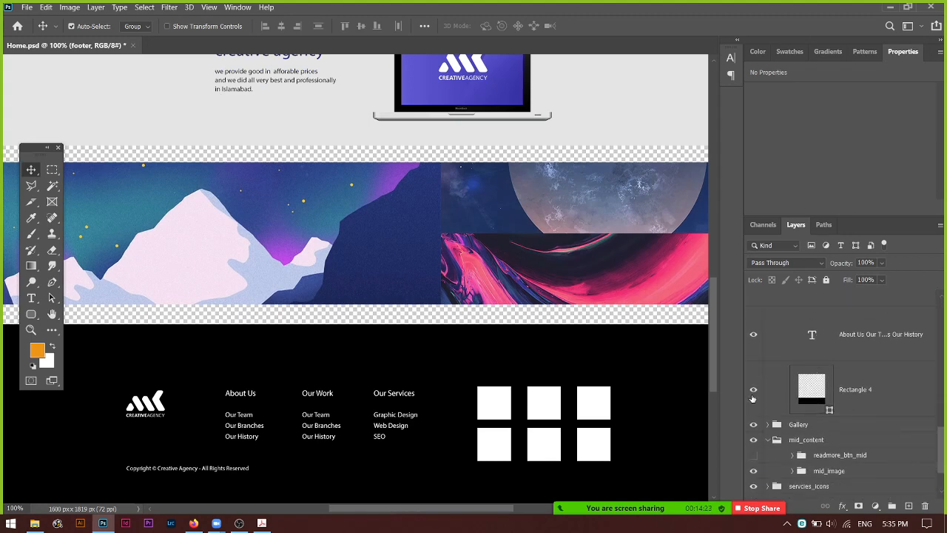
click(753, 391)
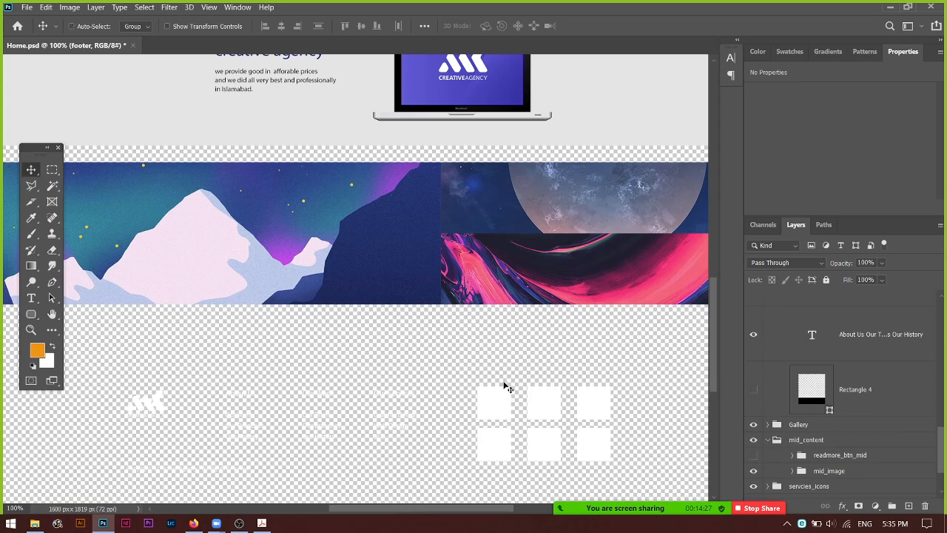
scroll(506, 387, up, 6)
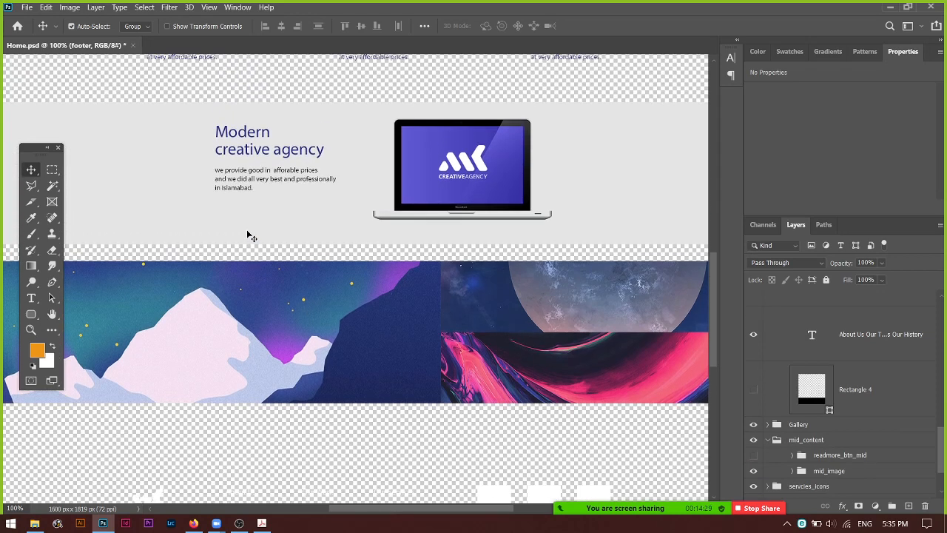
scroll(248, 236, up, 7)
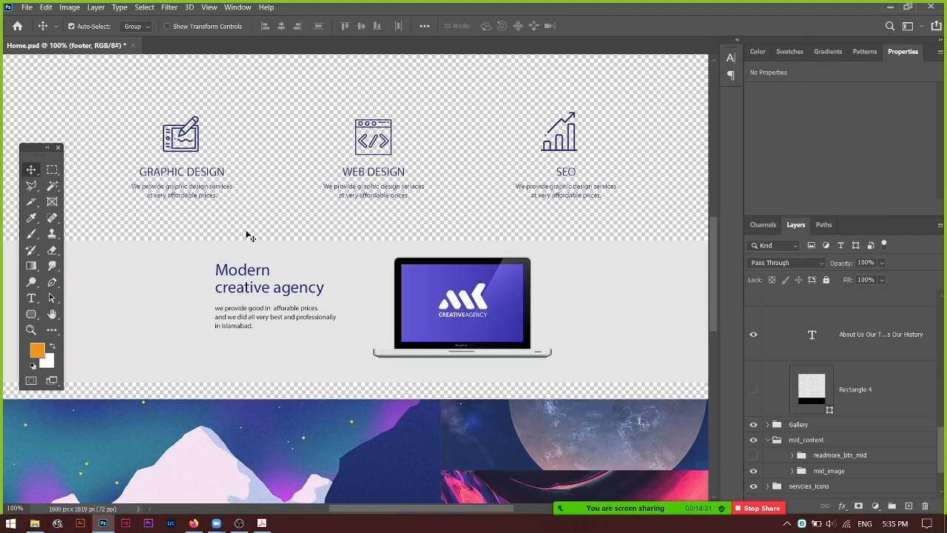
scroll(205, 258, down, 10)
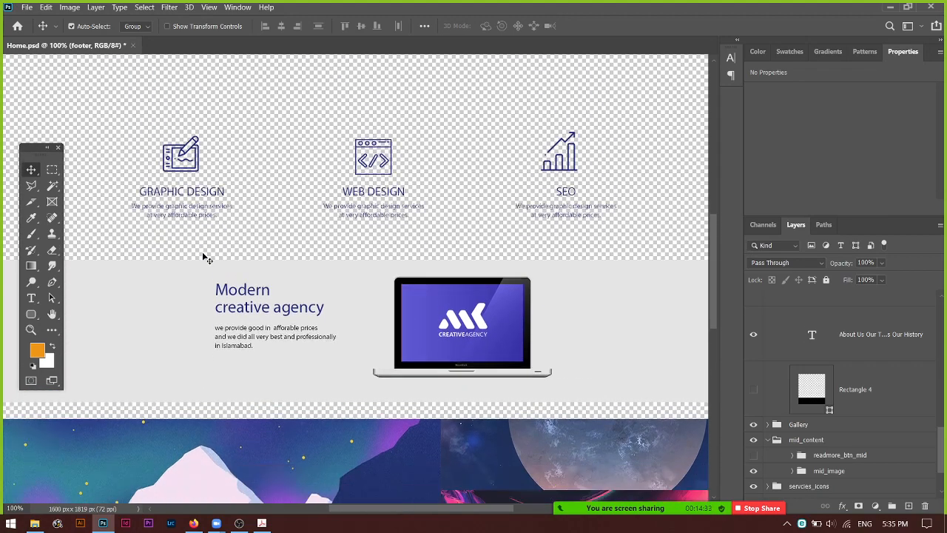
Highlight the whole "Ideas that matter." headline with the Type tool to inspect it as text, and return to the Move tool.
scroll(207, 311, down, 3)
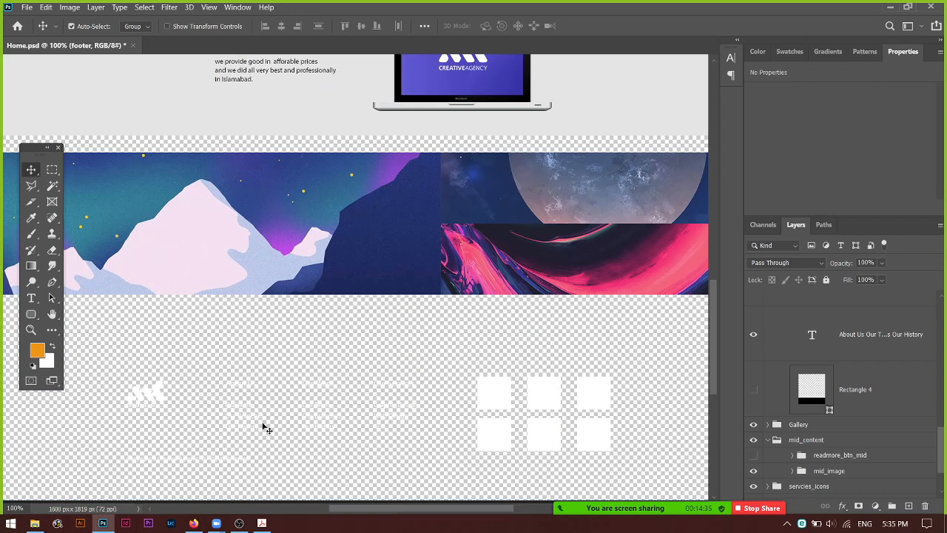
scroll(239, 417, up, 9)
scroll(239, 417, up, 14)
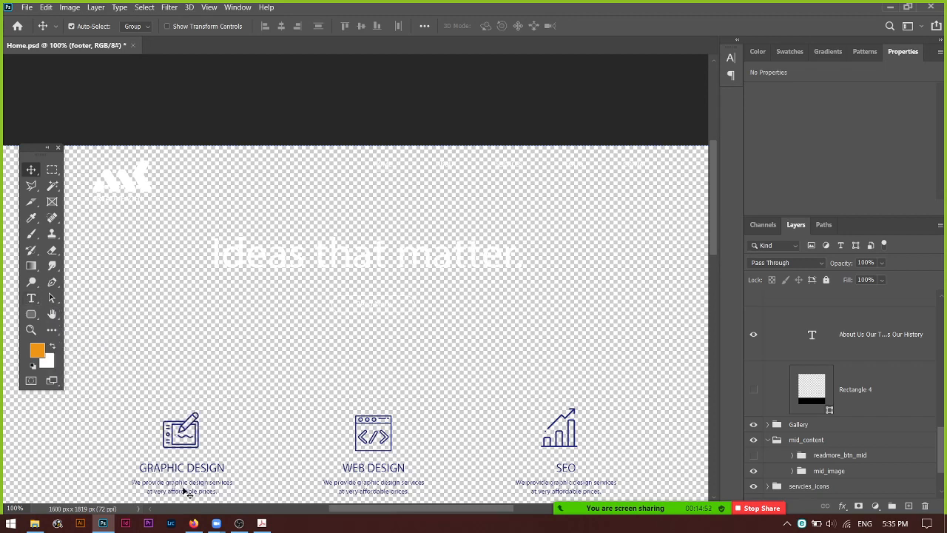
click(31, 298)
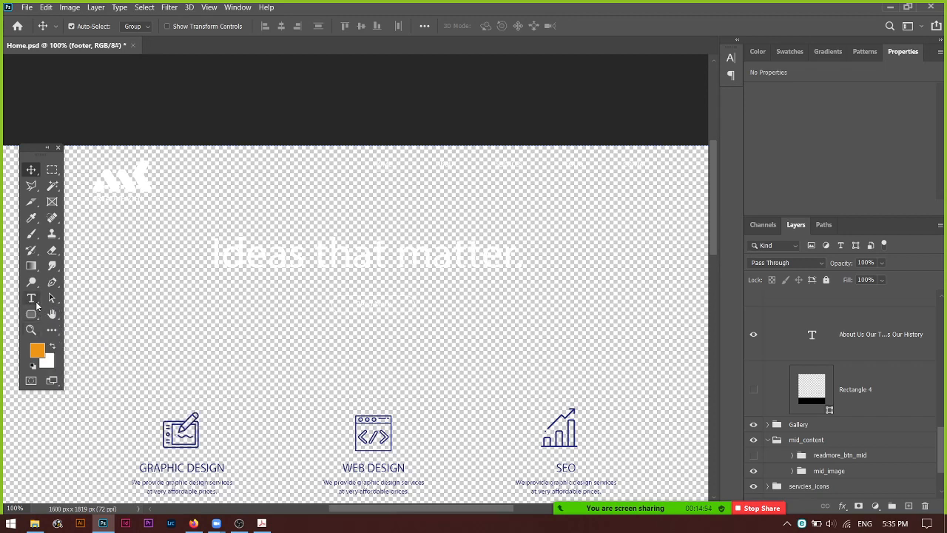
click(320, 250)
key(ctrl+a)
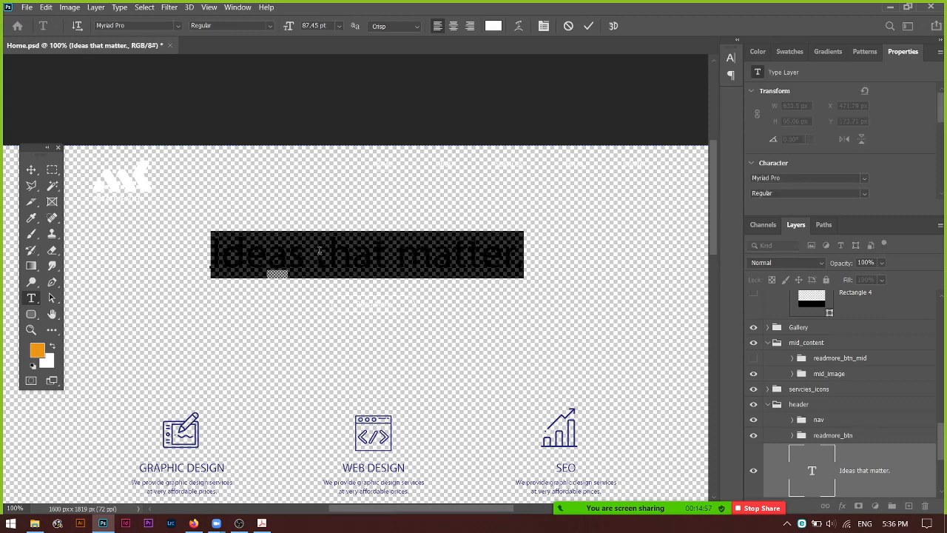
click(31, 170)
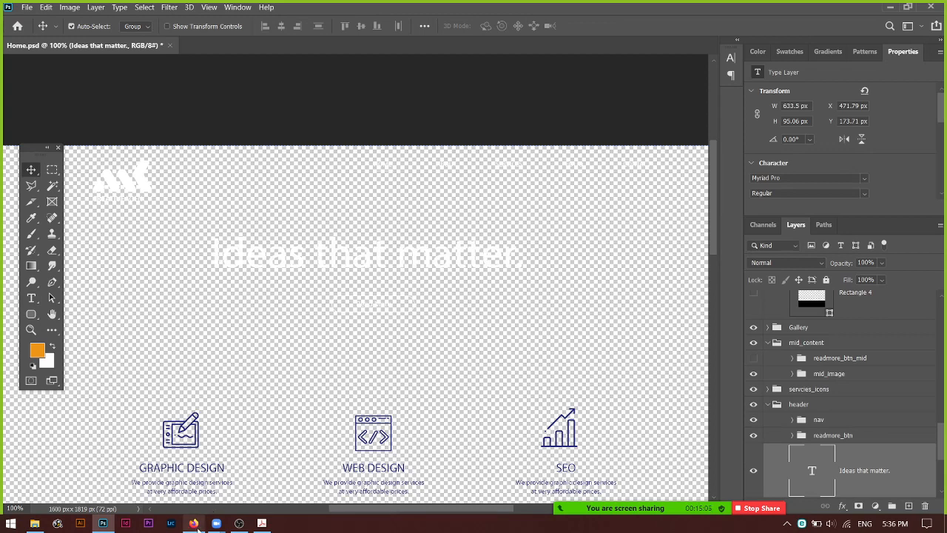
Switch to Firefox and highlight the paragraph under HOME on nayatel.com to check whether it is selectable text.
key(alt+Tab)
scroll(269, 325, down, 4)
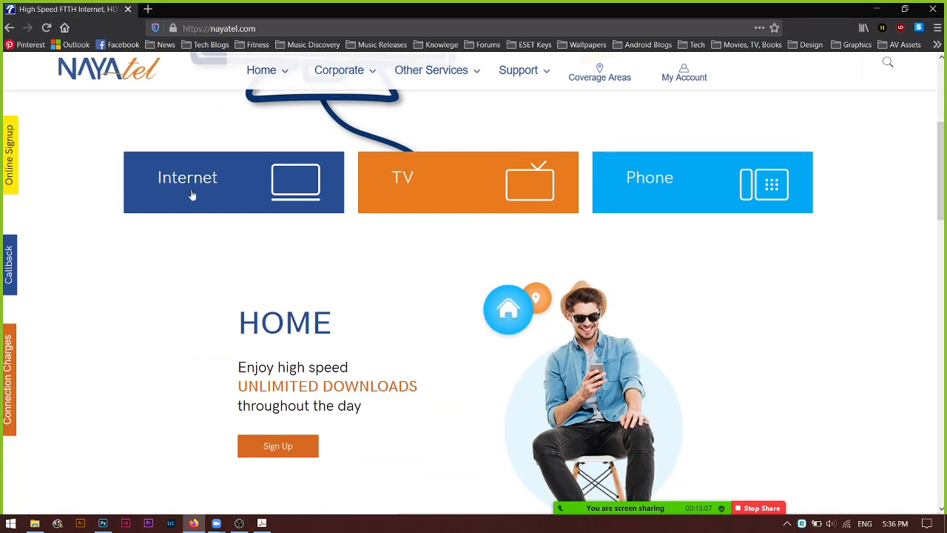
scroll(224, 241, down, 1)
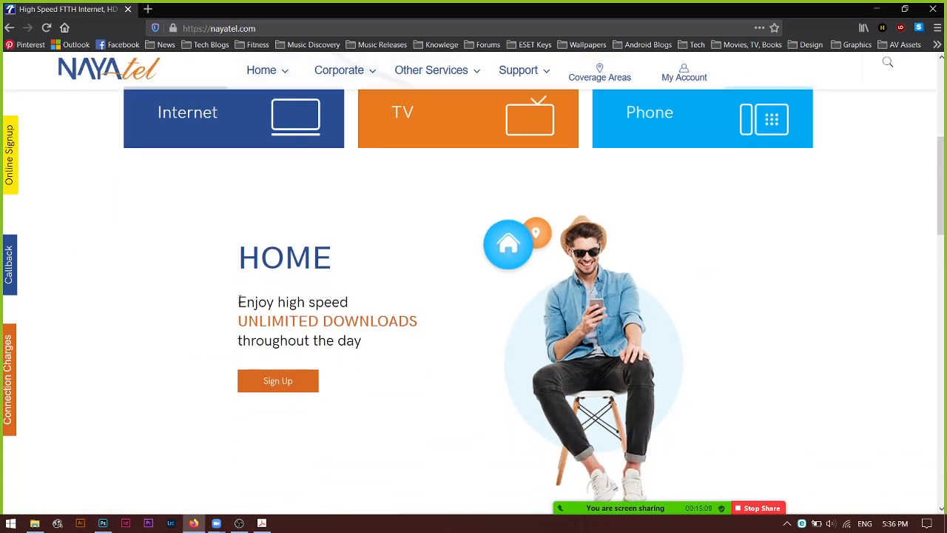
drag(238, 301, 368, 344)
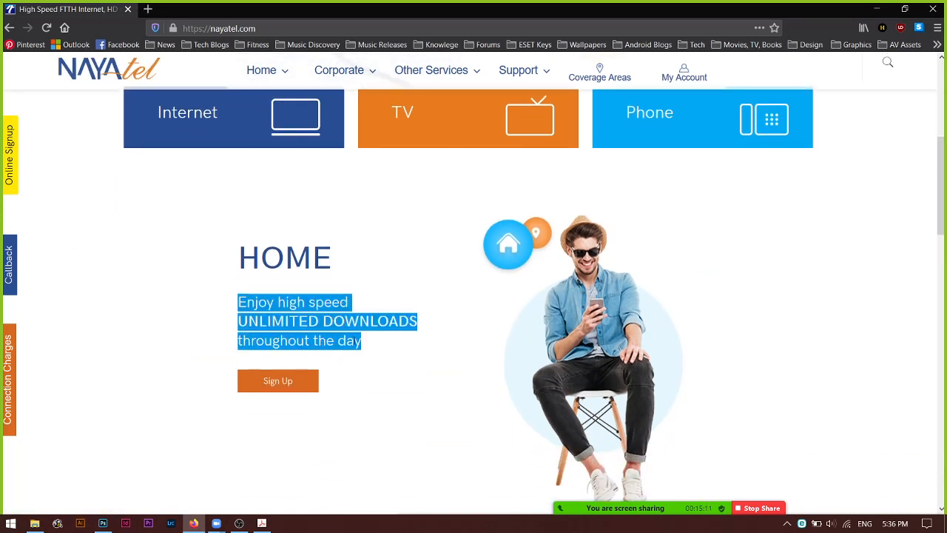
right_click(326, 329)
click(374, 335)
click(170, 332)
drag(240, 301, 364, 349)
click(208, 316)
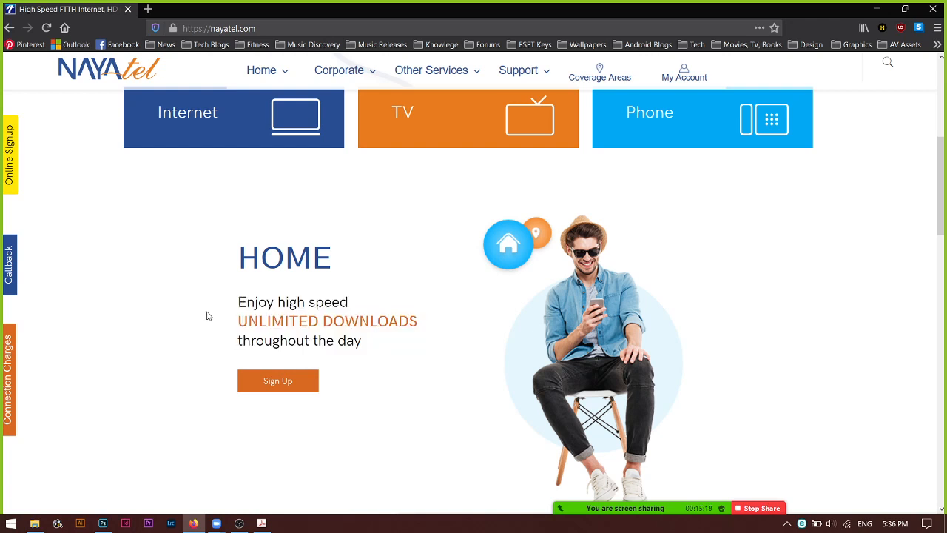
Check whether the label and the laptop icon on the Internet tile can be selected separately.
scroll(218, 313, up, 2)
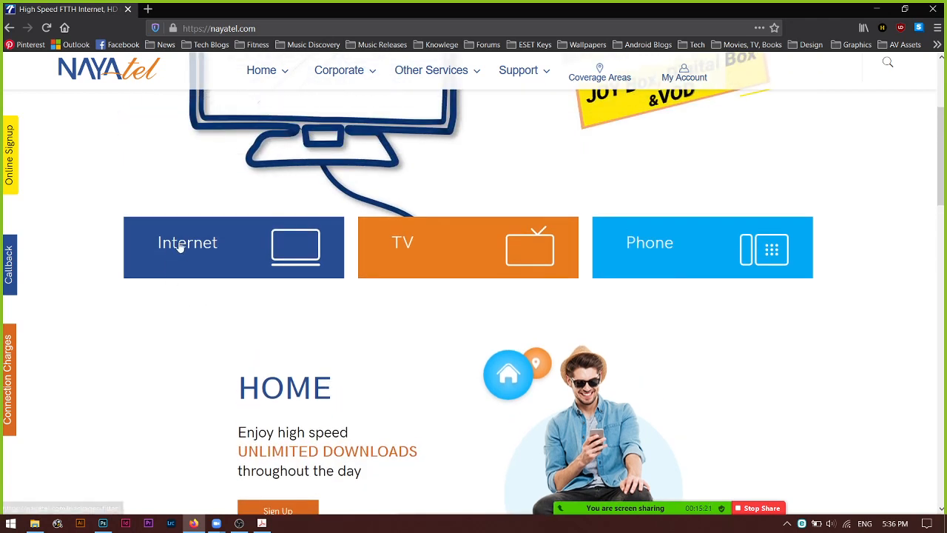
drag(154, 245, 224, 249)
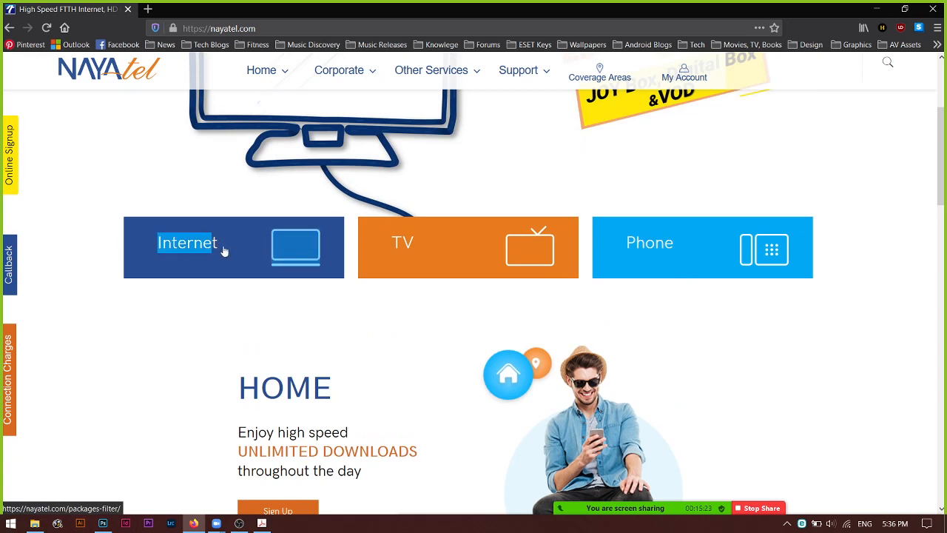
drag(147, 249, 232, 256)
click(217, 308)
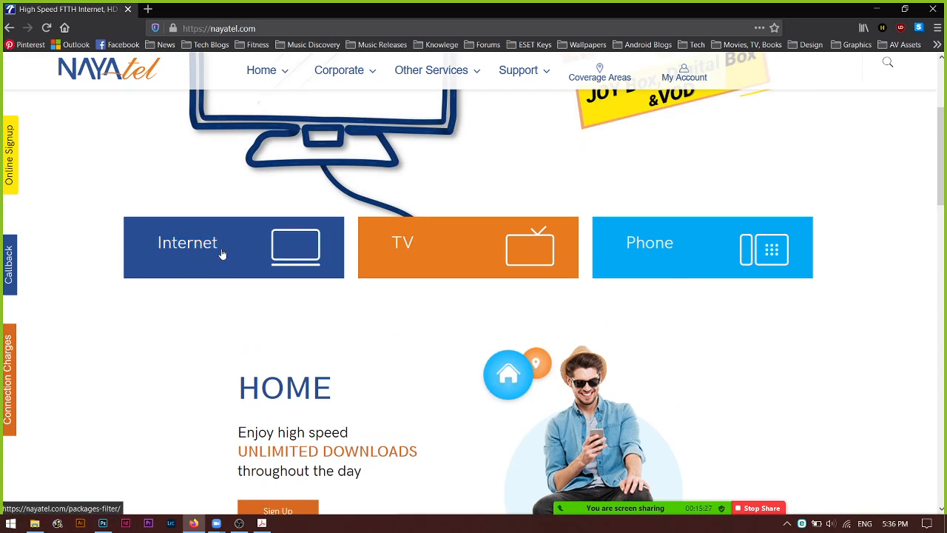
drag(224, 245, 159, 248)
drag(235, 259, 152, 254)
drag(279, 271, 192, 271)
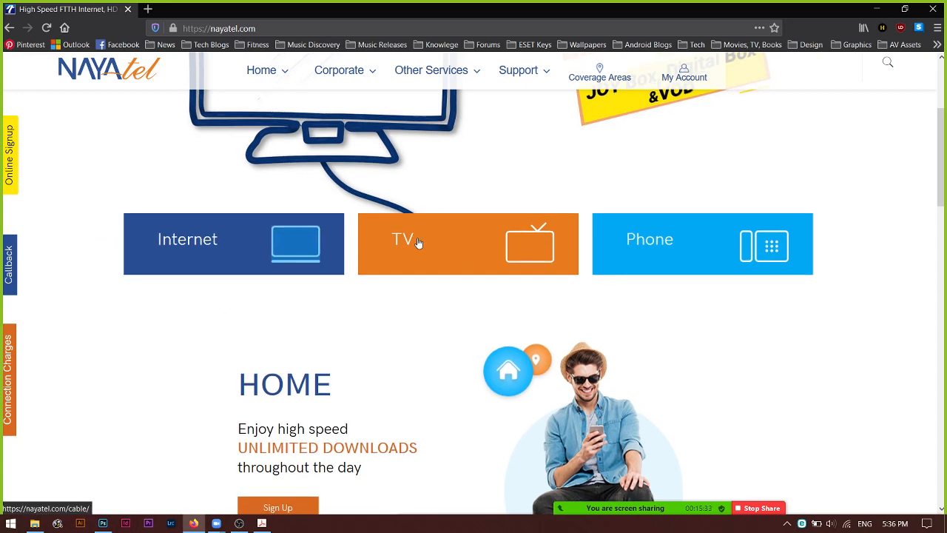
Highlight the CORPORATE heading and the PRODUCTS & SERVICES paragraph to check whether they are selectable text.
scroll(418, 242, down, 6)
drag(529, 187, 723, 186)
scroll(574, 294, down, 3)
scroll(564, 296, up, 2)
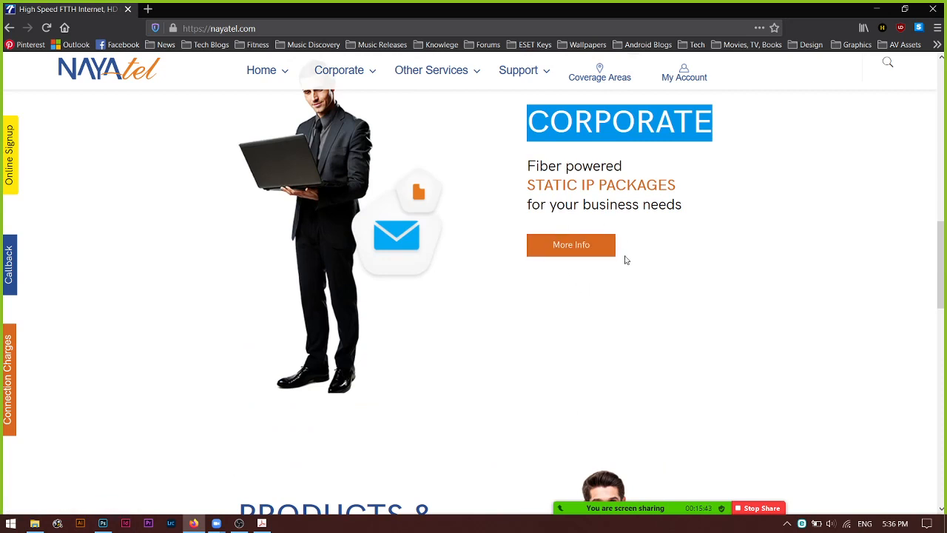
scroll(516, 263, down, 5)
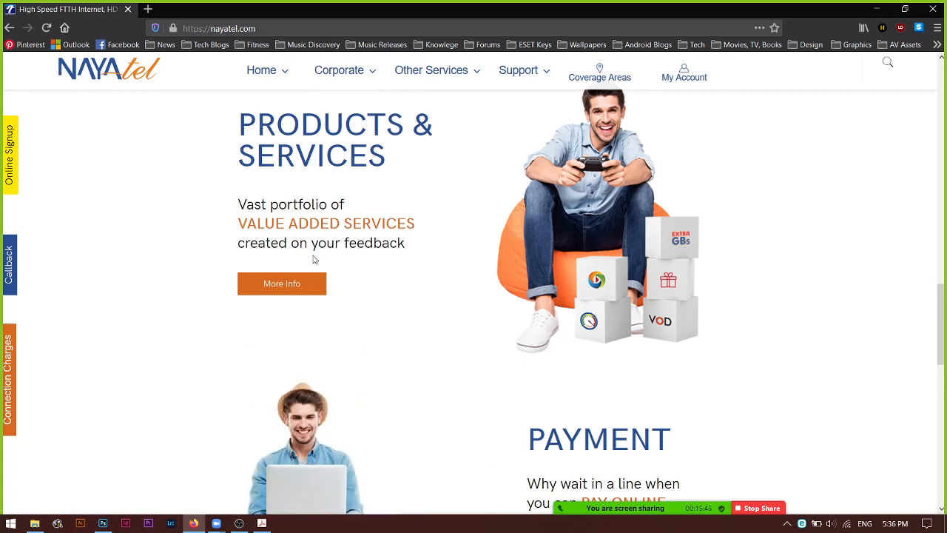
drag(238, 199, 401, 242)
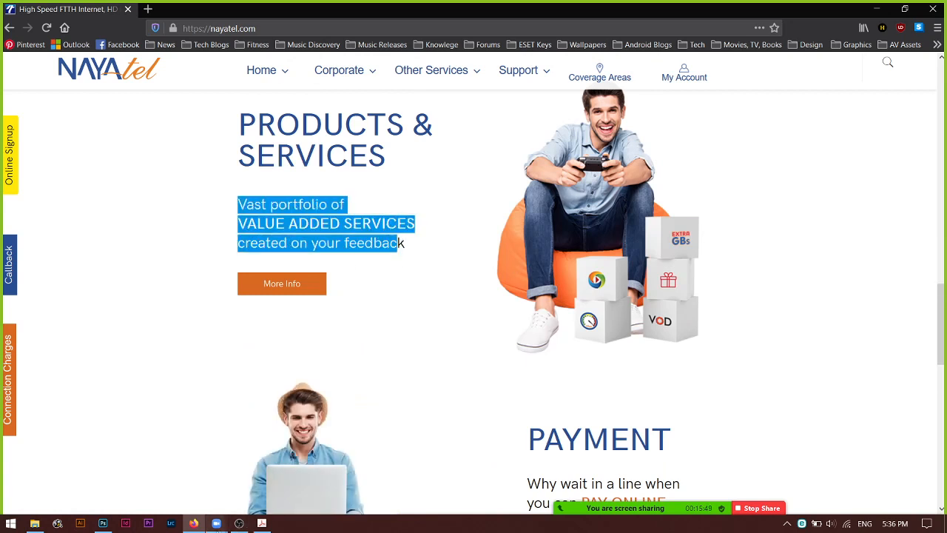
mouse_move(246, 524)
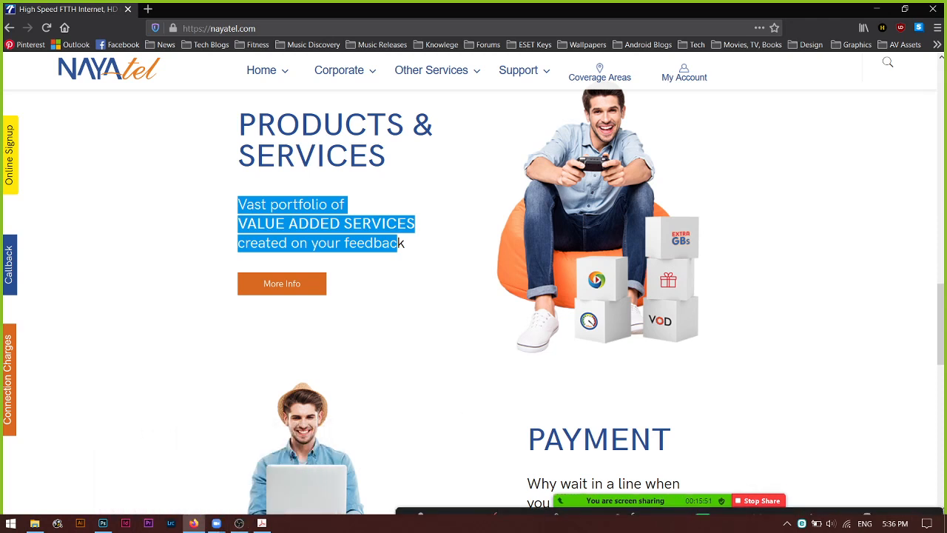
click(427, 319)
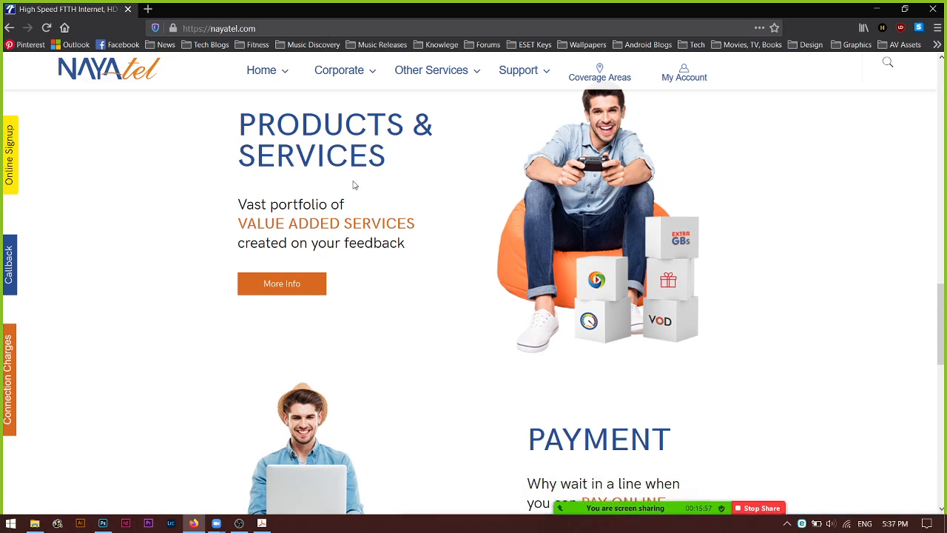
Compare the sharpness of text and images at 300% page zoom, reset the zoom and return to Photoshop.
scroll(354, 184, up, 6)
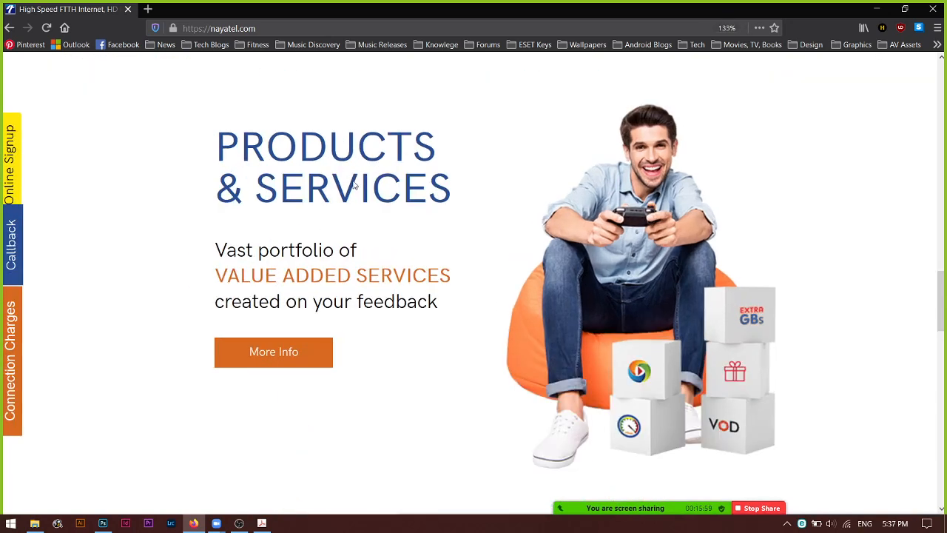
scroll(353, 184, up, 2)
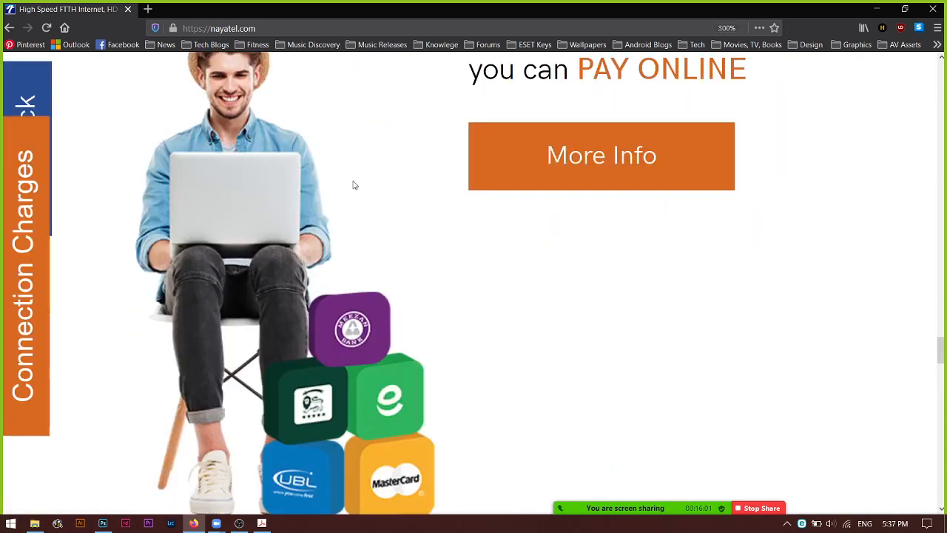
scroll(354, 185, up, 3)
scroll(352, 185, up, 2)
scroll(350, 200, down, 2)
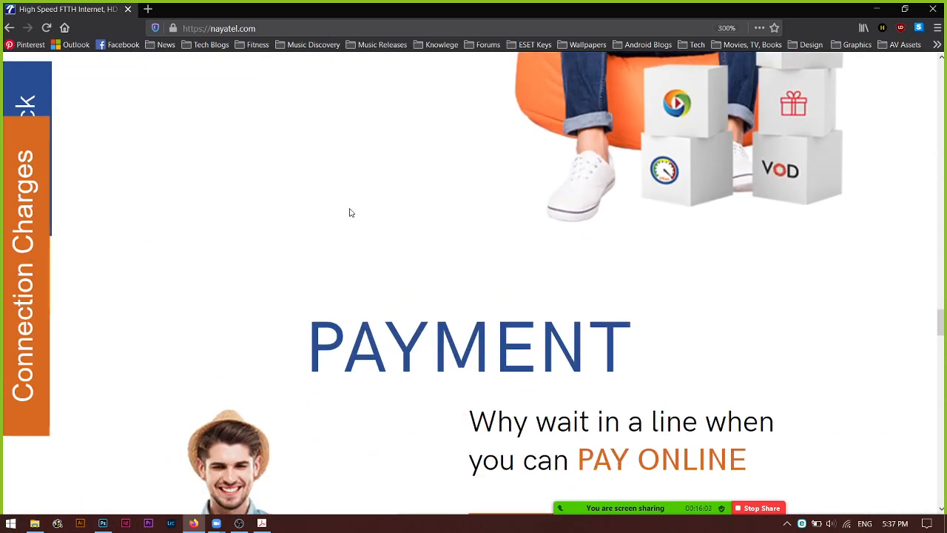
scroll(356, 280, down, 1)
scroll(356, 280, down, 1)
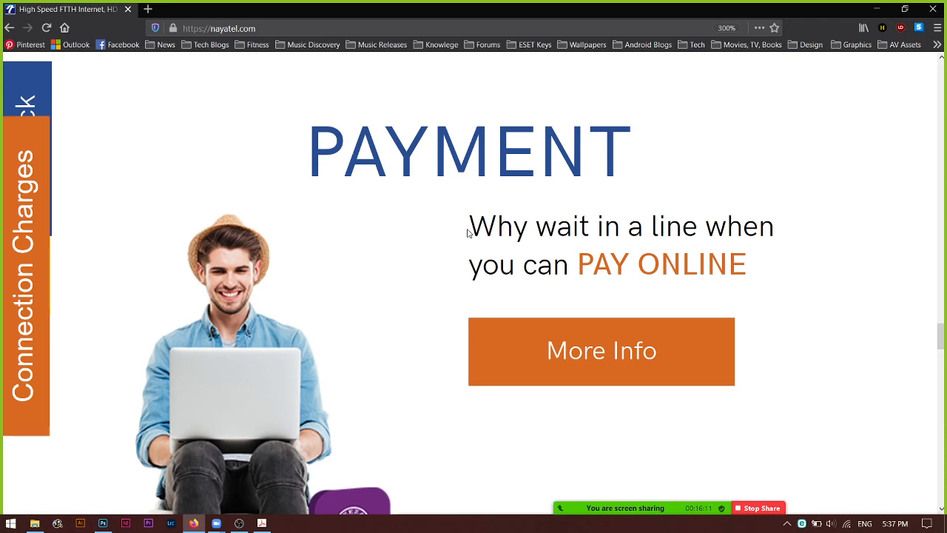
scroll(401, 256, down, 8)
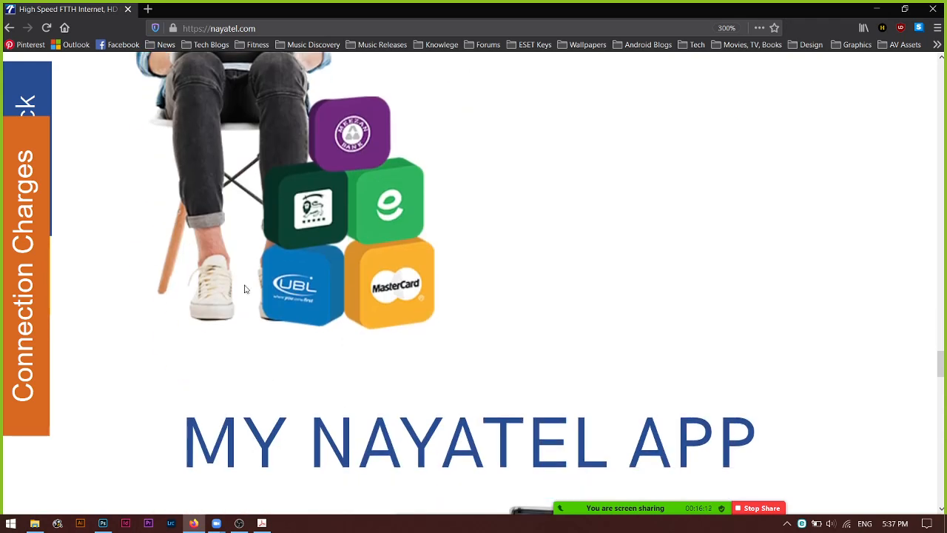
scroll(246, 288, up, 5)
key(ctrl+0)
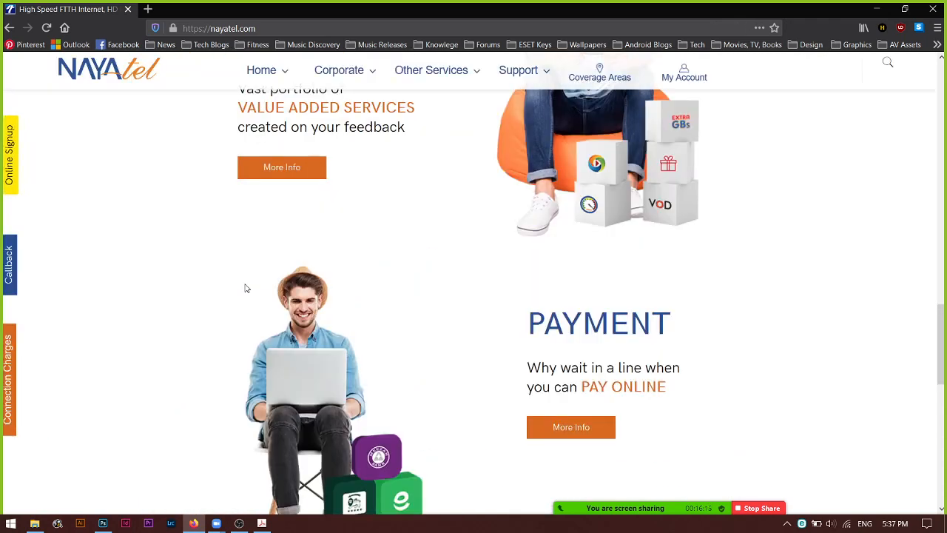
click(876, 9)
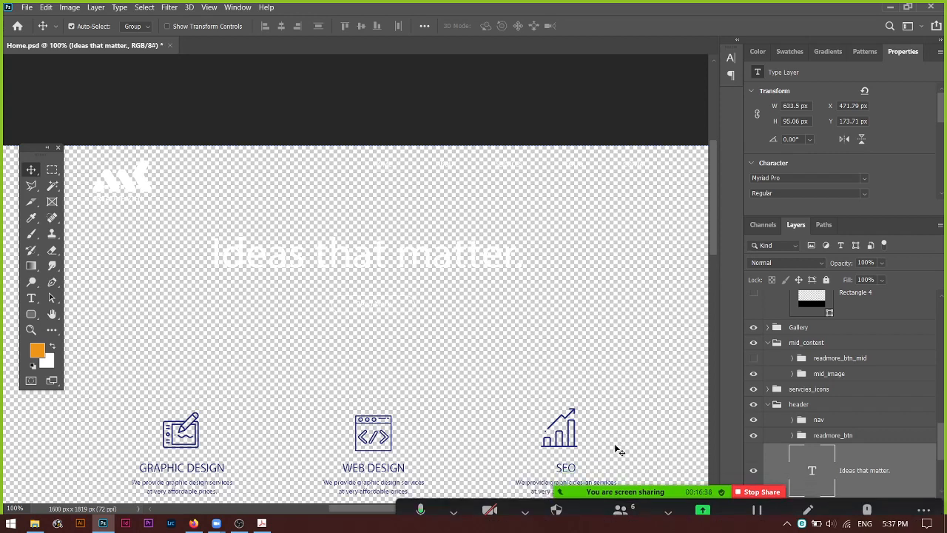
Review the meeting's participant list and chat messages in Zoom, minimizing both windows.
click(619, 509)
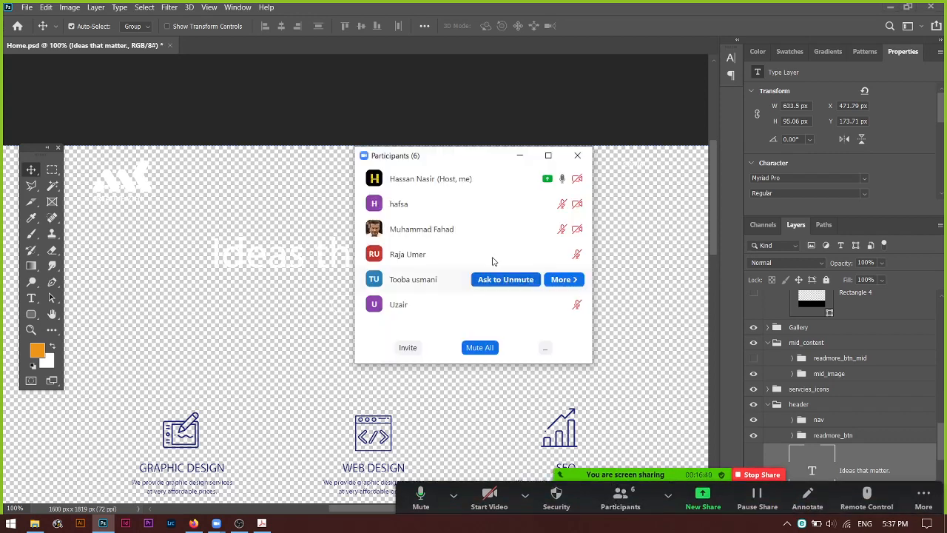
click(520, 156)
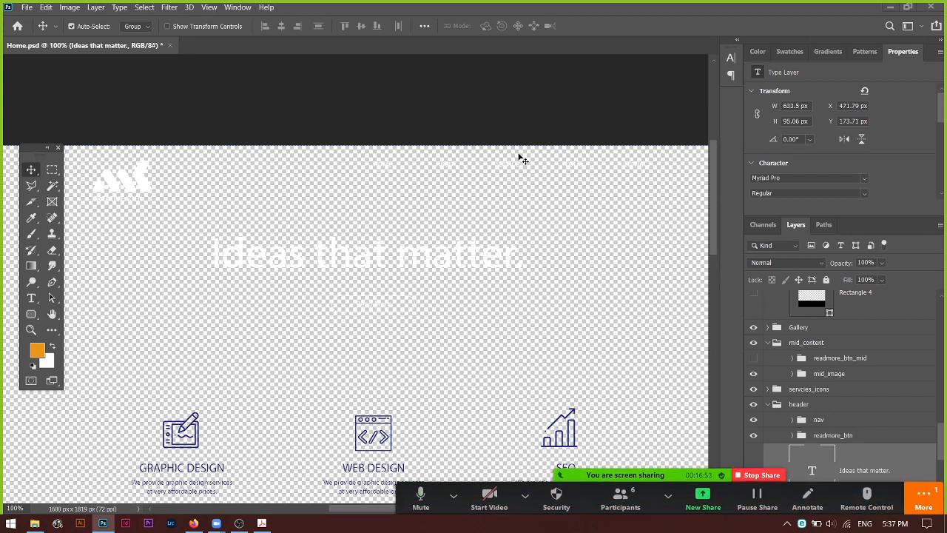
click(923, 498)
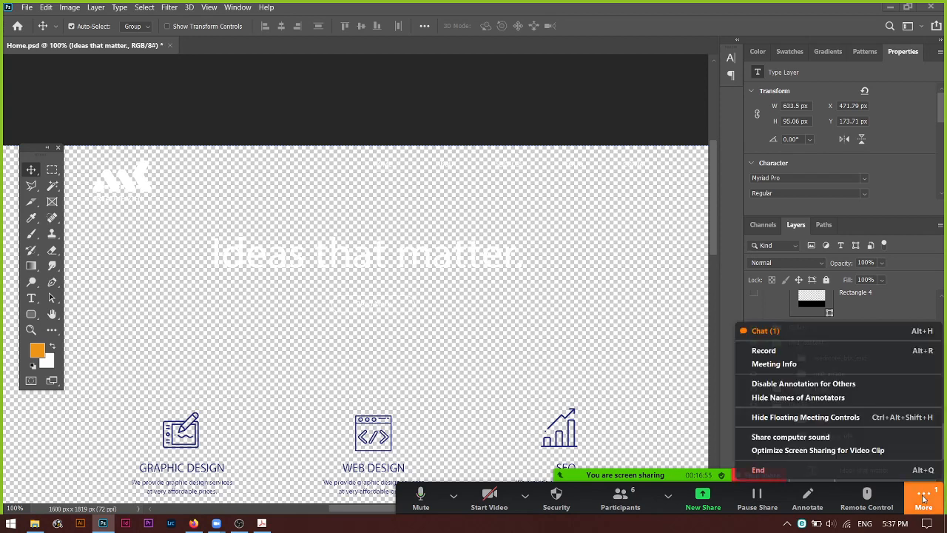
click(808, 330)
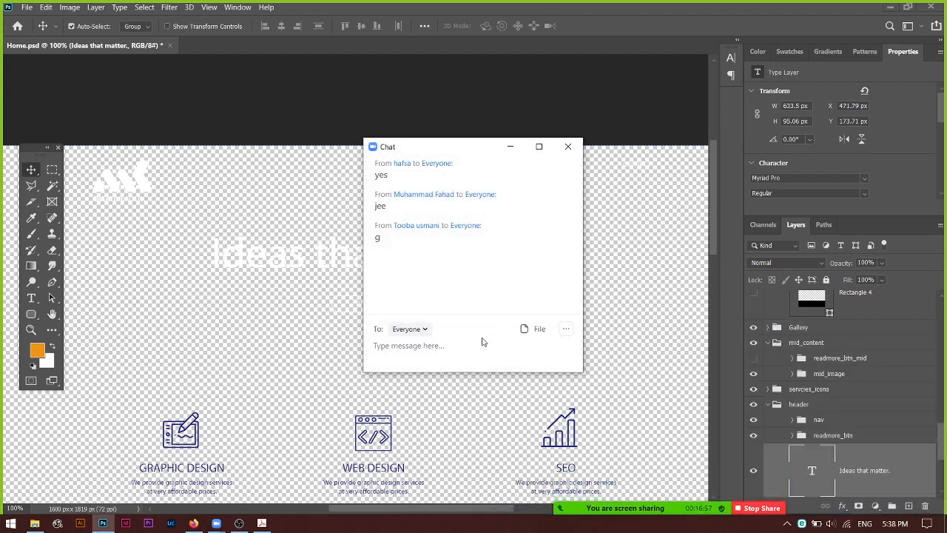
click(510, 147)
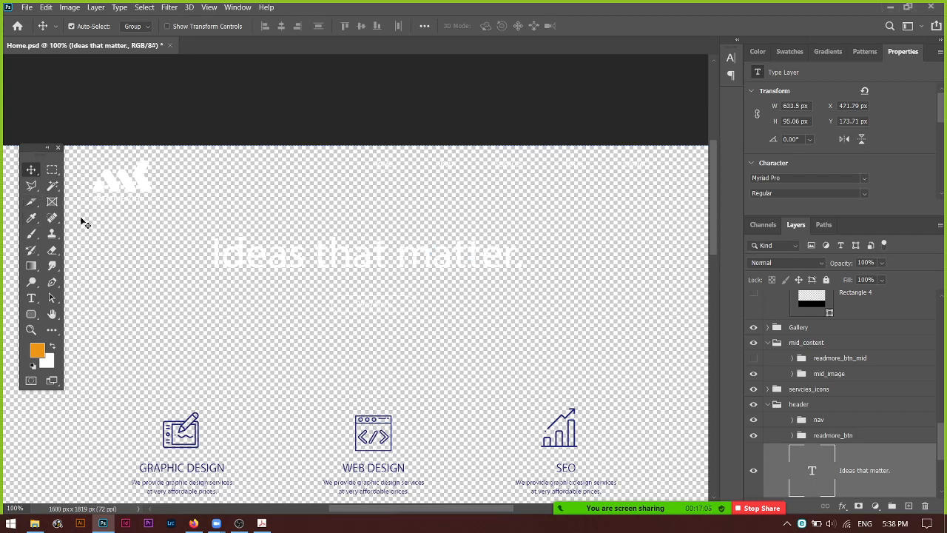
Draw a slice closely around the white Creative Agency logo in the header with the Slice tool.
click(31, 201)
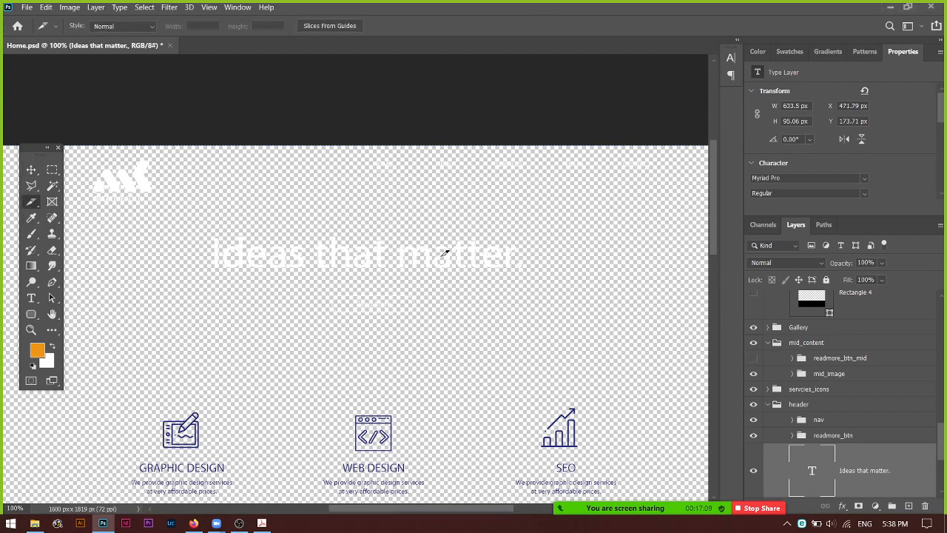
scroll(110, 188, up, 5)
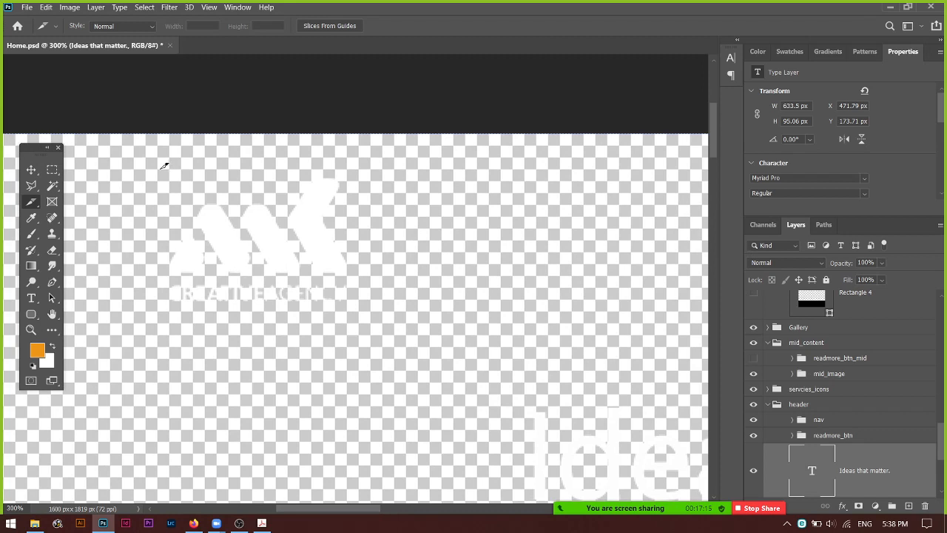
drag(160, 169, 351, 317)
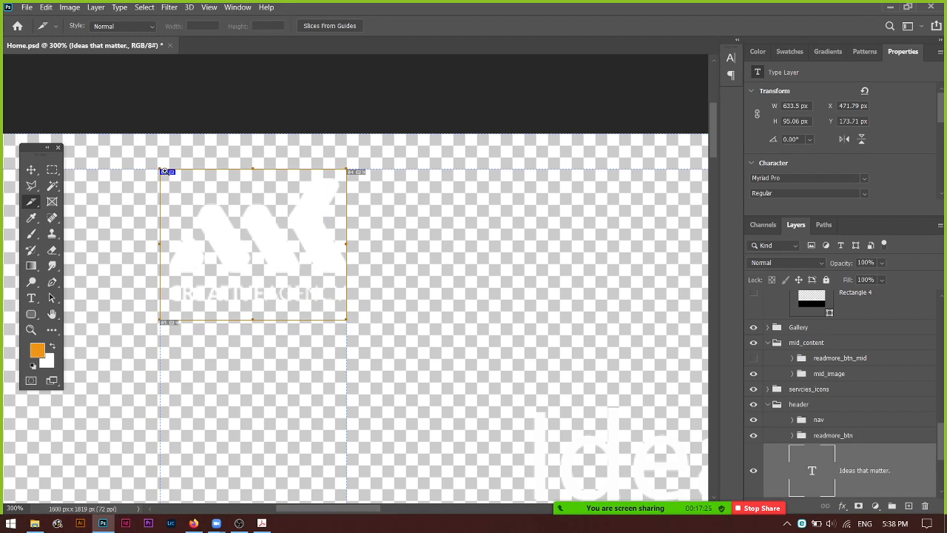
scroll(165, 174, up, 4)
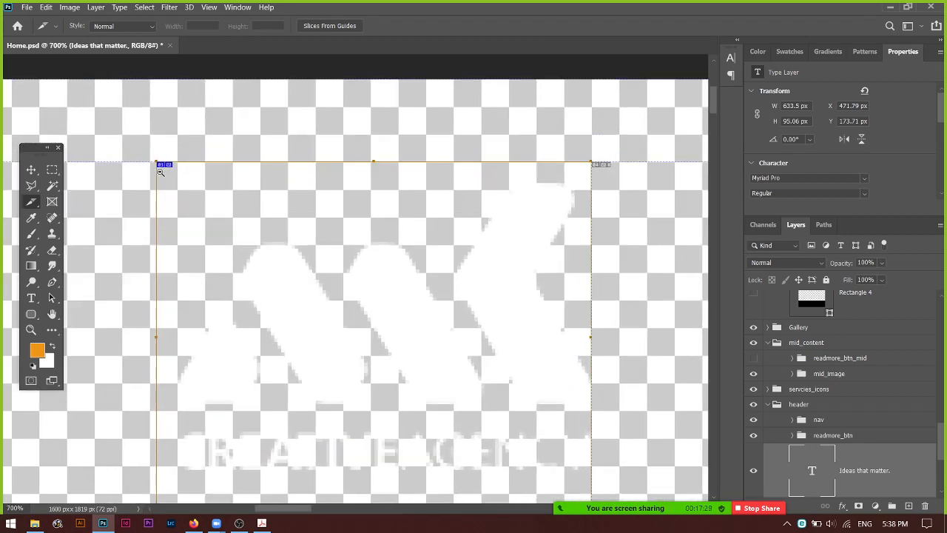
scroll(160, 170, down, 2)
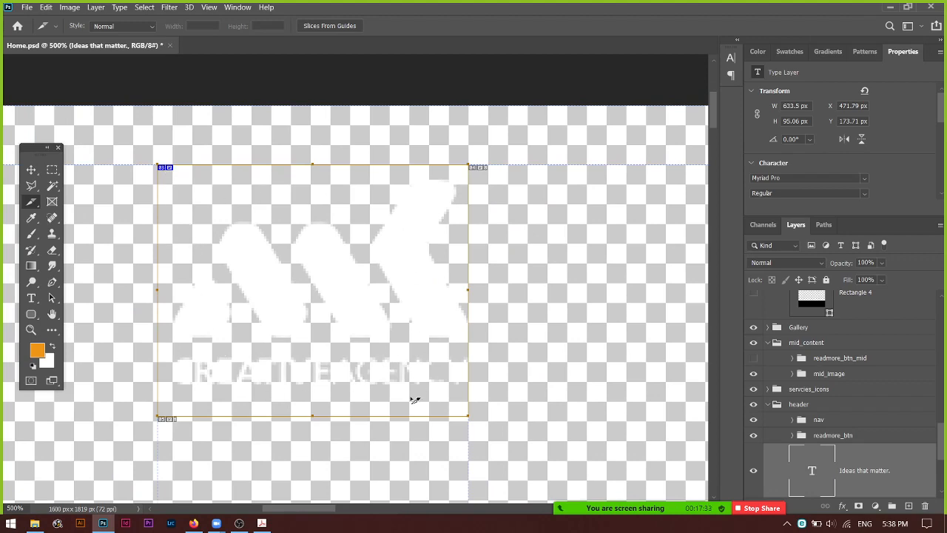
Tighten the header logo slice by moving its lower, left and upper edges close to the artwork.
scroll(372, 415, down, 8)
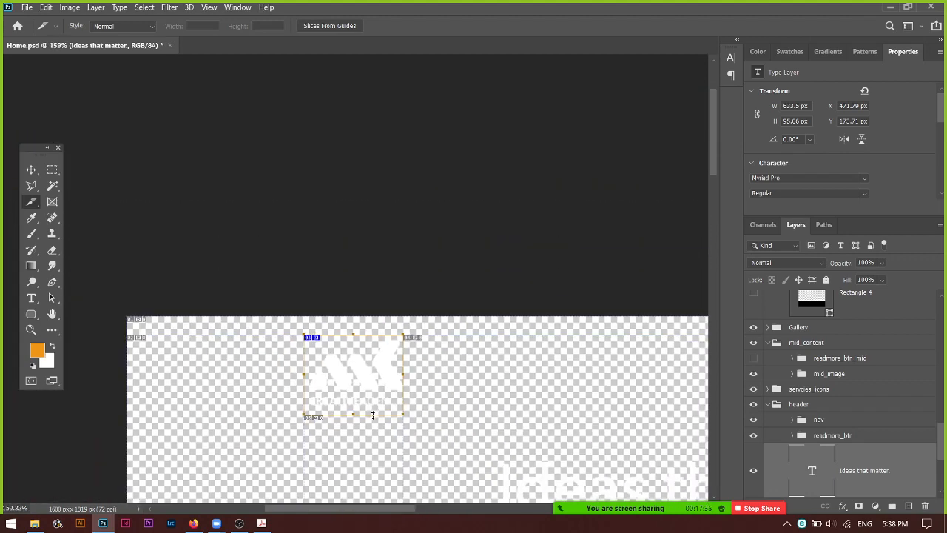
drag(297, 439, 198, 175)
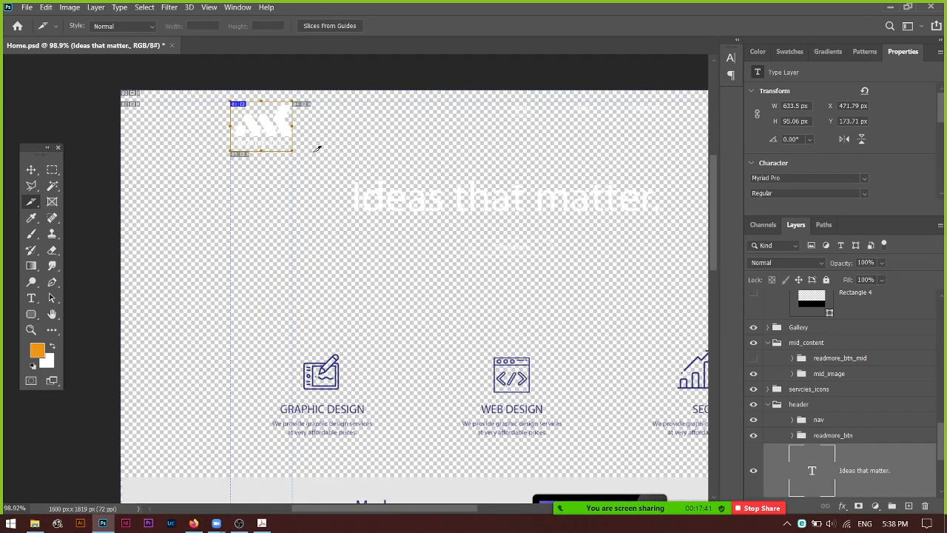
scroll(276, 113, up, 6)
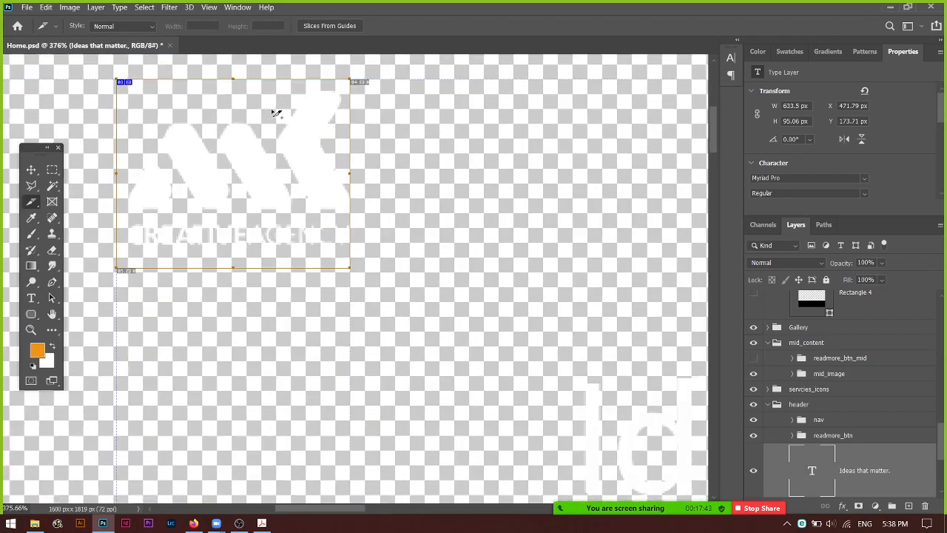
drag(254, 116, 313, 212)
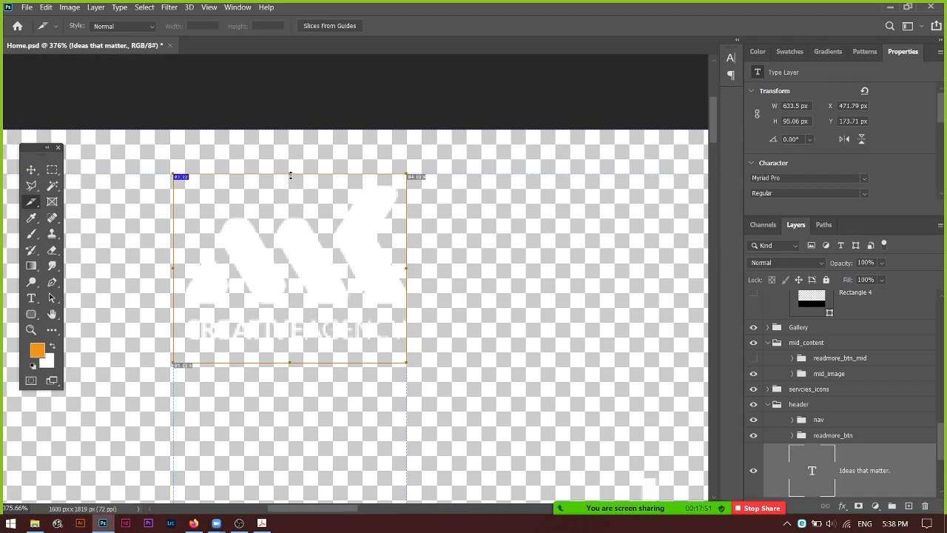
key(ctrl+plus)
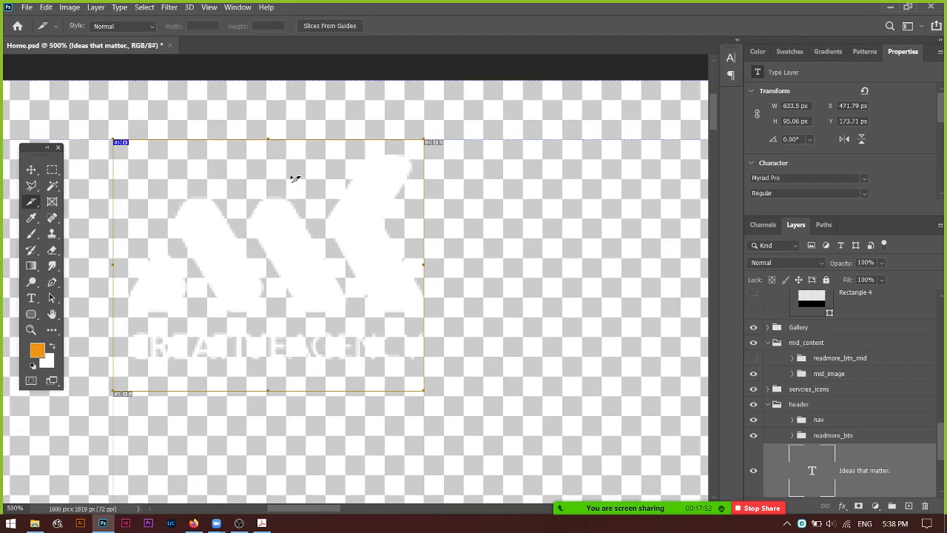
drag(269, 390, 270, 358)
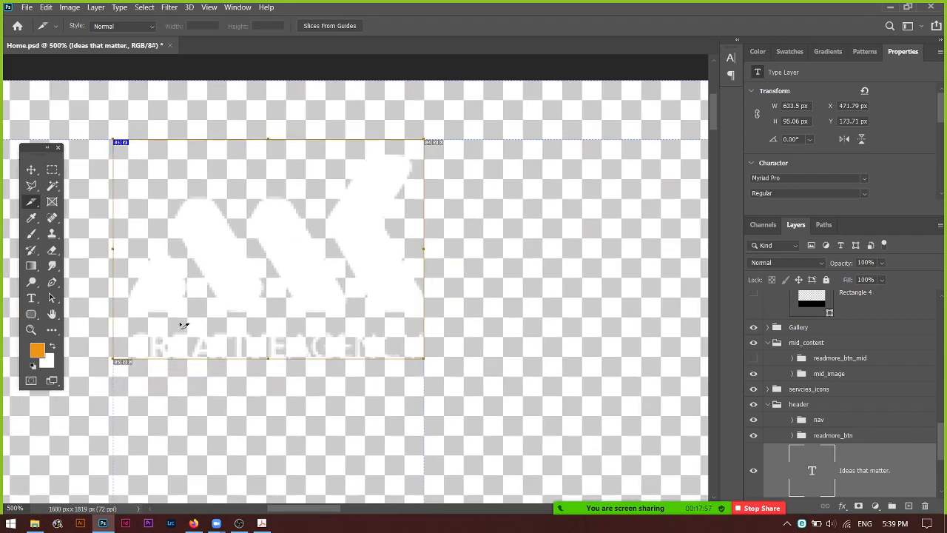
drag(113, 250, 128, 248)
drag(273, 139, 276, 155)
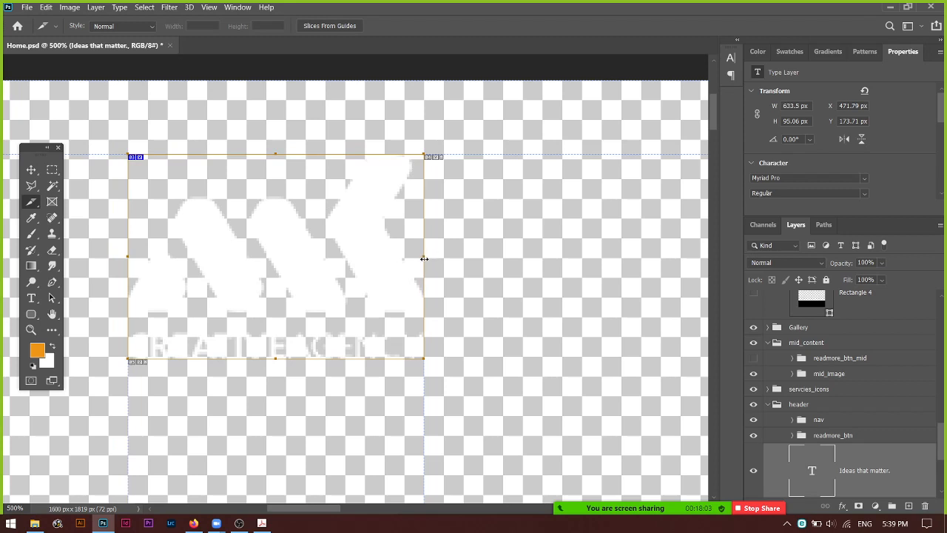
mouse_move(423, 259)
mouse_down()
mouse_move(549, 258)
mouse_move(374, 268)
mouse_move(423, 268)
mouse_up()
drag(269, 153, 268, 152)
key(ctrl+plus)
Draw a slice around the outlined Read More button below the Ideas that matter. heading.
key(ctrl+minus)
key(ctrl+minus)
key(ctrl+minus)
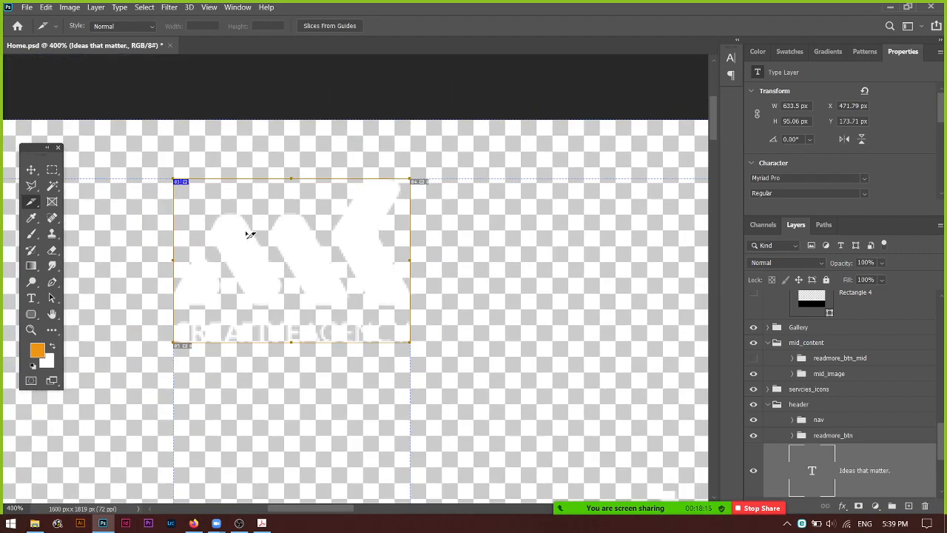
key(ctrl+minus)
key(ctrl+minus)
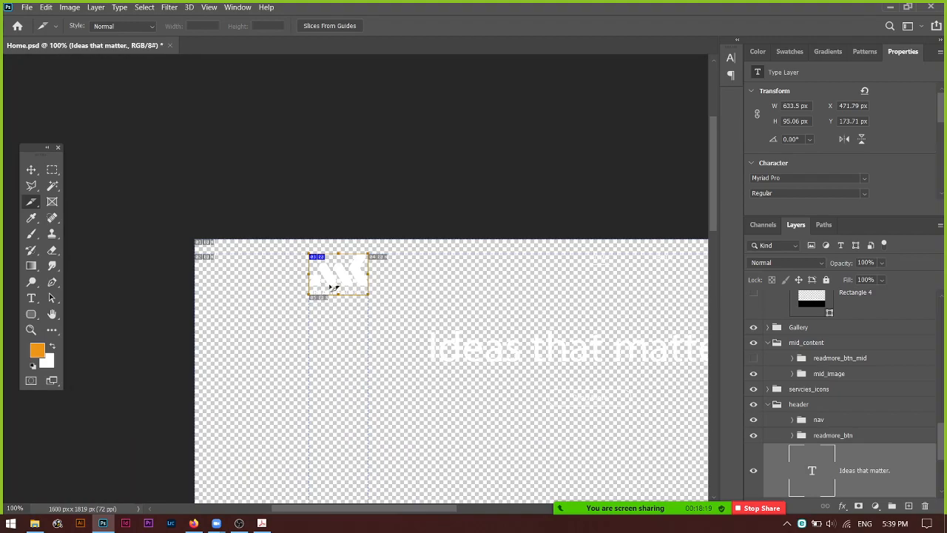
drag(536, 384, 347, 190)
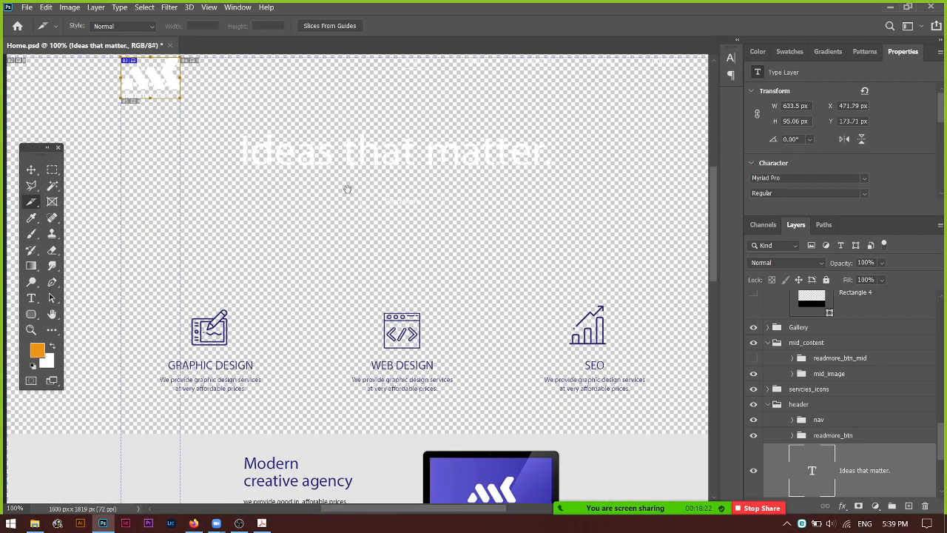
ctrl+click(387, 199)
ctrl+click(386, 199)
ctrl+click(387, 199)
drag(361, 203, 289, 224)
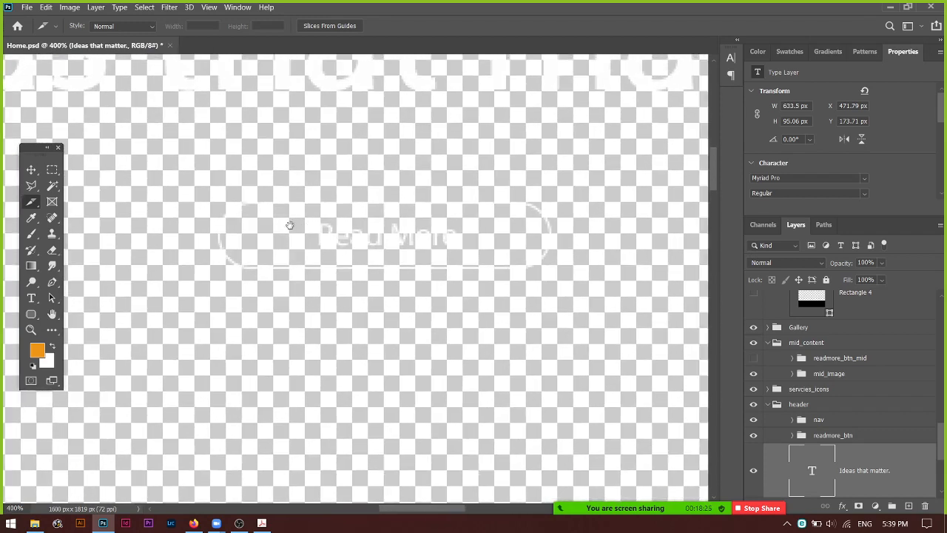
drag(211, 201, 553, 239)
Fit the edges of the header's Read More slice closely to the button outline.
drag(209, 236, 219, 241)
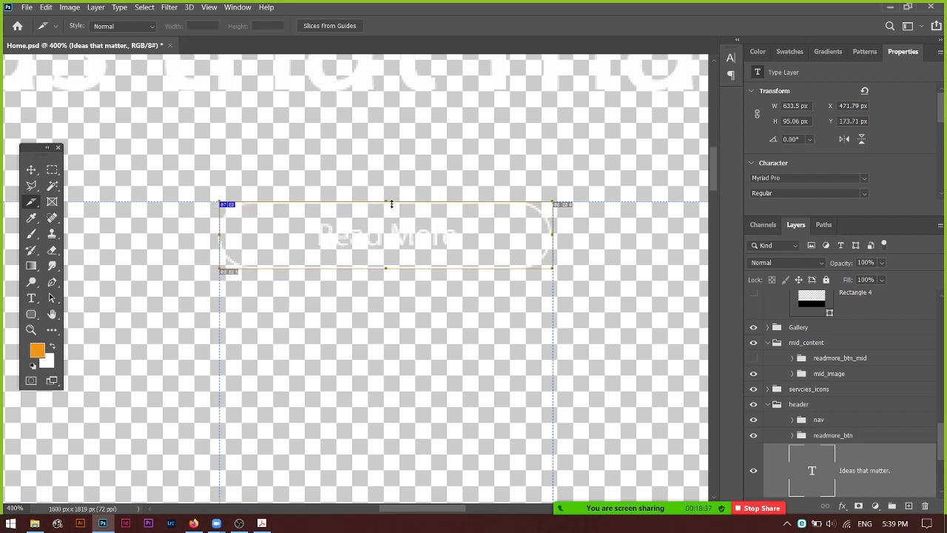
drag(391, 204, 392, 204)
drag(384, 270, 386, 270)
scroll(386, 271, up, 5)
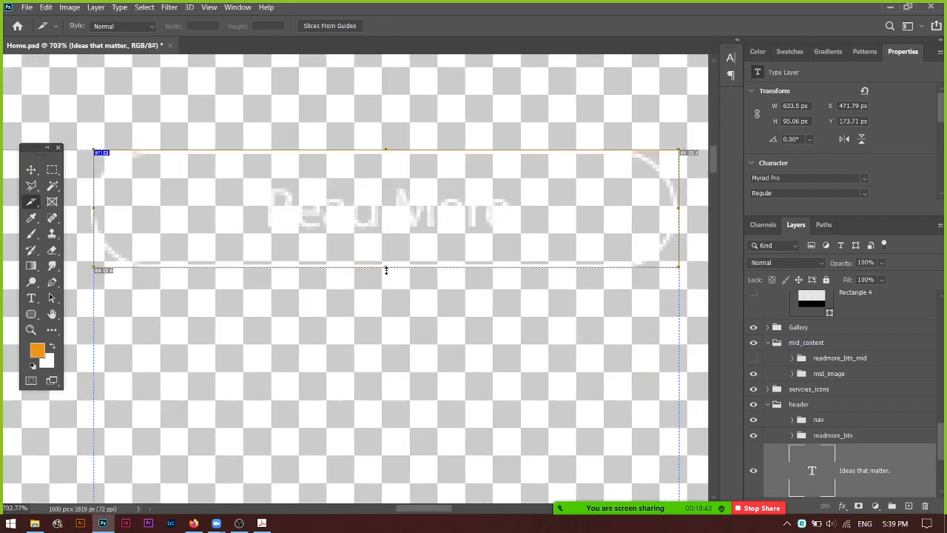
mouse_move(386, 266)
mouse_down()
mouse_move(389, 277)
mouse_move(390, 269)
mouse_up()
scroll(390, 269, down, 6)
Draw a slice closely around the tablet-and-pencil icon above the GRAPHIC DESIGN heading.
scroll(390, 269, down, 3)
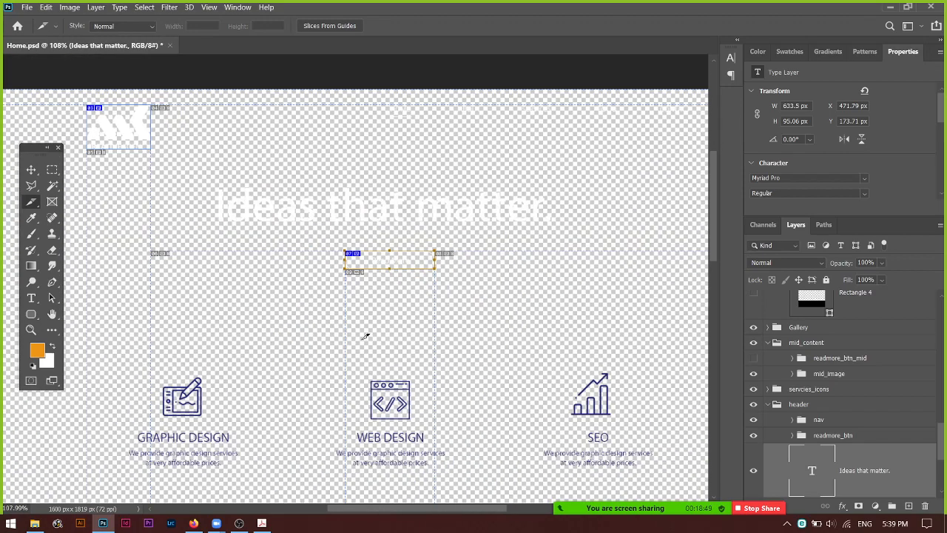
scroll(370, 281, down, 3)
scroll(214, 245, up, 3)
scroll(215, 245, up, 3)
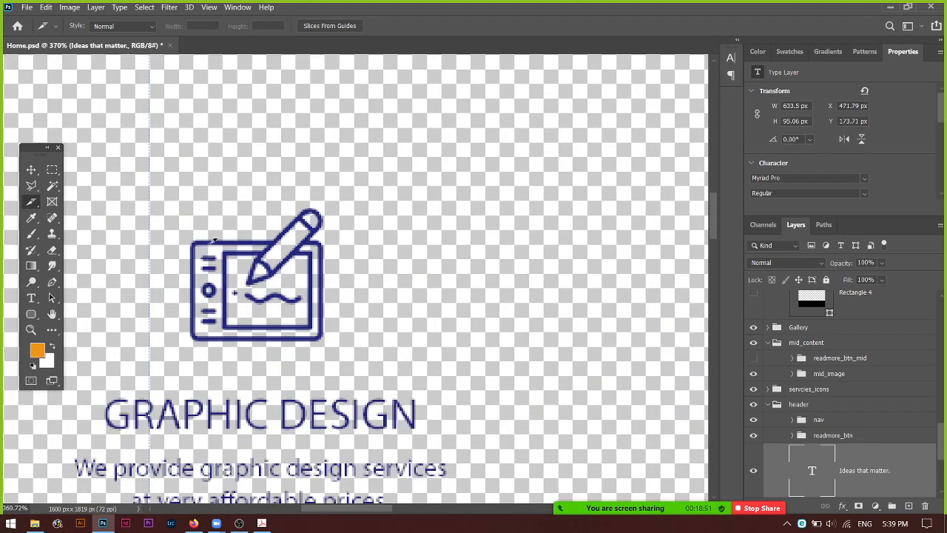
drag(190, 209, 330, 342)
scroll(497, 308, down, 6)
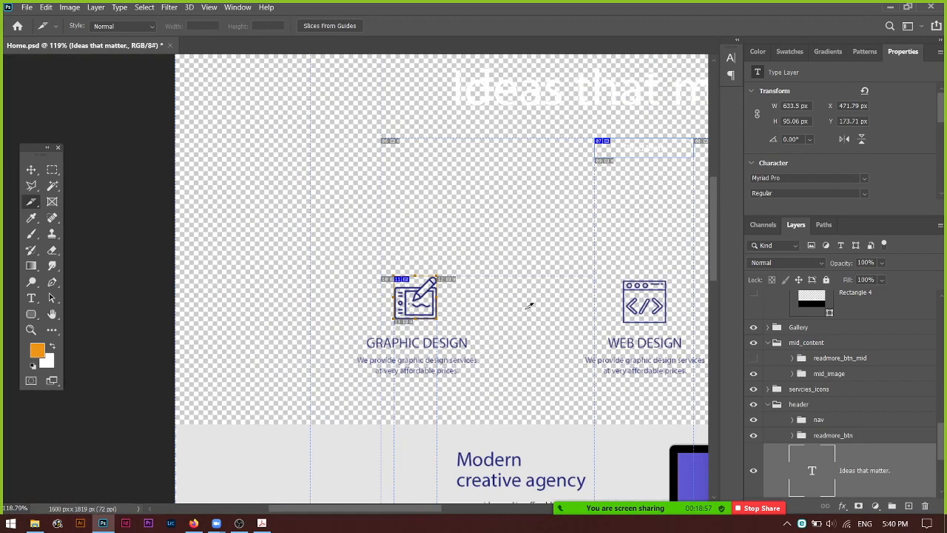
Draw a slice closely around the browser-window icon above the WEB DESIGN heading.
drag(592, 310, 275, 320)
scroll(294, 311, up, 6)
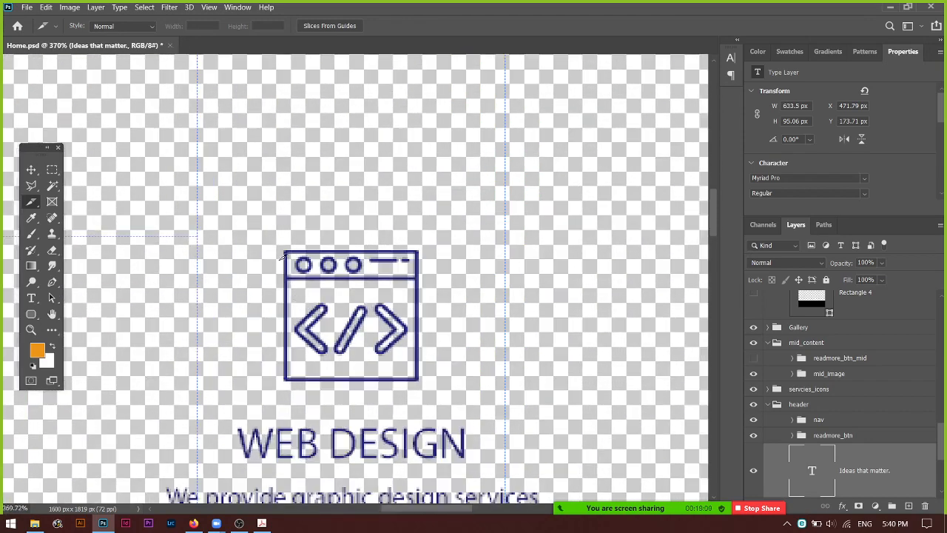
drag(284, 243, 420, 381)
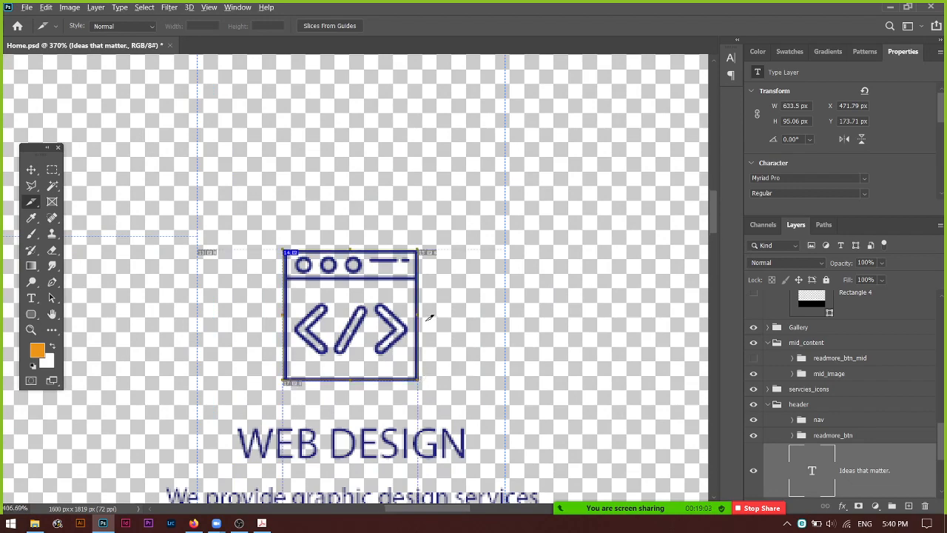
scroll(425, 318, up, 5)
scroll(426, 318, down, 4)
Draw a slice closely around the bar-chart icon above the SEO heading.
scroll(427, 317, down, 3)
drag(589, 325, 134, 297)
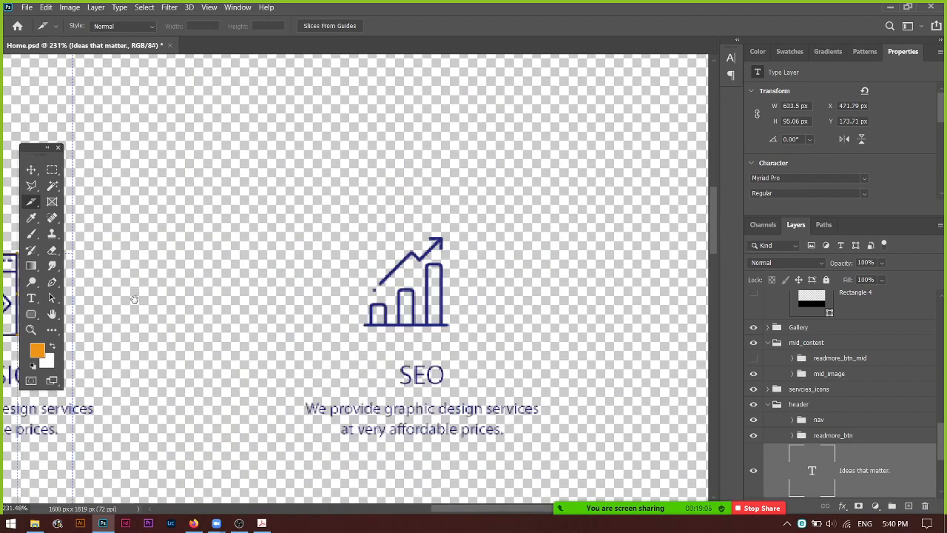
scroll(394, 274, up, 3)
drag(244, 185, 406, 363)
scroll(376, 346, down, 3)
scroll(367, 343, down, 5)
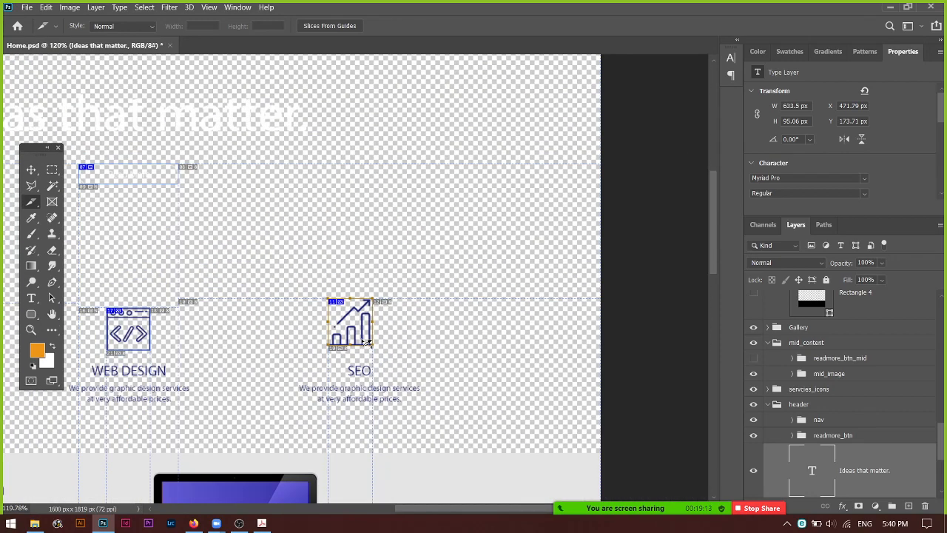
Draw a full-width slice over the grey Modern creative agency section with the laptop image.
scroll(355, 333, down, 3)
drag(123, 233, 659, 333)
scroll(570, 337, down, 2)
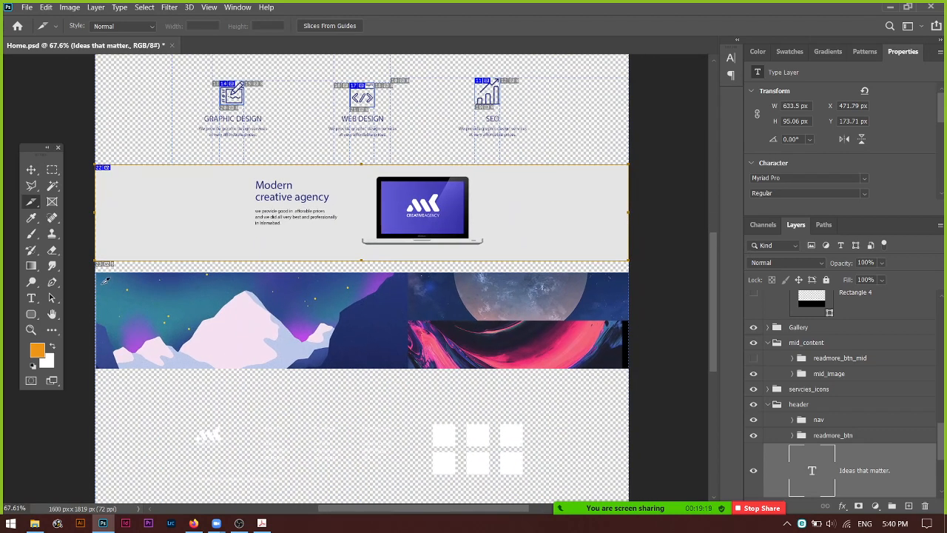
Draw separate slices over the three gallery images: the mountain landscape, the moon and the pink abstract artwork.
drag(103, 272, 406, 368)
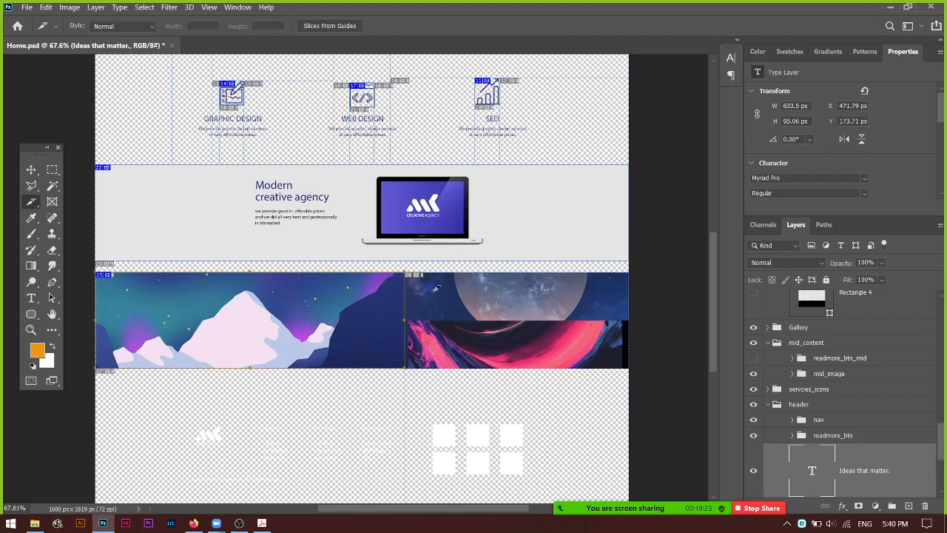
drag(423, 273, 634, 314)
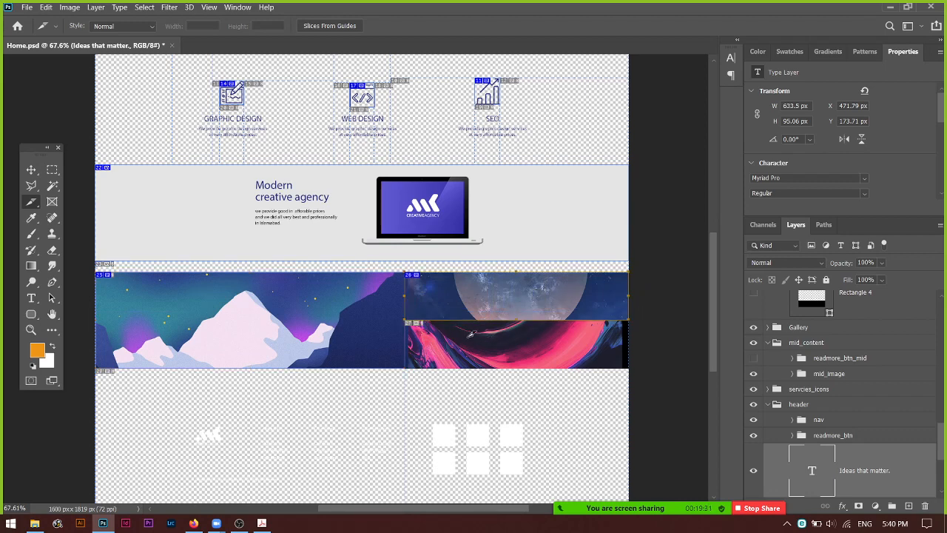
scroll(471, 335, up, 5)
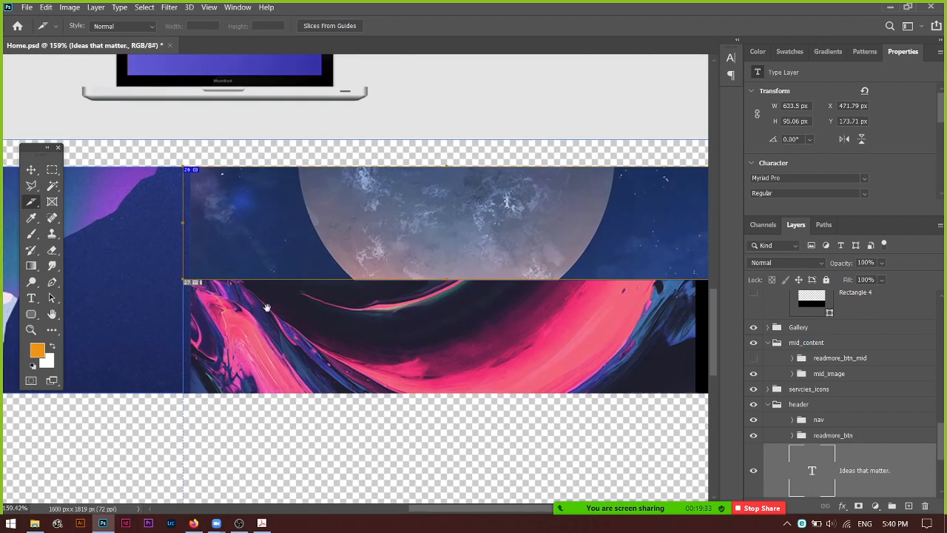
drag(208, 294, 623, 392)
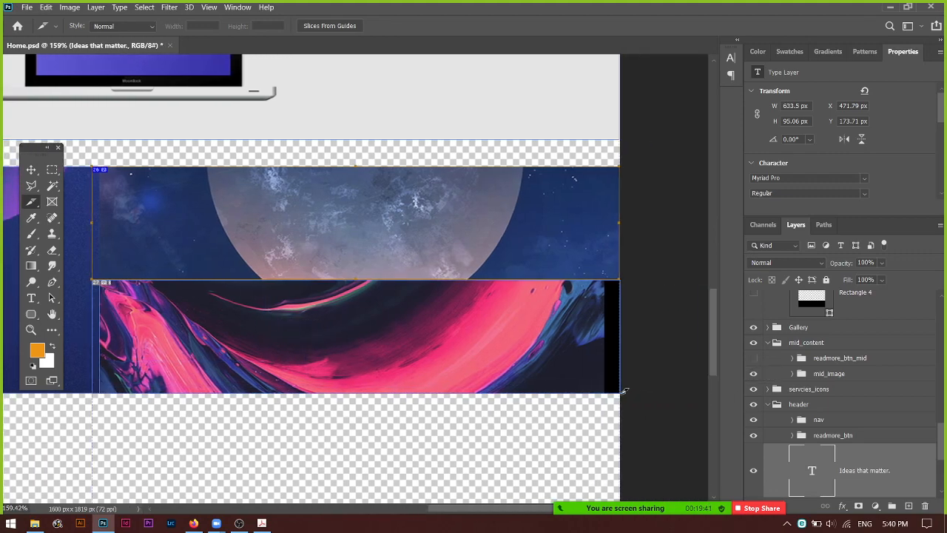
scroll(439, 354, down, 5)
scroll(319, 345, up, 5)
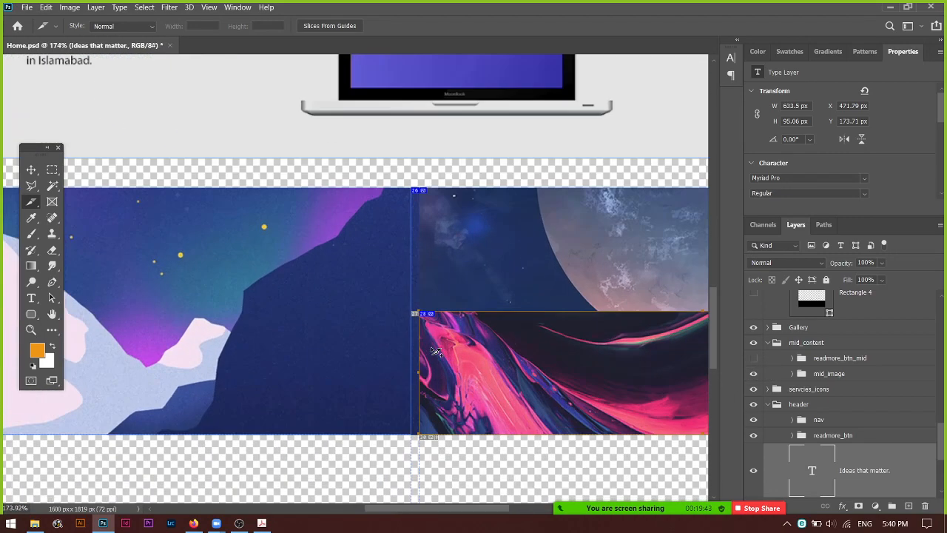
scroll(405, 284, down, 8)
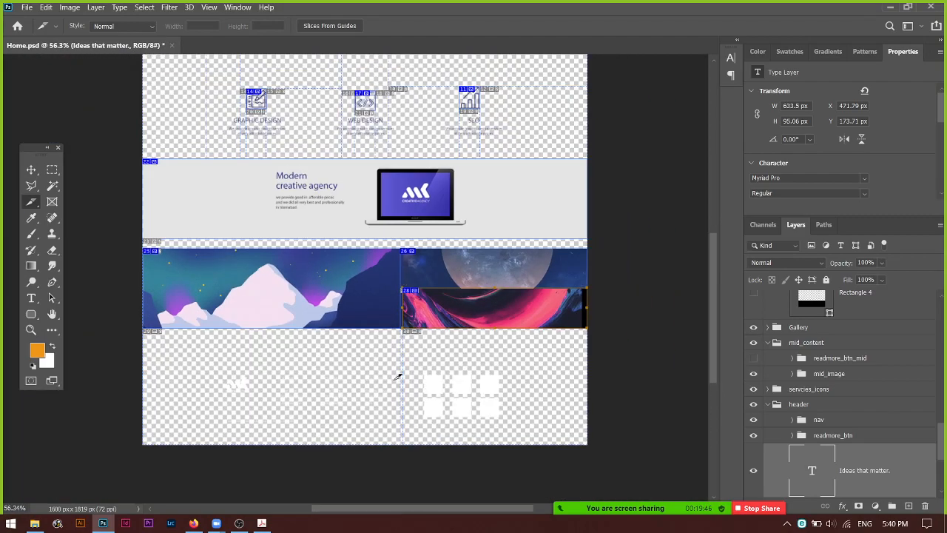
Draw a slice around the white Creative Agency logo in the footer and tighten its lower and upper edges.
drag(281, 401, 254, 264)
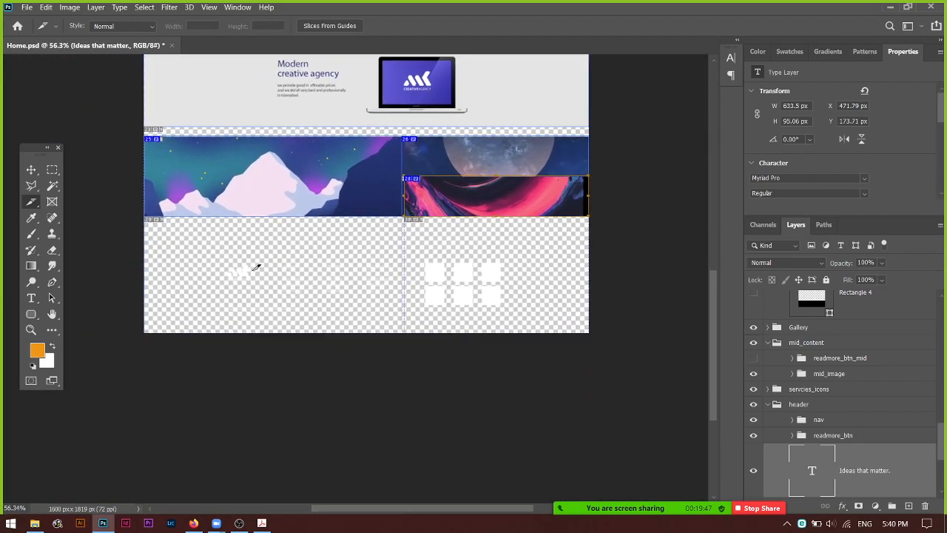
scroll(239, 264, up, 9)
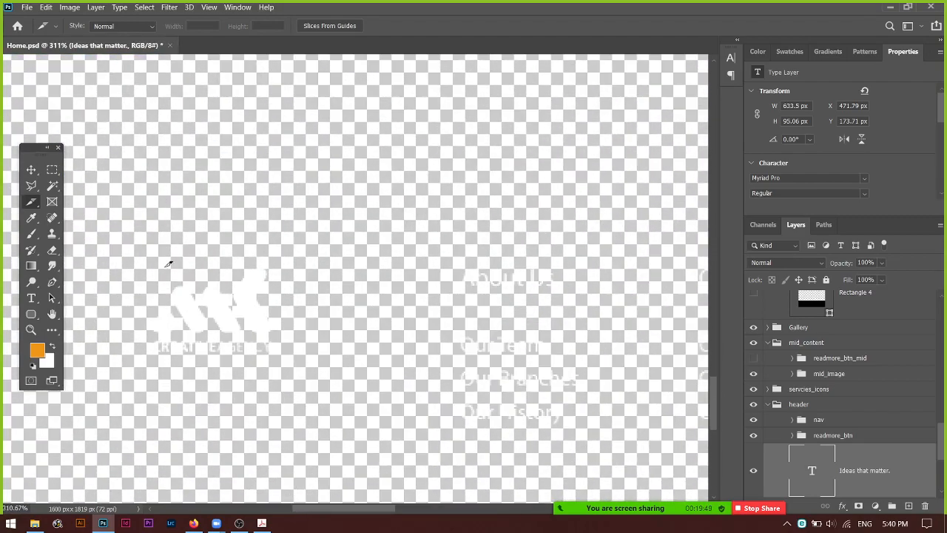
drag(168, 263, 271, 378)
scroll(180, 346, up, 6)
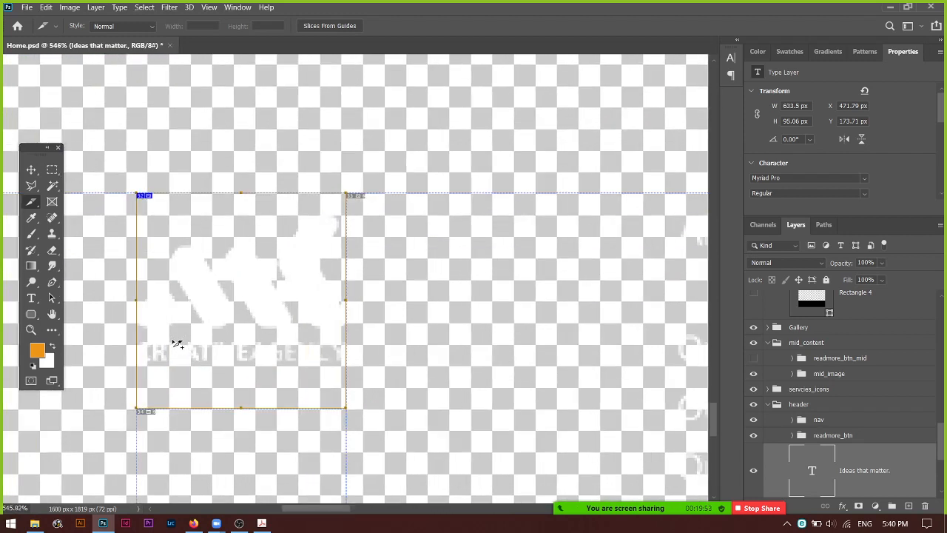
mouse_move(115, 262)
mouse_down()
mouse_move(114, 275)
mouse_move(102, 275)
mouse_move(120, 277)
mouse_up()
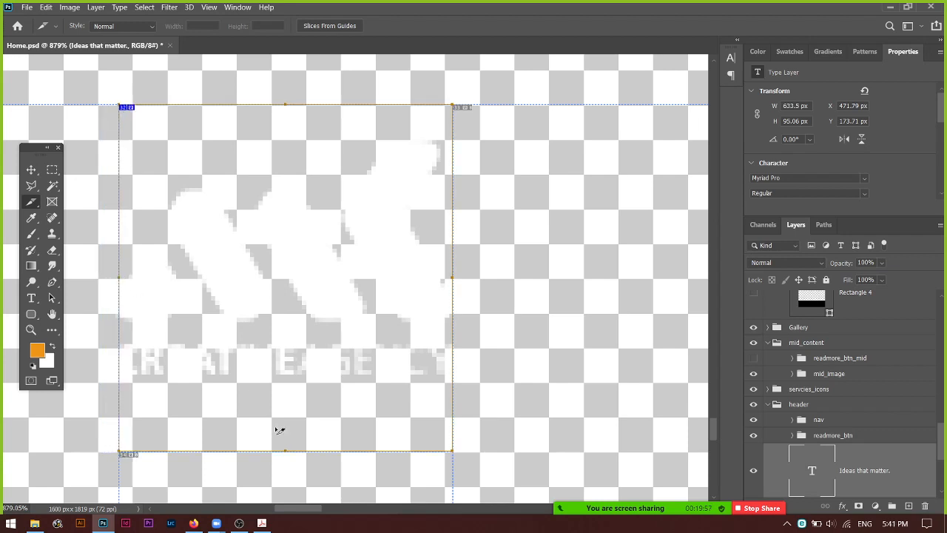
drag(287, 452, 286, 382)
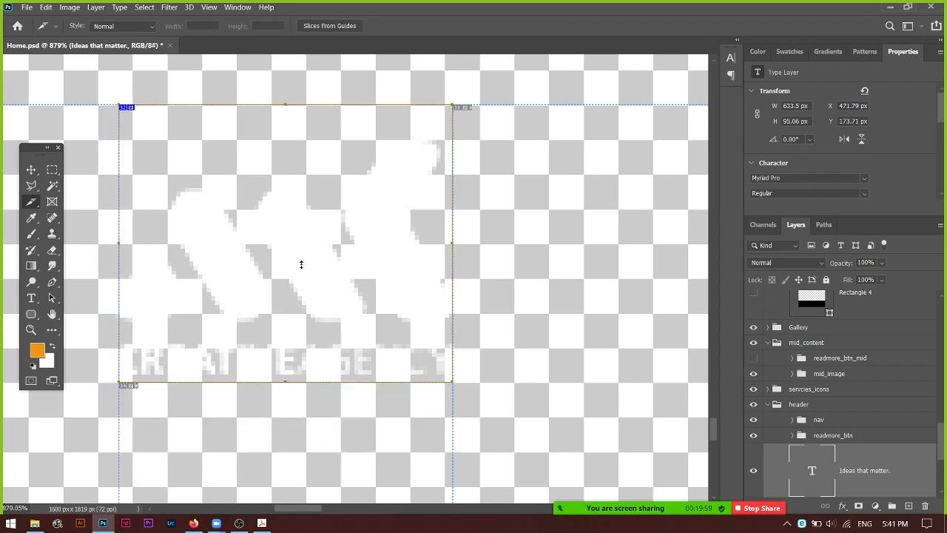
drag(288, 104, 294, 141)
scroll(329, 219, down, 3)
scroll(333, 230, down, 4)
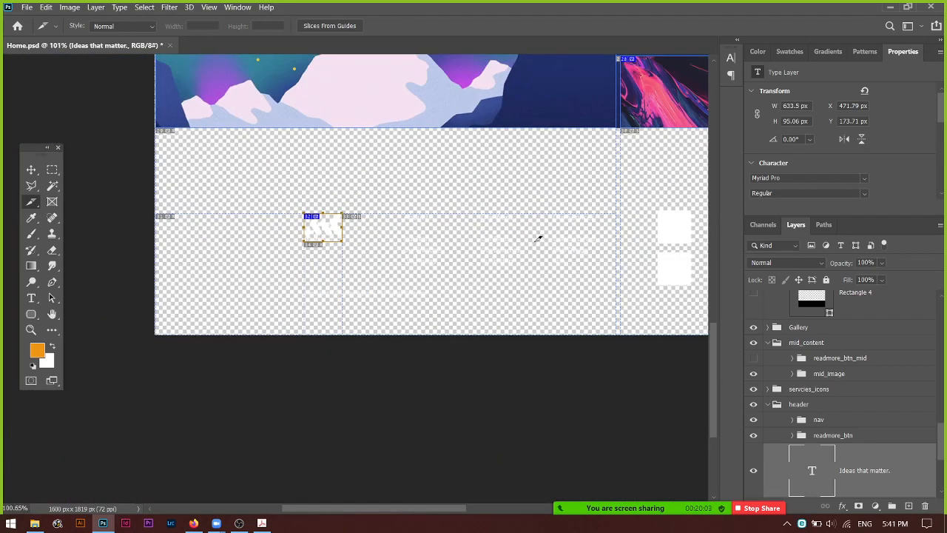
Draw a slice around the upper-left white square of the six-square grid in the footer.
drag(539, 237, 248, 302)
scroll(396, 285, up, 5)
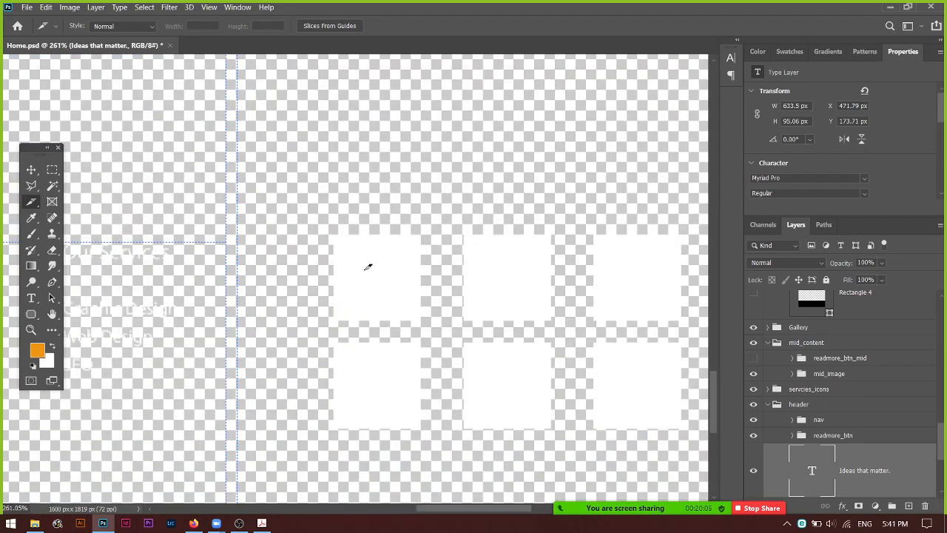
drag(336, 244, 429, 315)
scroll(428, 316, down, 6)
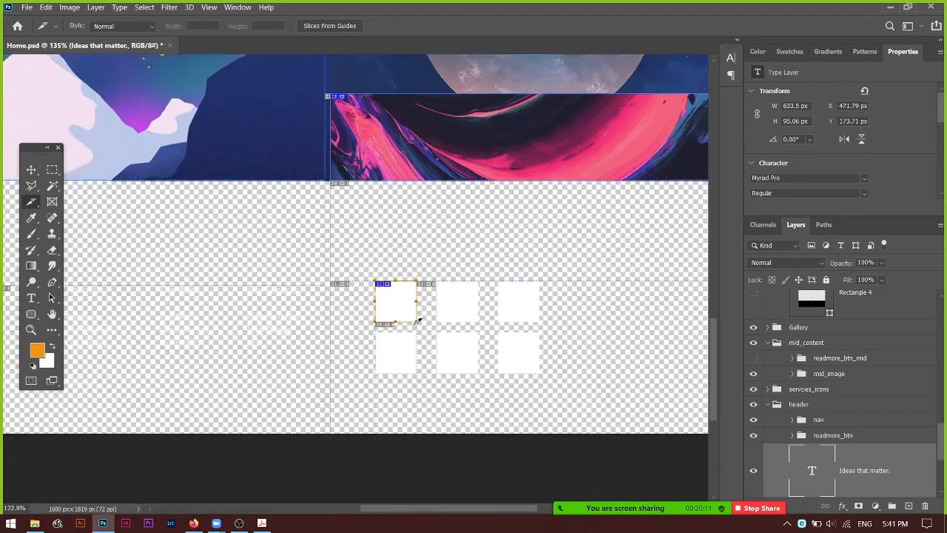
Set the Move tool's auto-select to Layer and select the white logo in the header.
scroll(419, 319, down, 2)
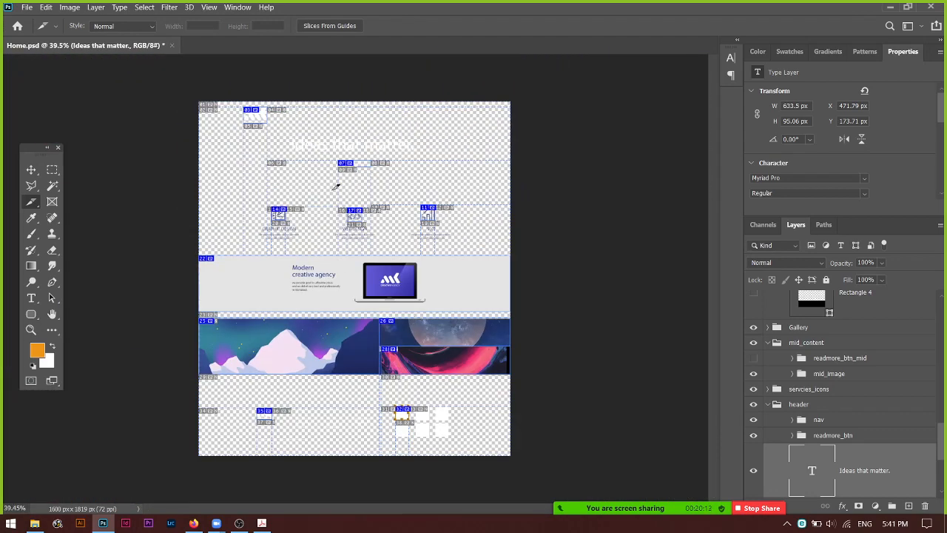
scroll(334, 193, up, 1)
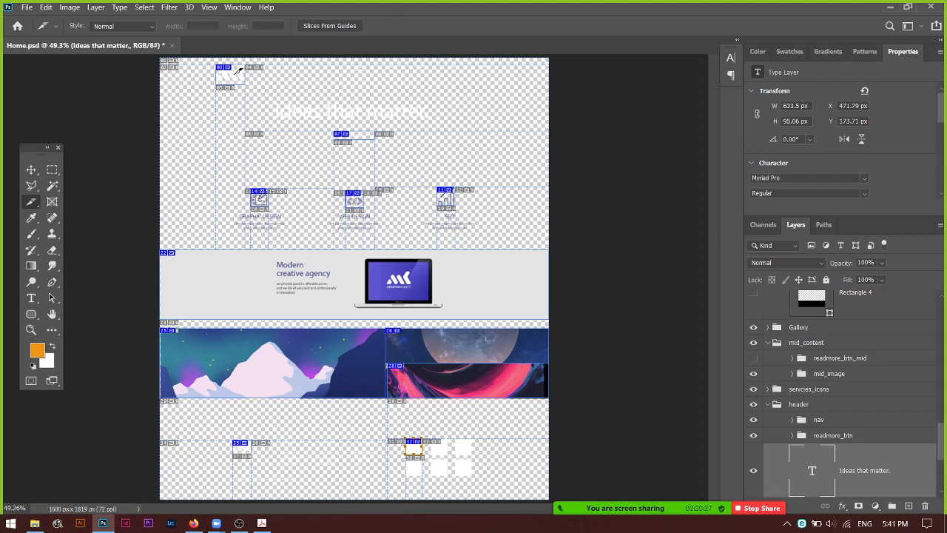
click(31, 170)
click(250, 87)
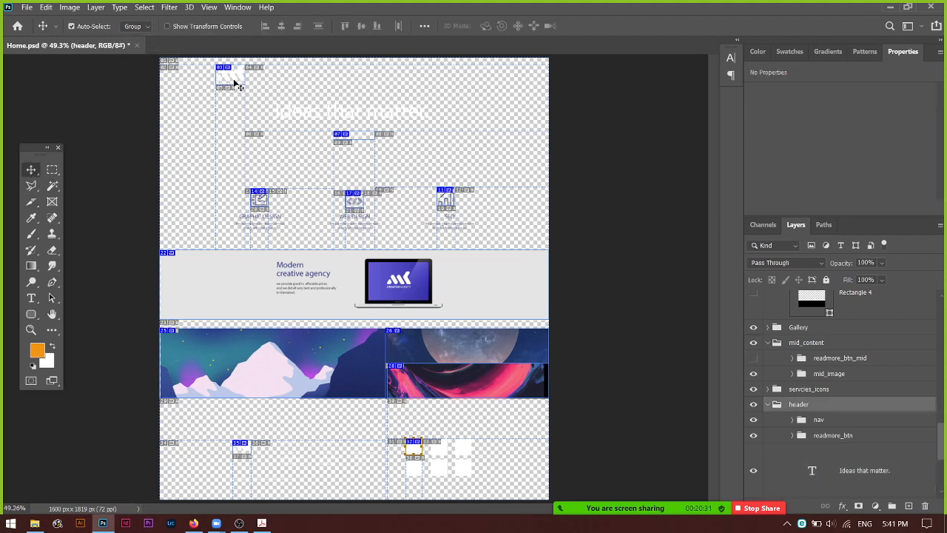
click(133, 27)
click(129, 46)
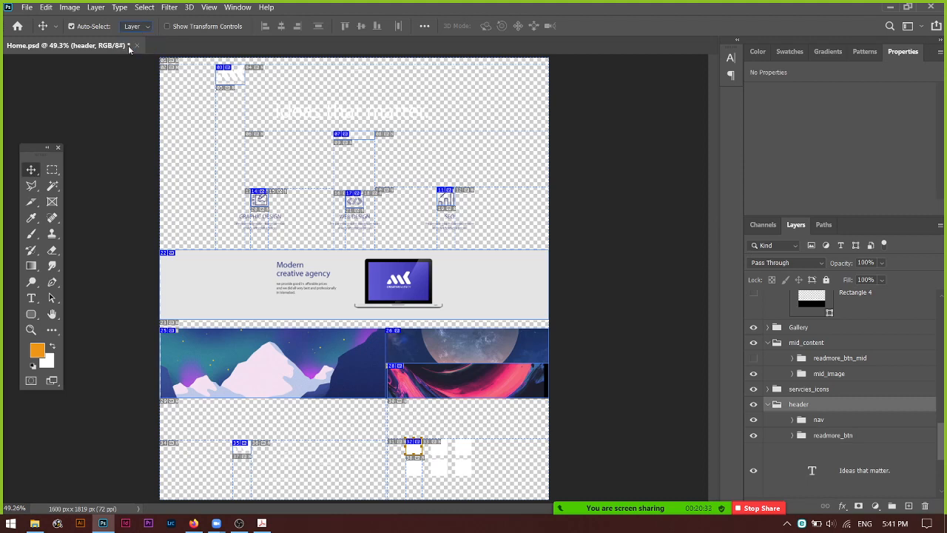
click(219, 81)
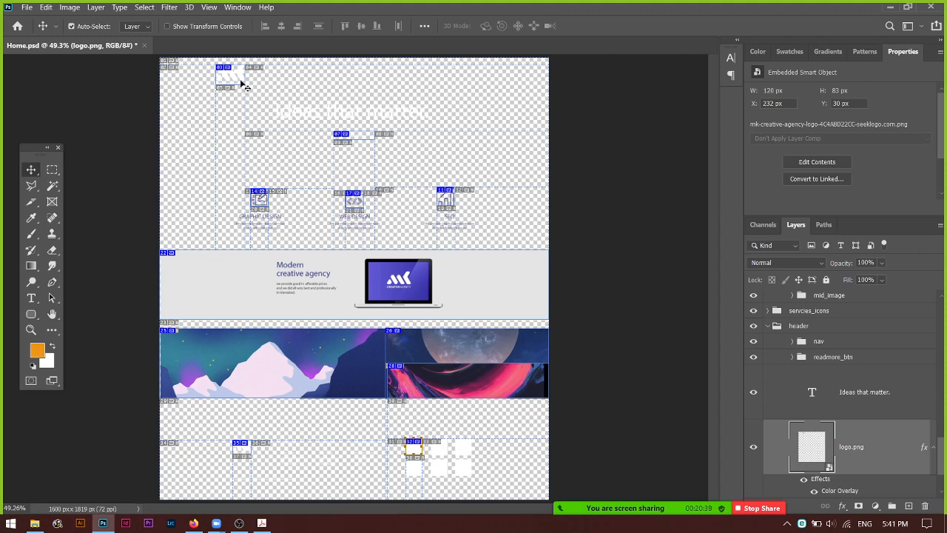
Rename the header's logo.png layer to logo.
double_click(860, 448)
click(867, 446)
key(BackSpace)
key(BackSpace)
key(BackSpace)
key(BackSpace)
key(Return)
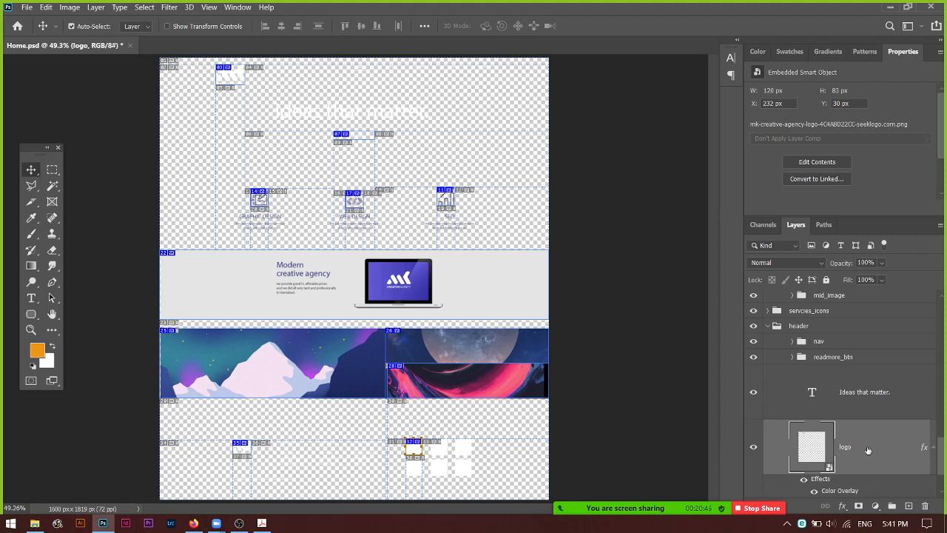
Select the header logo's slice with the Slice Select tool and name it logo_header.
click(36, 203)
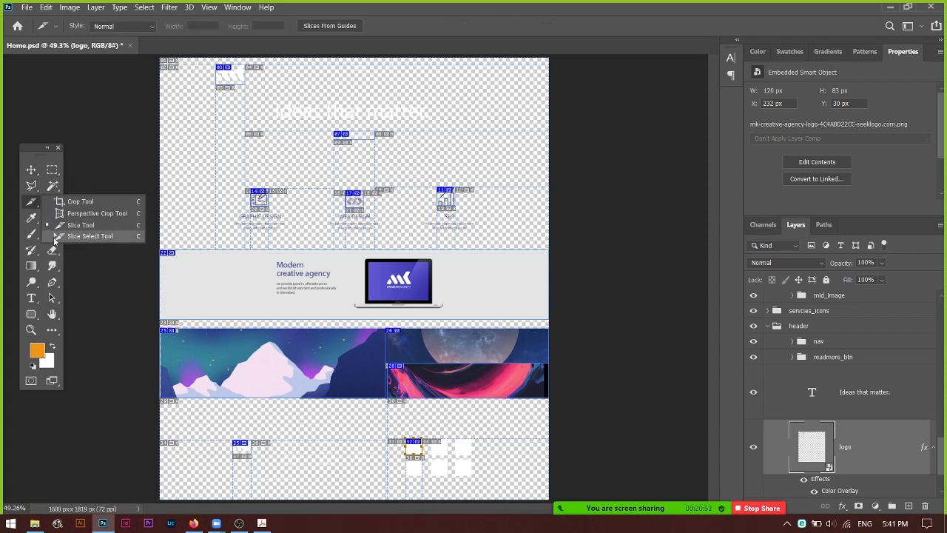
click(112, 237)
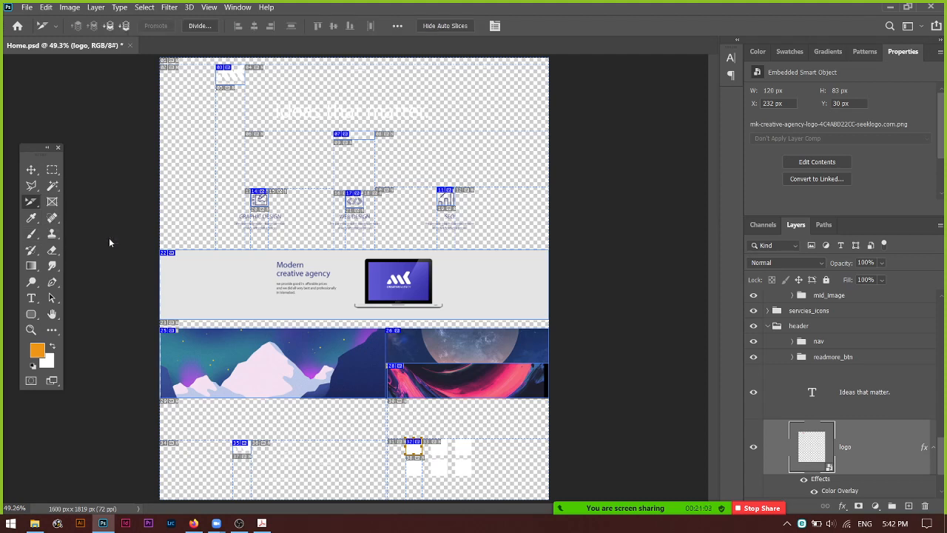
double_click(236, 75)
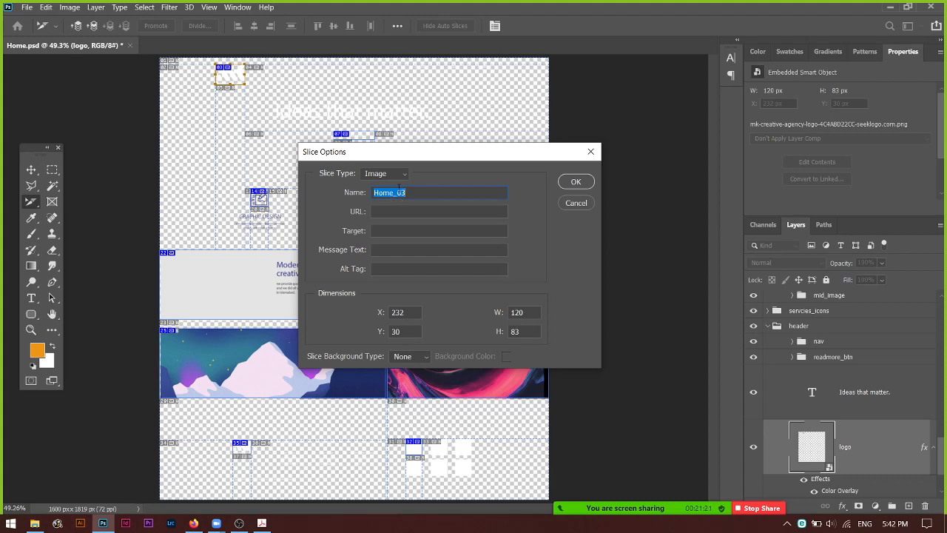
drag(403, 152, 406, 208)
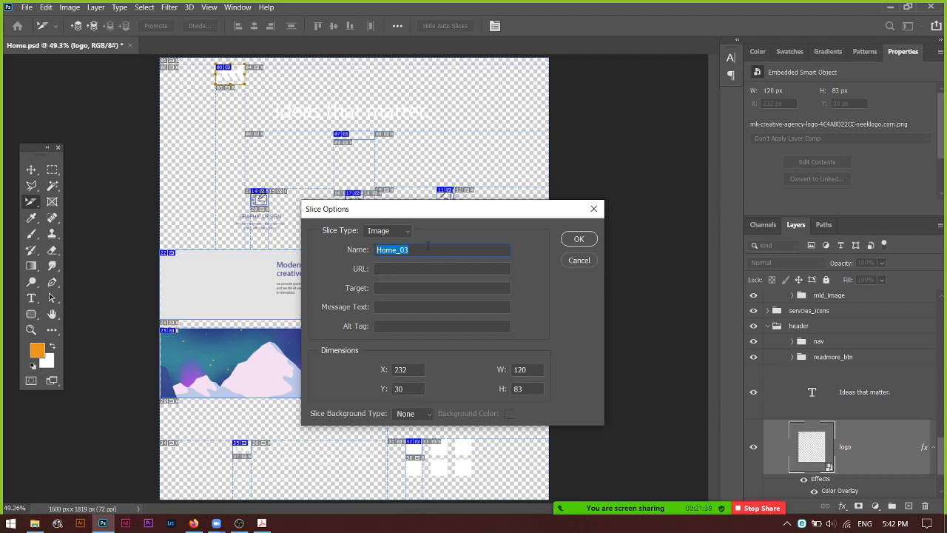
key(BackSpace)
text(logo_header)
click(578, 242)
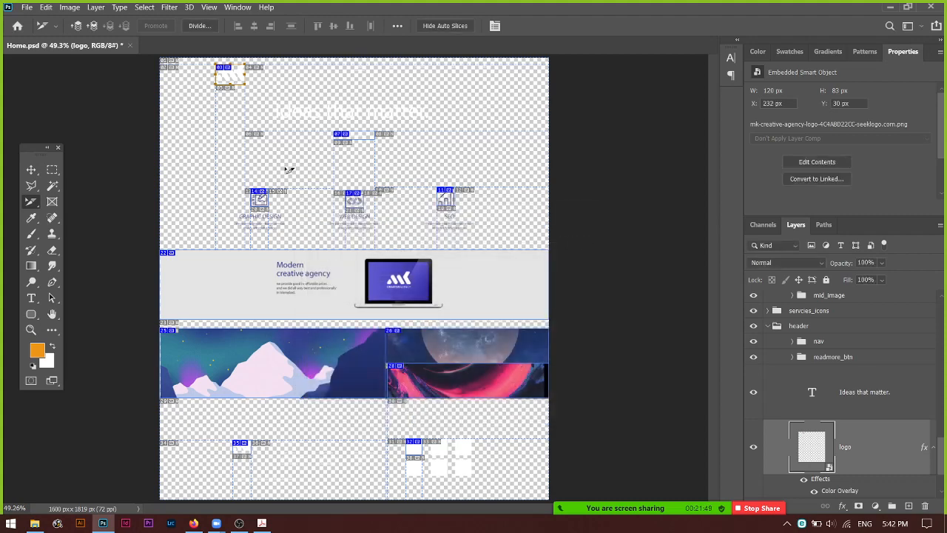
Name the slice around the Read More button readmore_btn.
double_click(366, 138)
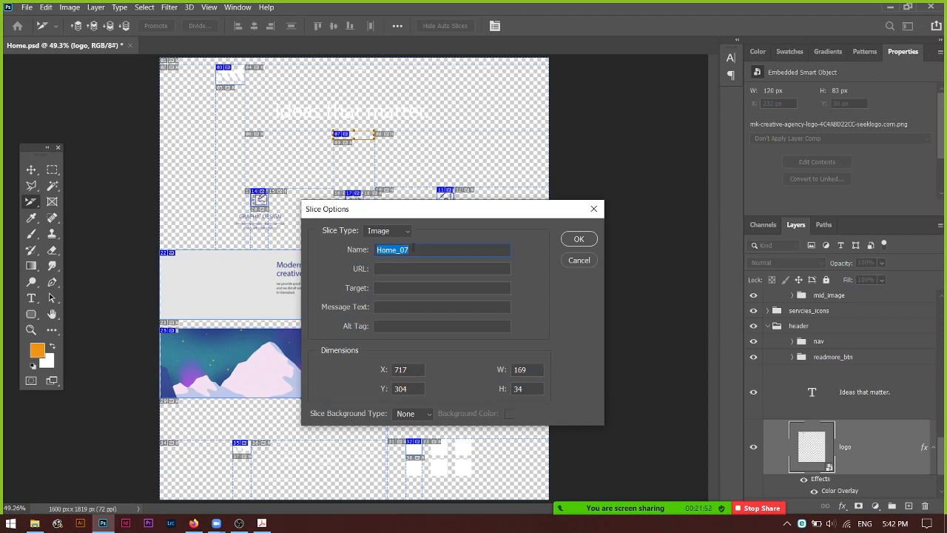
text(readmore_btn)
key(shift+Left)
key(shift+Left)
key(shift+Left)
click(582, 239)
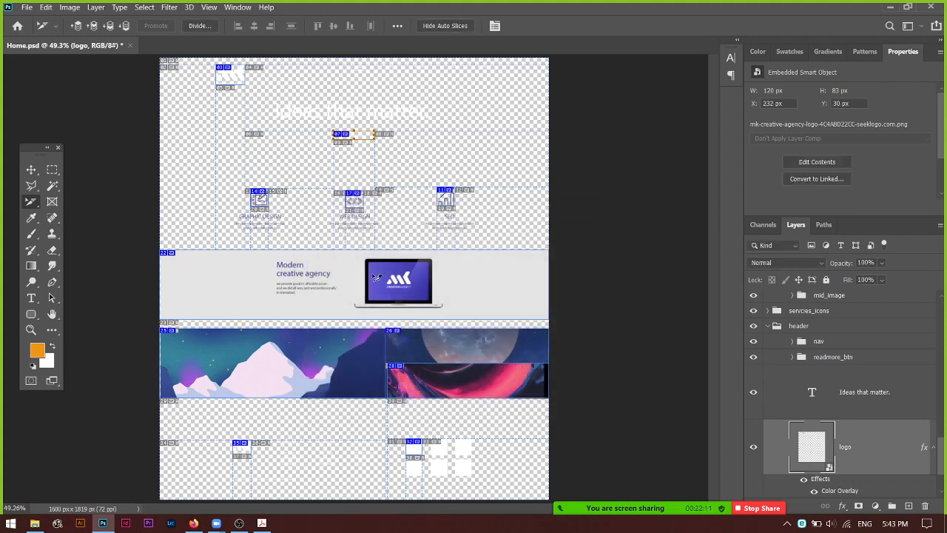
Name the full-width Modern creative agency slice mid_img.
double_click(306, 286)
drag(379, 214, 634, 219)
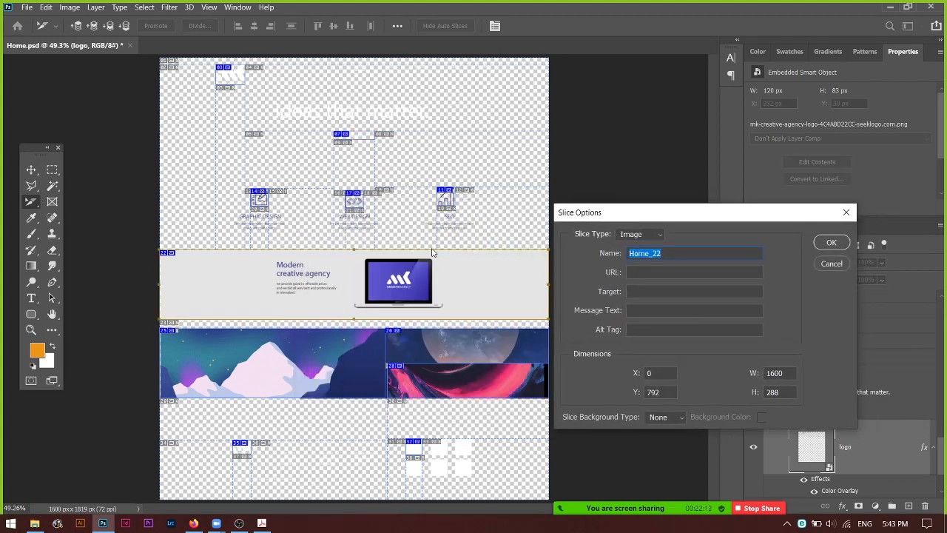
text(mid_img)
click(832, 243)
Name the mountain landscape slice gallery_img_1 and copy that name for reuse.
double_click(270, 364)
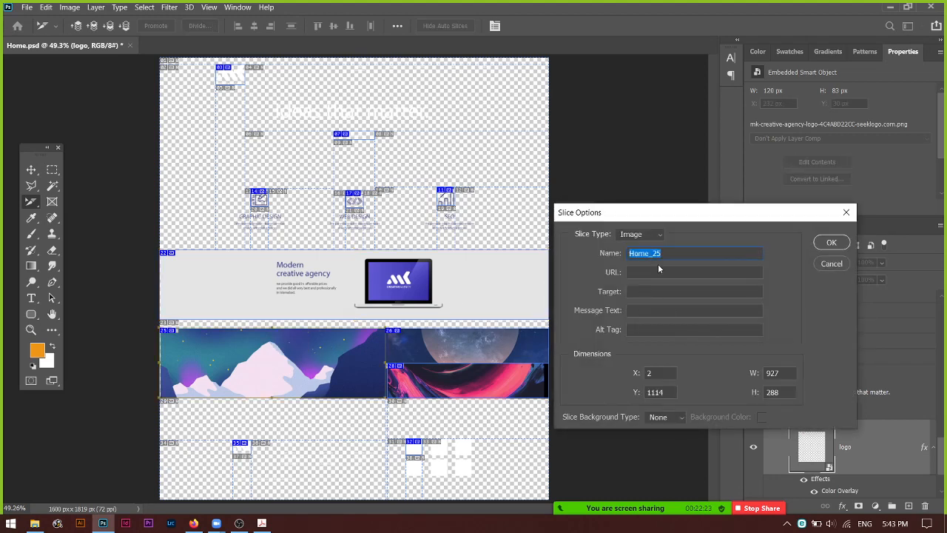
text(gallery_img1)
key(BackSpace)
text(_1)
key(ctrl+a)
key(ctrl+c)
click(831, 243)
Name the moon image slice gallery_img_2, reusing the copied name.
double_click(425, 346)
key(ctrl+v)
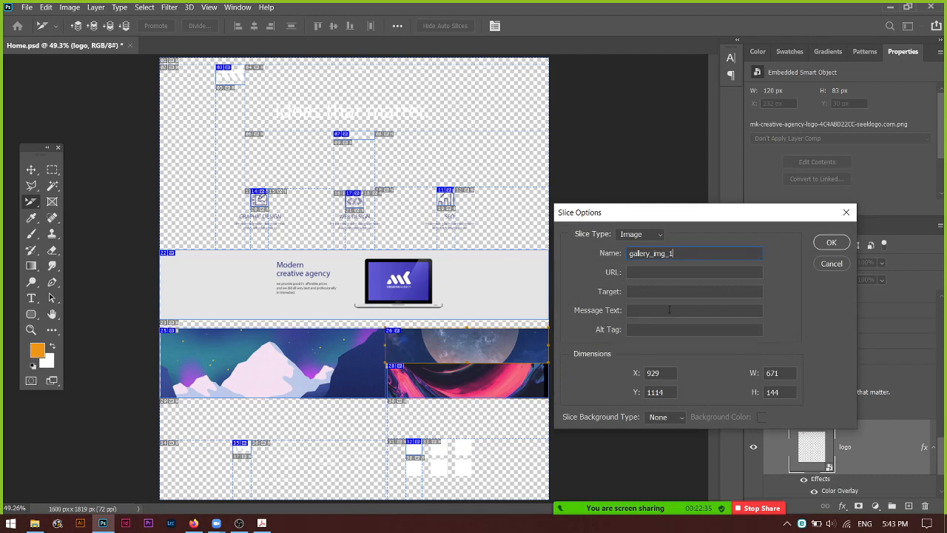
key(BackSpace)
text(2)
click(843, 245)
Name the pink abstract artwork slice gallery_img_3, reusing the copied name.
double_click(516, 384)
key(ctrl+v)
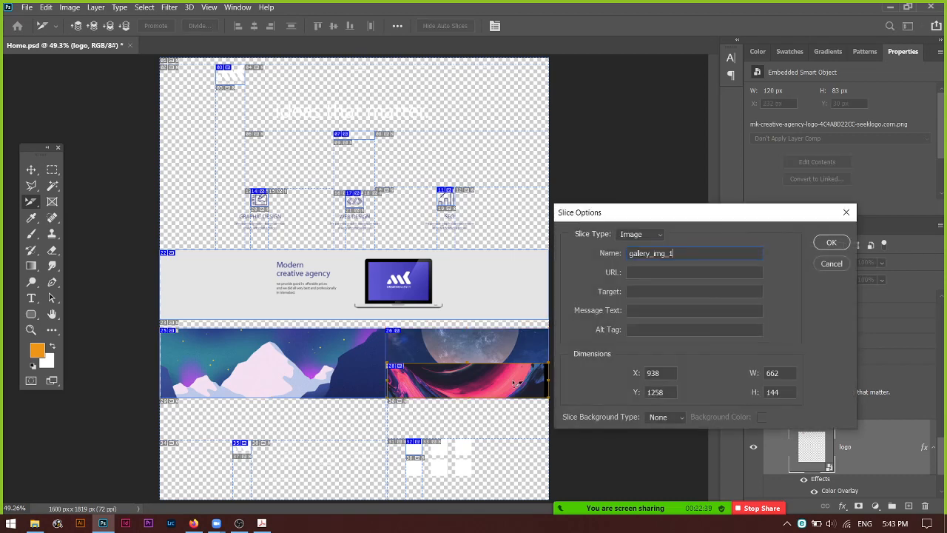
key(shift+Left)
text(3)
key(Return)
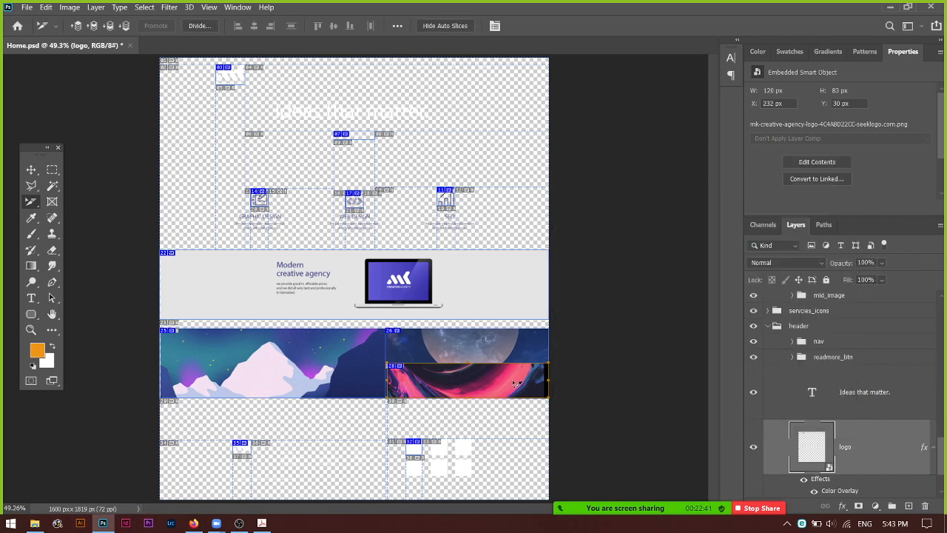
Name the slice around the footer logo logo_footer.
double_click(245, 453)
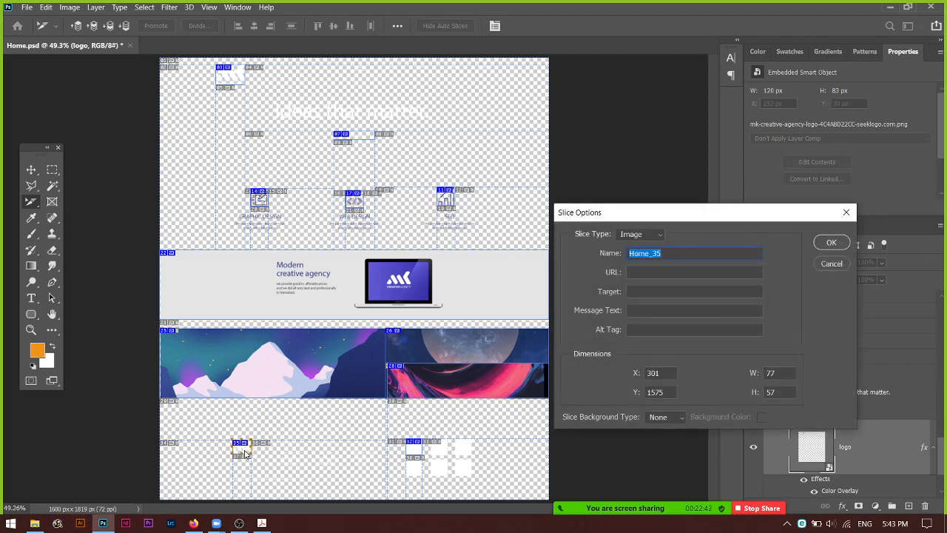
text(logo_footer)
key(Return)
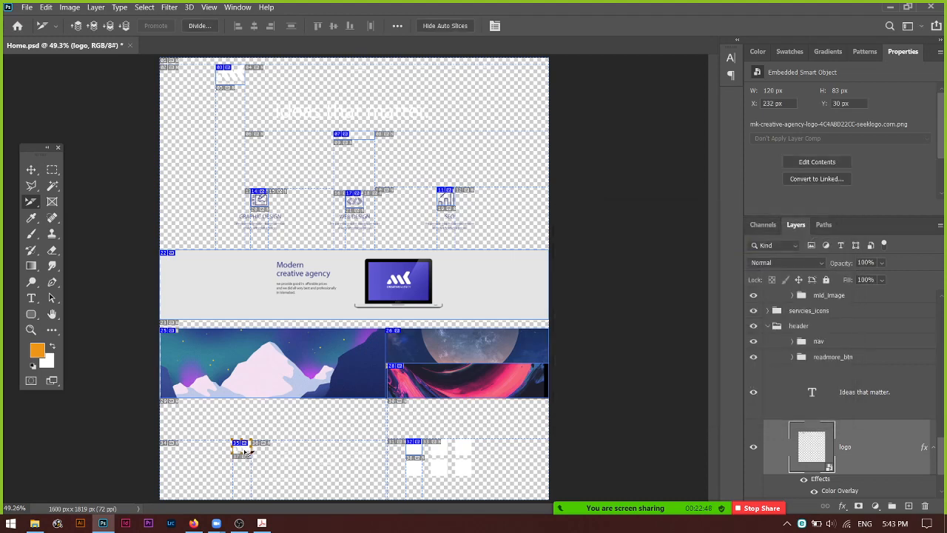
Name the slice on the footer's upper-left white square gallery_footer, with img inserted after gallery.
double_click(415, 449)
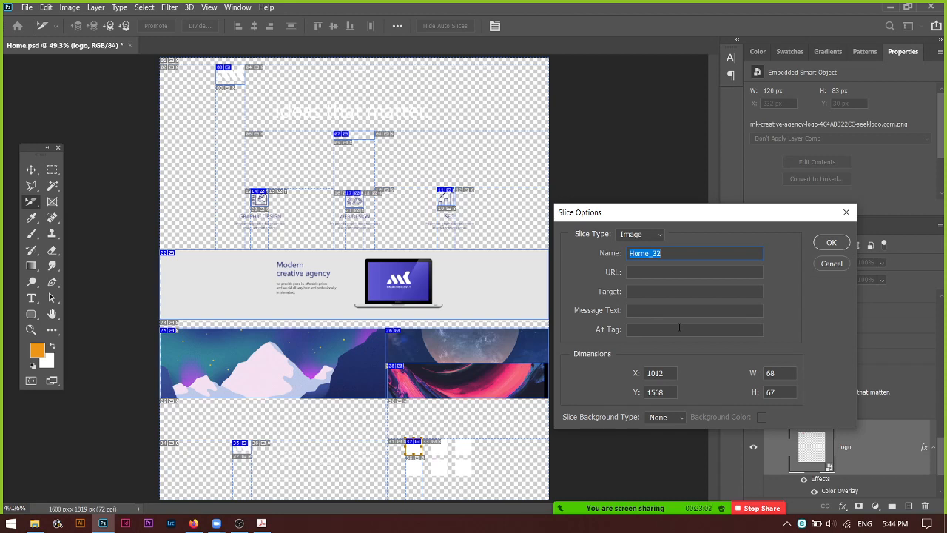
text(gallery_footer)
click(652, 253)
text(img_)
key(BackSpace)
key(Return)
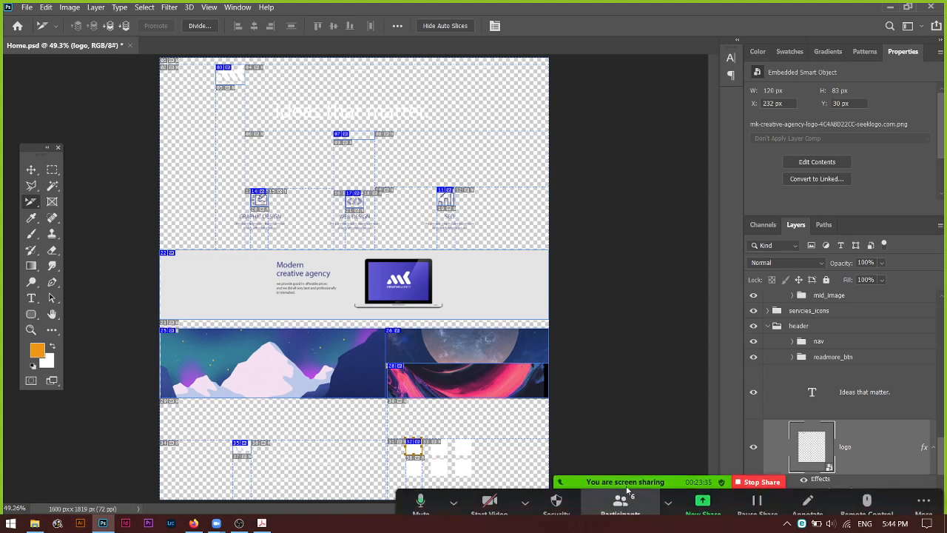
Turn off the automatic generation of image assets for the document.
click(26, 7)
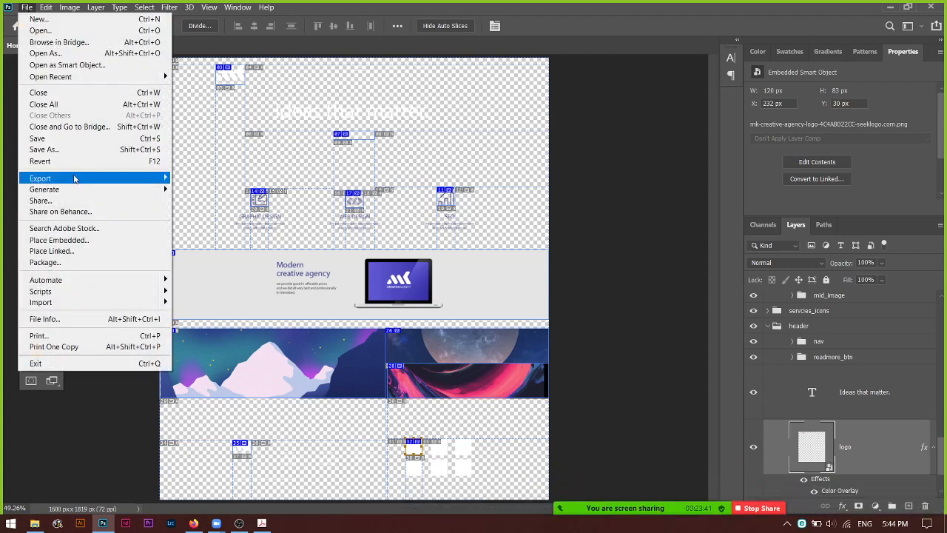
mouse_move(74, 178)
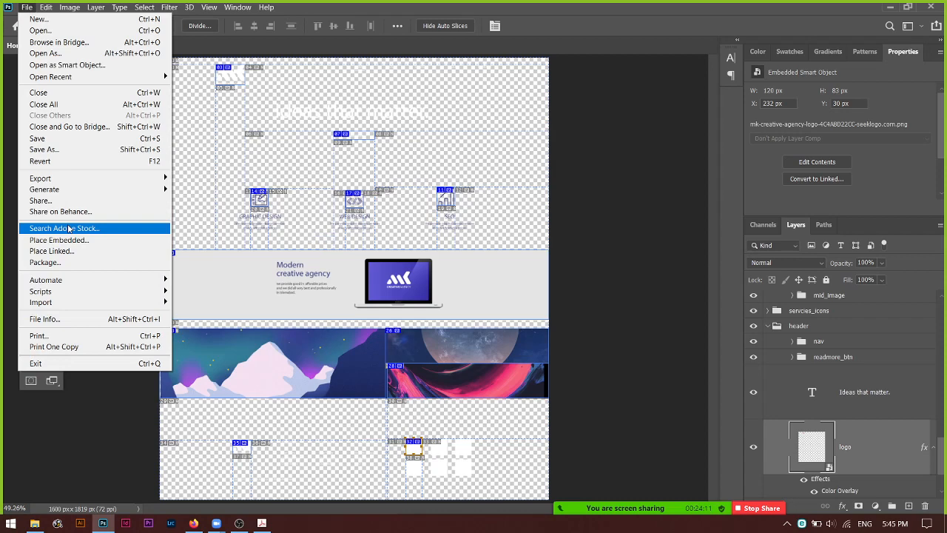
mouse_move(63, 191)
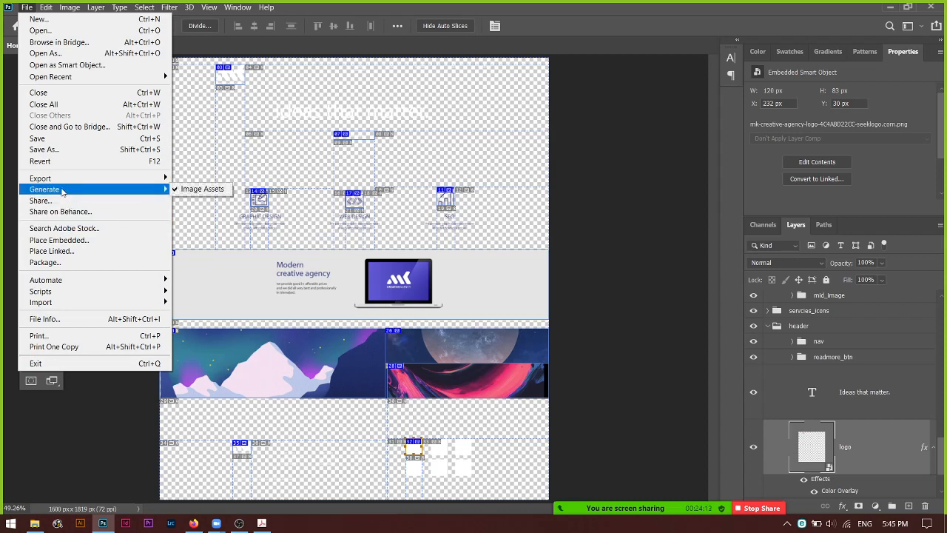
click(190, 192)
Start a Save for Web (Legacy) export of the sliced layout and preview it at 50%.
click(31, 8)
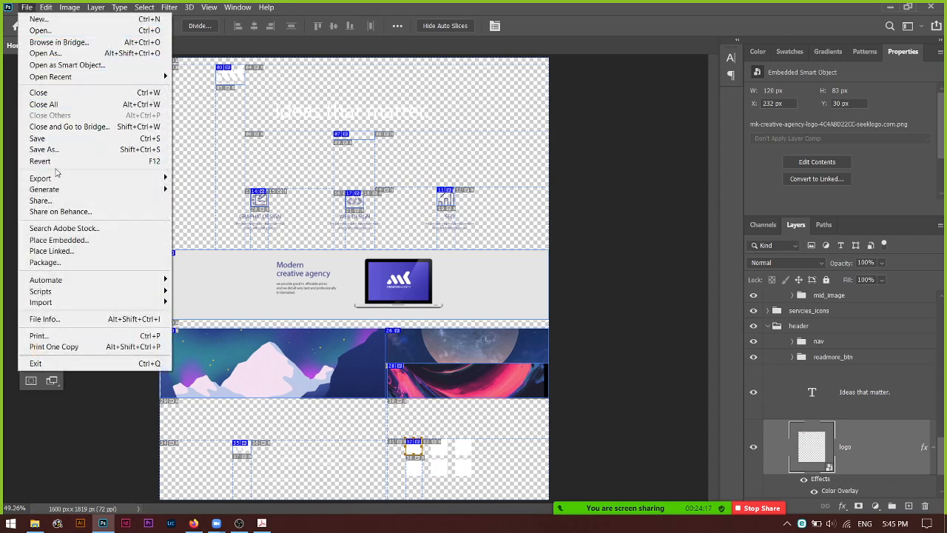
mouse_move(153, 181)
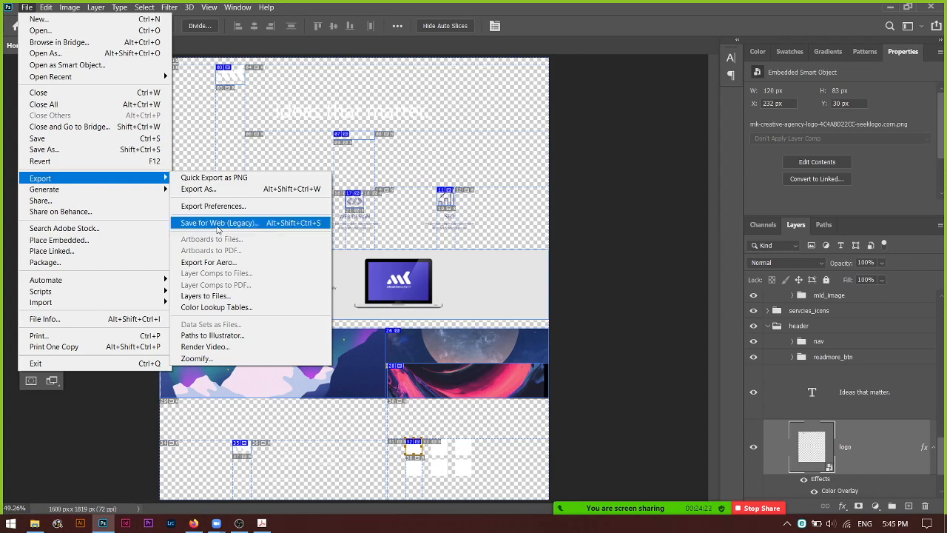
click(218, 229)
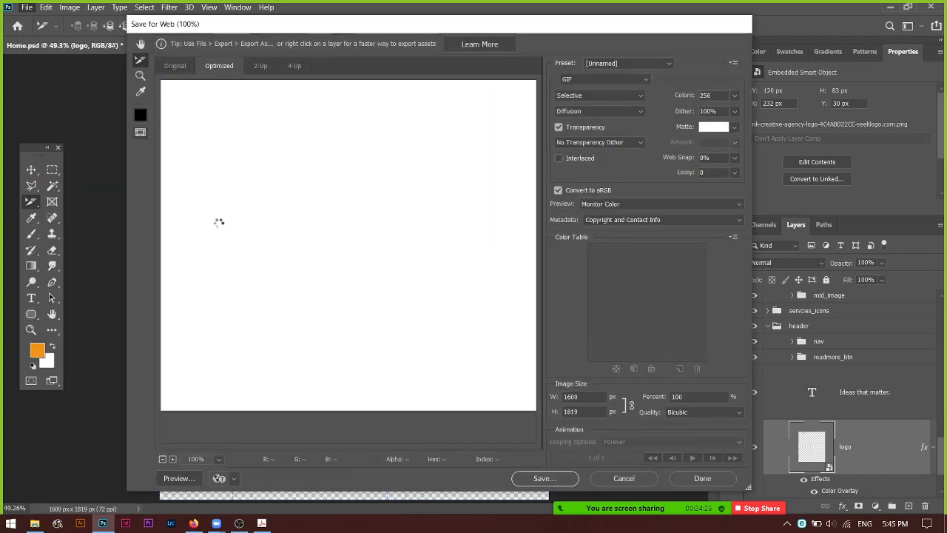
drag(318, 35, 285, 41)
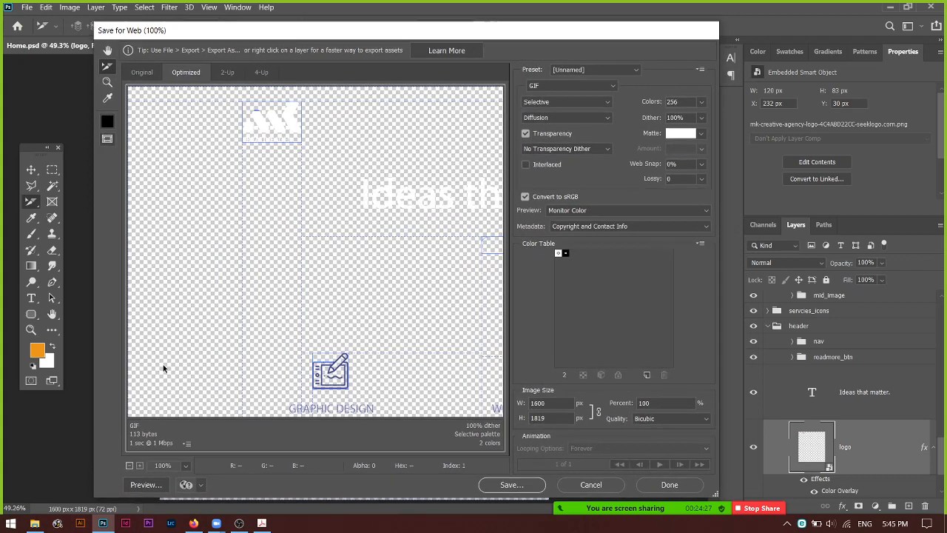
click(137, 467)
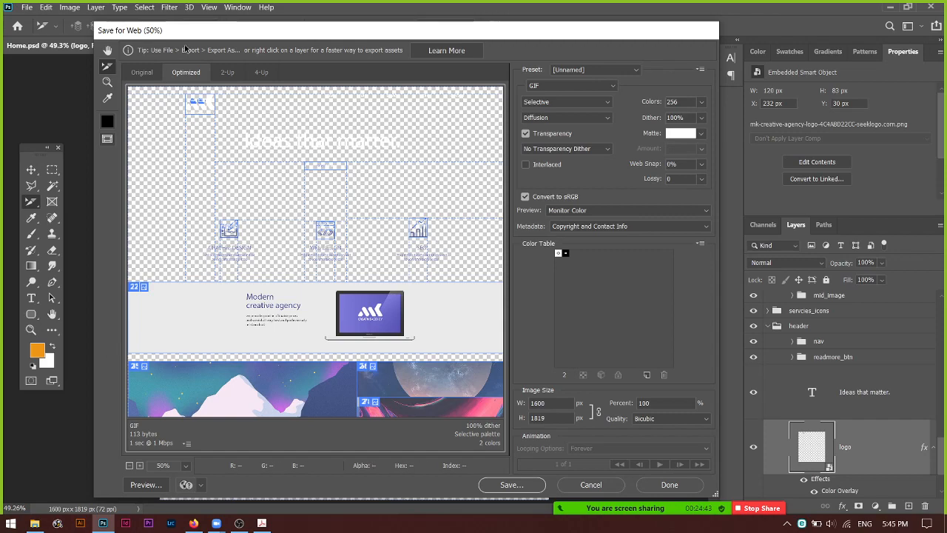
drag(192, 39, 241, 19)
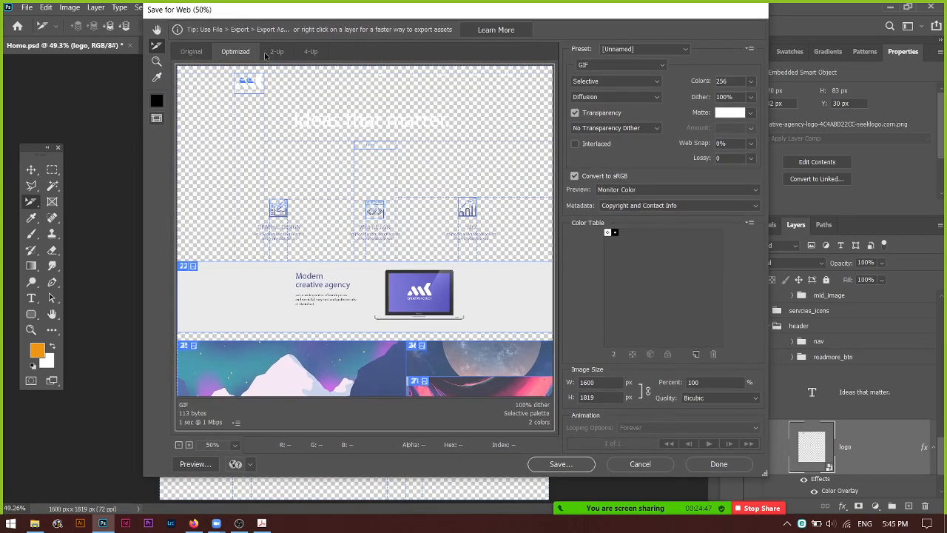
Compare the original and optimized previews, and inspect the header logo slice in the 2-Up comparison.
click(192, 53)
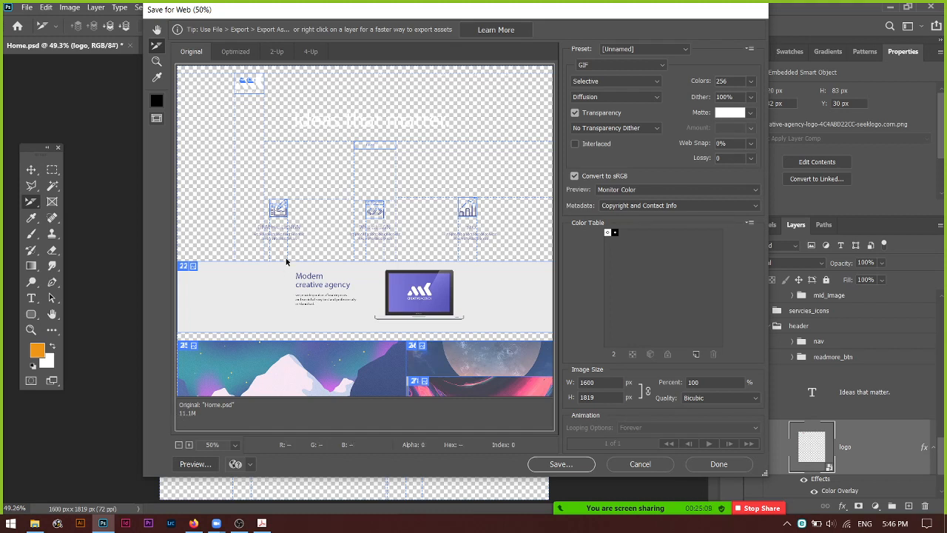
click(252, 57)
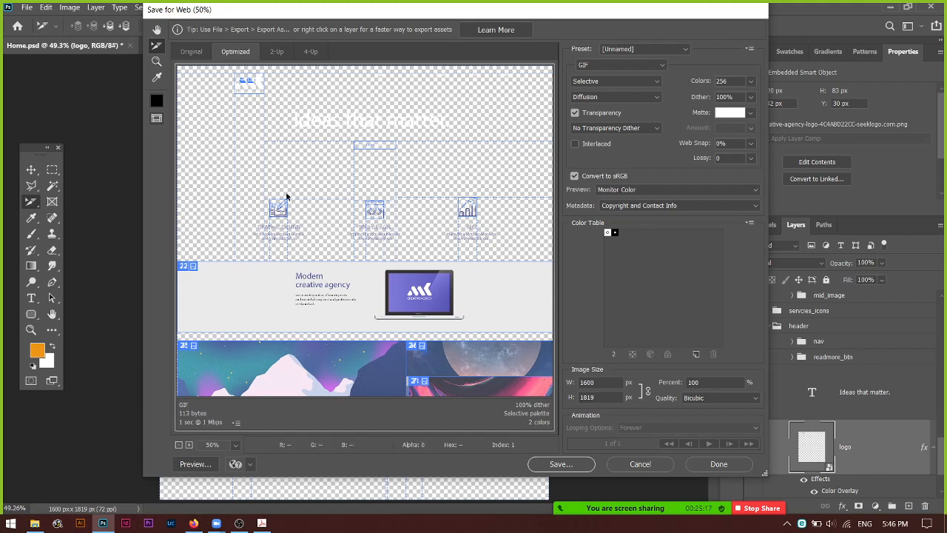
click(254, 90)
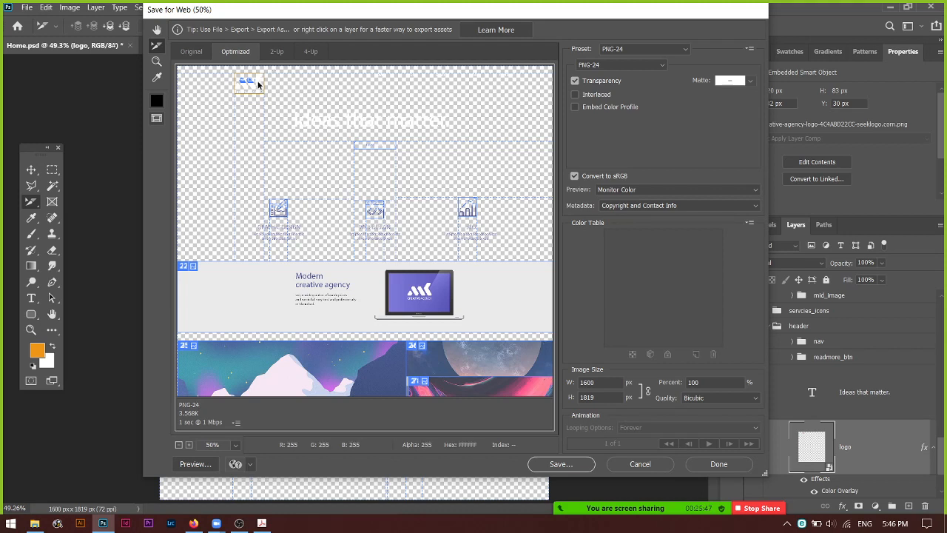
click(252, 82)
click(276, 52)
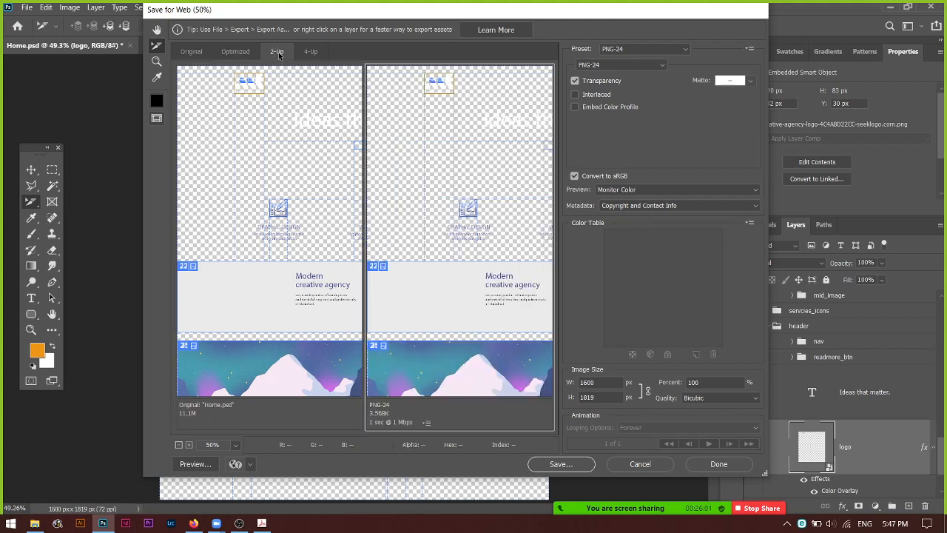
Compare the GIF optimization variants of the sliced layout in the 4-Up view.
click(281, 165)
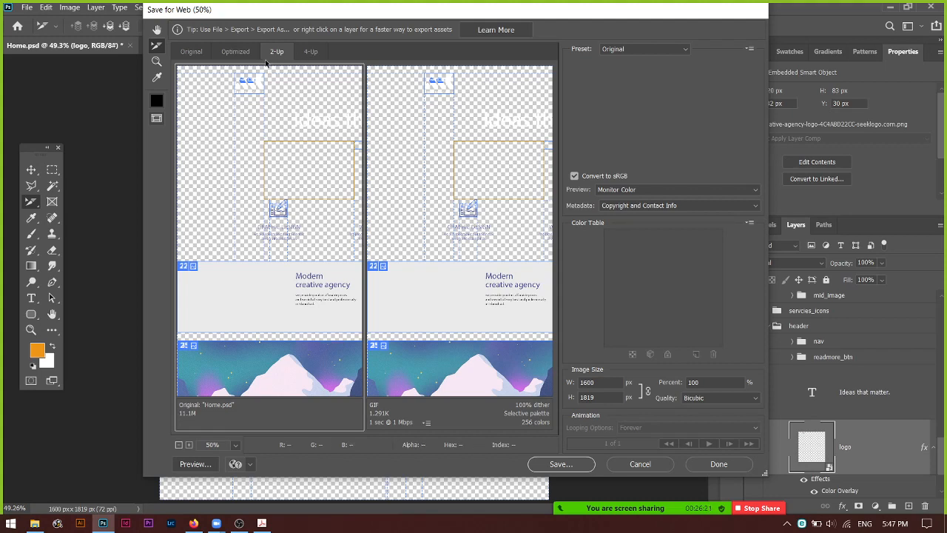
click(307, 52)
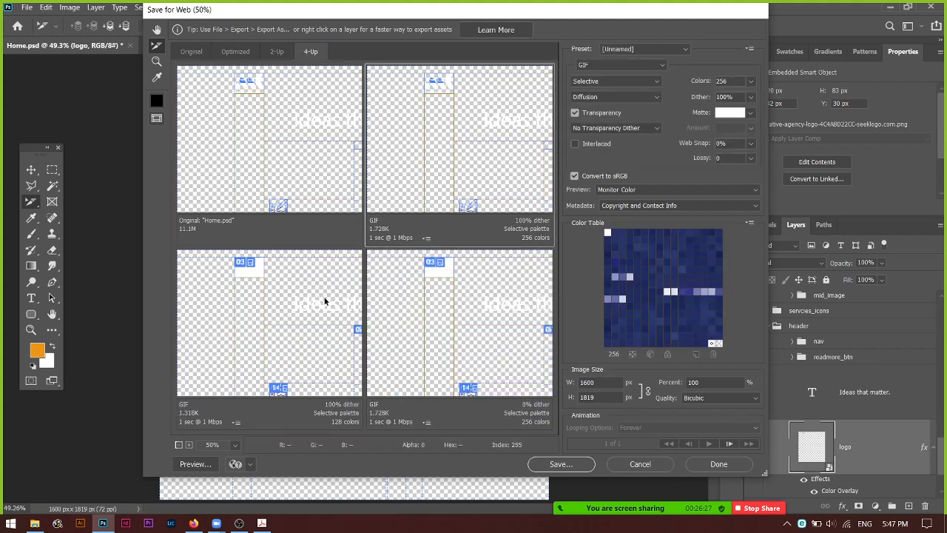
click(435, 341)
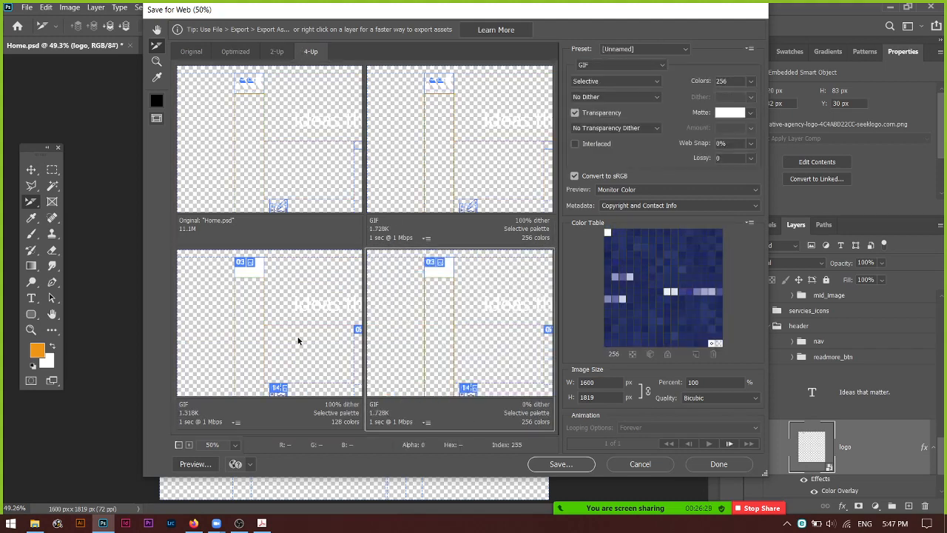
click(296, 339)
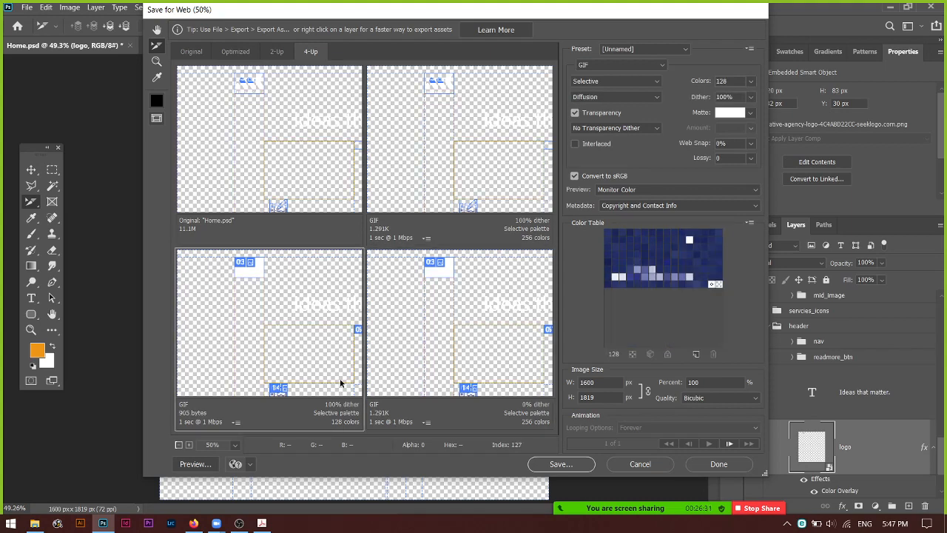
Change the 256-color GIF variant with 100% dither to PNG-8 and return to the Optimized preview.
click(424, 185)
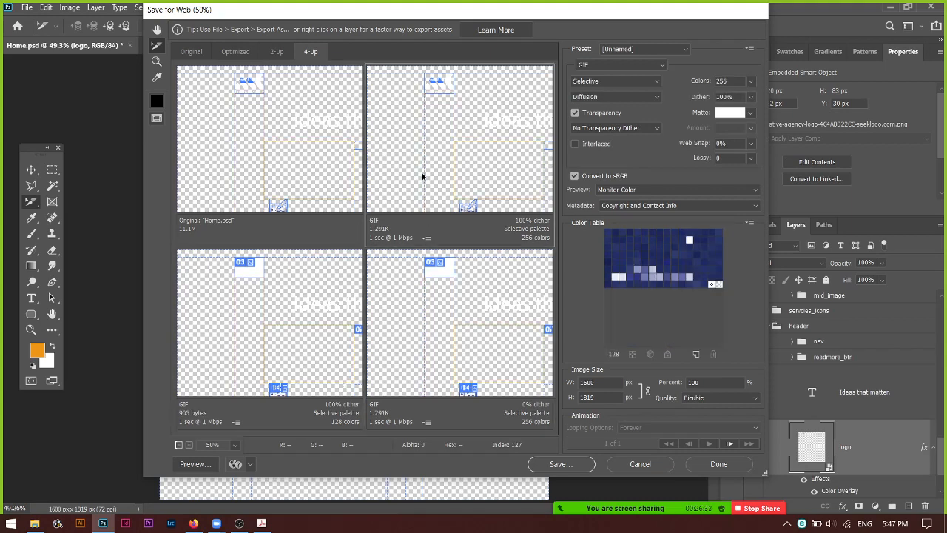
click(645, 65)
click(645, 97)
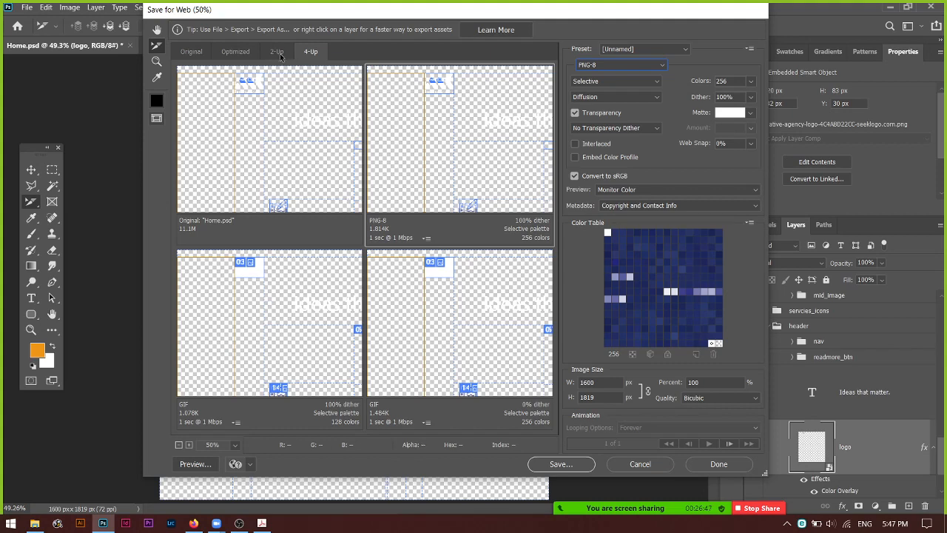
click(242, 56)
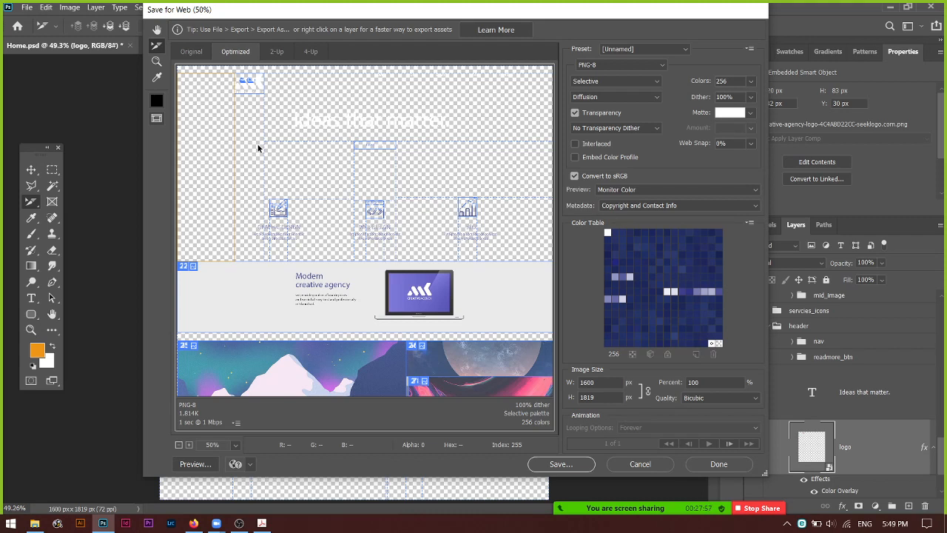
Set the header logo slice to PNG-24 and check the export format of the SEO icon slice.
click(255, 86)
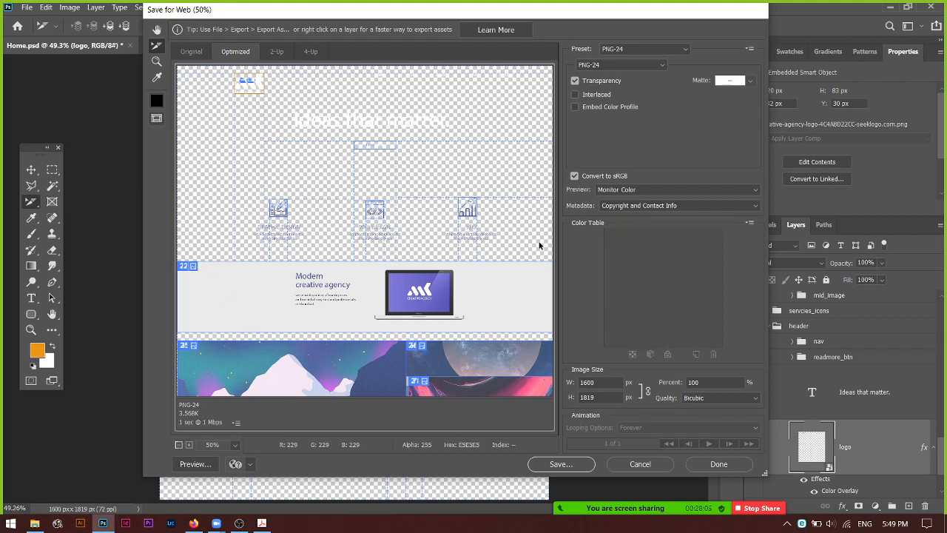
click(659, 65)
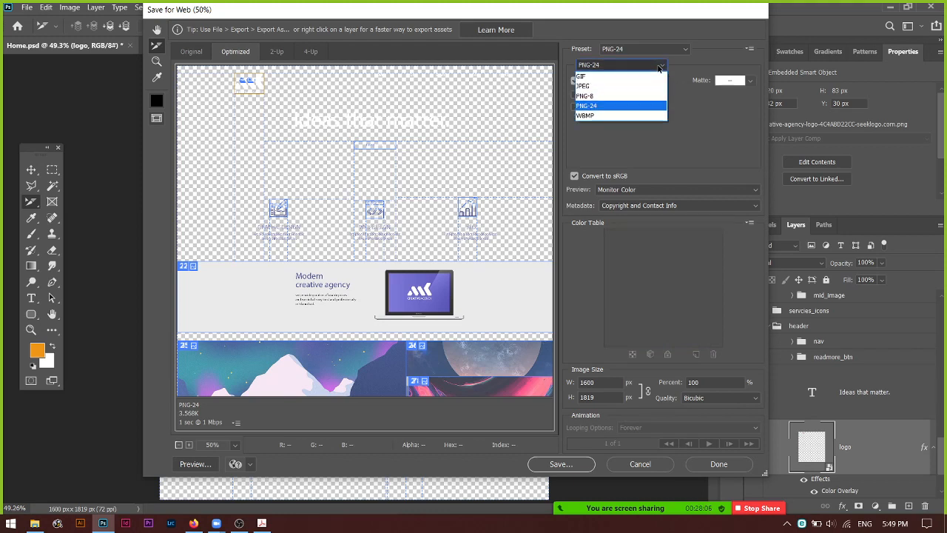
click(610, 107)
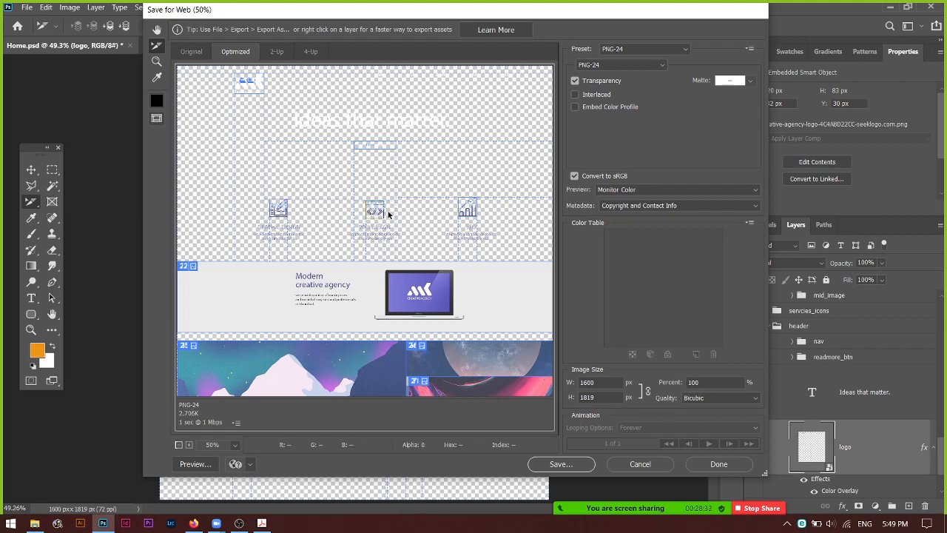
click(473, 212)
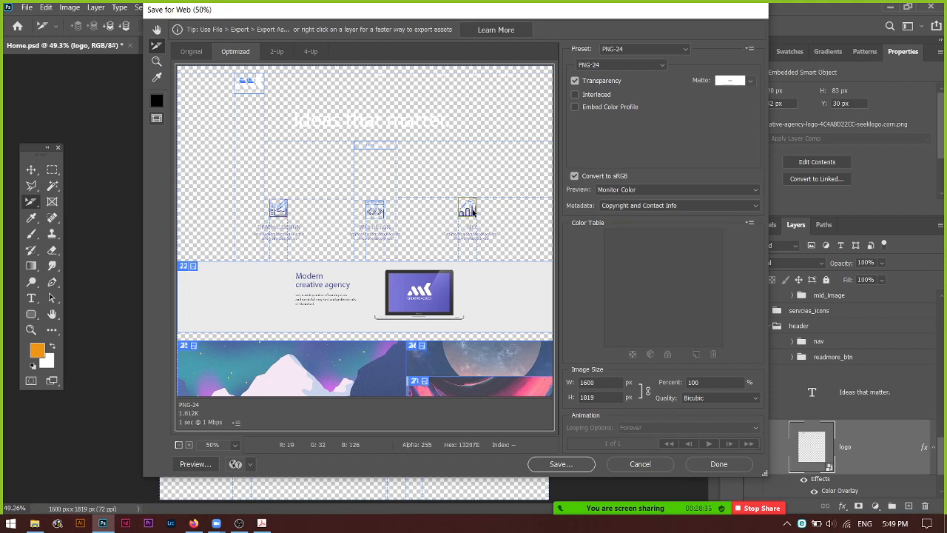
Select the Modern creative agency banner slice and inspect its optimized preview at 100%.
click(326, 323)
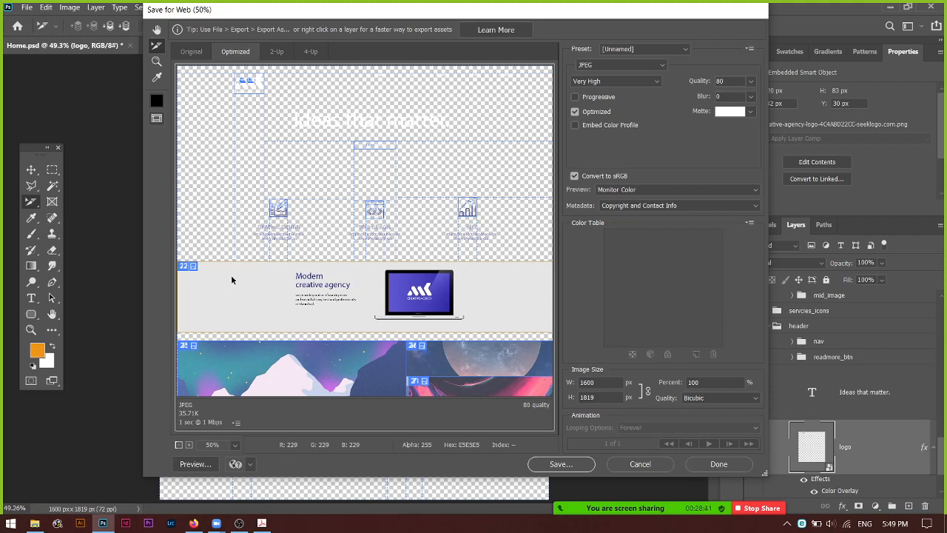
click(191, 445)
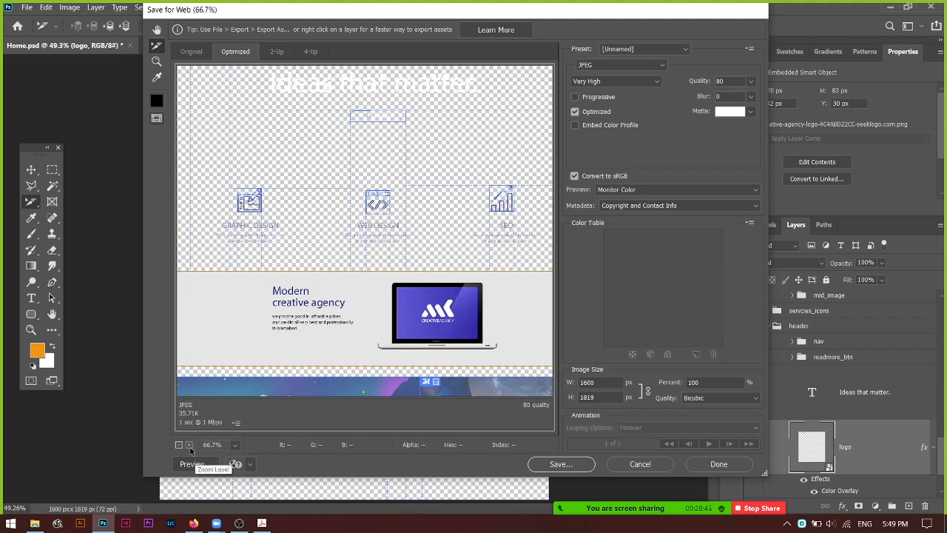
click(190, 445)
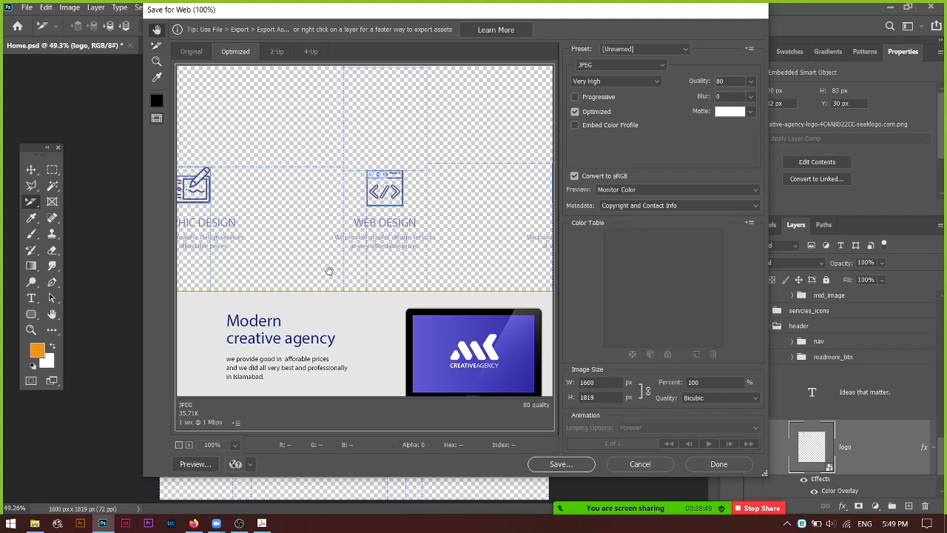
drag(329, 274, 399, 186)
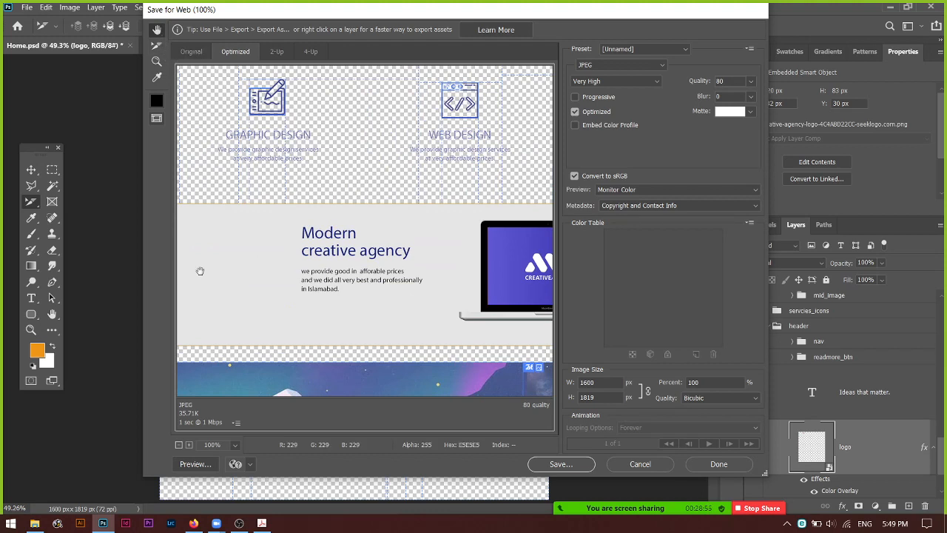
Try Low JPEG quality on the banner slice and set it back to Very High.
click(658, 83)
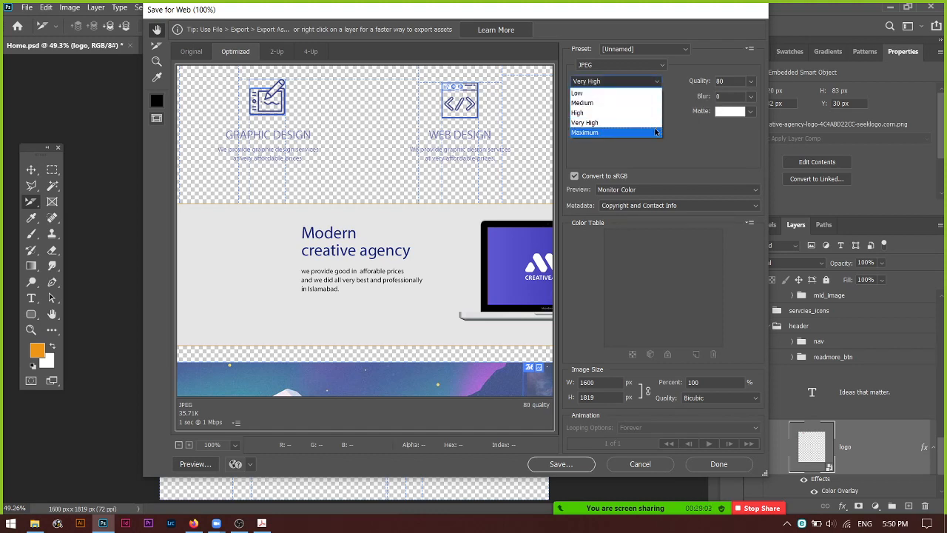
click(612, 94)
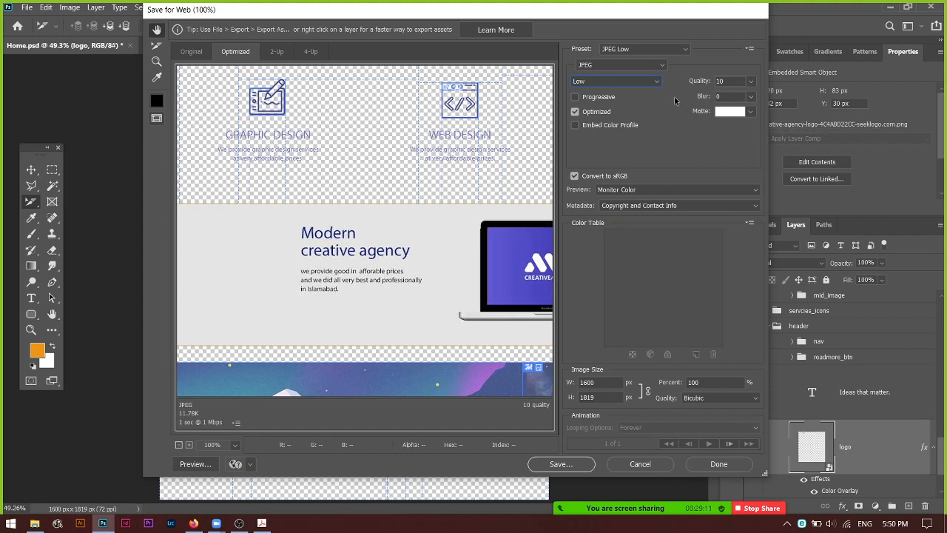
click(656, 82)
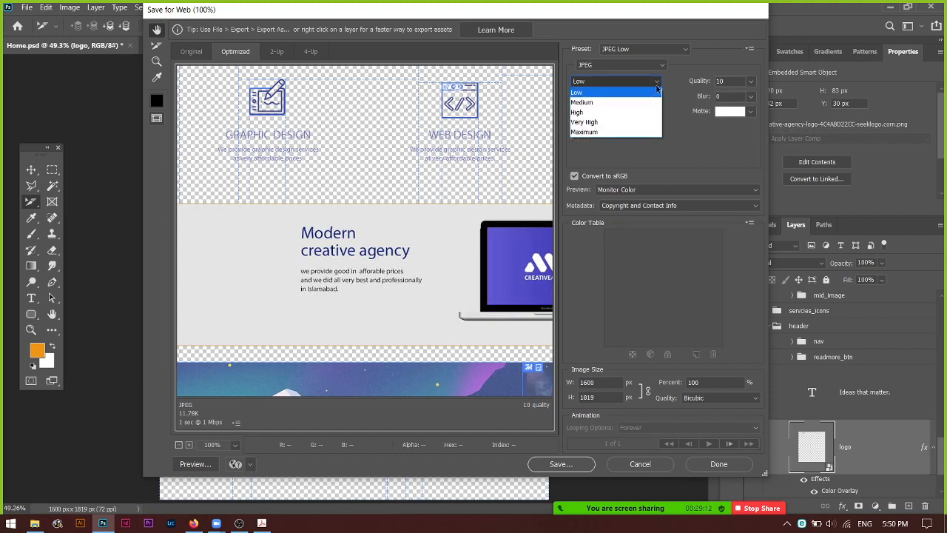
click(644, 121)
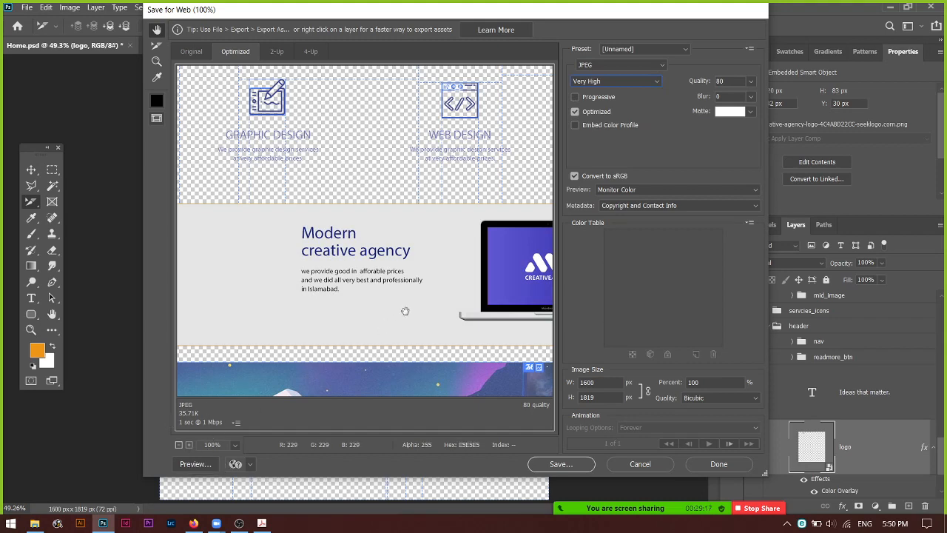
Try the banner slice's JPEG quality at Low and at Maximum, examining its text at 200%.
drag(405, 310, 337, 307)
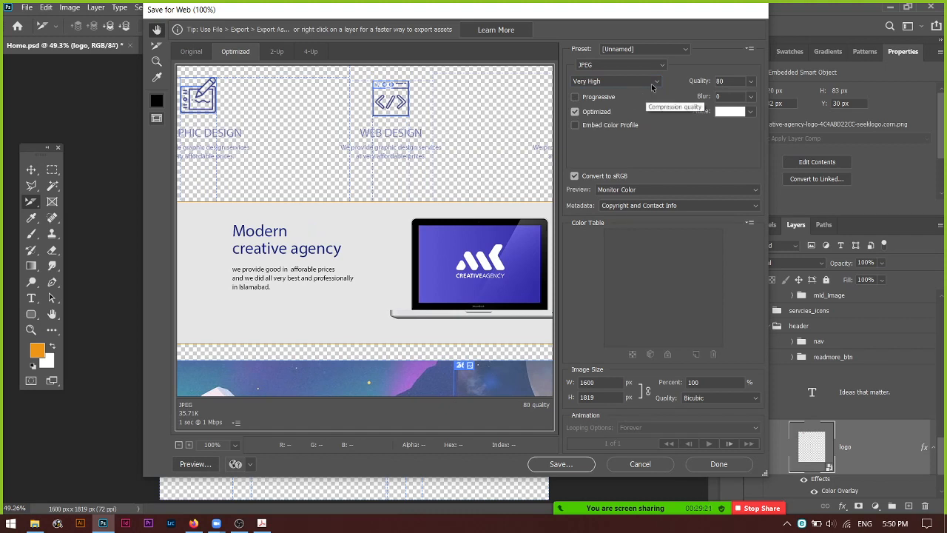
click(651, 83)
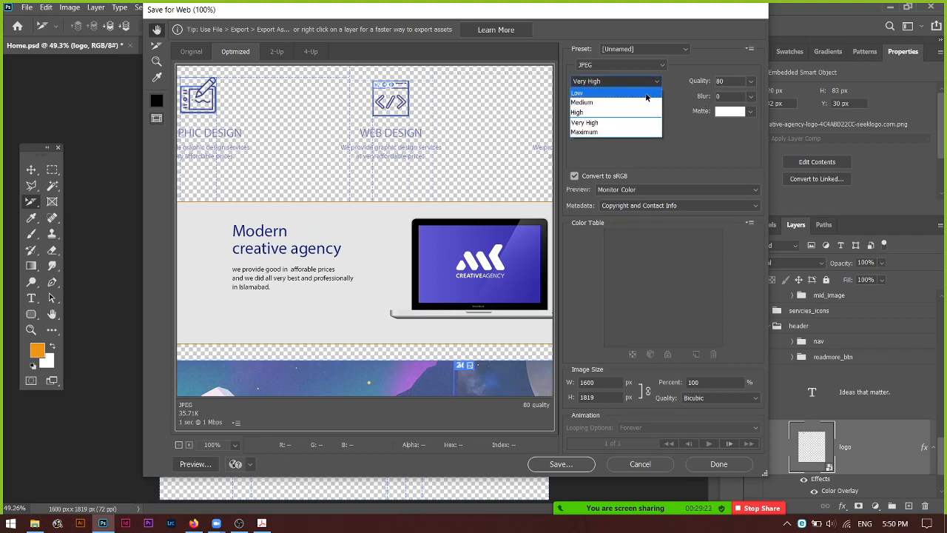
click(646, 95)
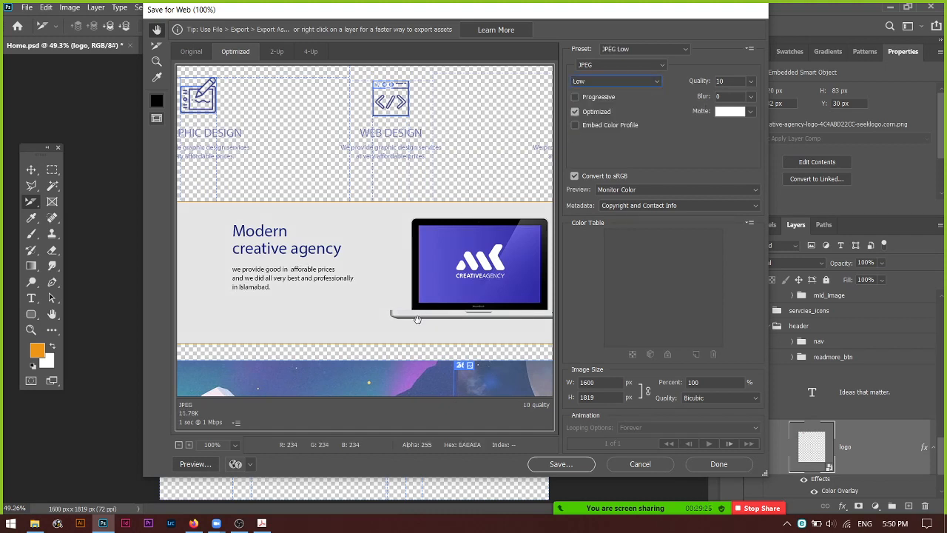
click(189, 443)
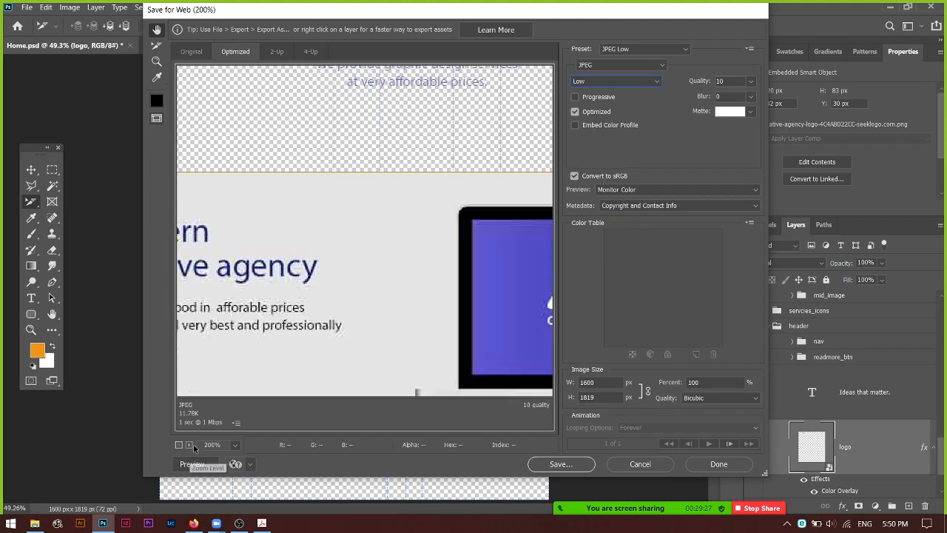
drag(362, 317, 458, 264)
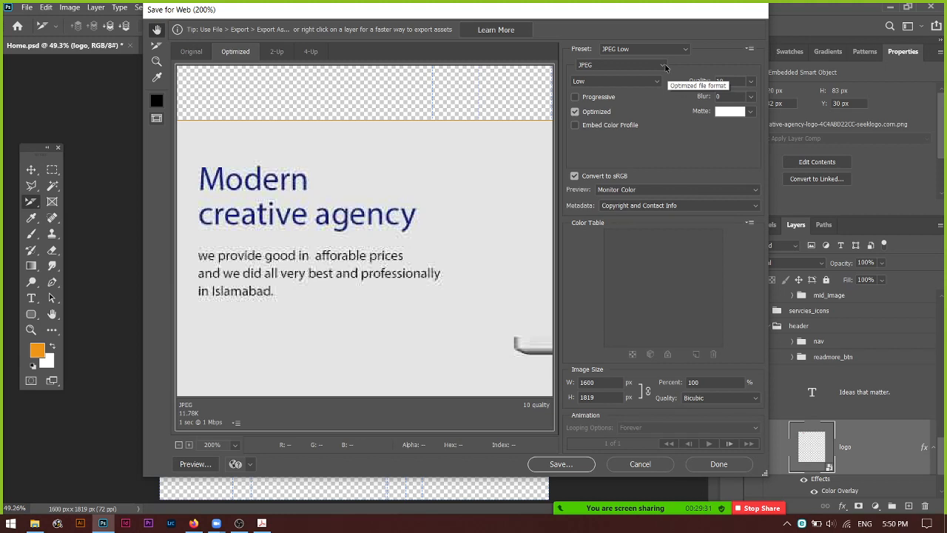
click(643, 82)
click(628, 132)
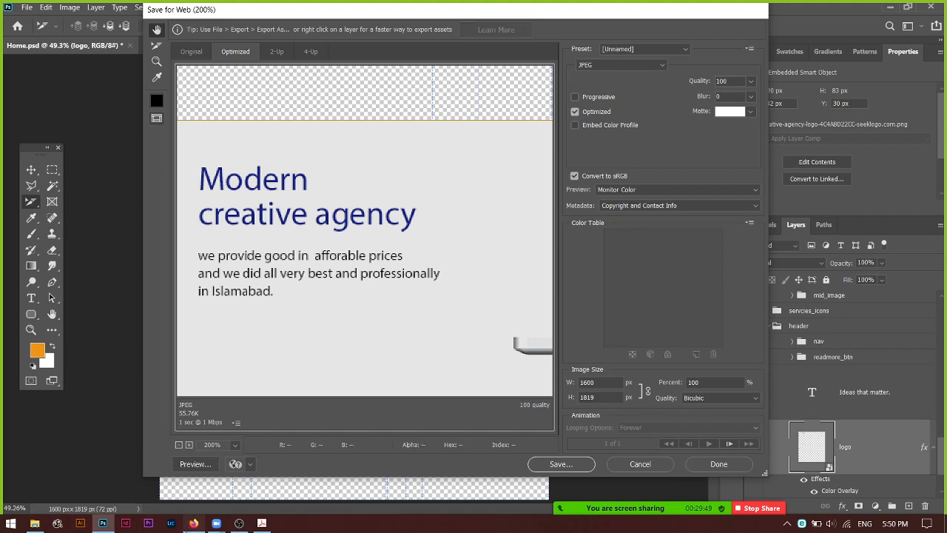
Switch to Firefox to look over the images on the Nayatel home page, and return to Photoshop.
click(193, 523)
drag(942, 307, 944, 48)
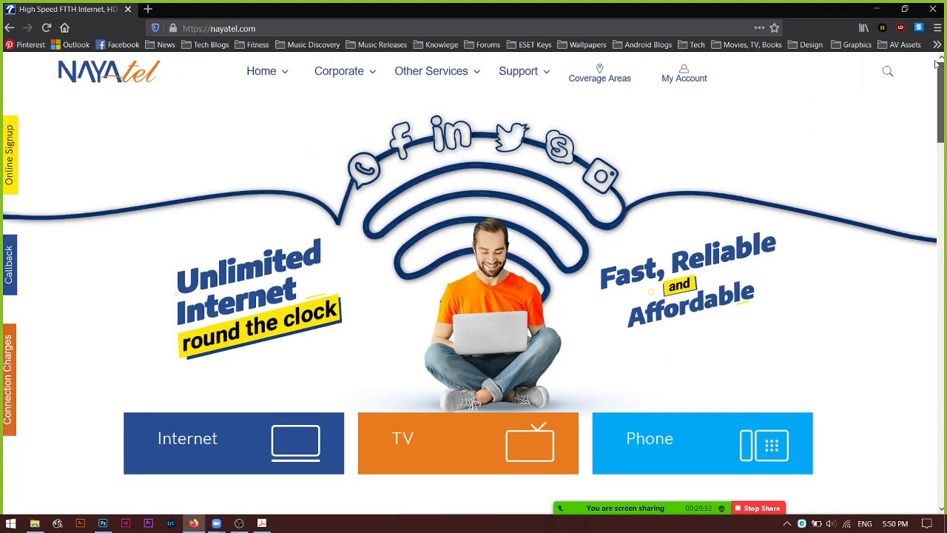
scroll(881, 96, down, 4)
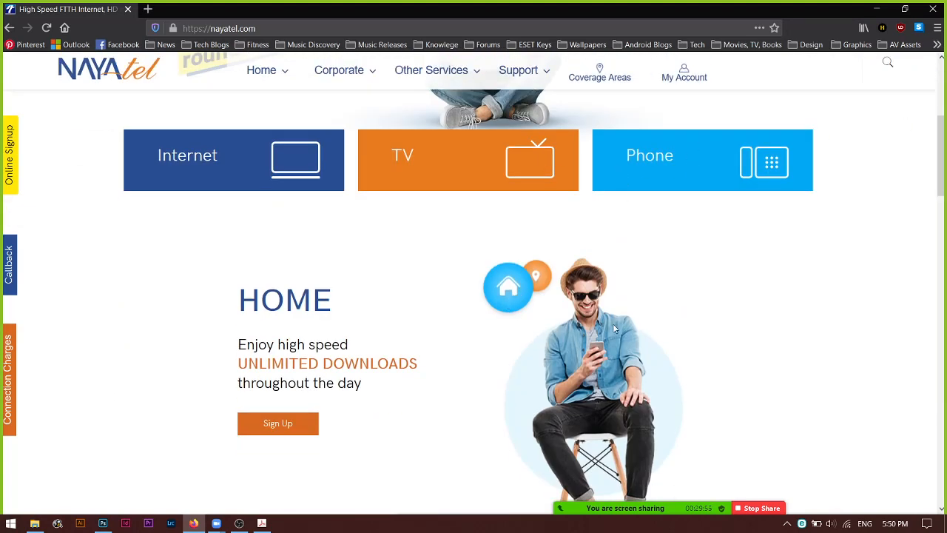
scroll(577, 352, down, 5)
scroll(254, 397, up, 7)
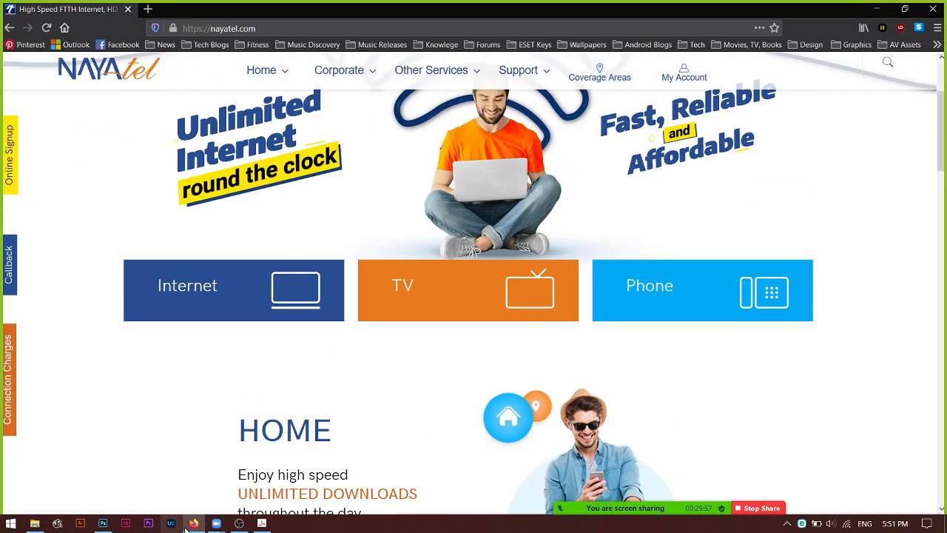
click(103, 523)
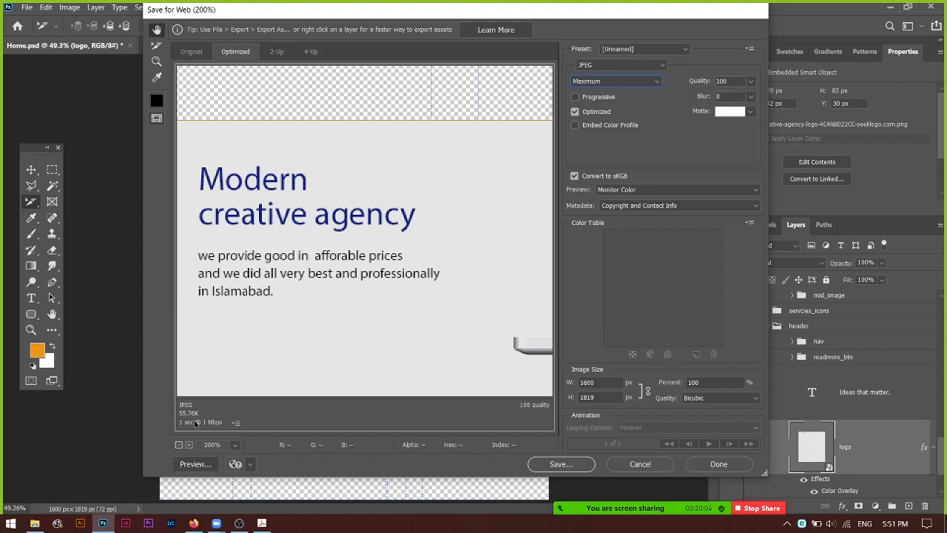
Set the banner slice's JPEG compression quality to High.
drag(283, 287, 332, 279)
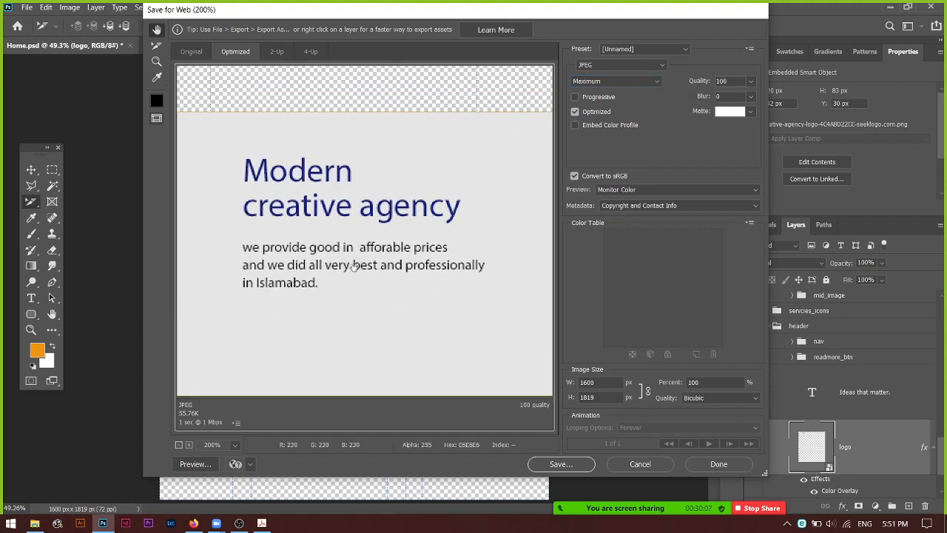
click(656, 81)
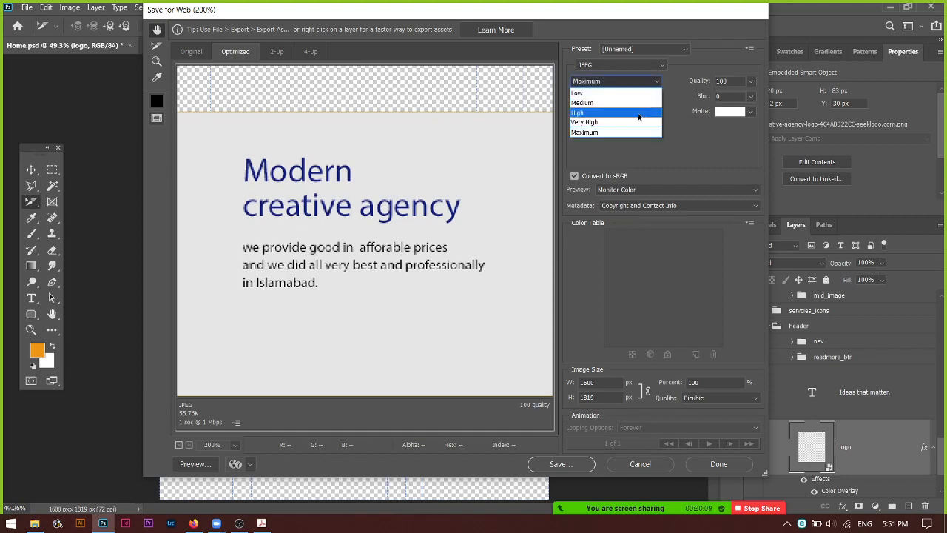
click(639, 112)
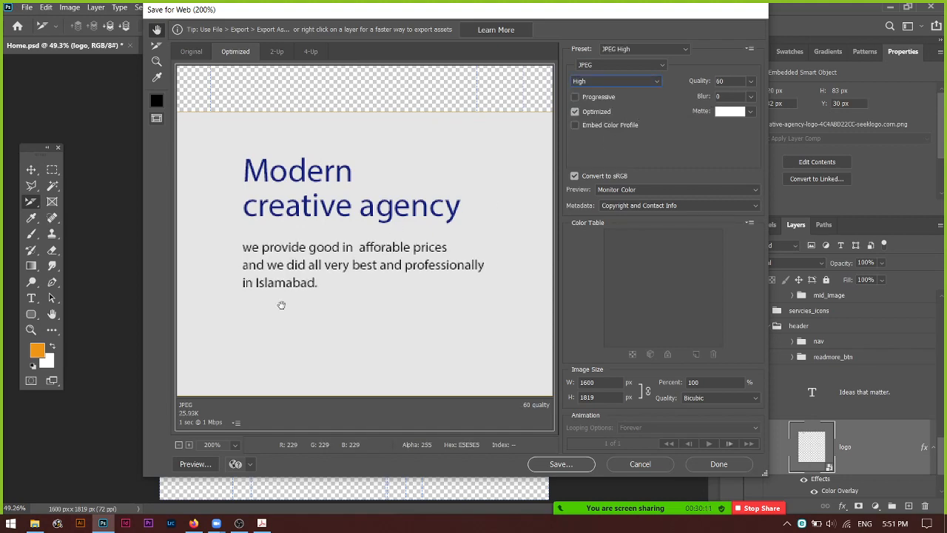
Inspect the banner slice's laptop image and text in the optimized preview at 200% and 100%.
click(187, 445)
drag(466, 327, 326, 330)
click(188, 444)
drag(385, 355, 388, 246)
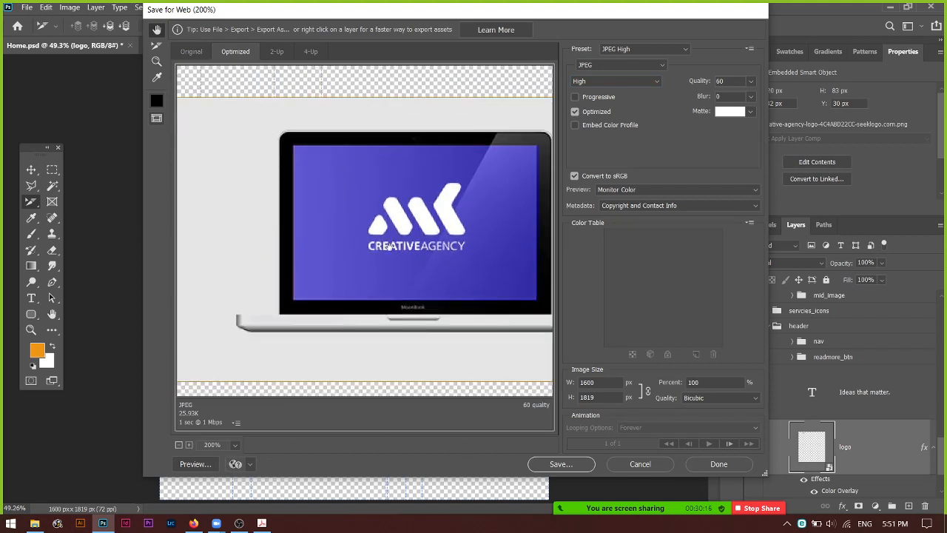
click(178, 446)
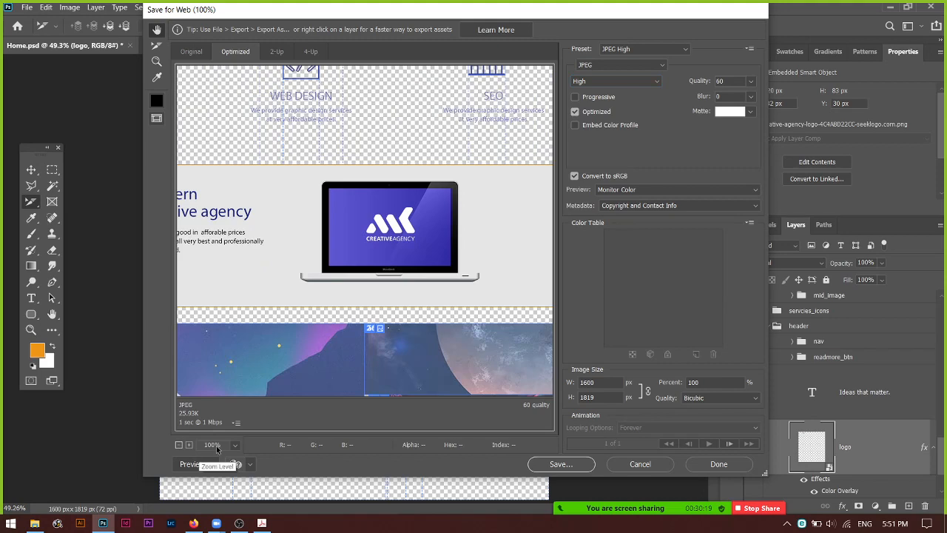
drag(369, 236, 440, 258)
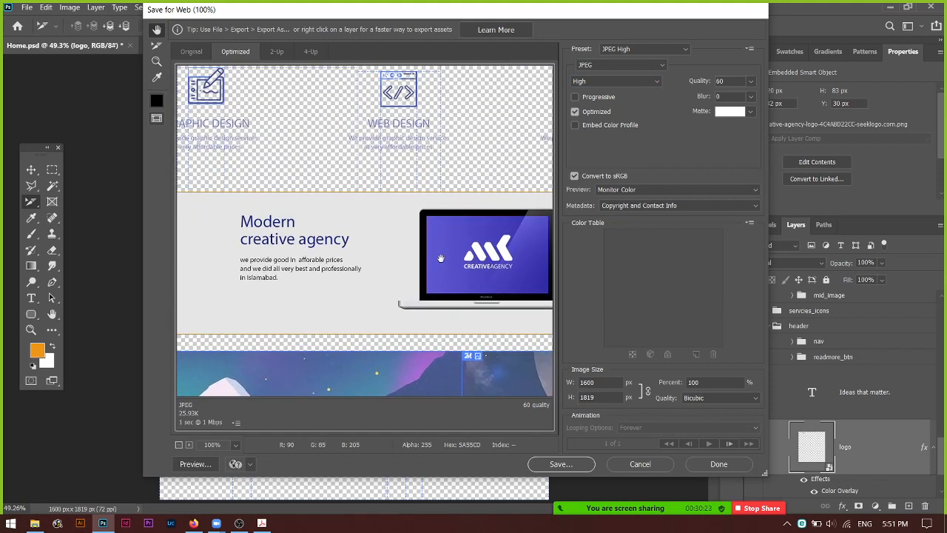
Inspect the banner slice's heading and body text in the optimized preview at magnifications up to 400%, and return to 100%.
click(189, 445)
click(189, 445)
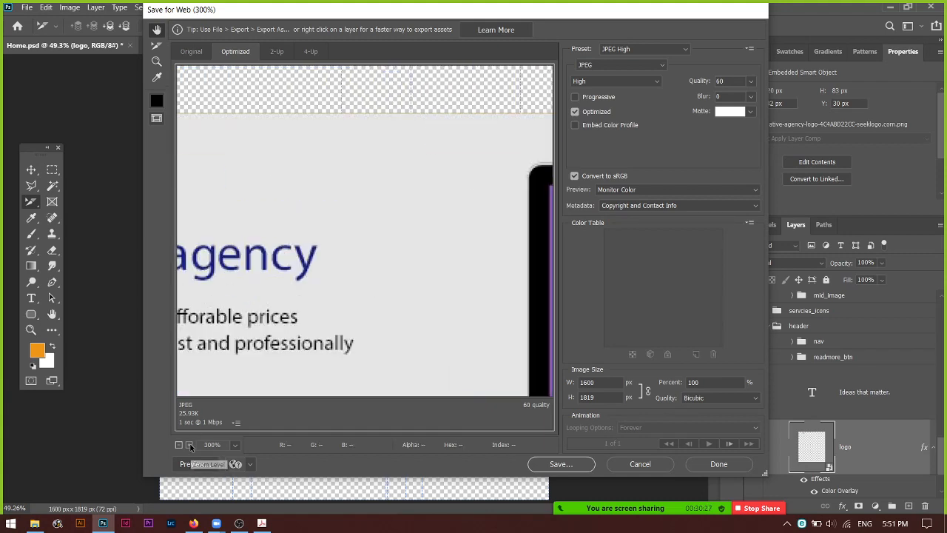
click(189, 444)
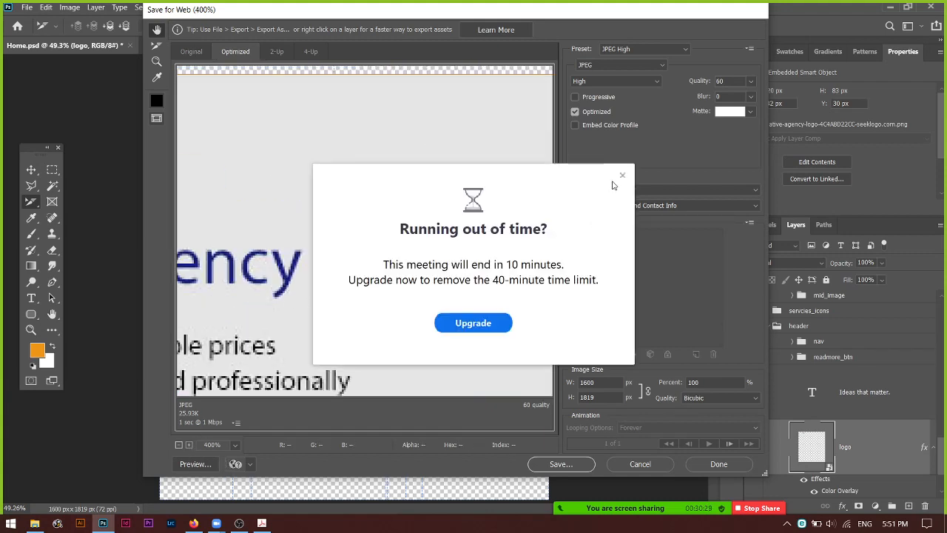
click(621, 174)
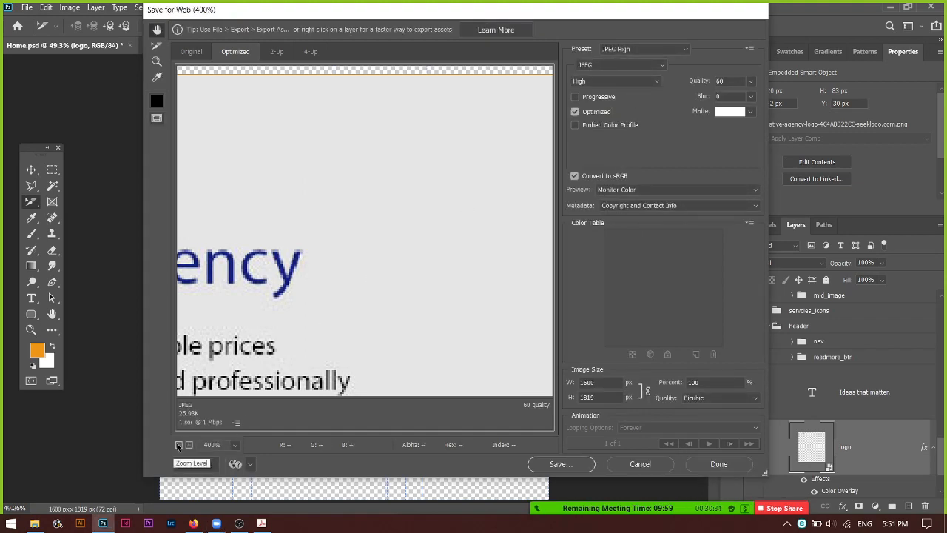
click(179, 444)
click(178, 445)
click(178, 444)
click(179, 444)
click(189, 445)
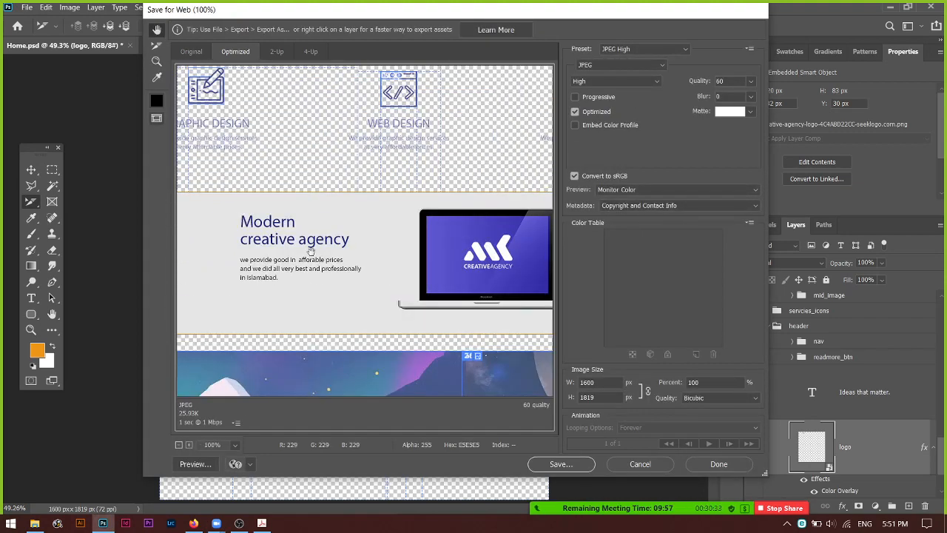
drag(391, 288, 390, 263)
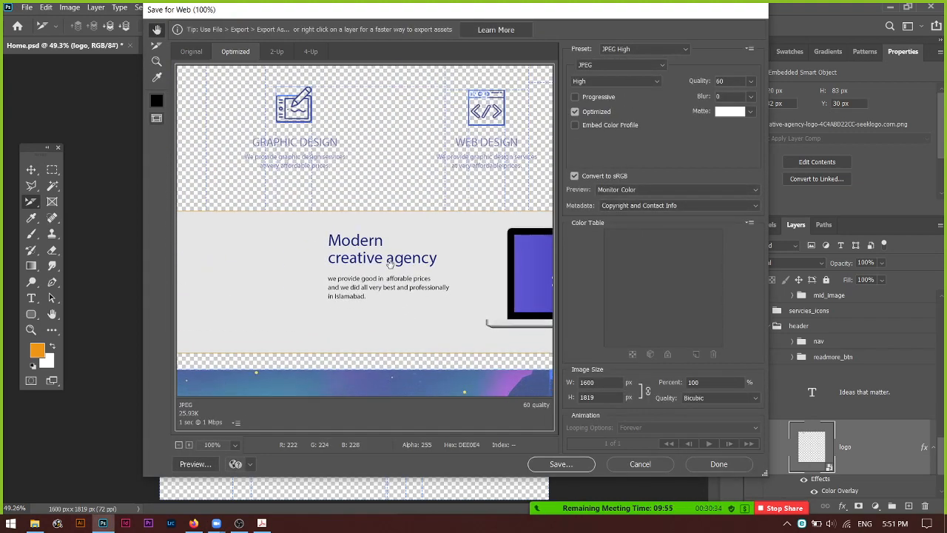
Set the banner slice's JPEG compression quality to Medium and check its laptop image in the preview.
click(657, 80)
click(651, 105)
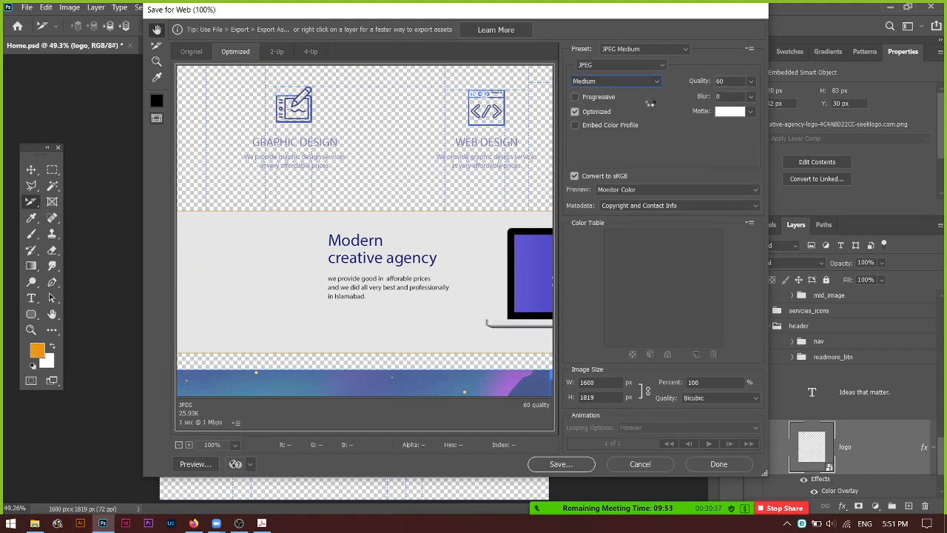
drag(458, 299, 338, 288)
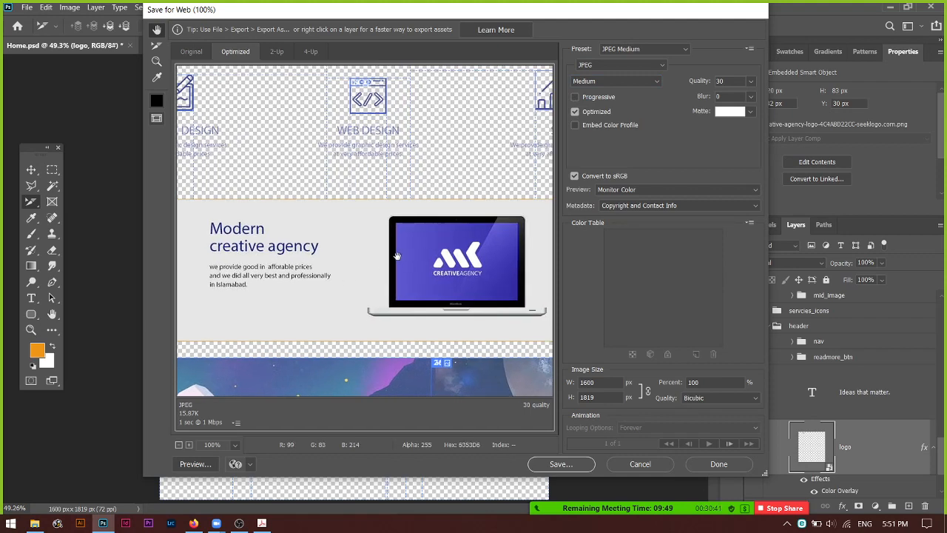
click(654, 82)
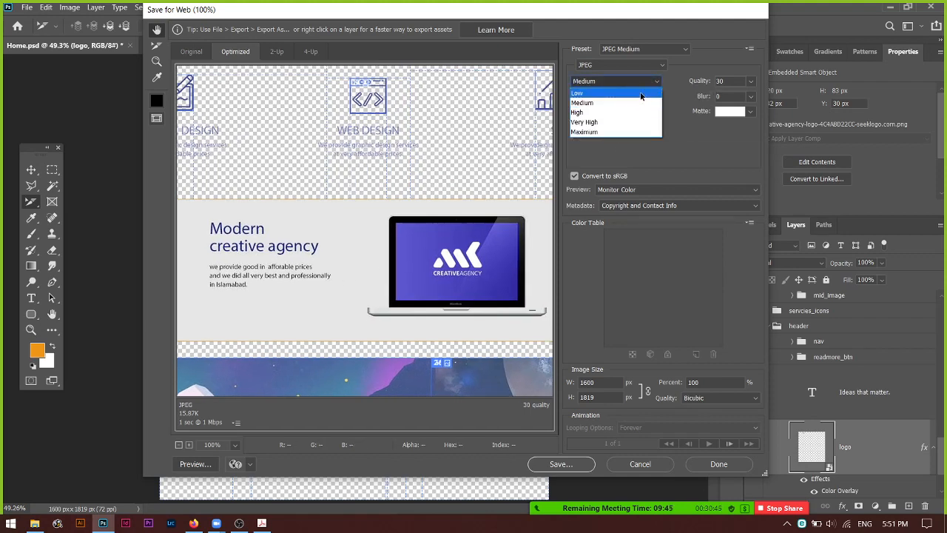
click(616, 103)
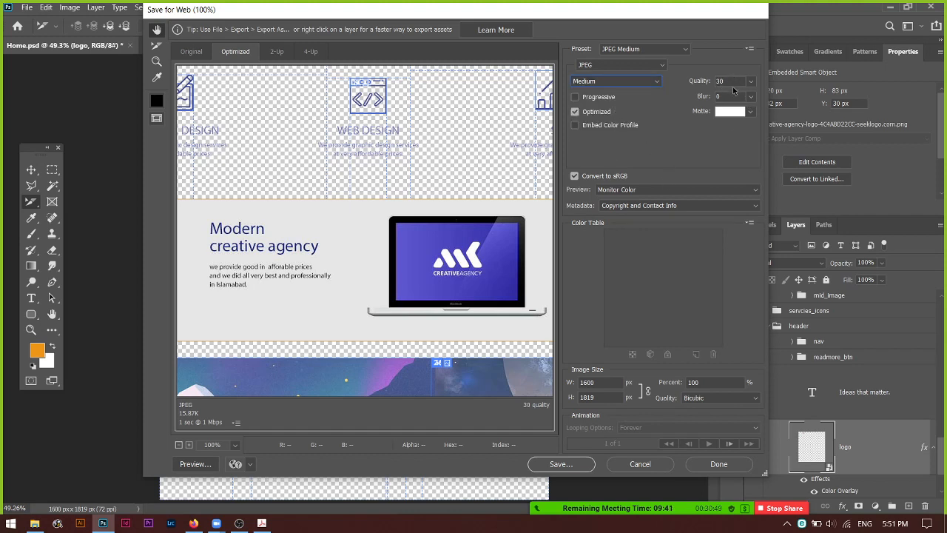
Try the banner slice's JPEG quality at Low, and return it to Medium.
click(657, 81)
click(617, 92)
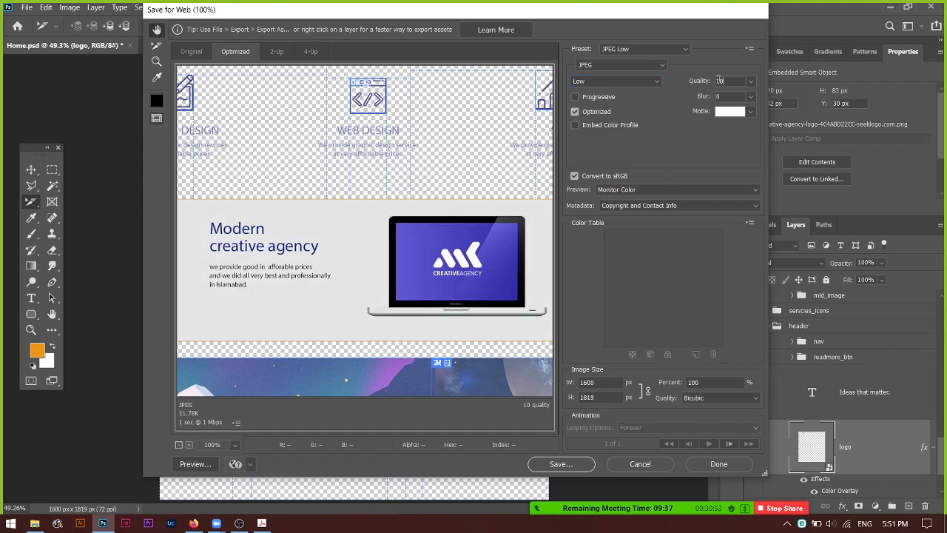
click(657, 82)
click(617, 102)
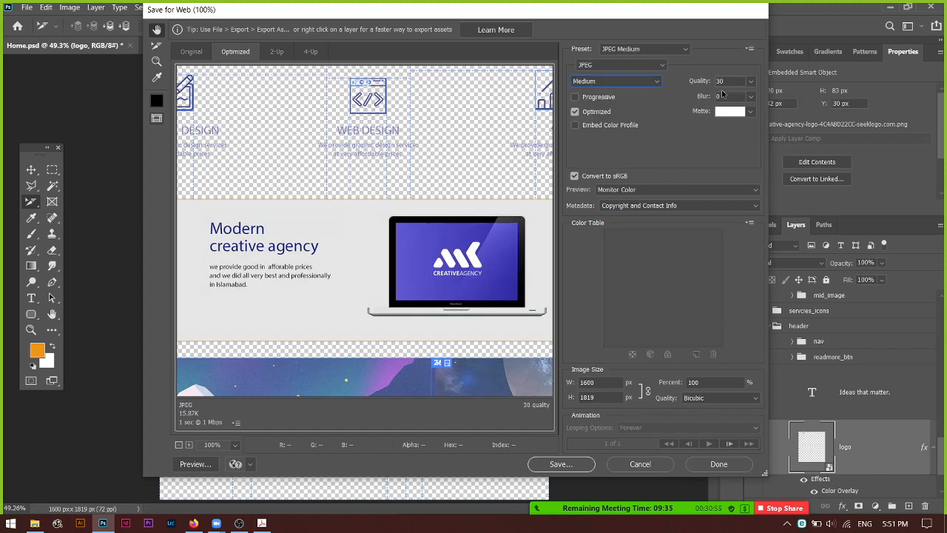
Try custom JPEG quality values of 20 and 25 for the banner slice, and restore 30.
drag(727, 83, 697, 89)
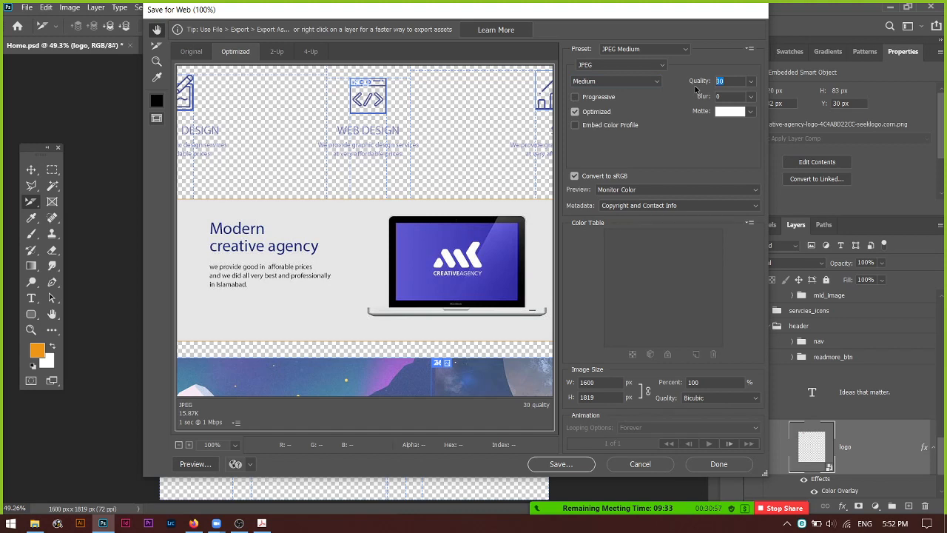
text(20)
click(695, 88)
text(25)
key(BackSpace)
key(BackSpace)
text(30)
Select the mountain image slice and the red abstract image slice in turn to check their optimization settings and file sizes.
click(178, 445)
click(179, 444)
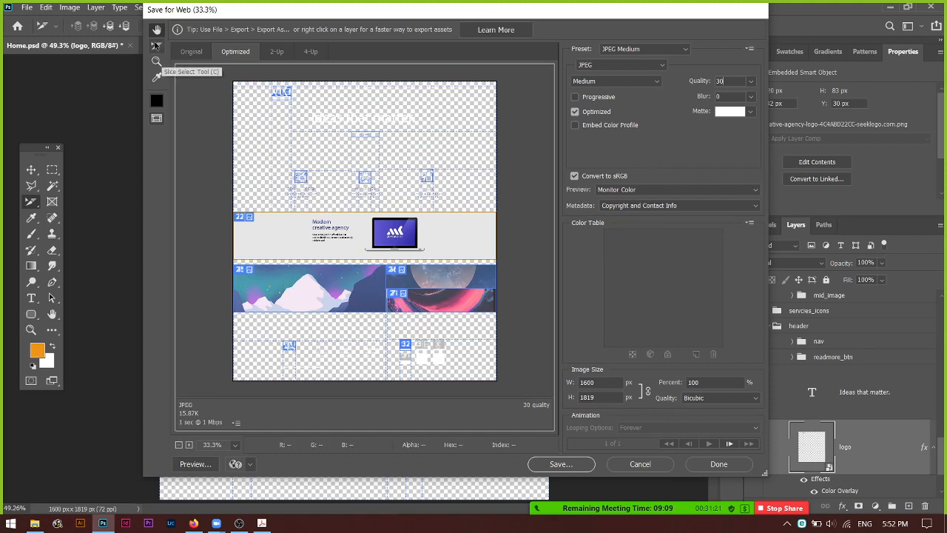
click(156, 45)
click(305, 294)
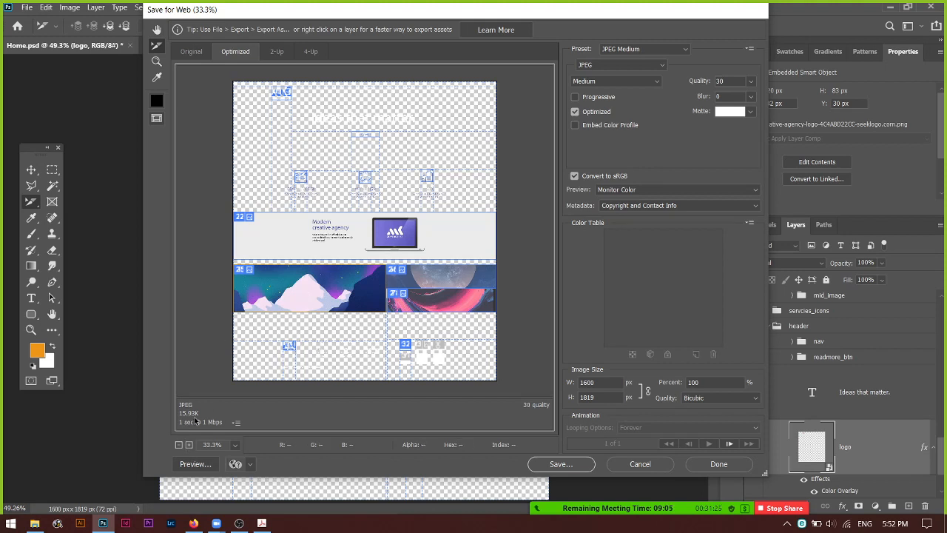
click(448, 283)
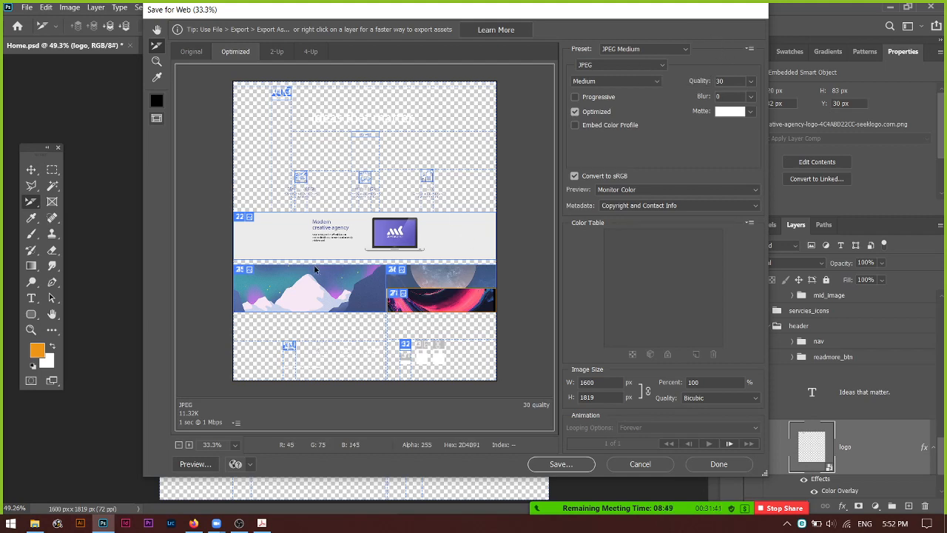
Set the export format of the small footer logo slice below the mountain image to PNG-24.
click(189, 445)
click(189, 446)
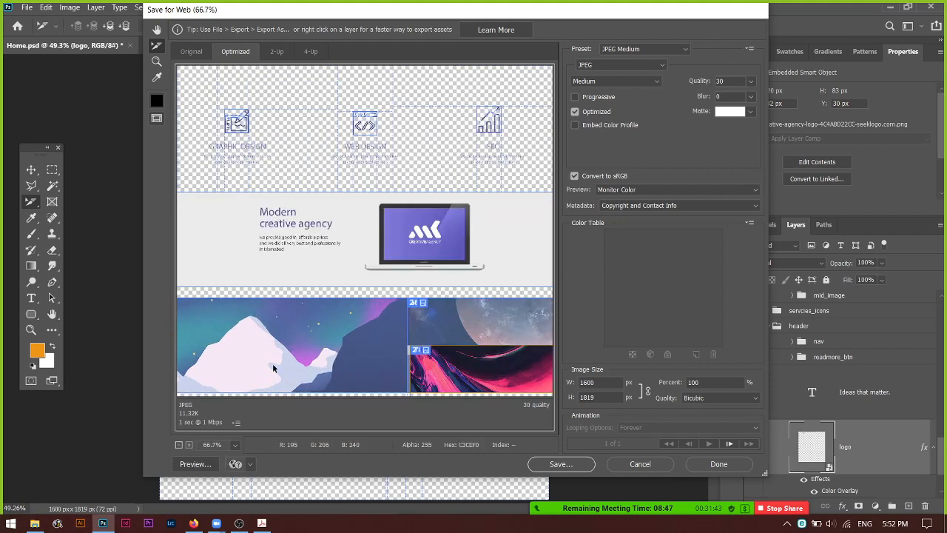
drag(271, 361, 362, 260)
click(156, 29)
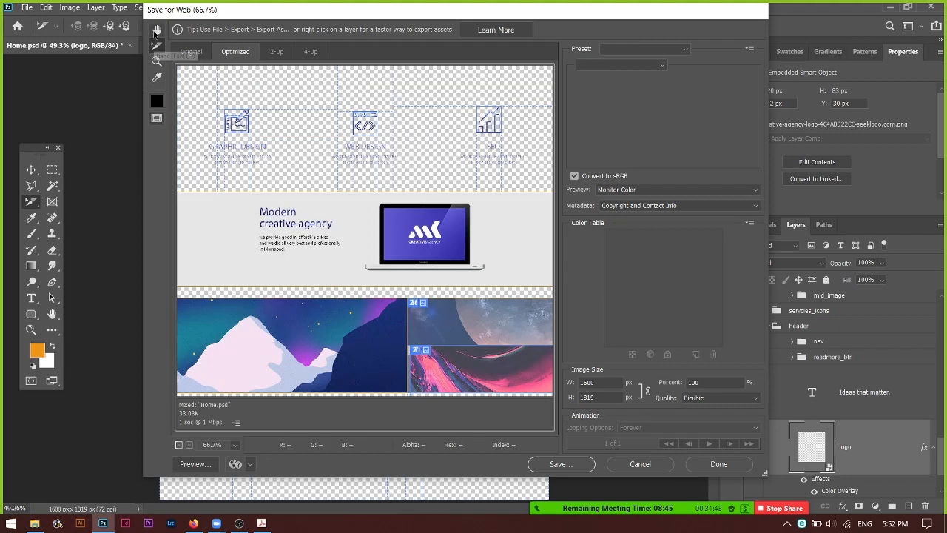
drag(294, 312, 370, 178)
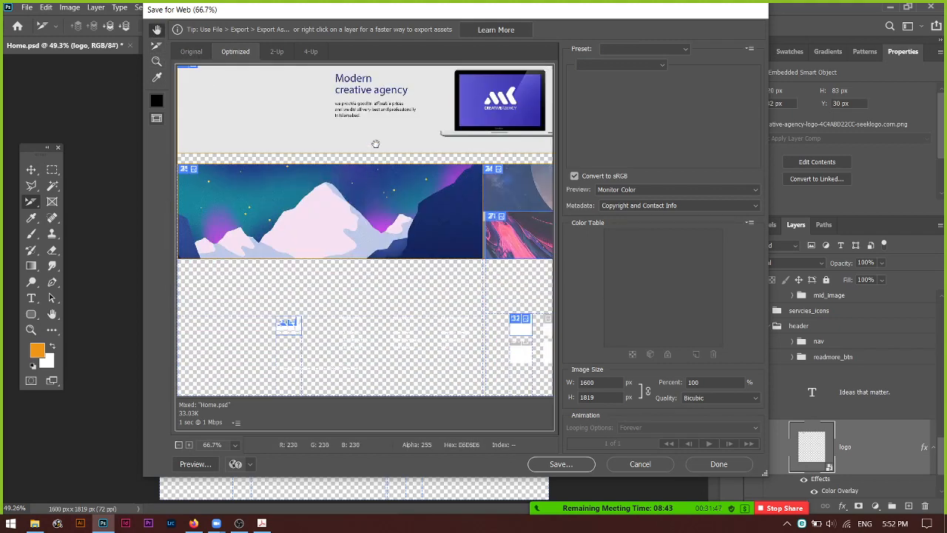
click(156, 45)
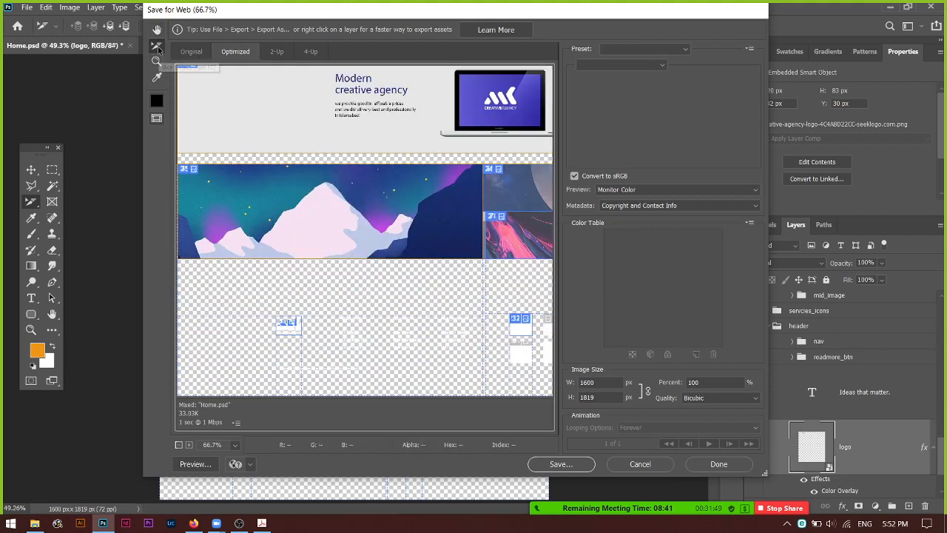
click(290, 328)
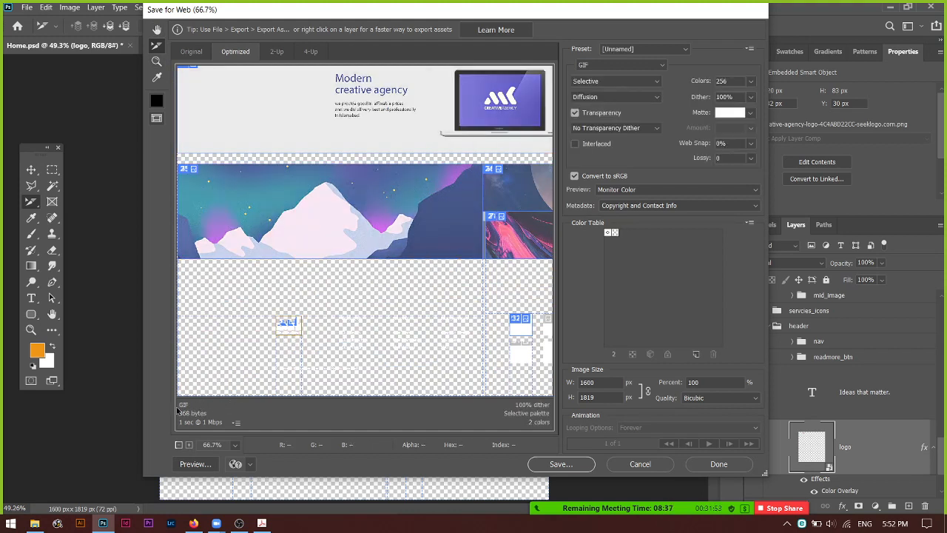
click(653, 68)
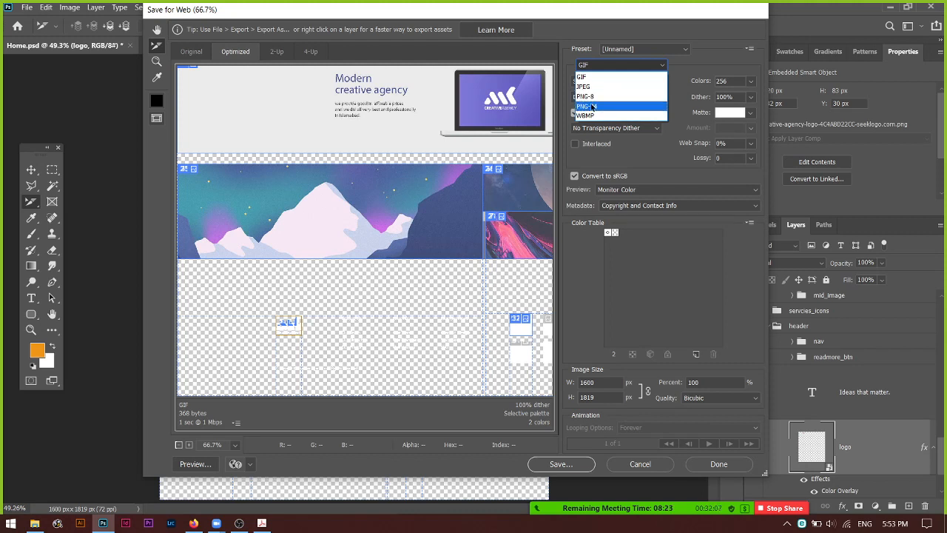
click(592, 106)
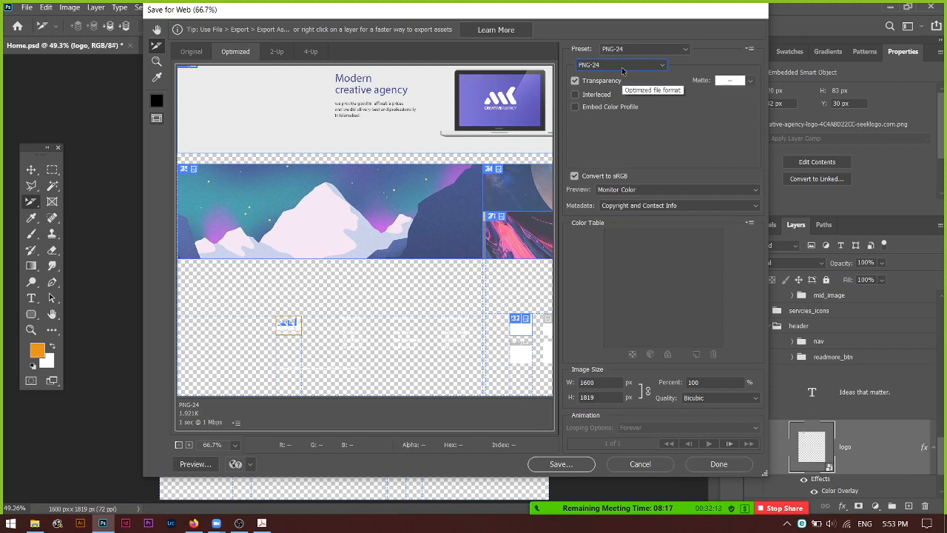
Set the export format of footer slice 32 to PNG-24 and bring the whole layout into view.
click(517, 329)
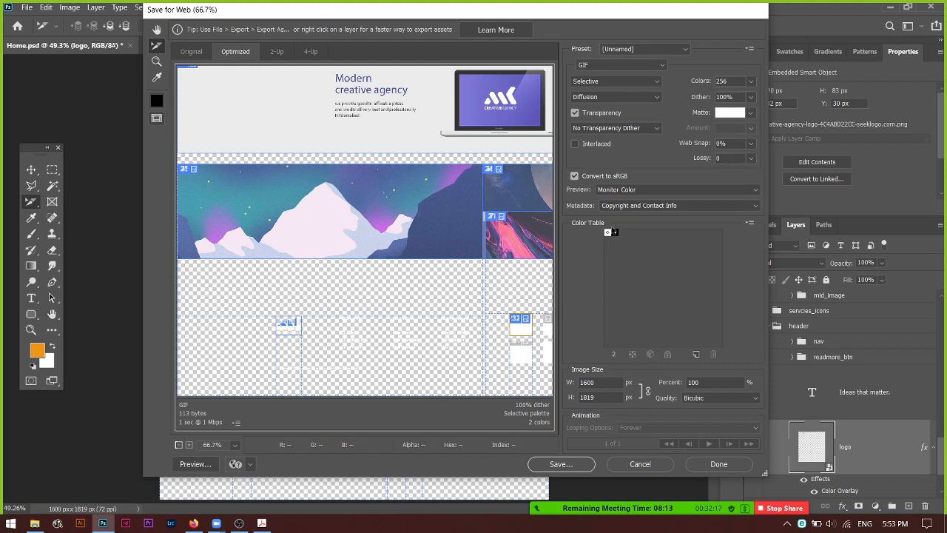
click(652, 68)
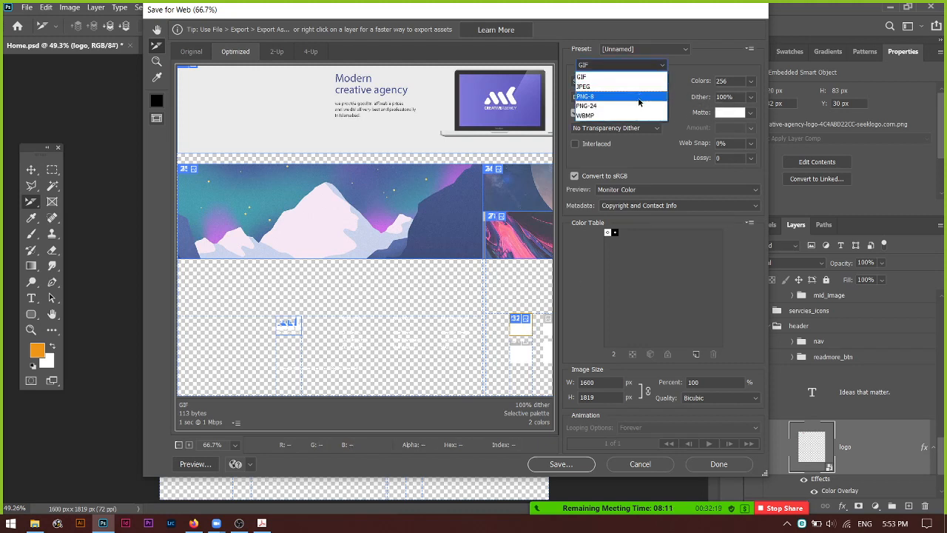
click(639, 105)
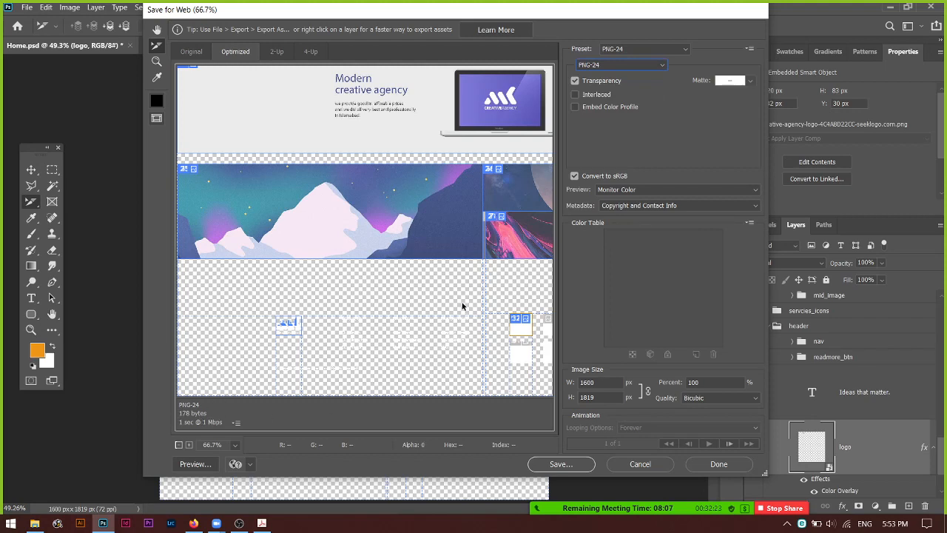
click(178, 445)
click(178, 445)
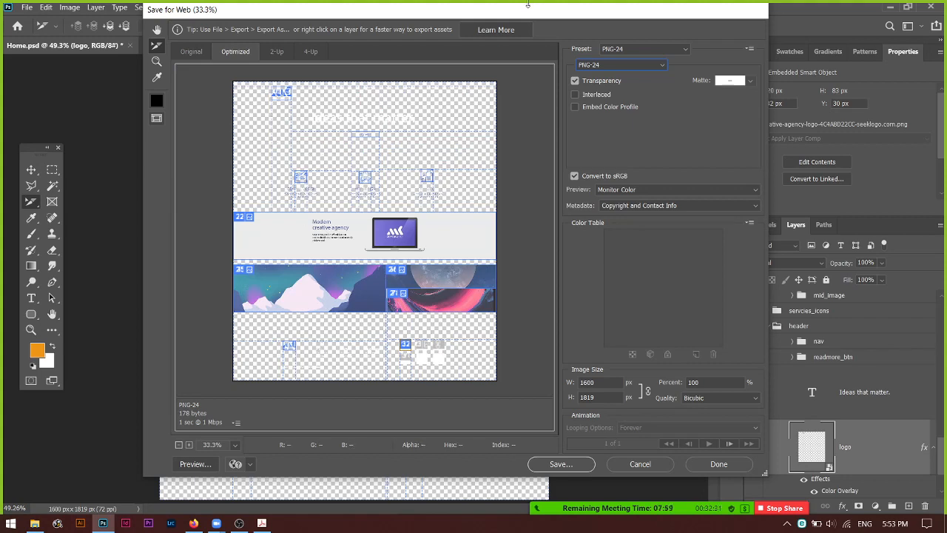
Check the Zoom meeting chat for new messages, minimize it, and return to the Save for Web dialog.
drag(528, 6, 485, 37)
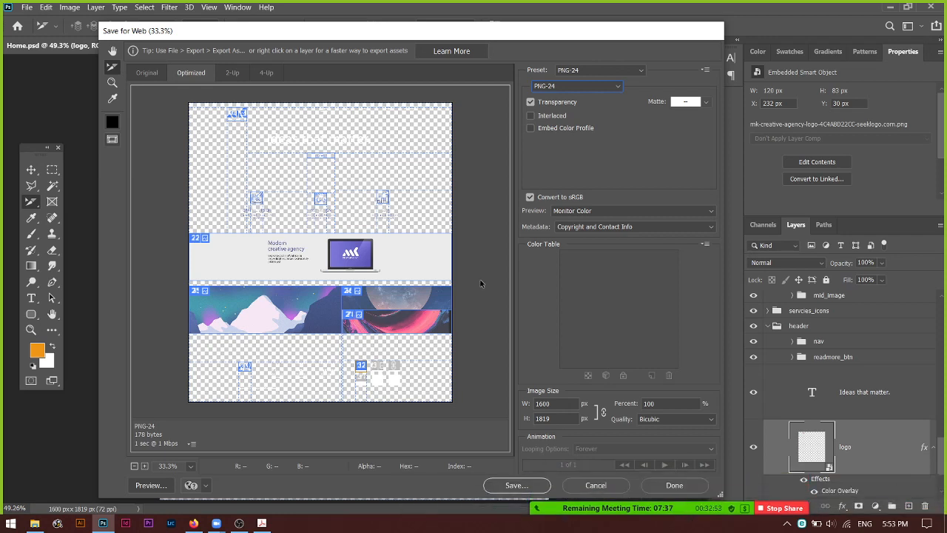
click(923, 498)
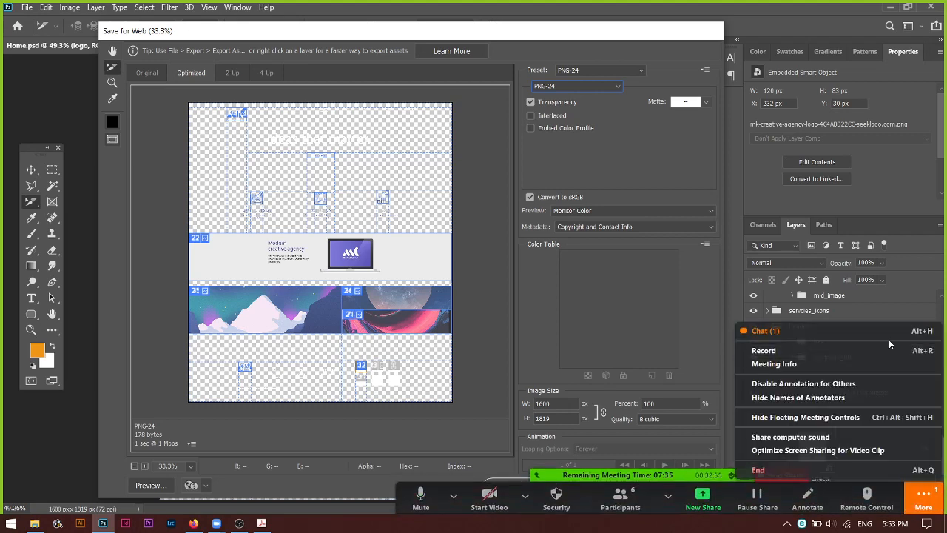
click(888, 335)
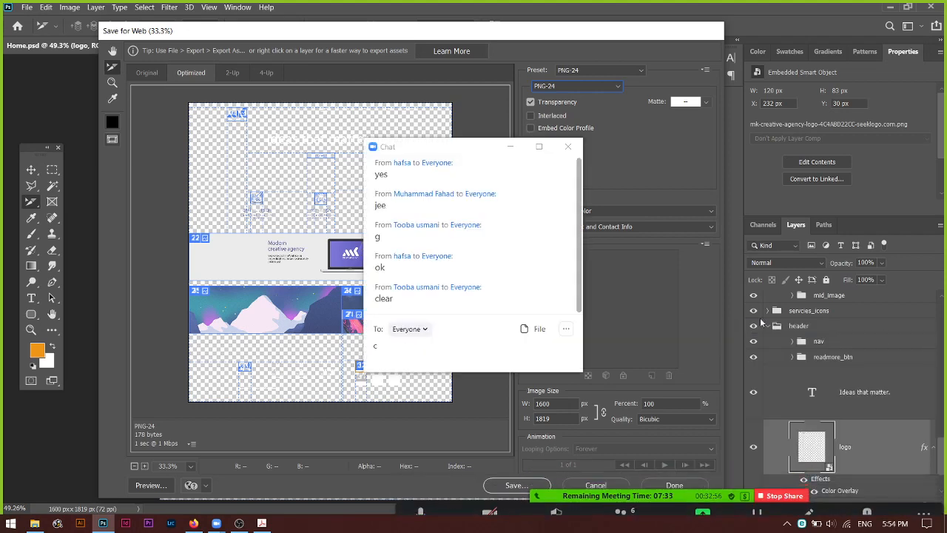
click(512, 145)
click(527, 30)
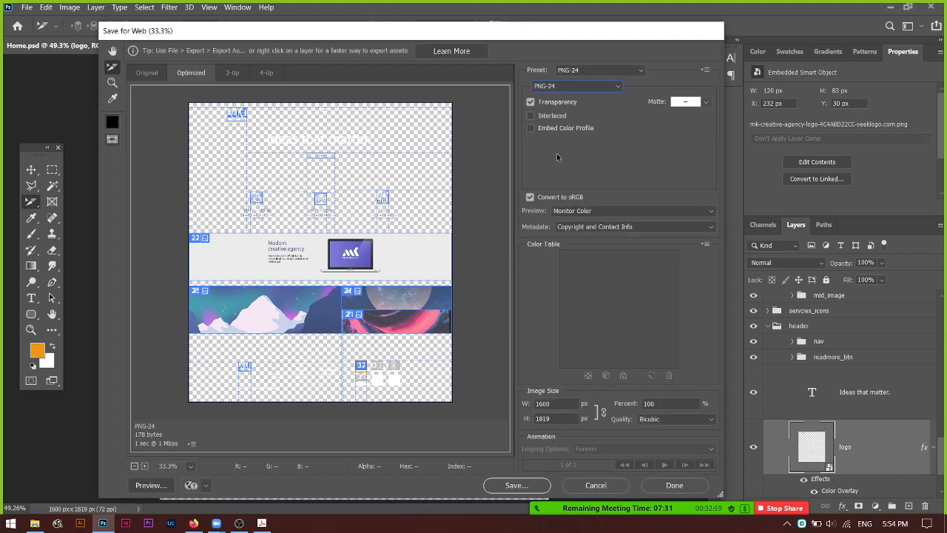
Open the save dialog for the optimized slices, go to the Desktop, and delete the existing Home-assets folder there.
click(522, 488)
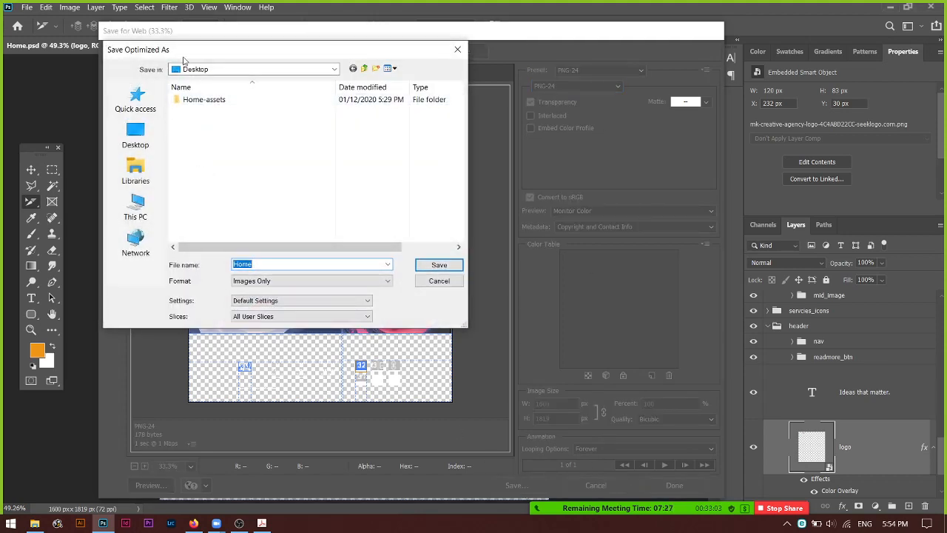
drag(179, 52, 305, 131)
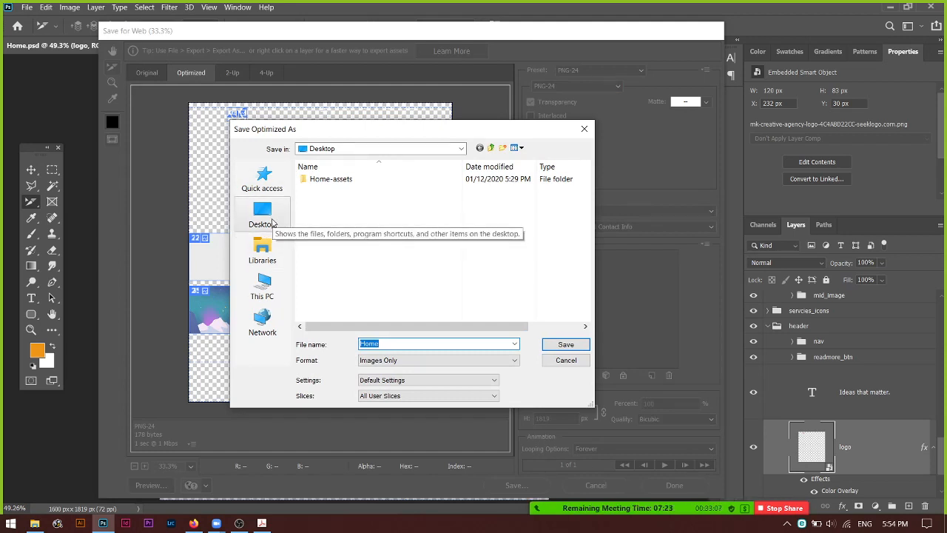
click(270, 221)
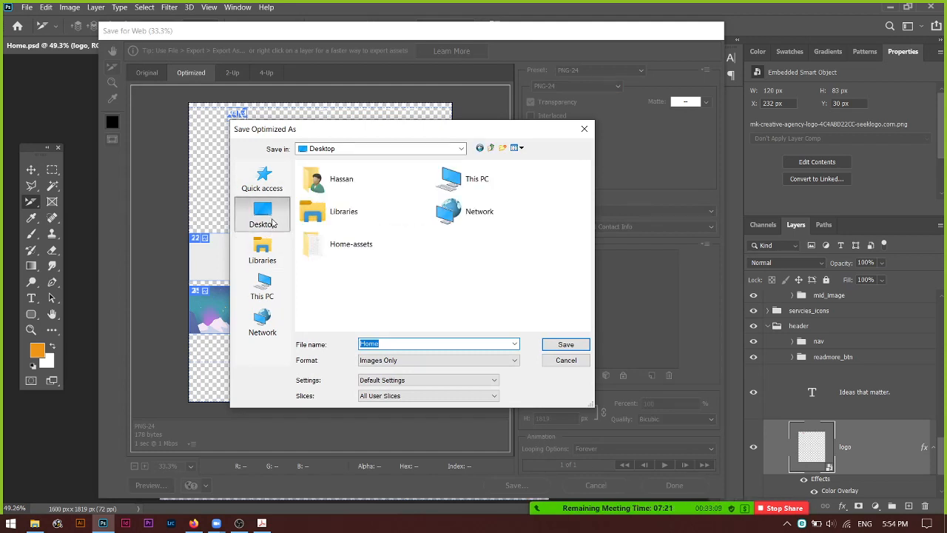
click(355, 257)
key(Delete)
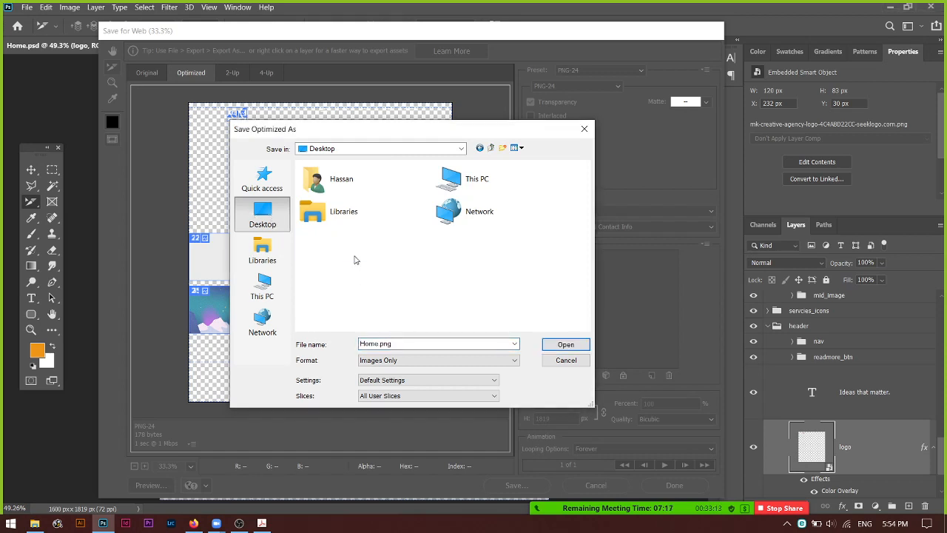
click(259, 221)
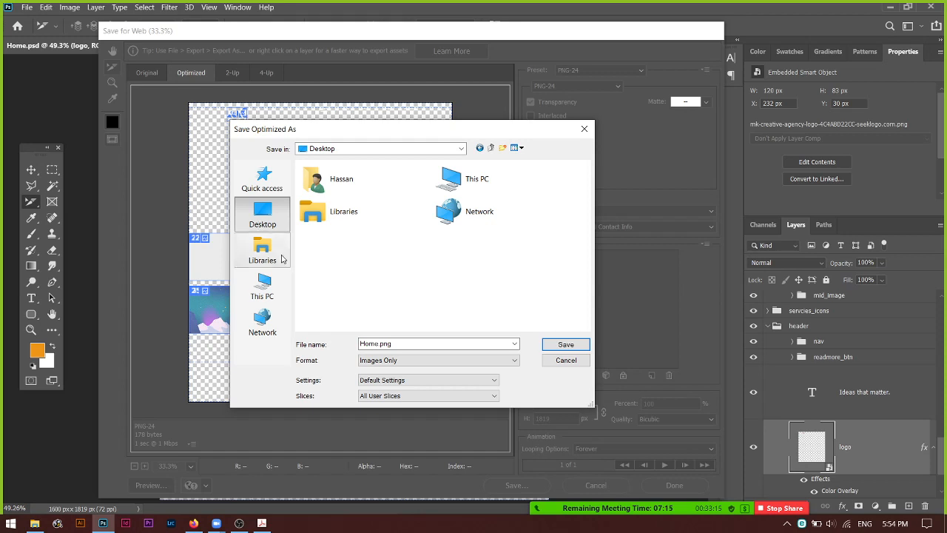
Choose Images Only as the export format for Home.png.
click(378, 358)
click(391, 367)
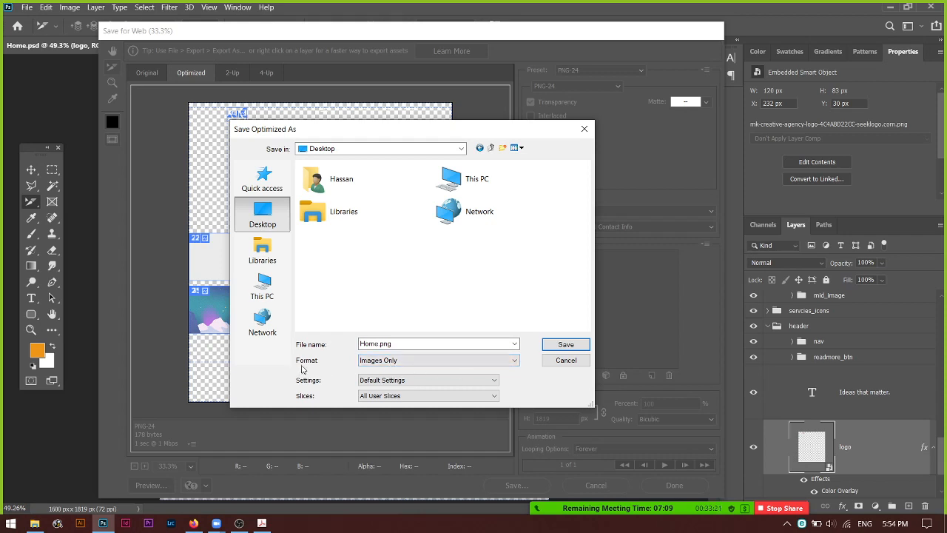
click(501, 364)
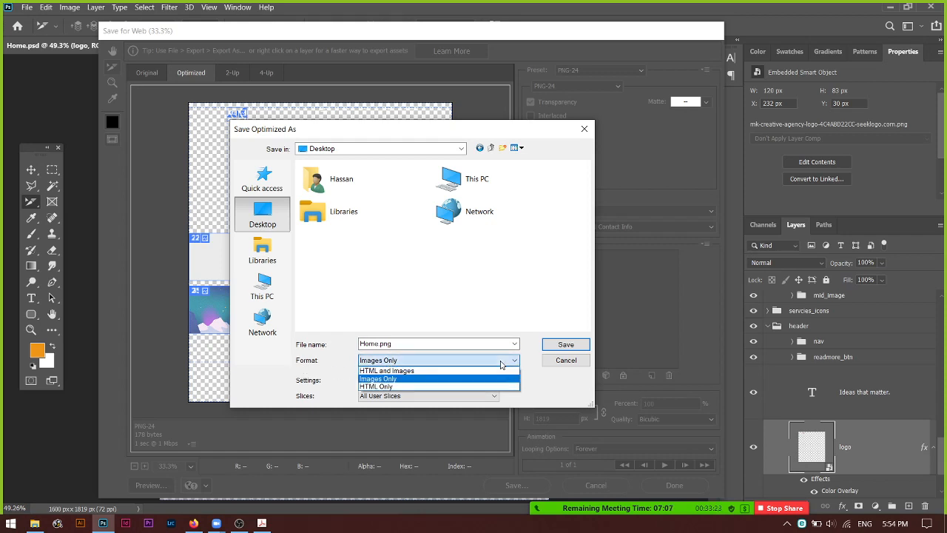
click(380, 379)
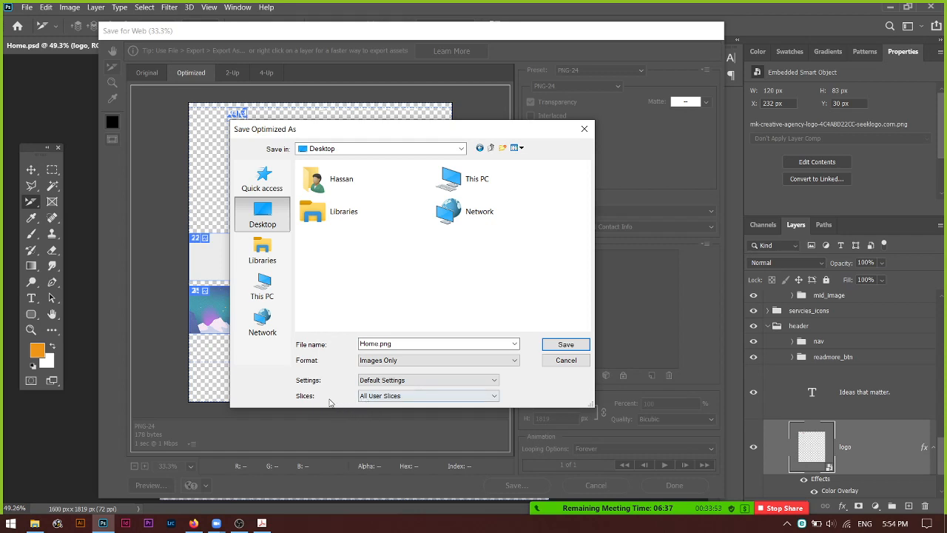
Choose All User Slices as the slices to export, moving the save dialog aside to reveal the sliced layout.
click(397, 396)
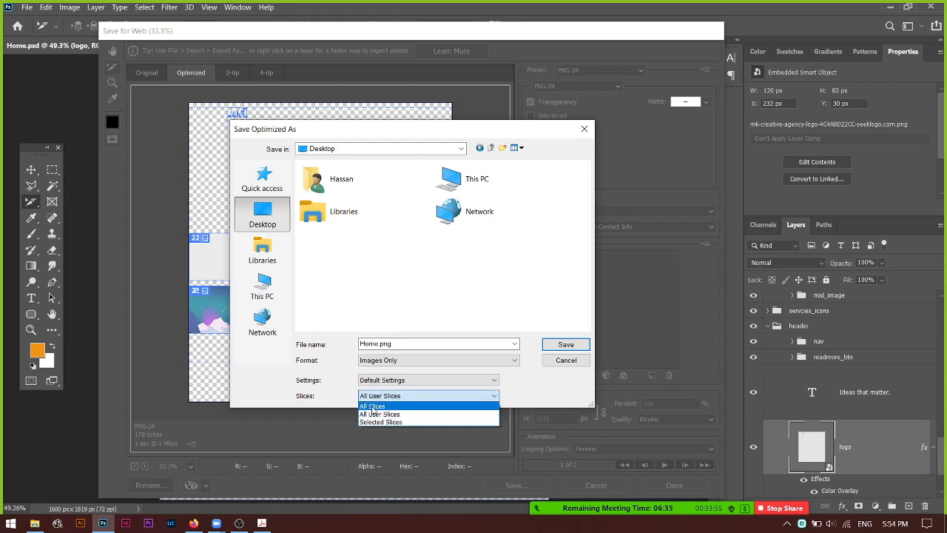
click(328, 134)
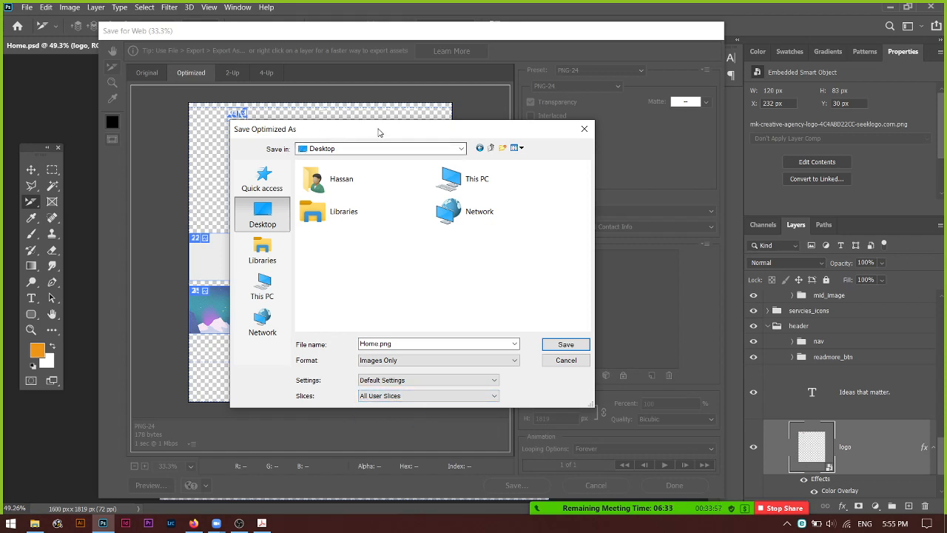
drag(380, 133, 597, 187)
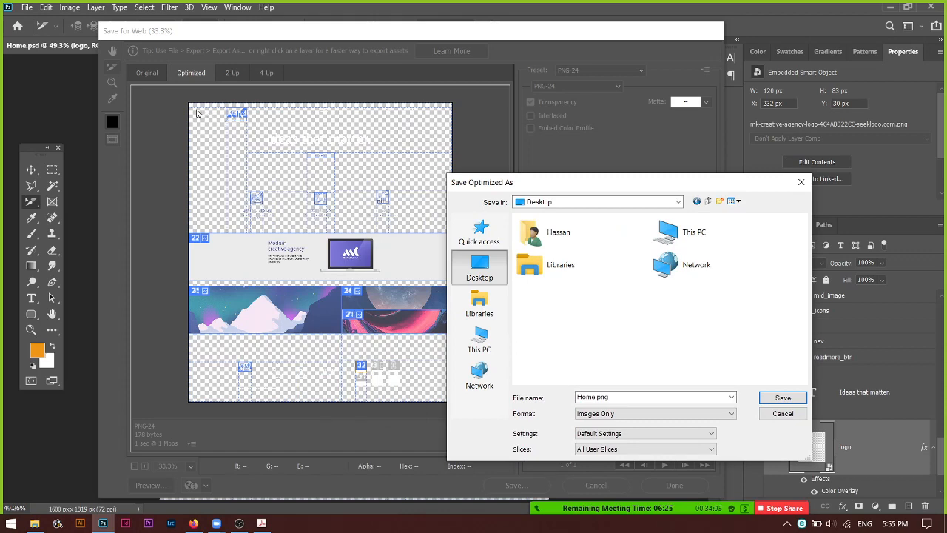
drag(616, 186, 559, 148)
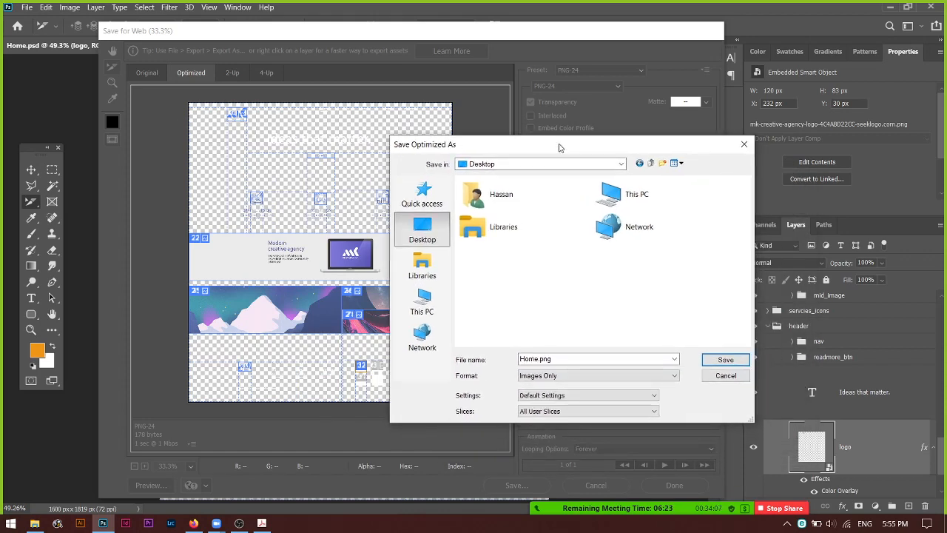
click(599, 415)
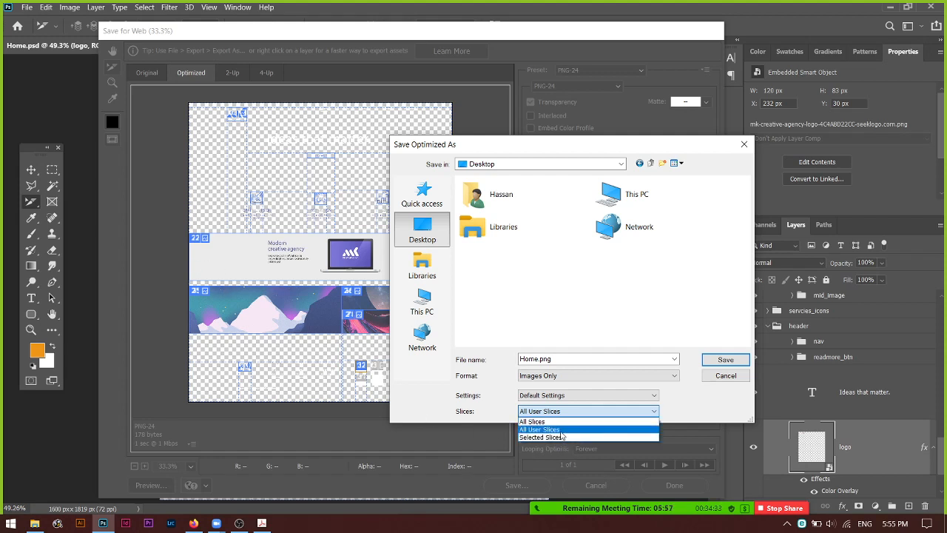
click(554, 431)
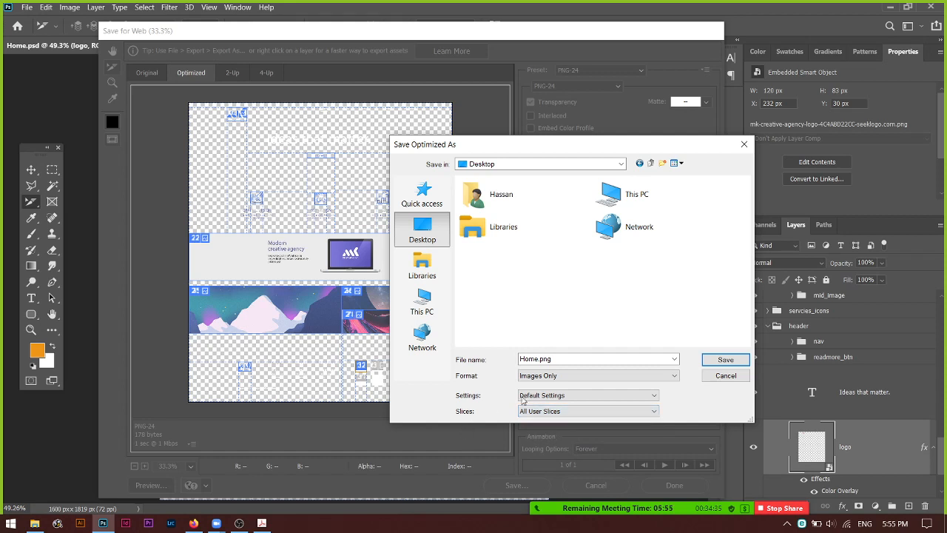
Keep Default Settings for the export and save the optimized slices to the Desktop.
click(602, 396)
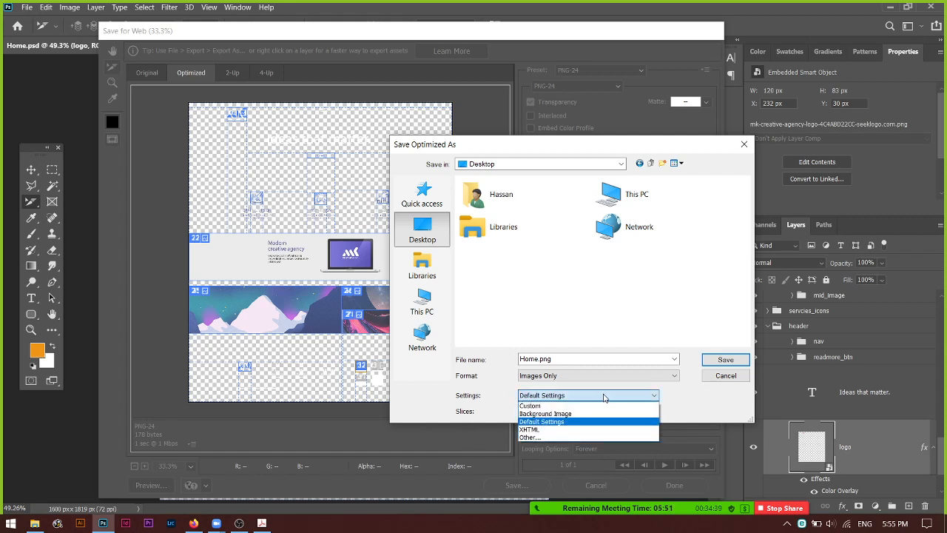
click(603, 397)
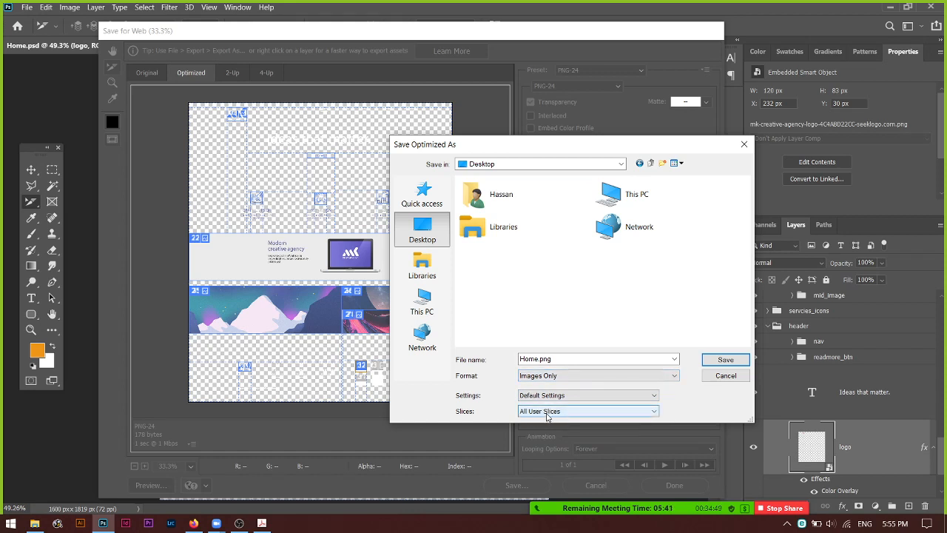
click(725, 359)
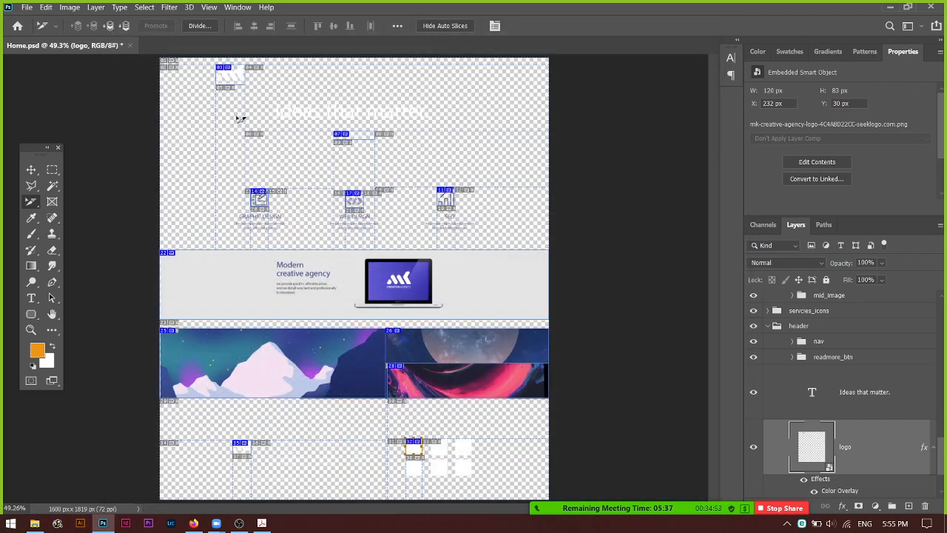
Switch to the desktop, open the exported images folder in File Explorer and show its files as large thumbnails.
click(31, 169)
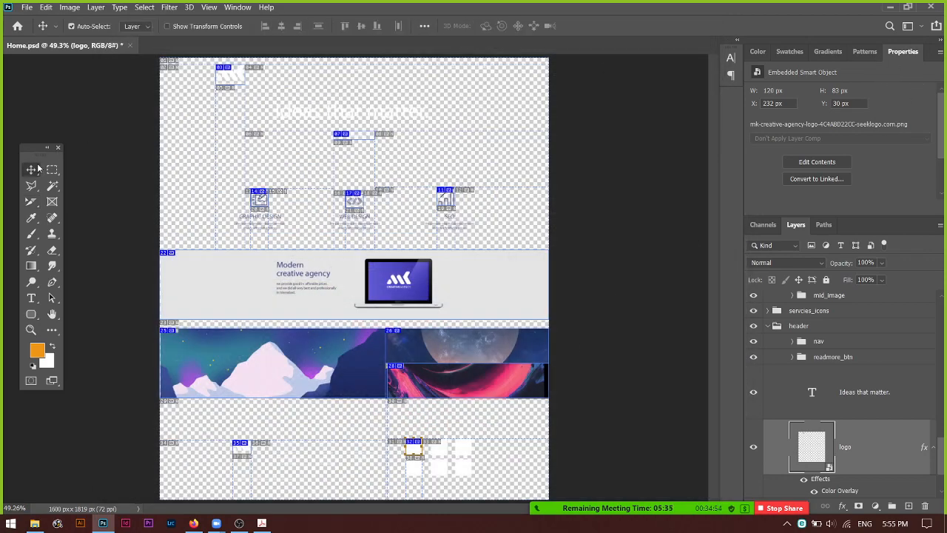
click(890, 7)
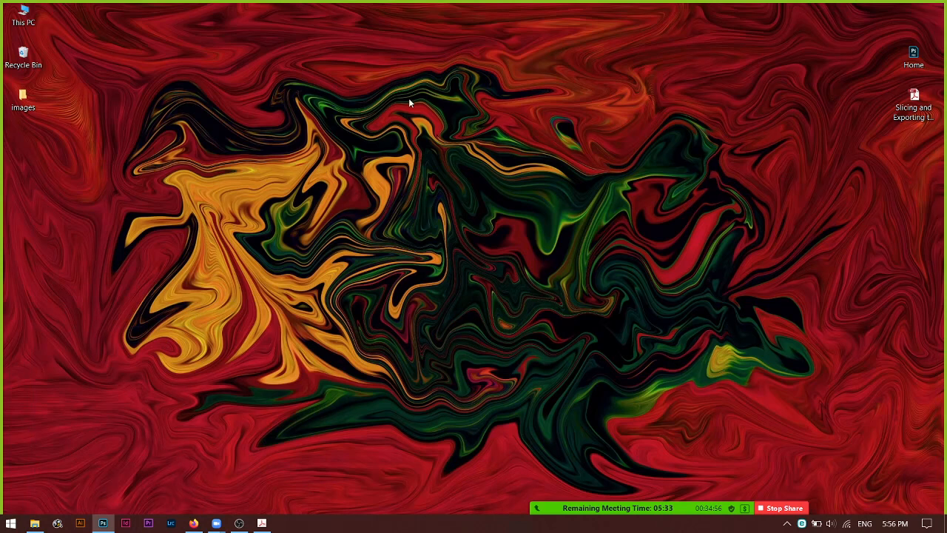
double_click(23, 102)
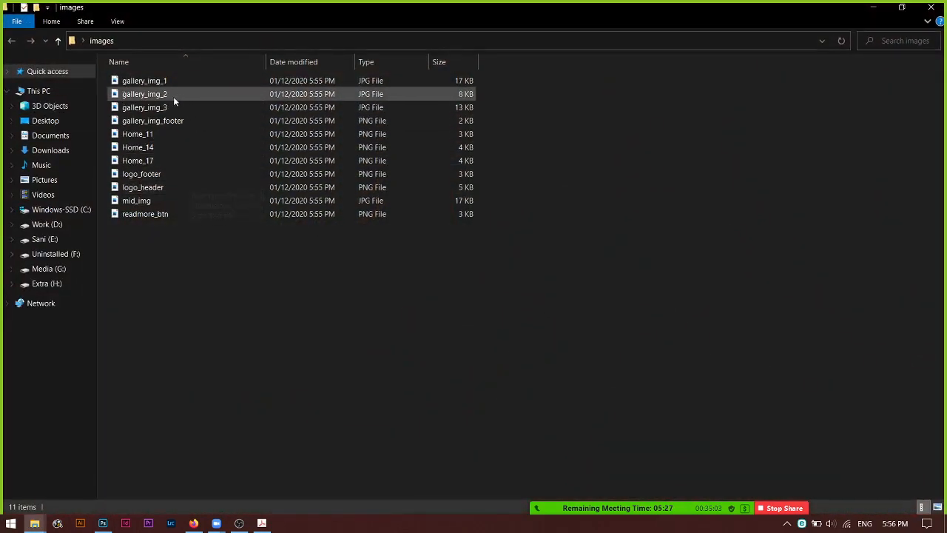
click(937, 508)
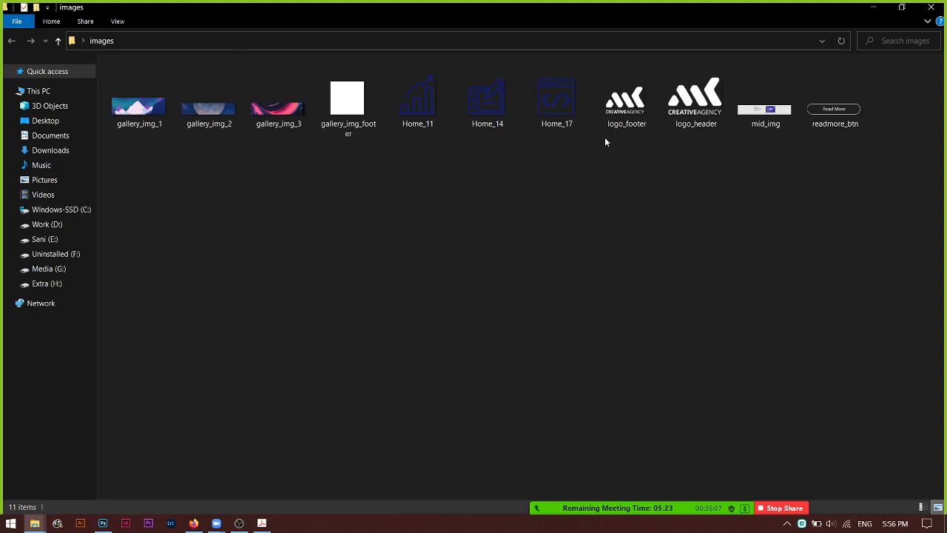
Preview the bar-chart icon file Home_11 and rename it as seo_ic.
click(554, 117)
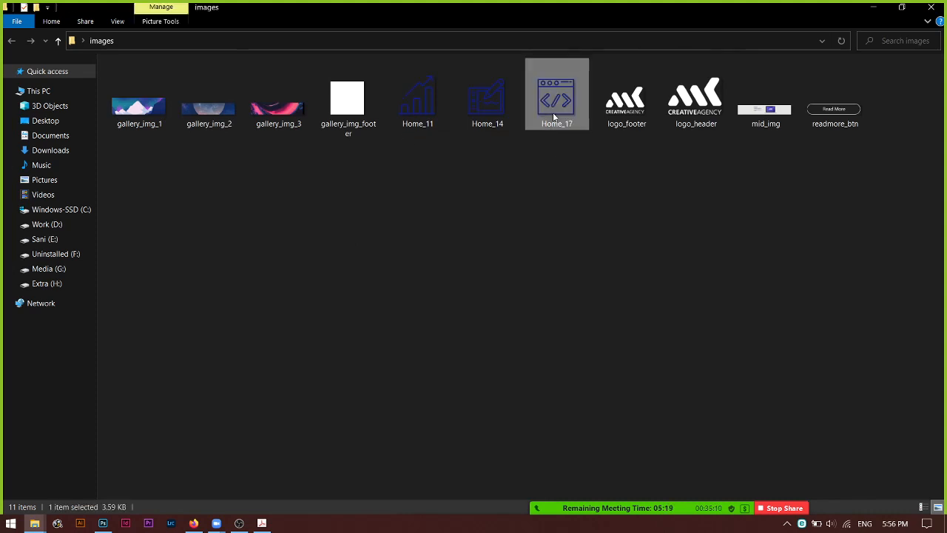
double_click(424, 123)
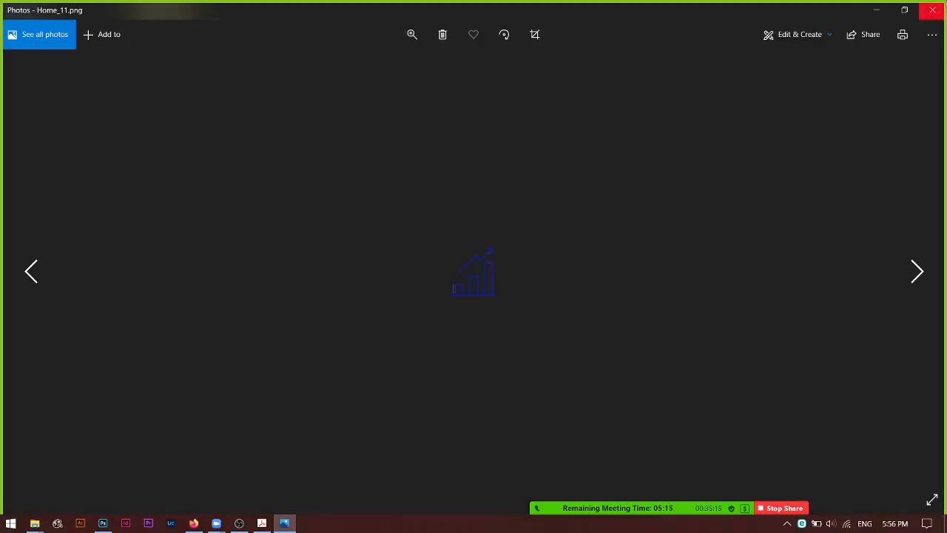
click(932, 10)
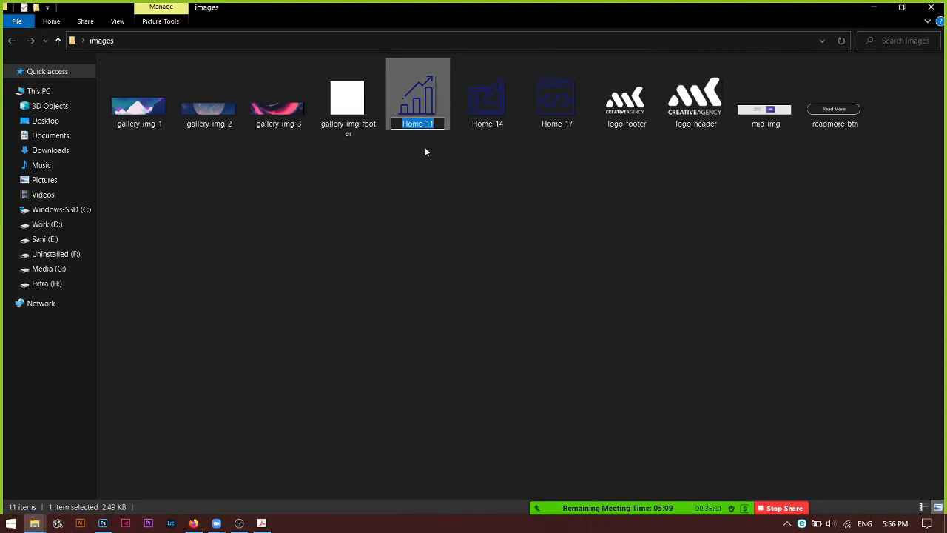
text(seo_ic)
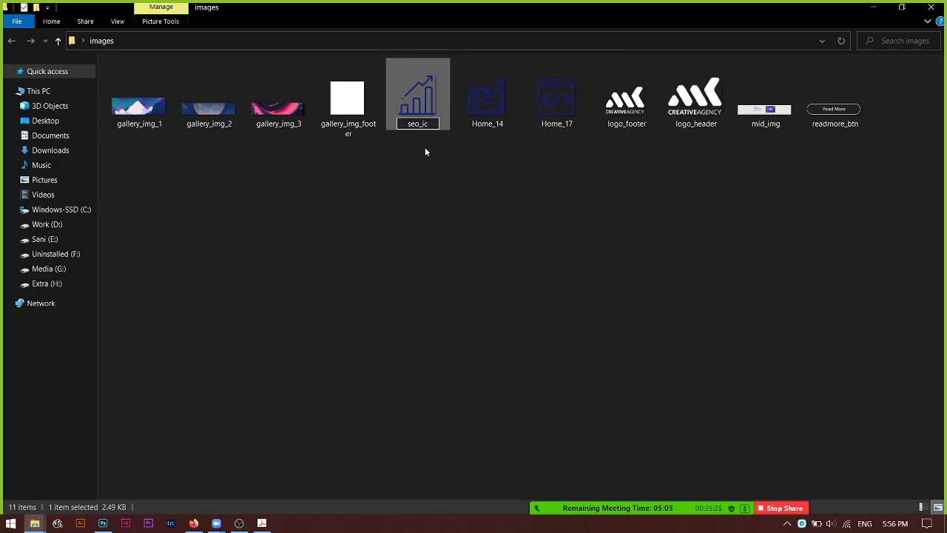
key(Return)
Rename the graphic design icon file Home_14 as gd_ic.
click(485, 128)
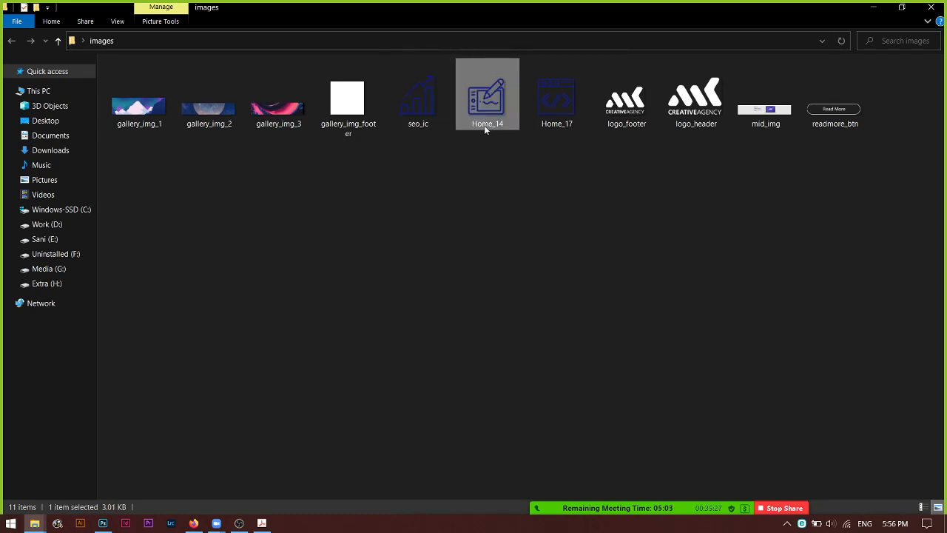
click(484, 125)
text(gr)
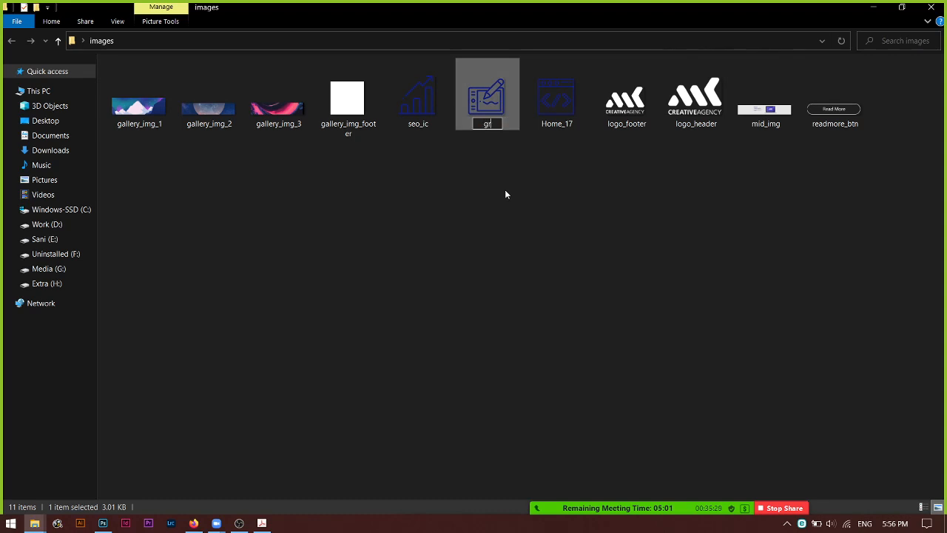
text(aphi)
key(BackSpace)
key(BackSpace)
key(BackSpace)
key(BackSpace)
key(BackSpace)
key(BackSpace)
text(gd_c)
key(Left)
text(i)
key(Return)
Rename the web design icon file Home_17 as web_ic.
click(555, 125)
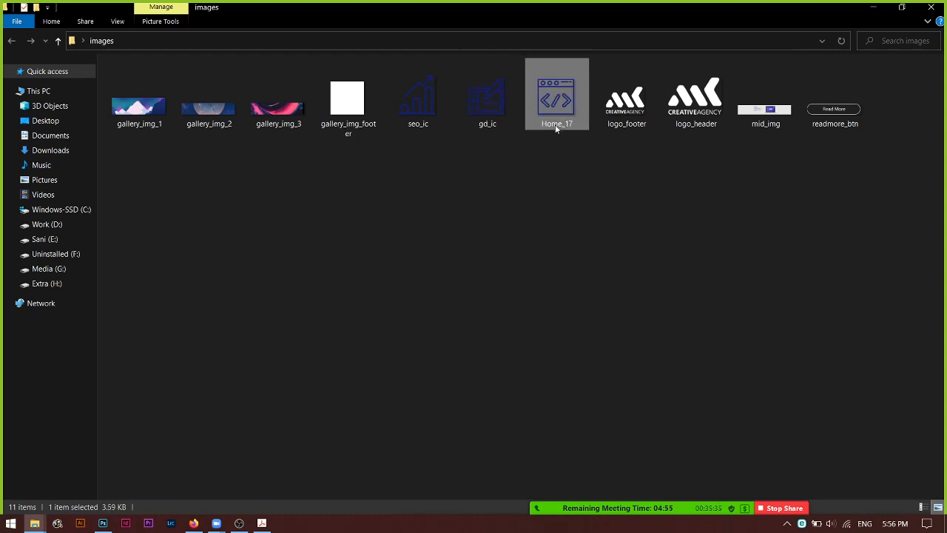
click(554, 124)
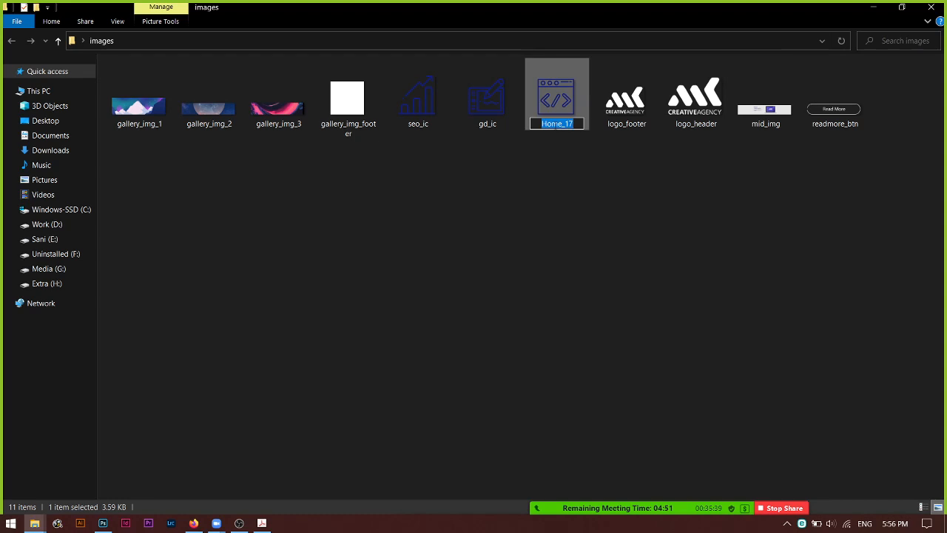
text(web_)
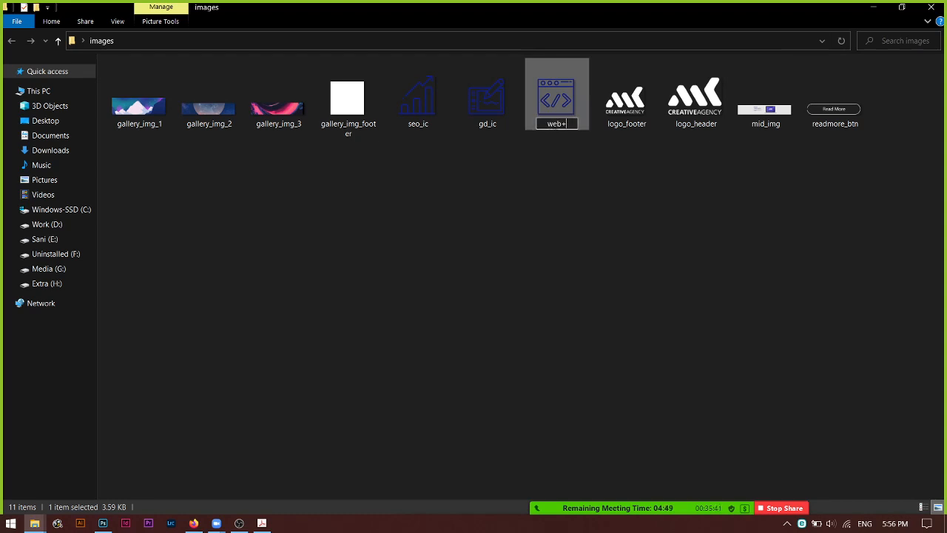
text(ic)
key(Return)
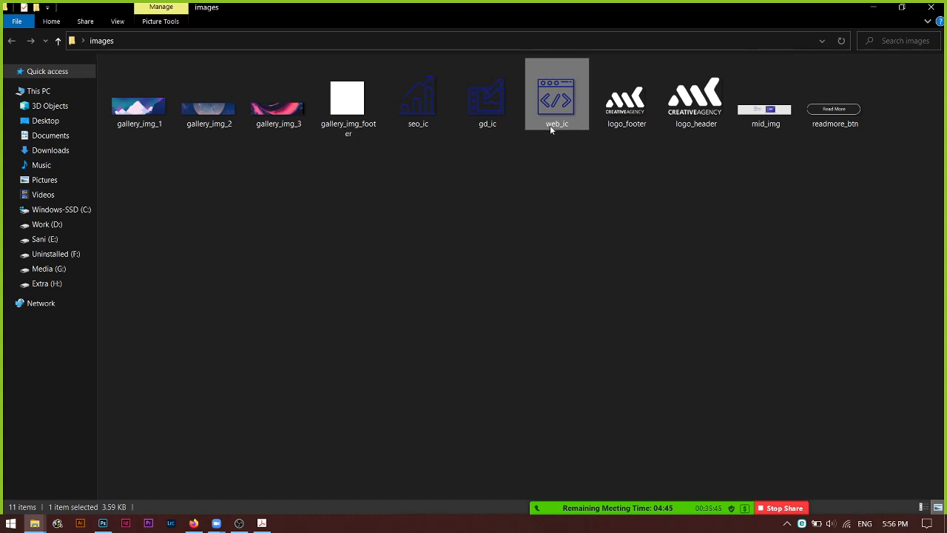
Open gd_ic in Photos and browse through the other exported slices, from logo_footer to gallery_img_1, to check them.
click(508, 119)
key(super+shift+s)
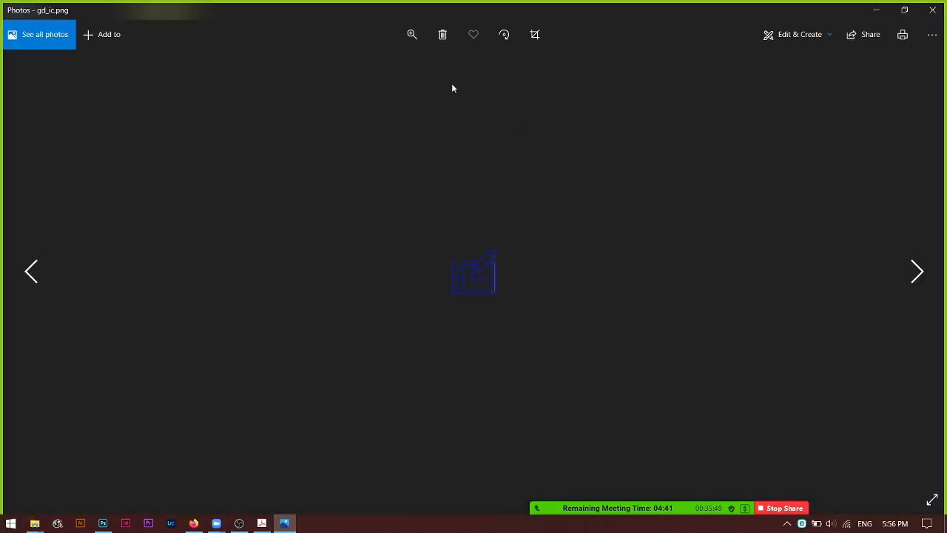
click(917, 281)
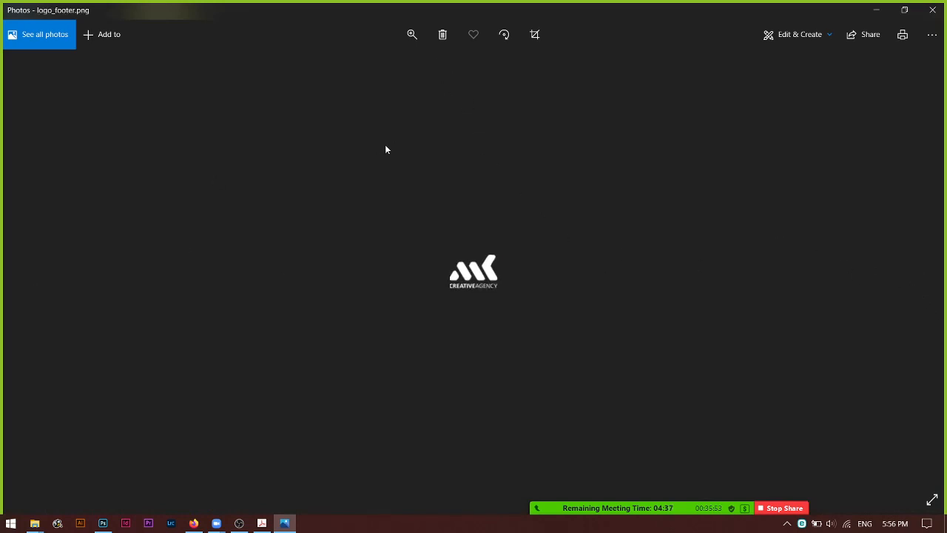
key(Right)
key(Right)
key(Right)
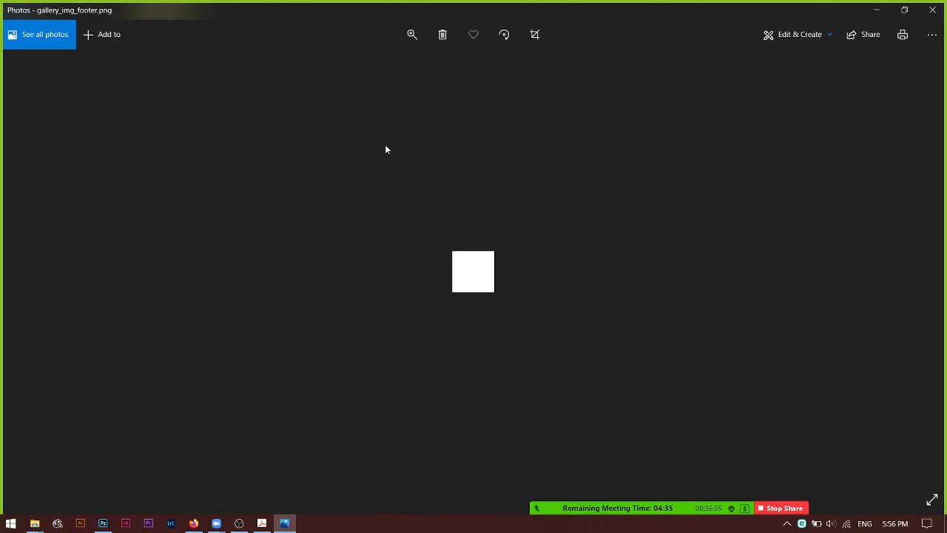
key(Right)
key(Right)
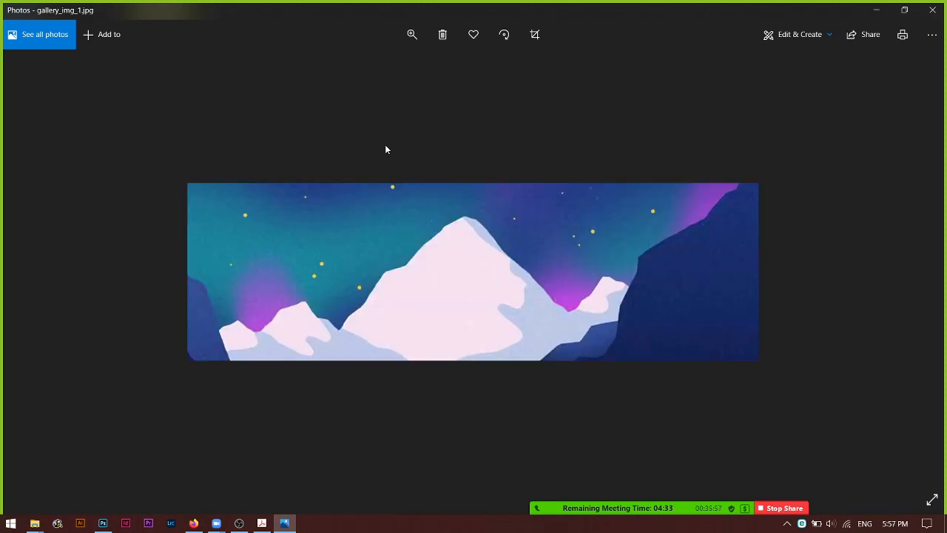
click(932, 10)
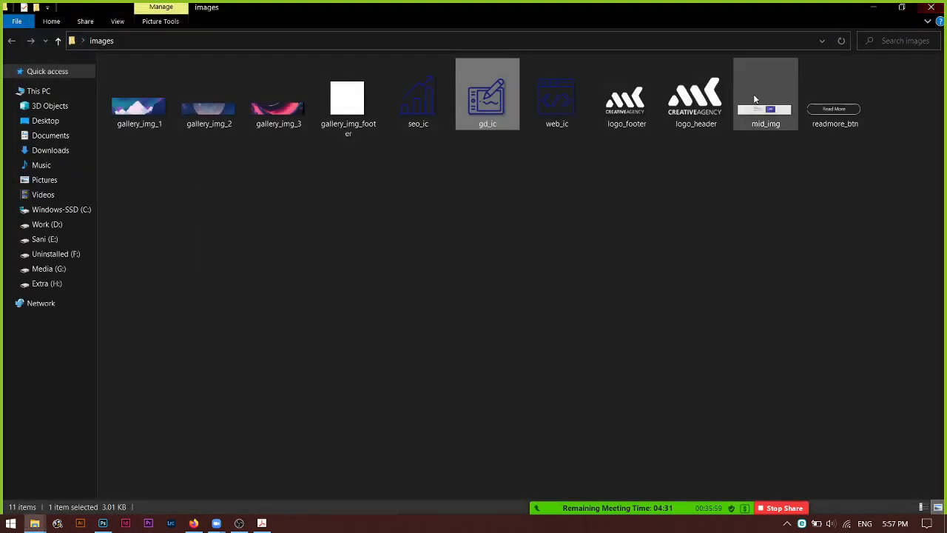
Check the seo_ic and readmore_btn images in Photos and return to the images folder.
double_click(425, 124)
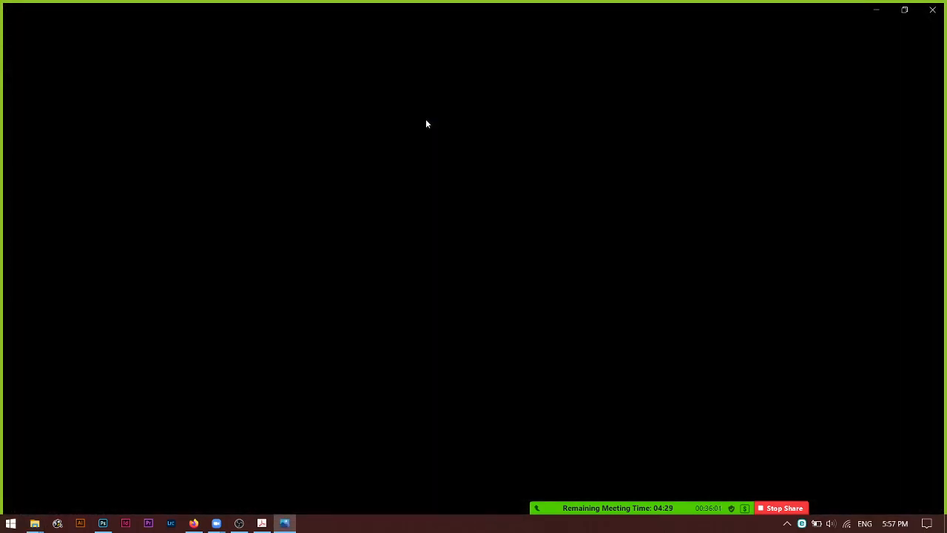
key(Left)
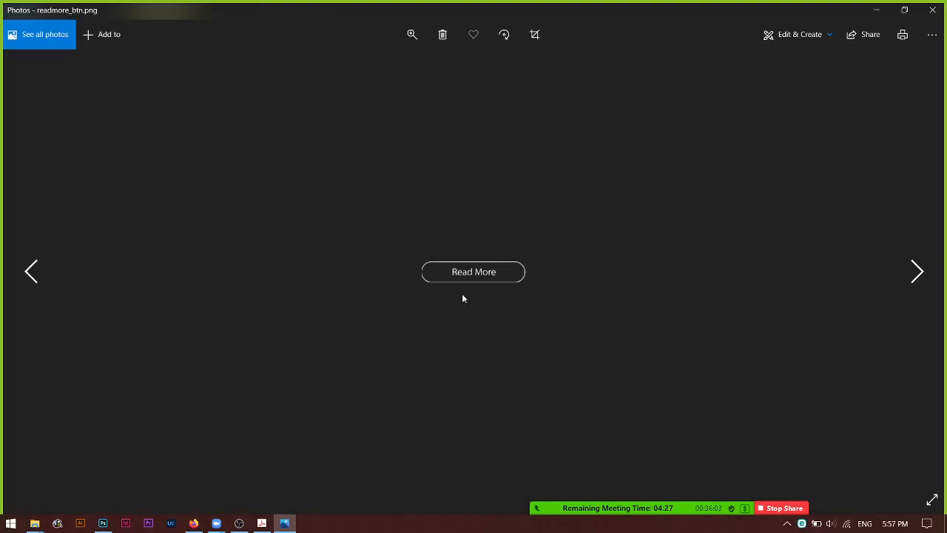
key(Right)
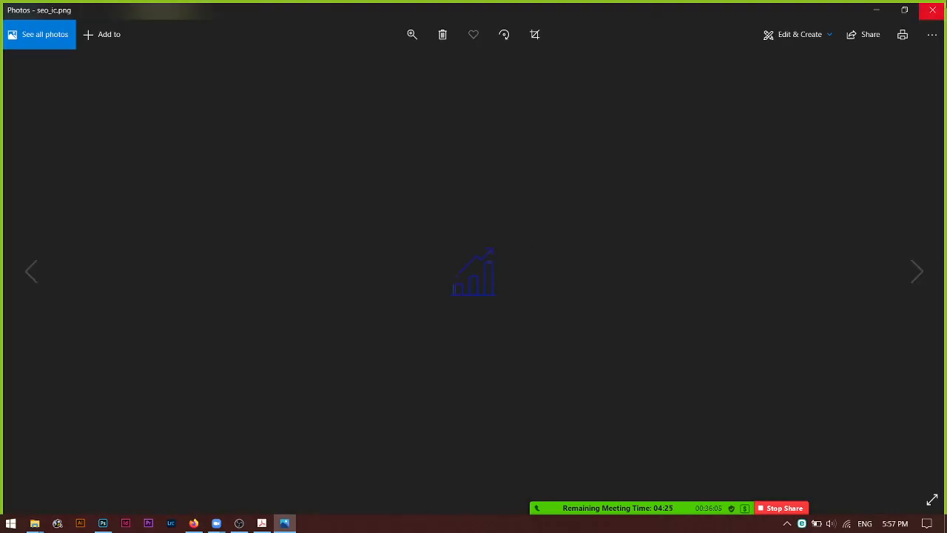
click(932, 10)
right_click(424, 191)
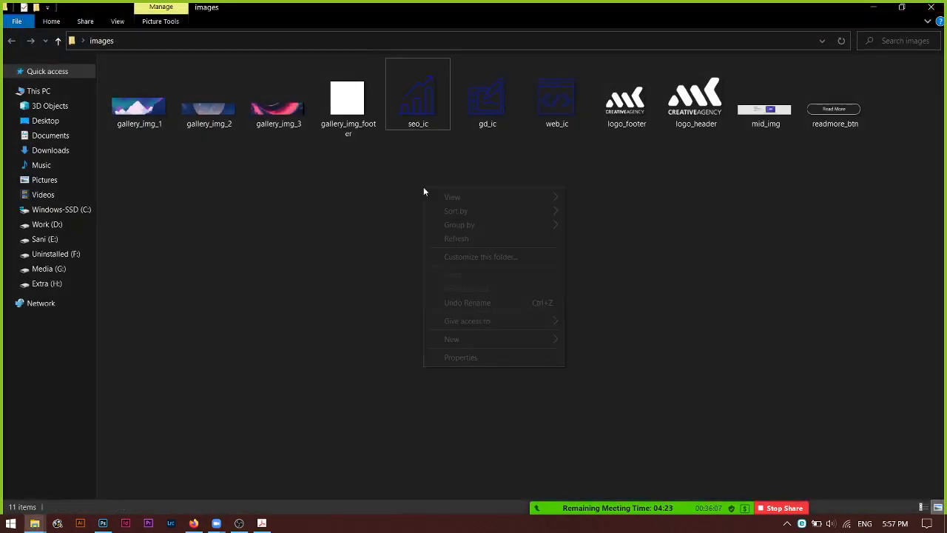
Refresh the images folder so its files are re-sorted, and close the folder window.
click(456, 238)
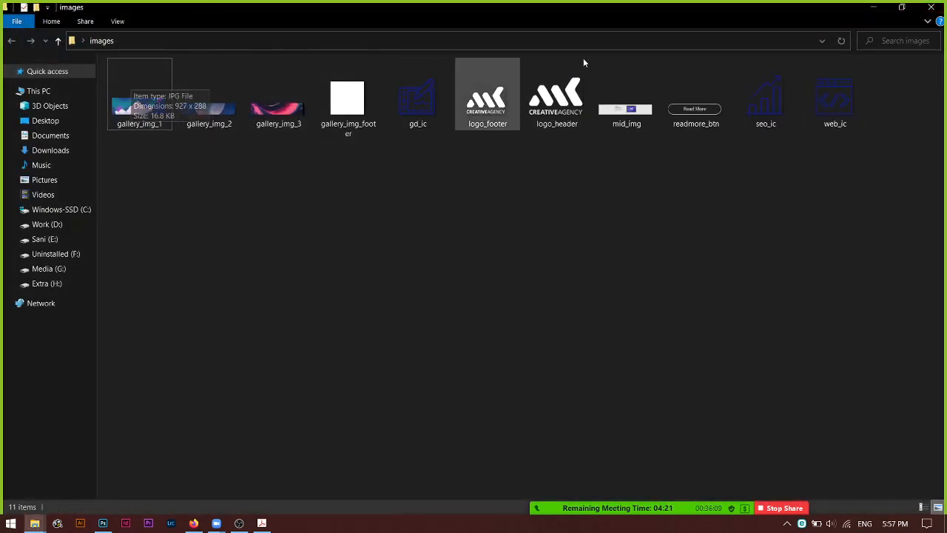
click(931, 8)
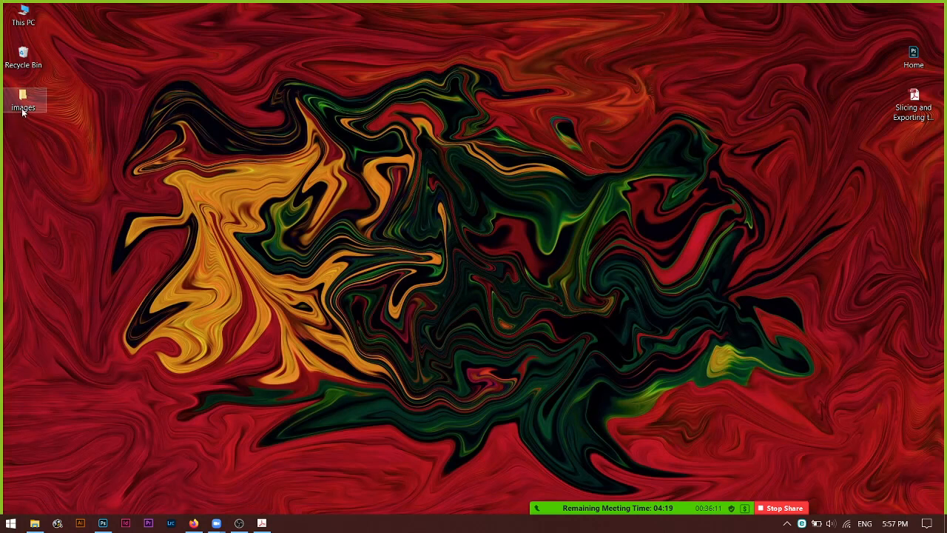
drag(57, 141, 14, 101)
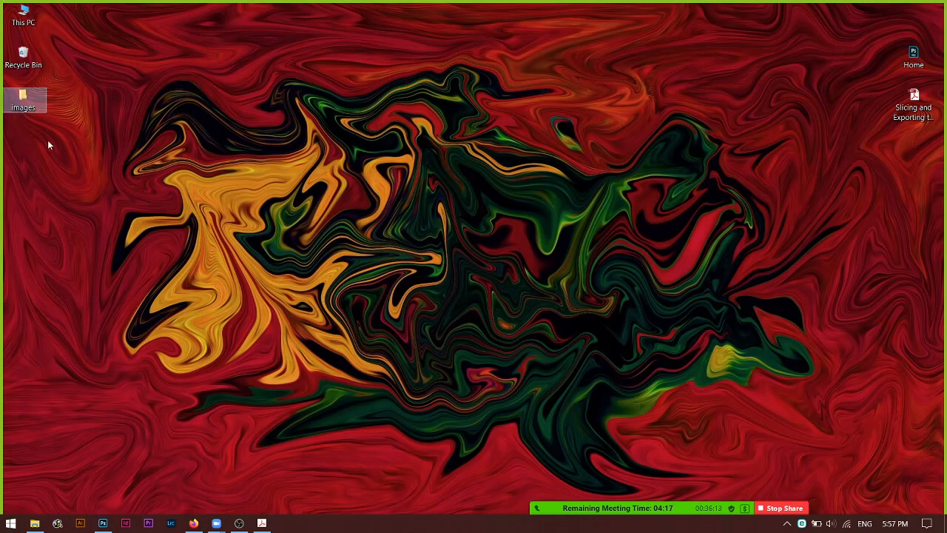
right_click(89, 310)
click(116, 342)
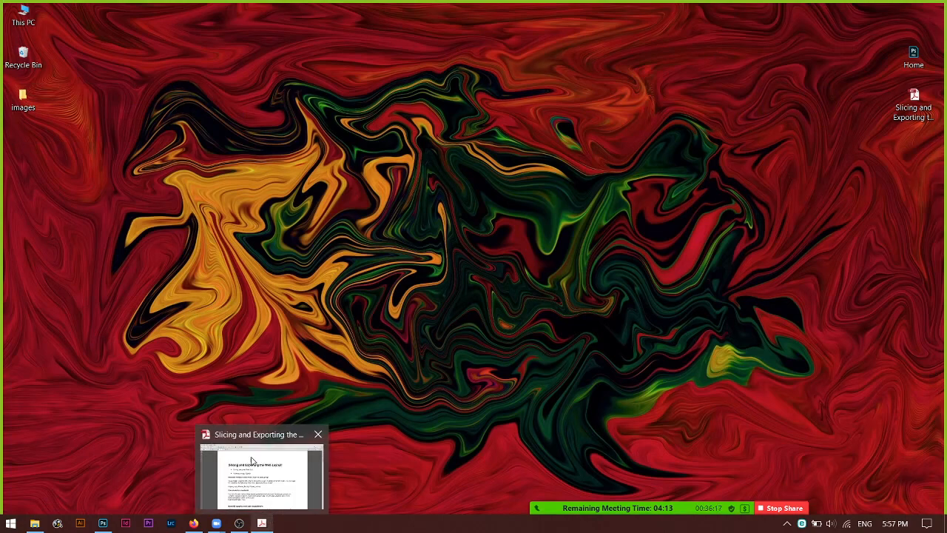
right_click(168, 292)
click(178, 323)
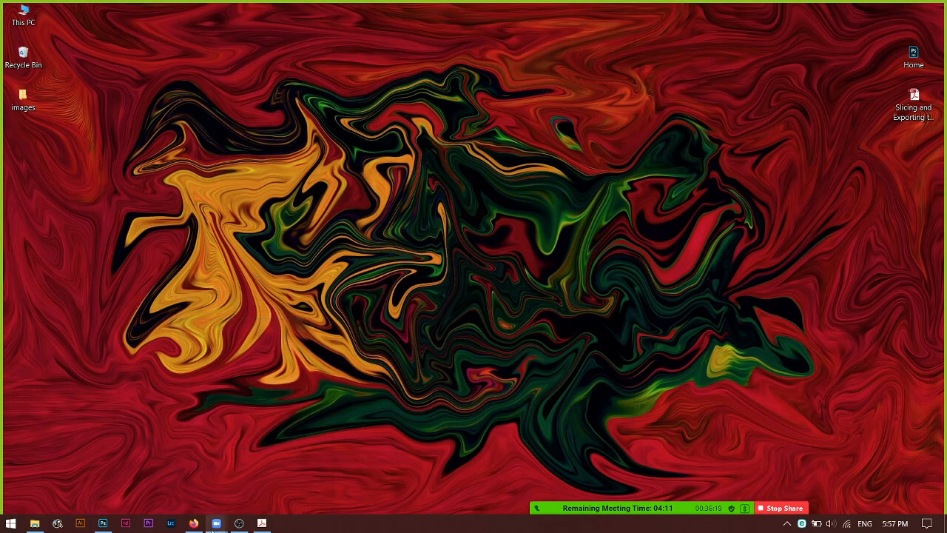
Switch to Photoshop with Home.psd and collapse the header layer group.
click(103, 524)
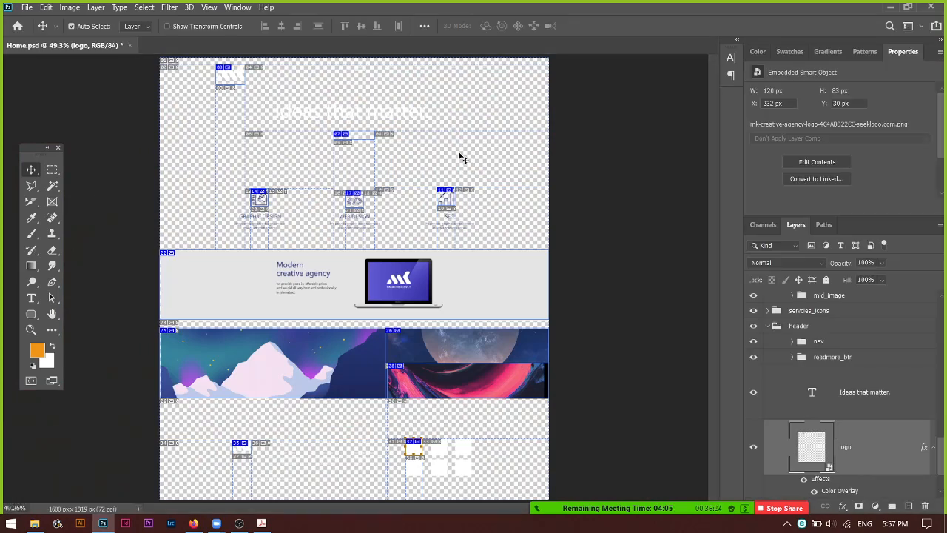
click(767, 325)
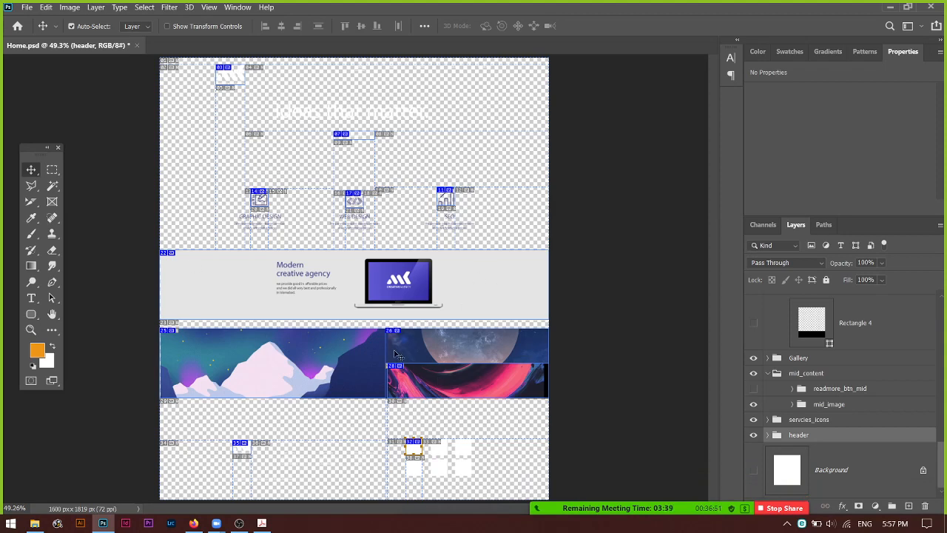
Delete the single slice around the footer logo using the Slice Select tool.
click(209, 8)
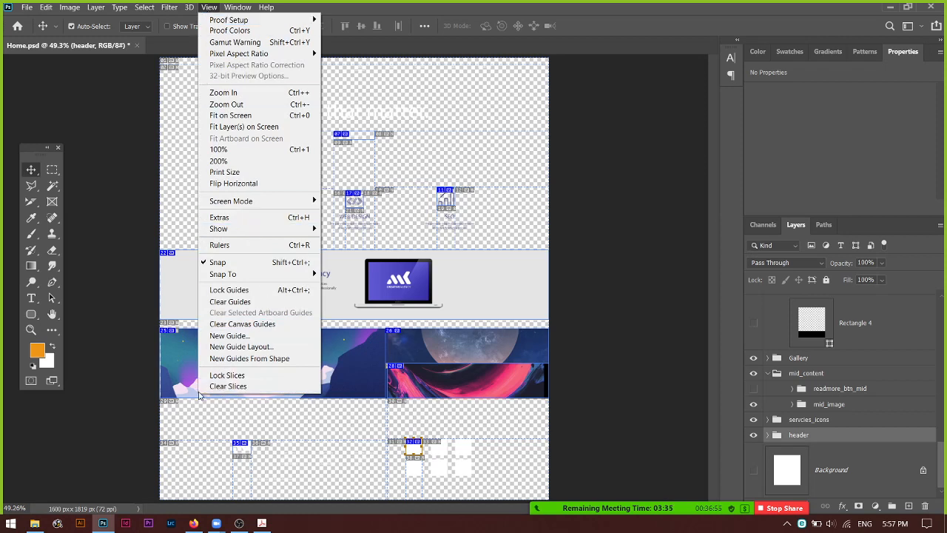
click(31, 206)
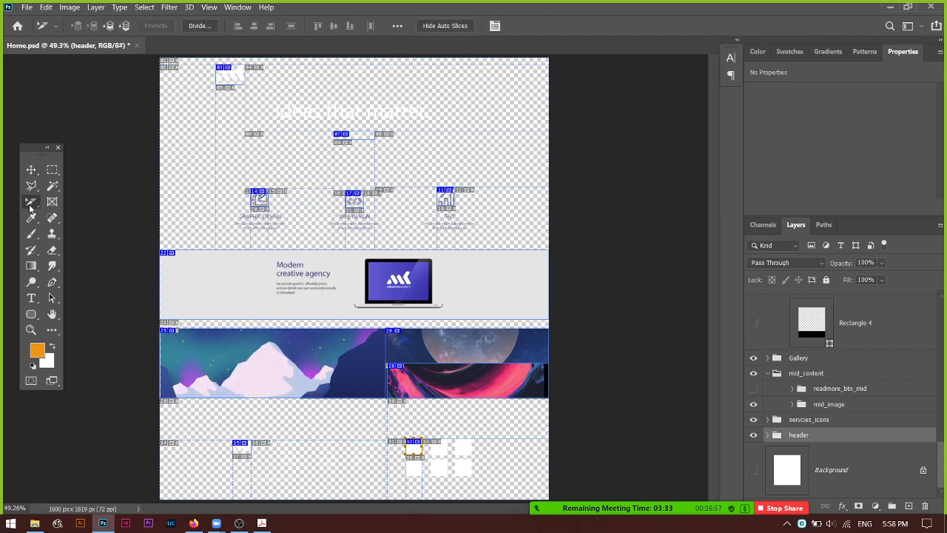
click(249, 445)
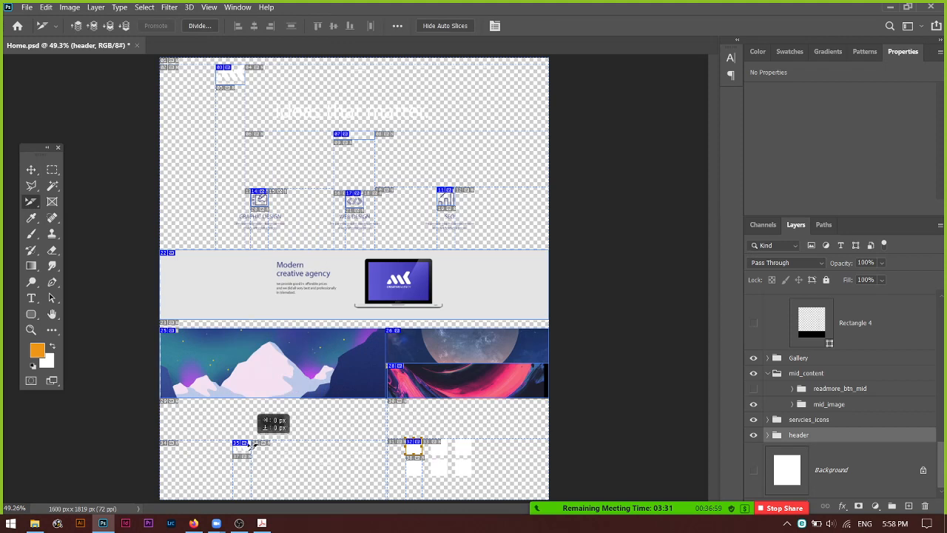
key(Delete)
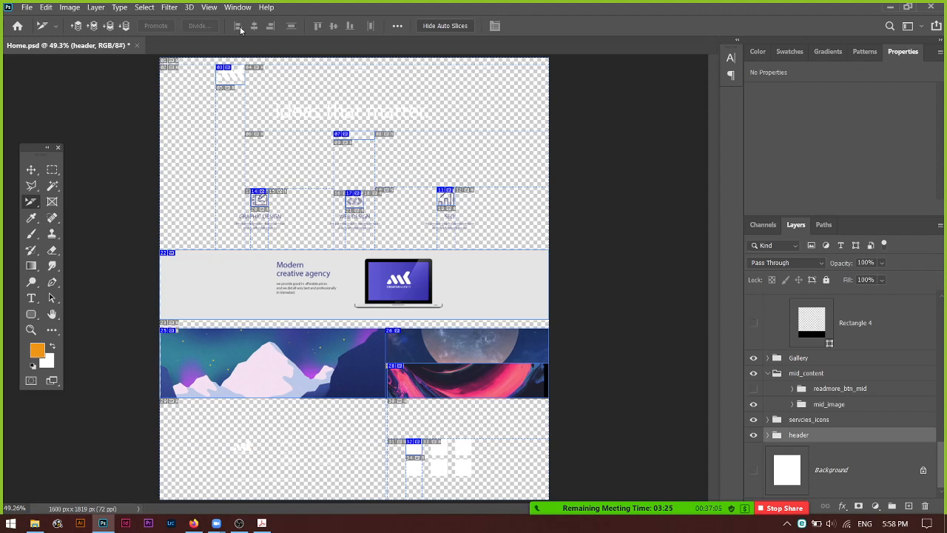
Clear all remaining slices from the layout, return to the Move tool and deselect the layers.
click(209, 7)
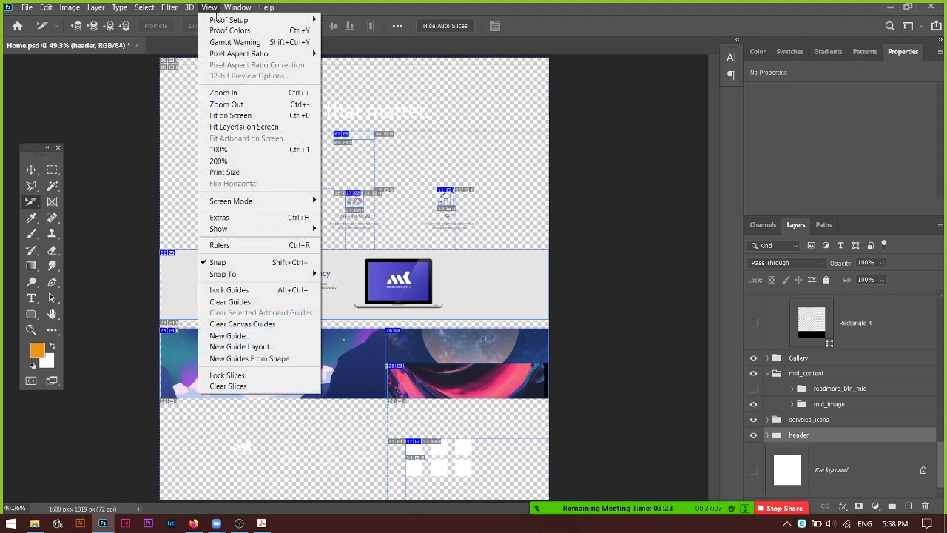
click(227, 386)
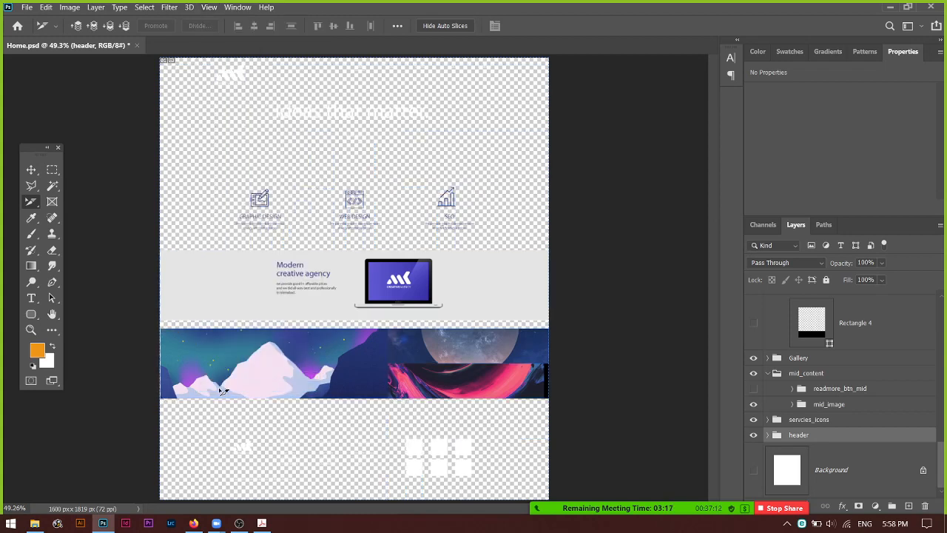
click(34, 172)
click(109, 150)
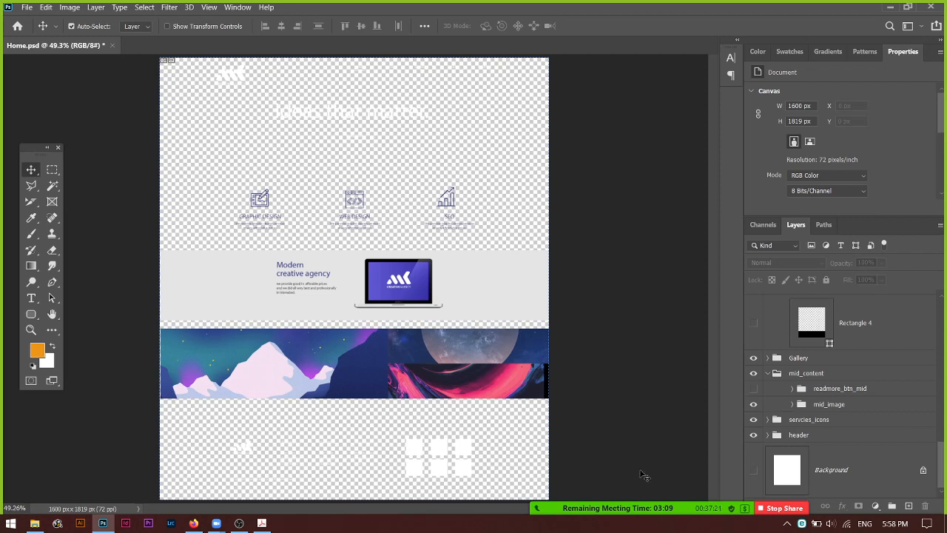
Open the Zoom meeting chat, move its window beside the web layout and enlarge it to read the messages.
mouse_move(696, 503)
mouse_move(615, 527)
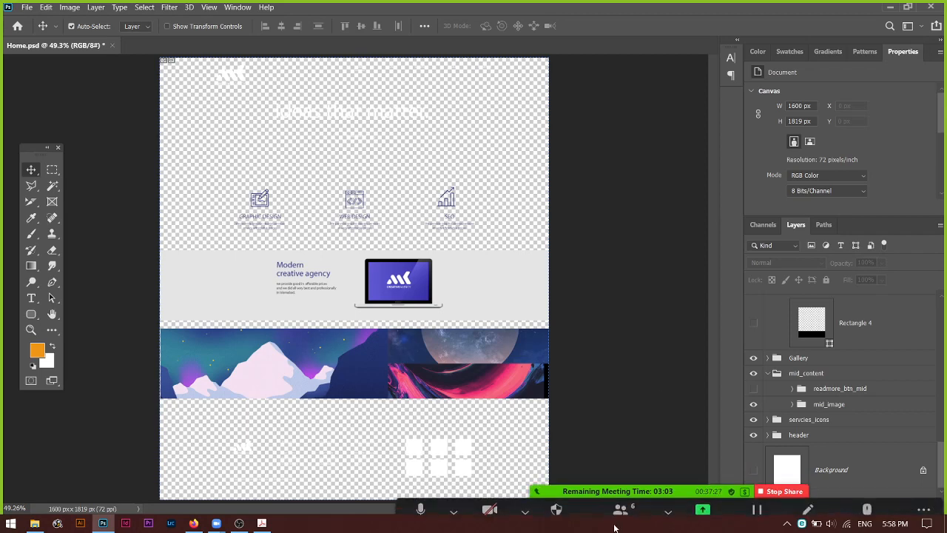
click(923, 497)
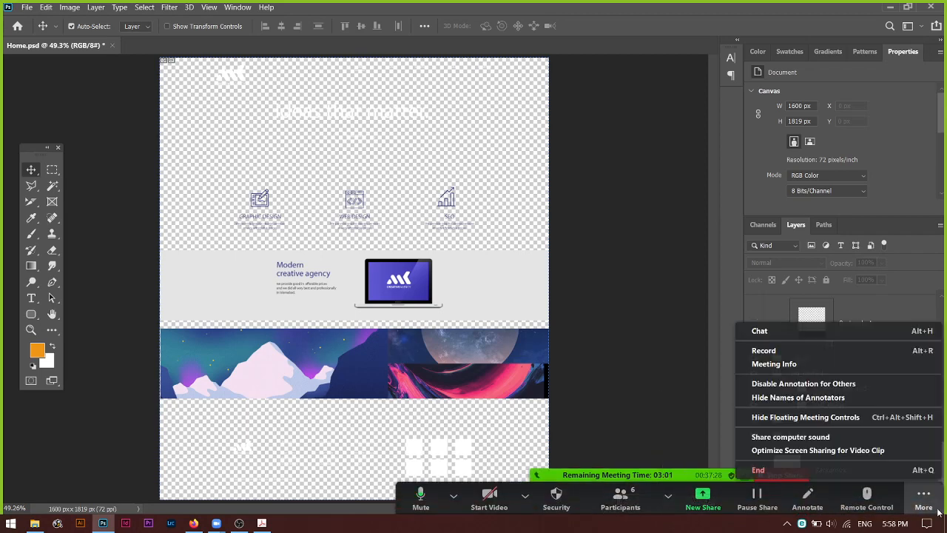
click(899, 334)
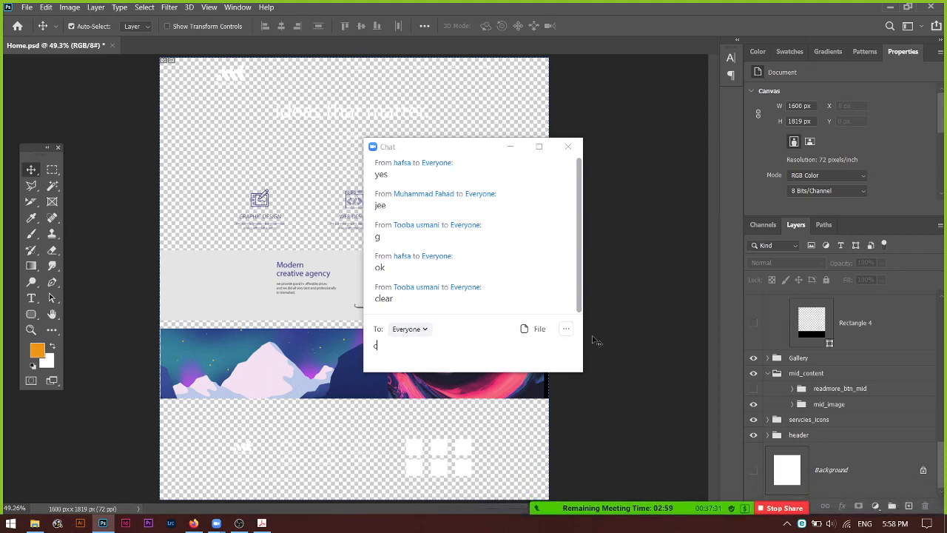
key(BackSpace)
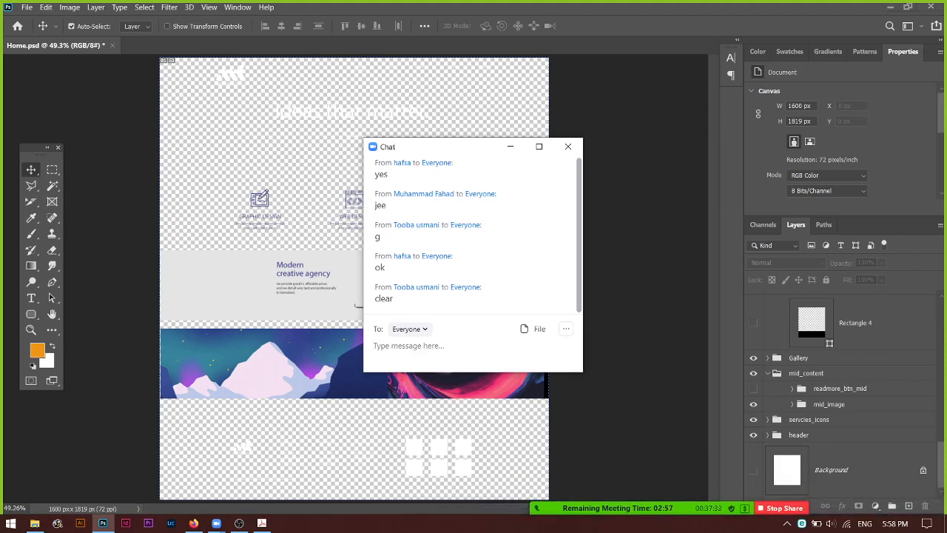
drag(441, 151, 639, 80)
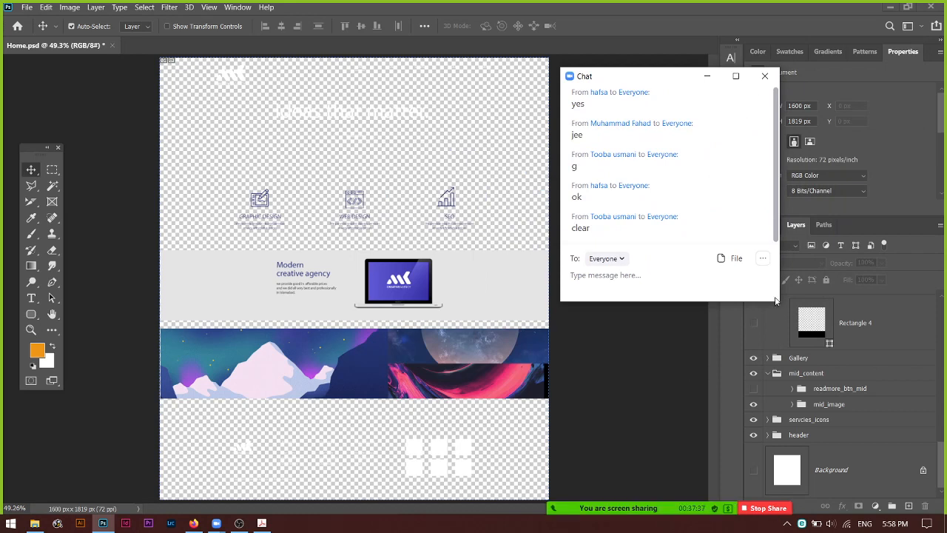
drag(776, 301, 856, 377)
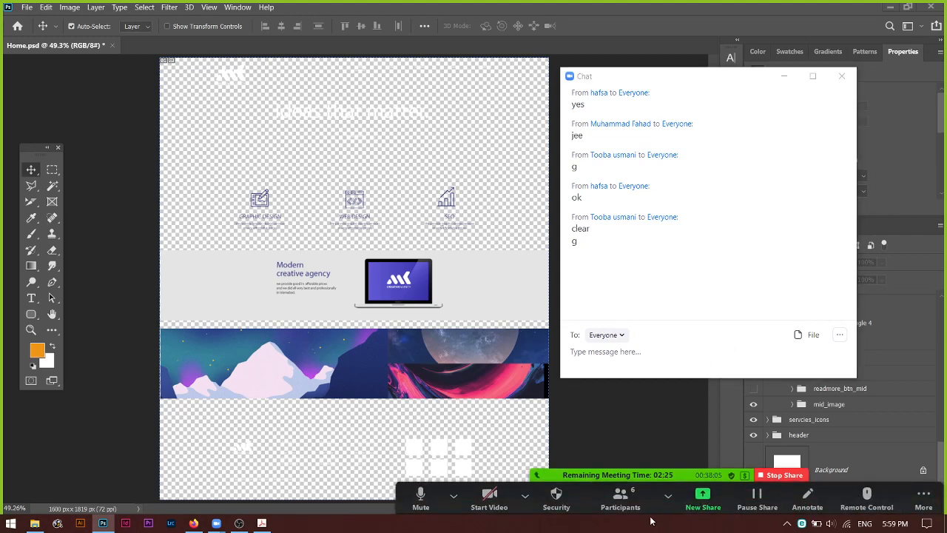
Check the meeting's participant list and minimize both the participants and chat windows.
click(620, 499)
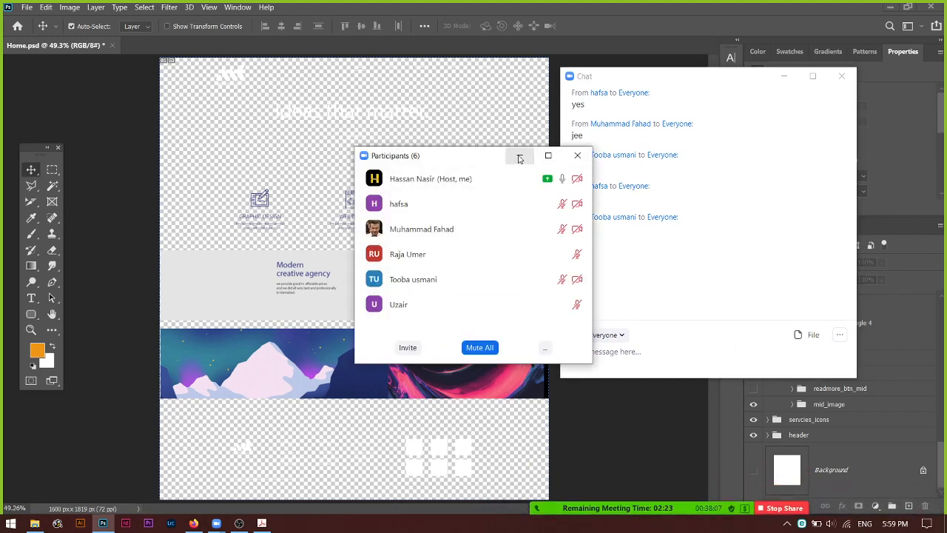
click(519, 159)
click(784, 75)
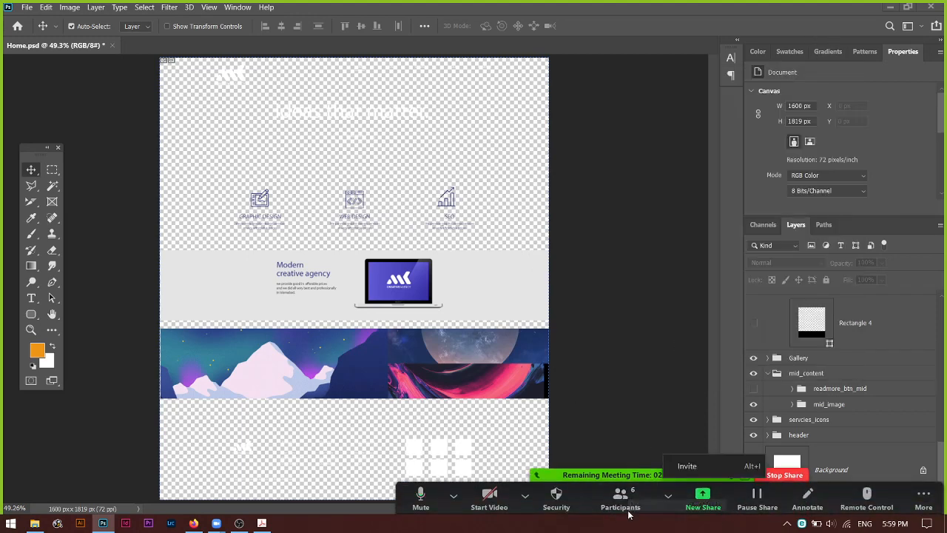
End the current Zoom meeting.
click(911, 510)
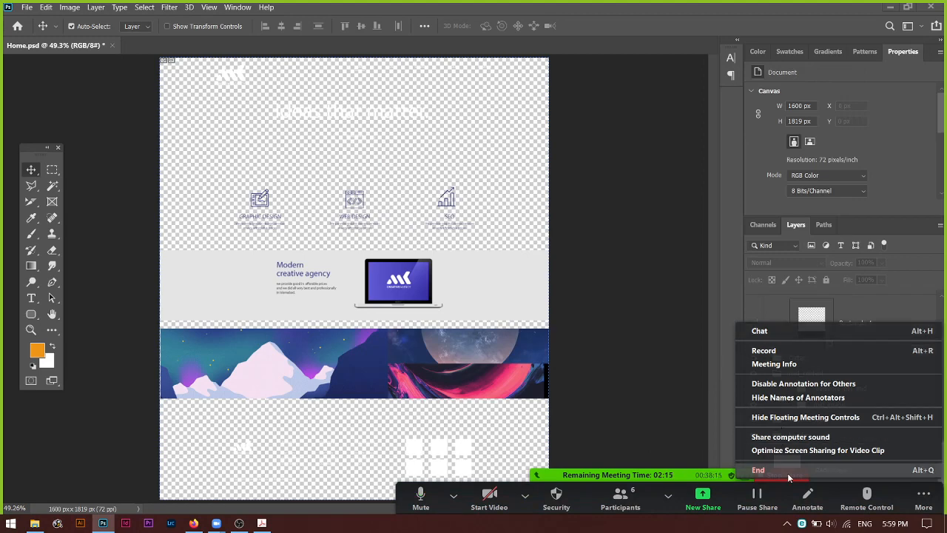
click(758, 470)
click(500, 235)
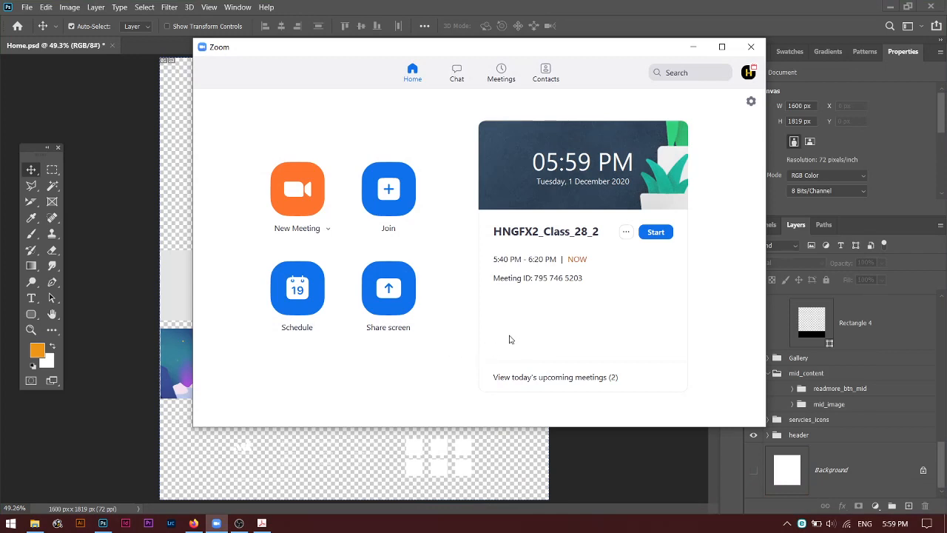
Start the scheduled meeting HNGFX2_Class_28_2 again from Zoom's list of upcoming meetings.
click(497, 77)
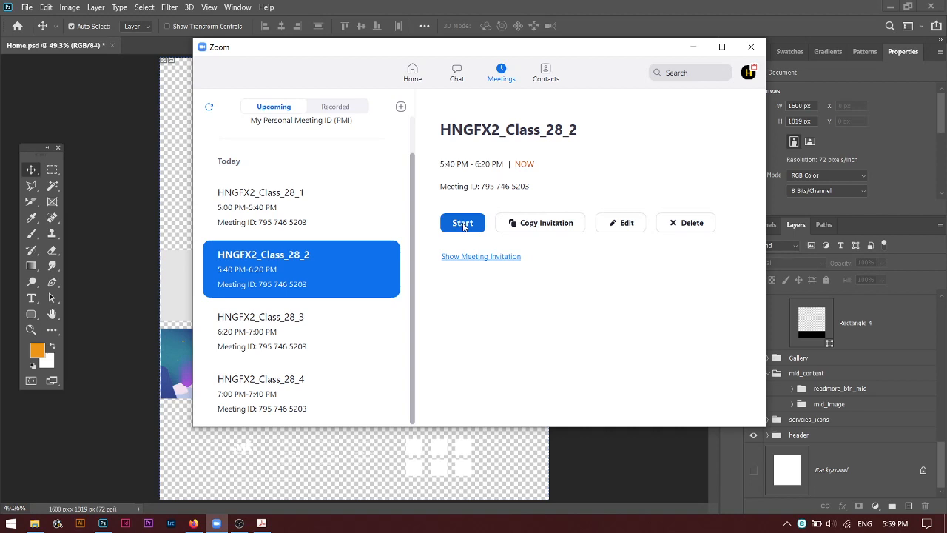
click(336, 310)
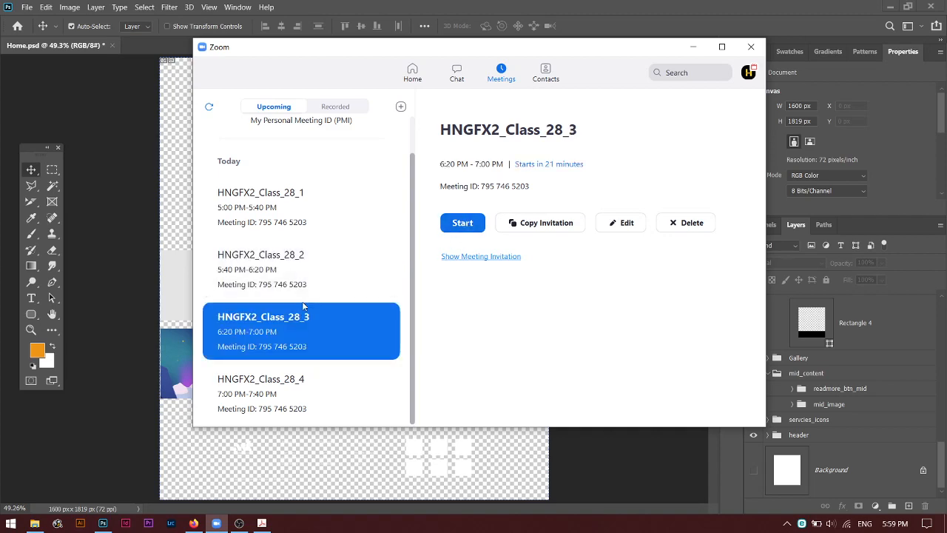
click(307, 275)
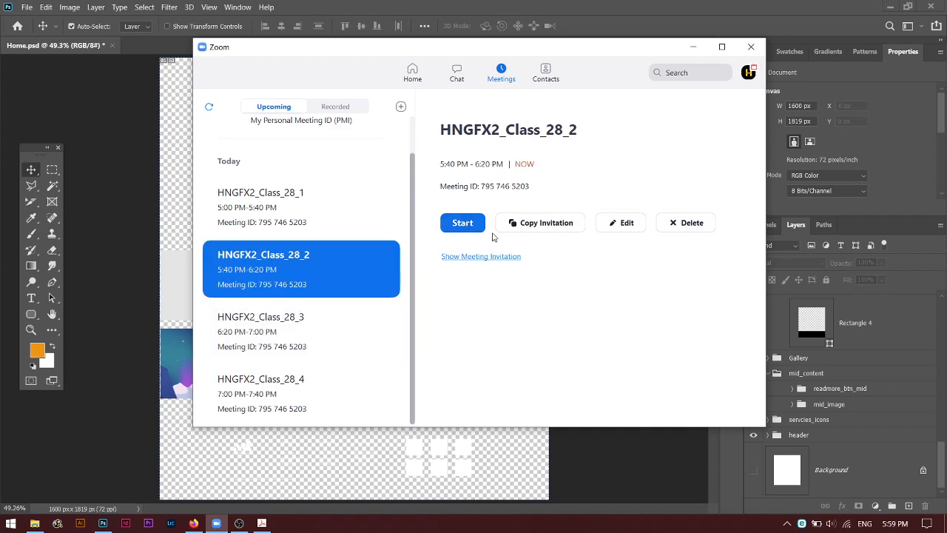
click(462, 223)
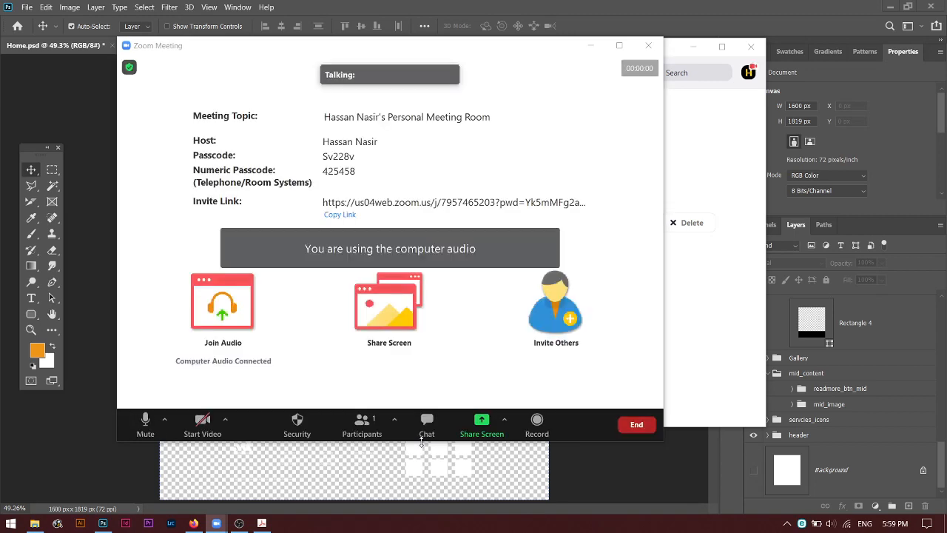
Show the participant list and mute all participants, turning off the option that lets them unmute themselves.
click(368, 436)
click(767, 424)
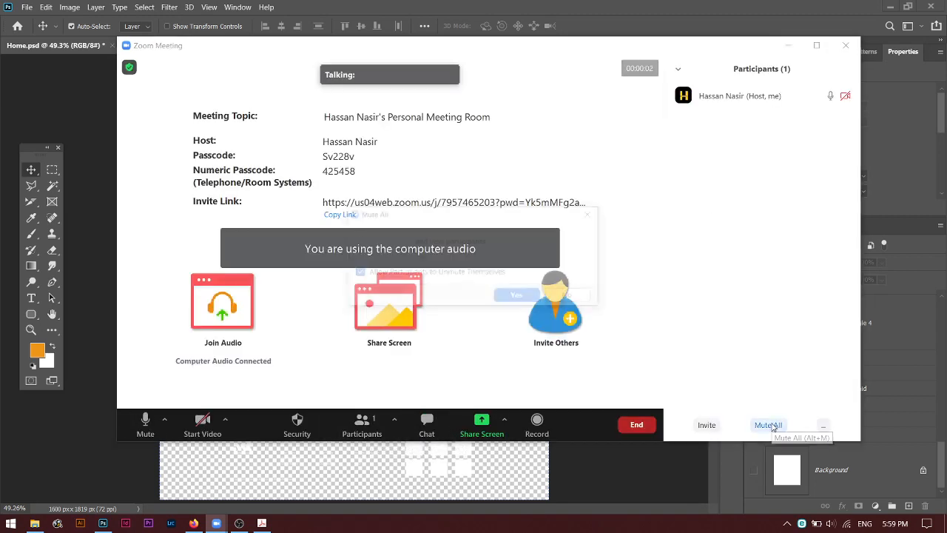
click(475, 275)
click(519, 296)
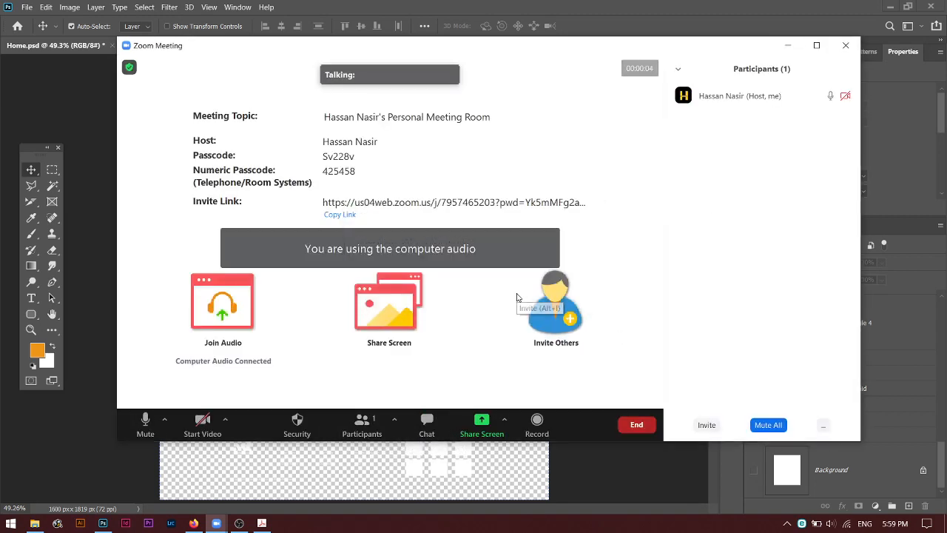
Minimize the Zoom meeting window and the main Zoom window.
click(787, 46)
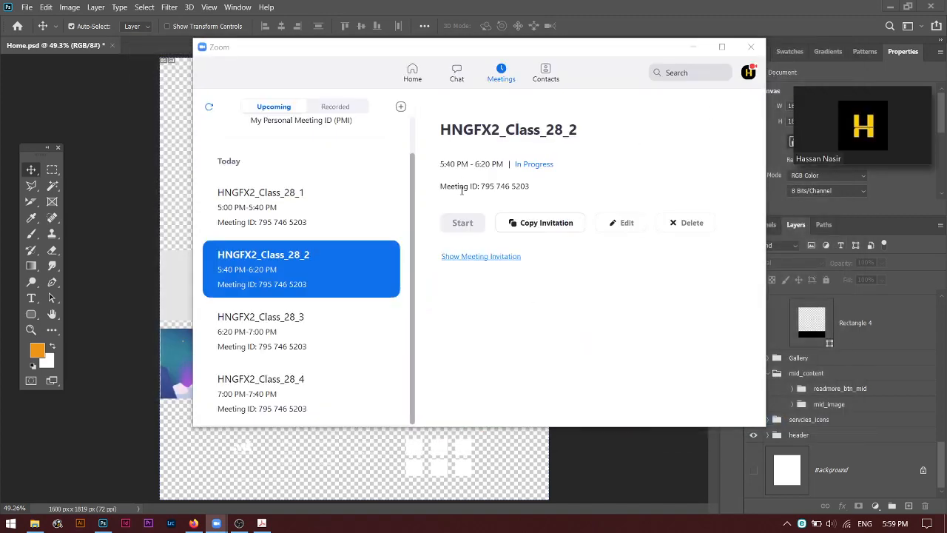
click(693, 46)
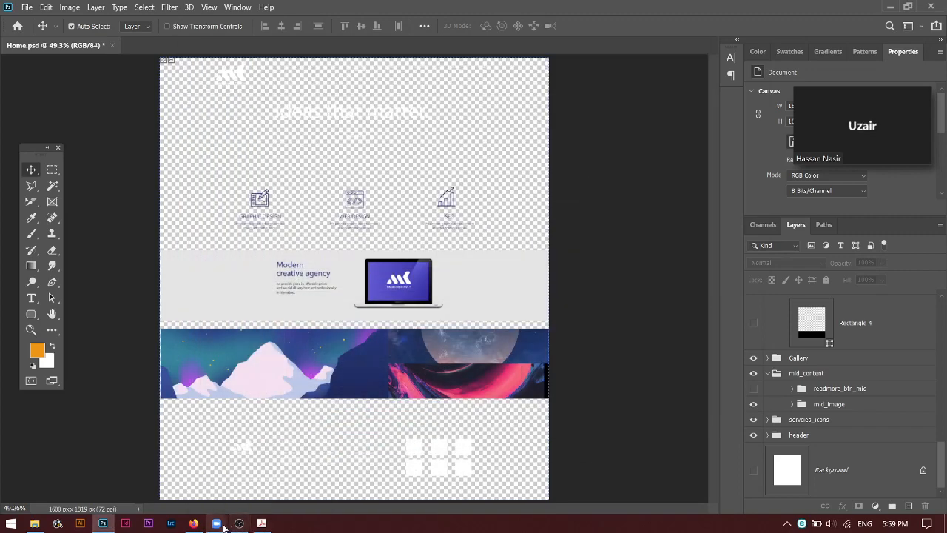
Restore the Zoom meeting window and share the entire screen with the participants.
click(221, 527)
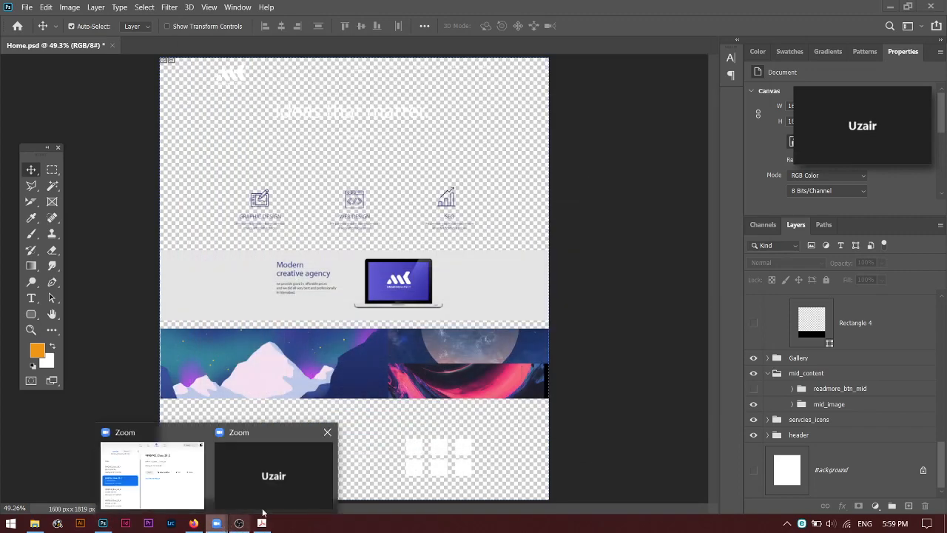
click(286, 494)
click(919, 154)
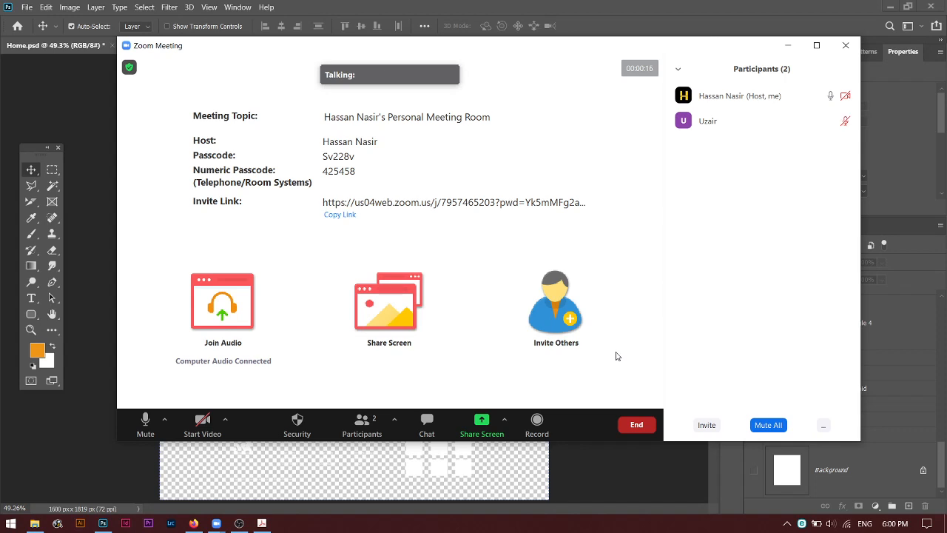
click(481, 422)
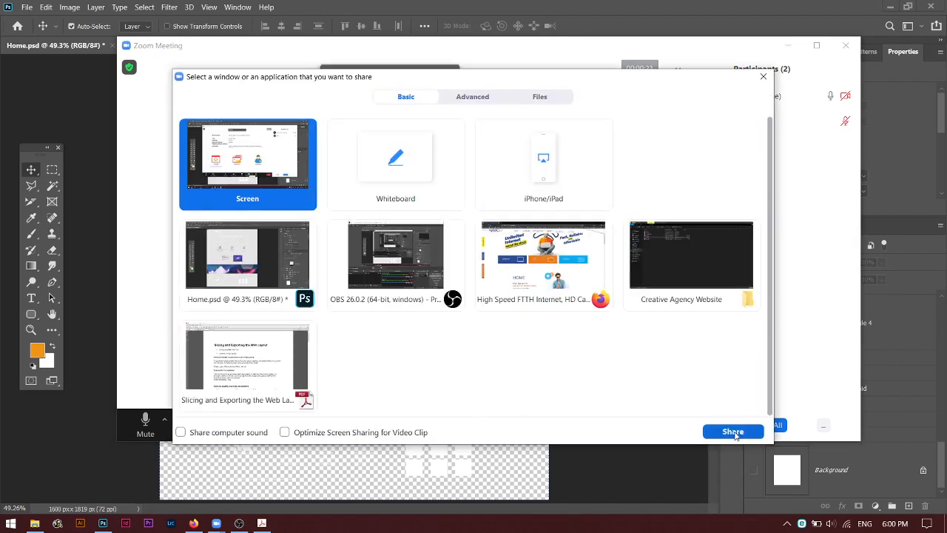
click(732, 431)
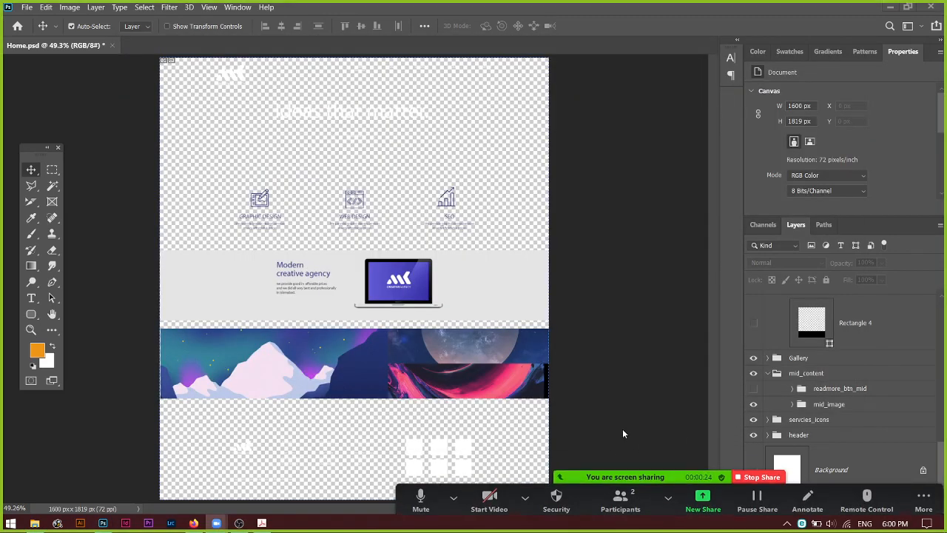
Check the participant list during the screen share and minimize it.
click(633, 511)
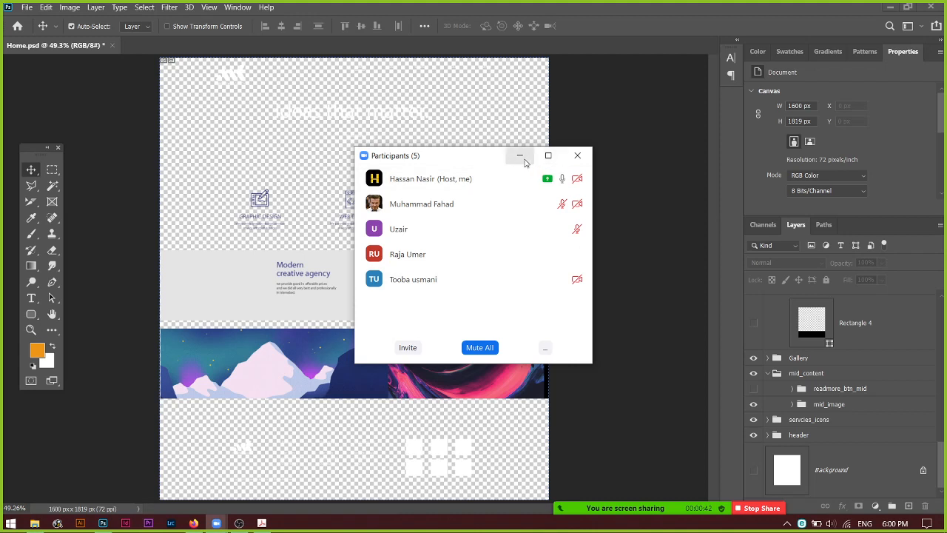
click(520, 157)
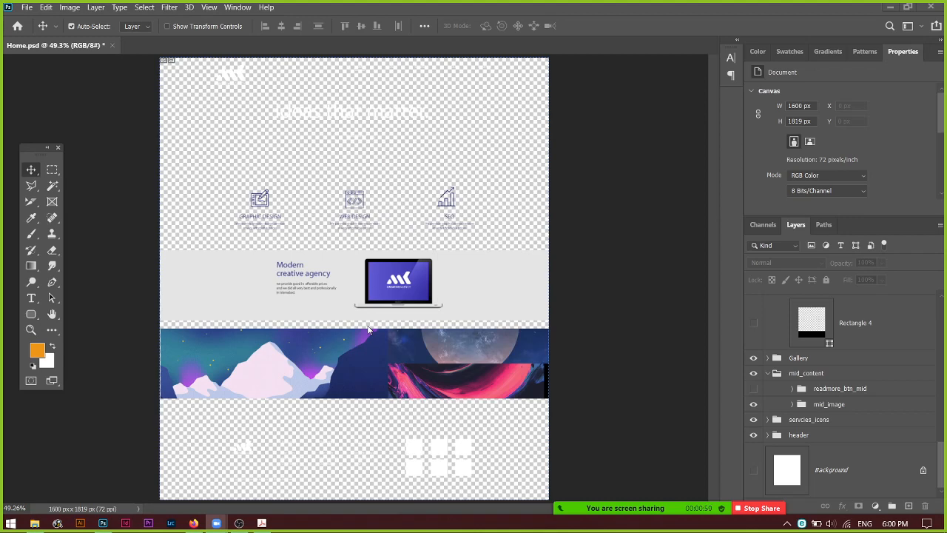
click(596, 501)
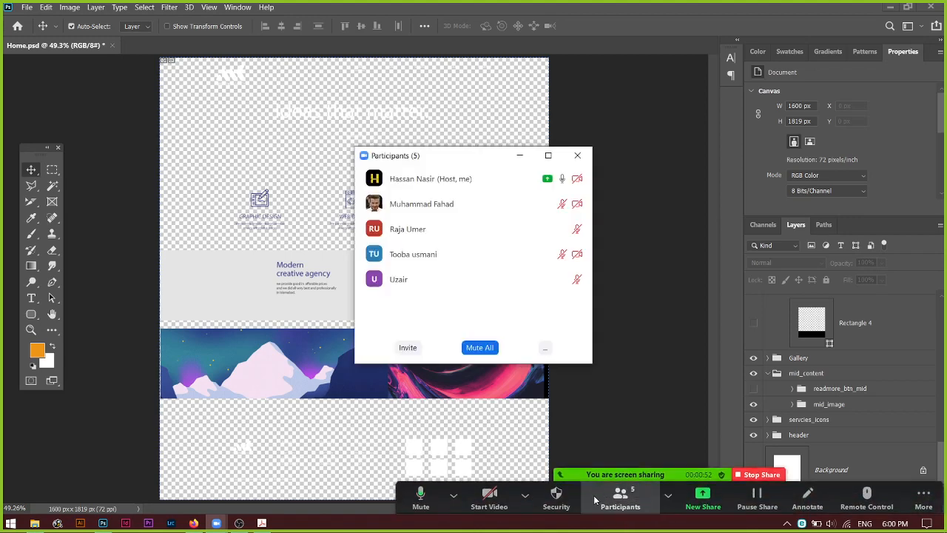
click(519, 155)
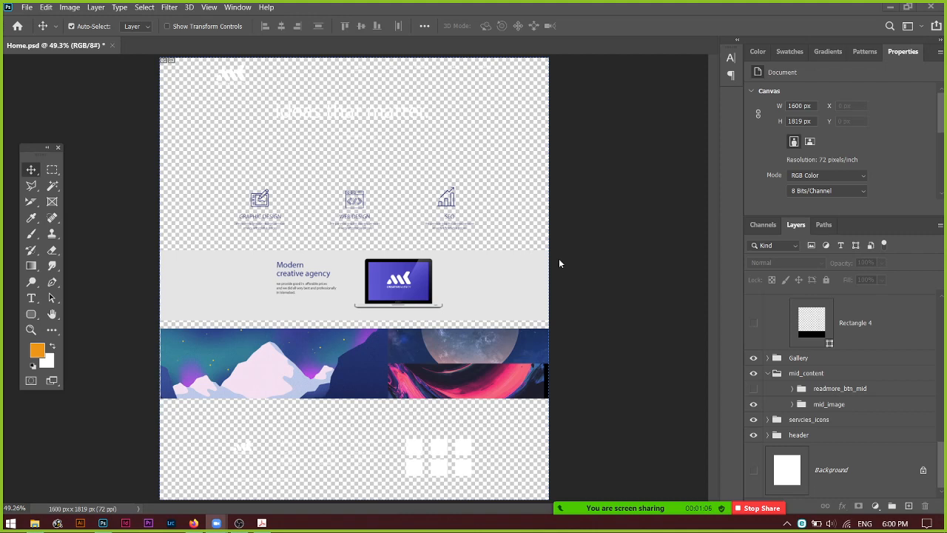
Turn the Background layer, the readmore_btn_mid group and the footer's Rectangle 4 layer visible in Home.psd.
click(754, 473)
click(754, 473)
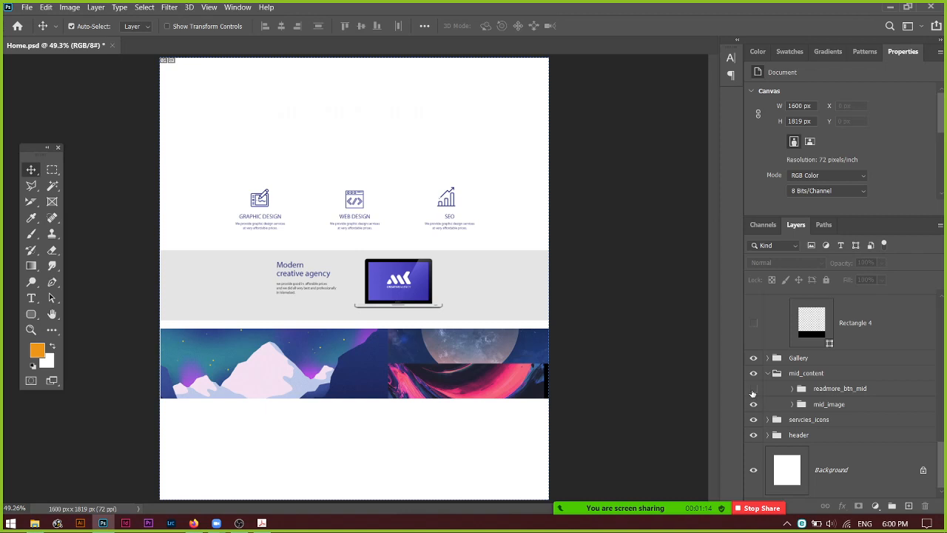
click(753, 389)
scroll(753, 392, up, 1)
click(753, 354)
scroll(754, 358, up, 2)
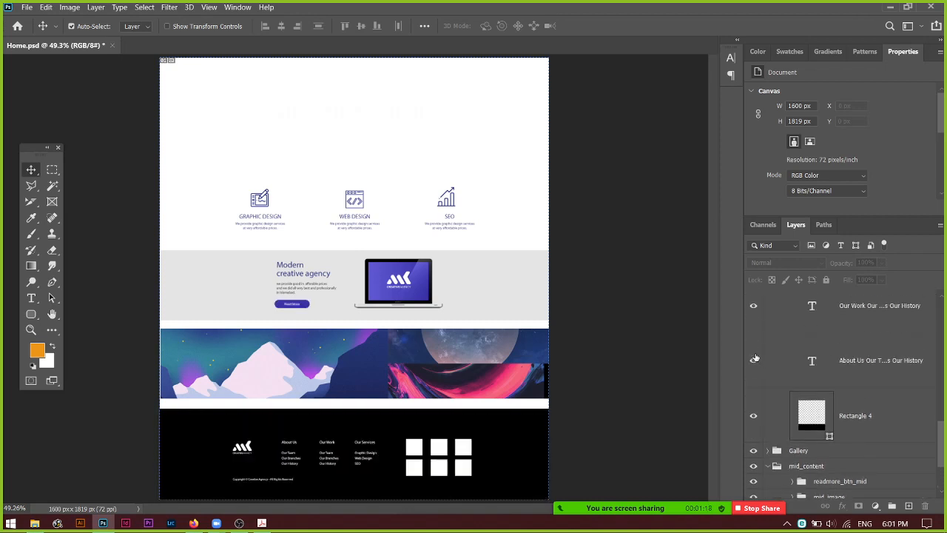
scroll(754, 357, up, 3)
scroll(748, 358, down, 2)
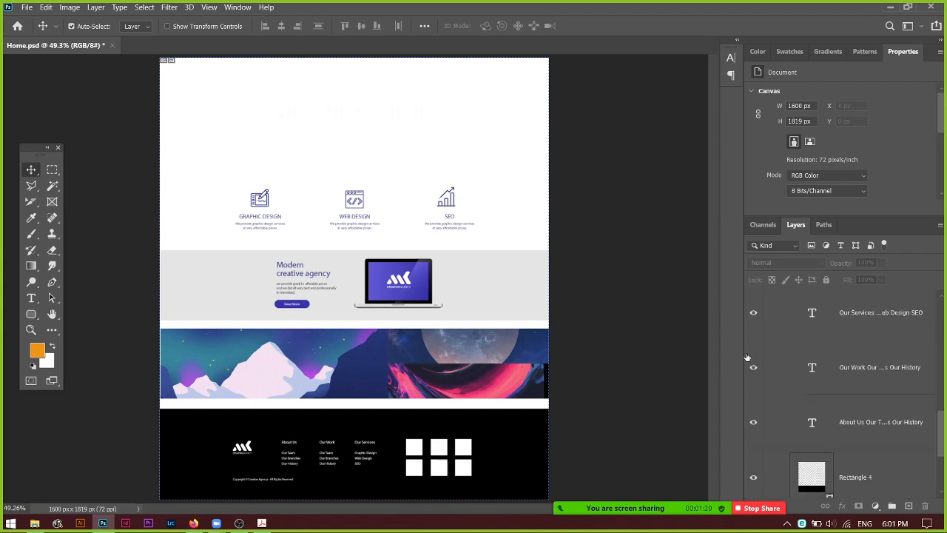
scroll(747, 358, down, 3)
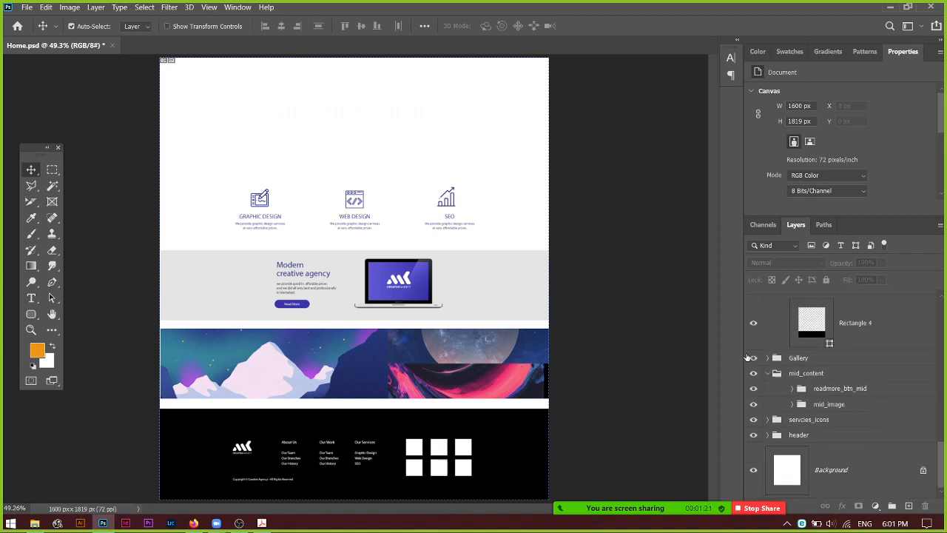
Expand the header group and make its slider_img group visible.
click(769, 435)
scroll(768, 440, down, 3)
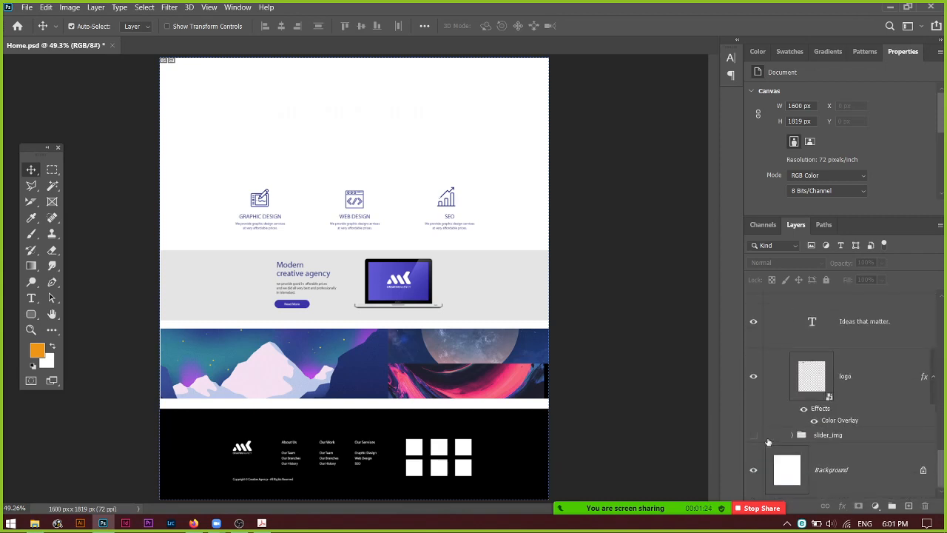
click(753, 435)
scroll(773, 444, up, 2)
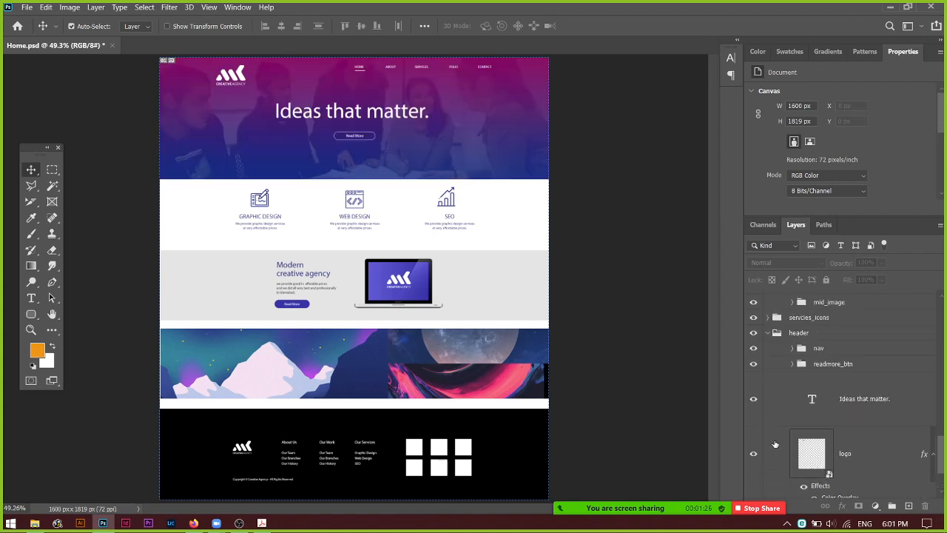
Collapse the header, mid_content and footer layer groups.
scroll(775, 444, up, 2)
click(771, 414)
click(770, 416)
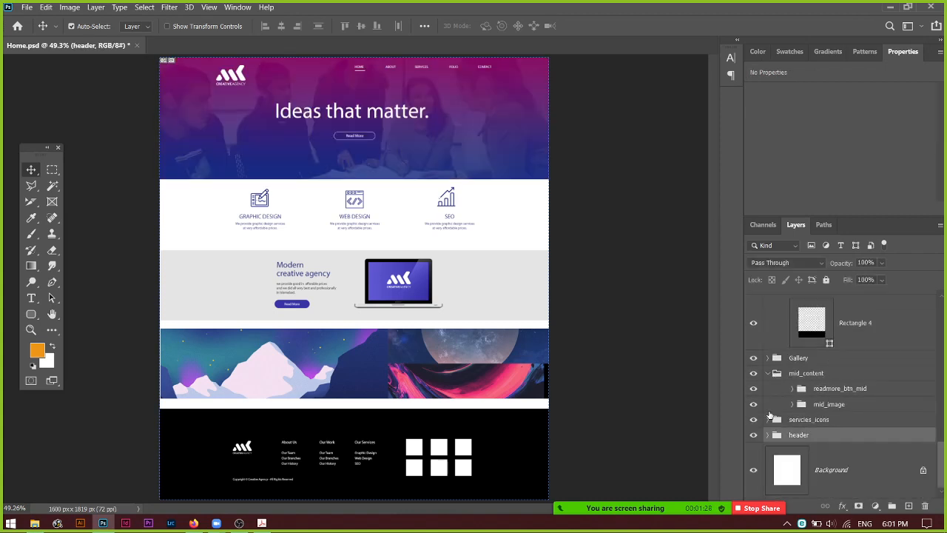
click(766, 374)
scroll(765, 377, up, 3)
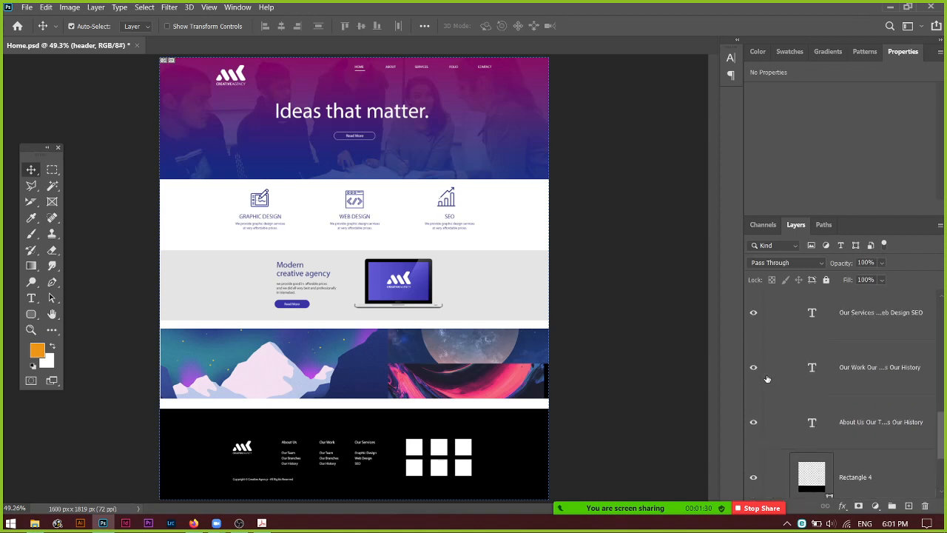
scroll(766, 376, up, 5)
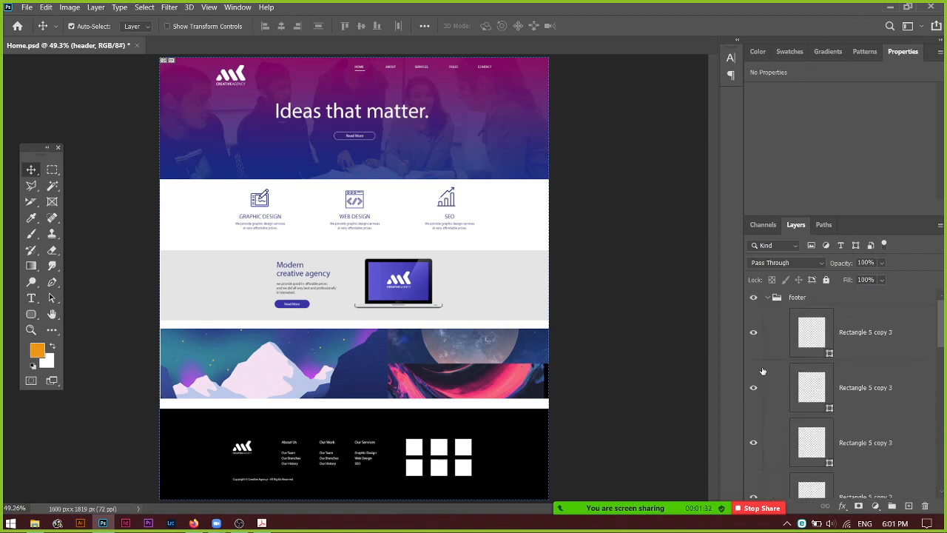
click(767, 297)
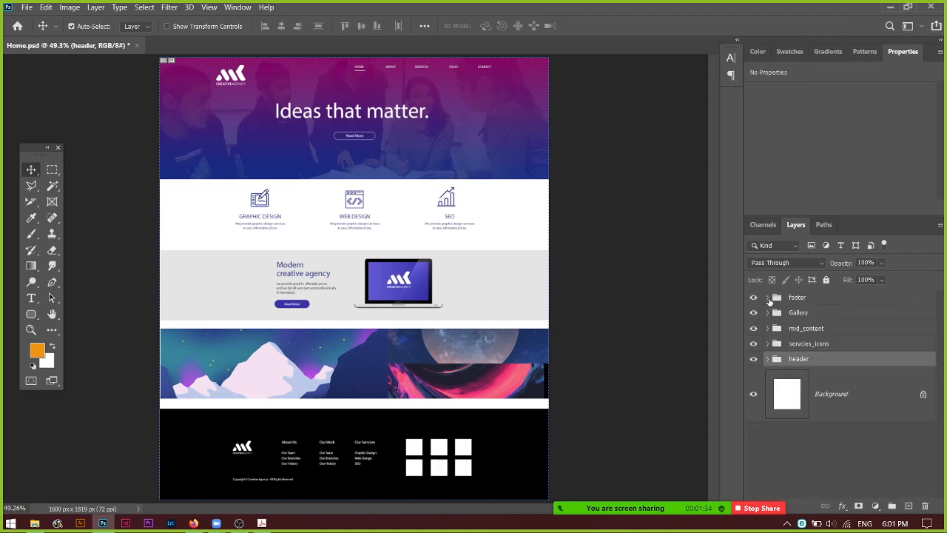
Deselect the layers, read the new message in the Zoom chat and minimize the chat window.
click(613, 305)
click(923, 503)
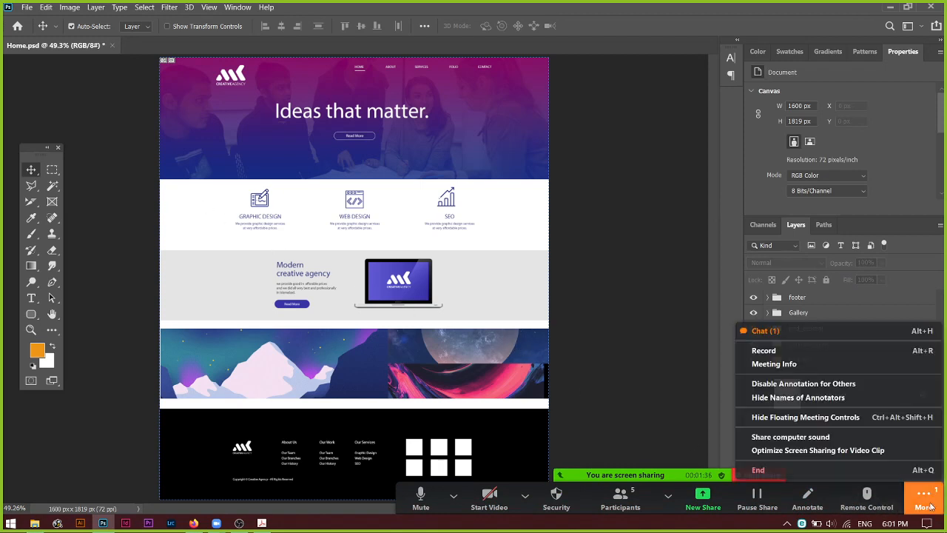
click(850, 330)
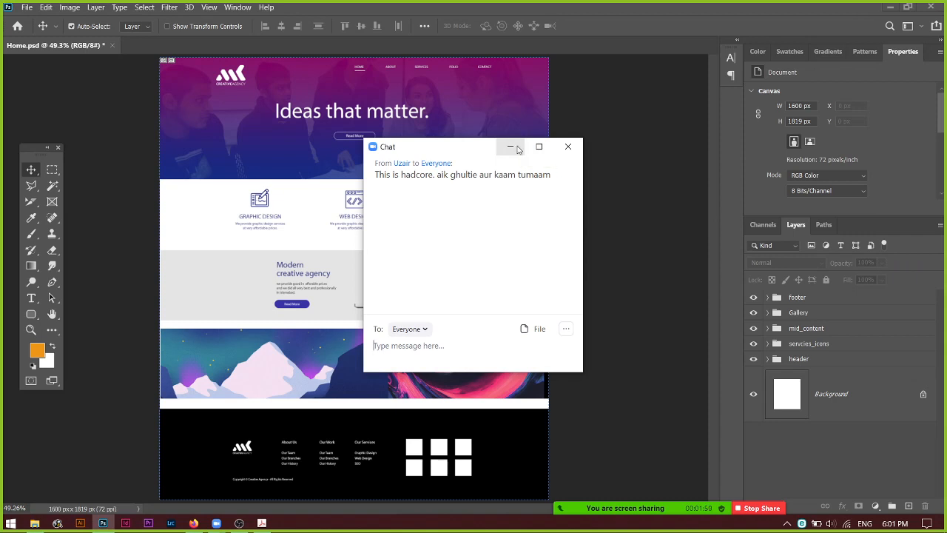
click(518, 150)
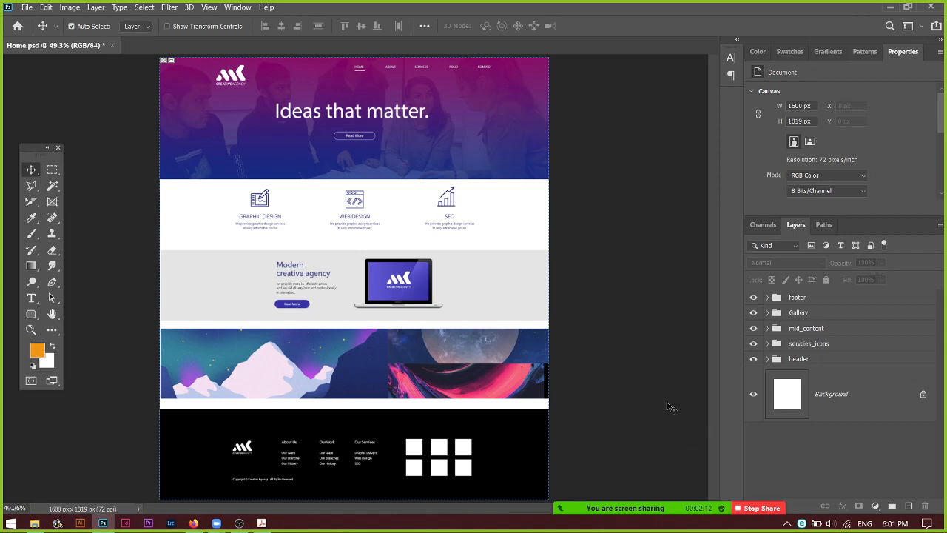
click(812, 300)
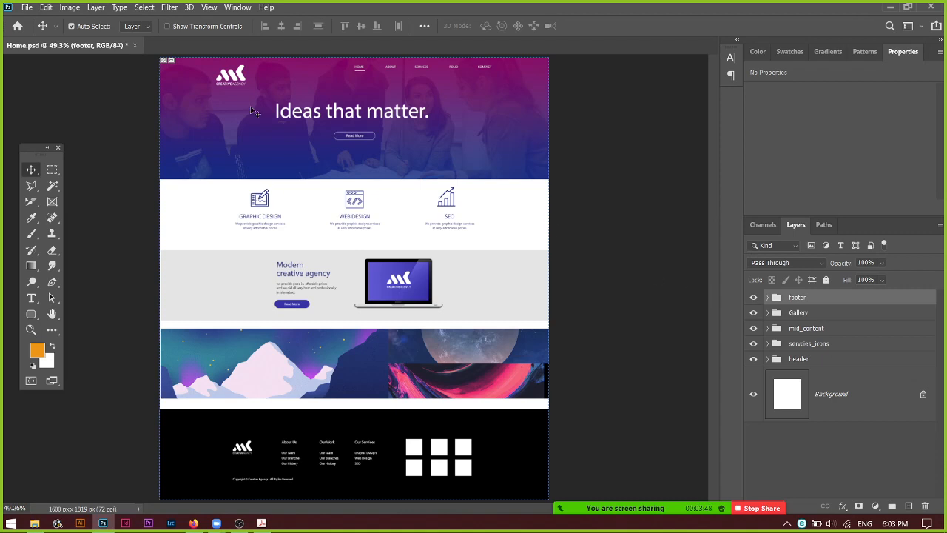
click(35, 7)
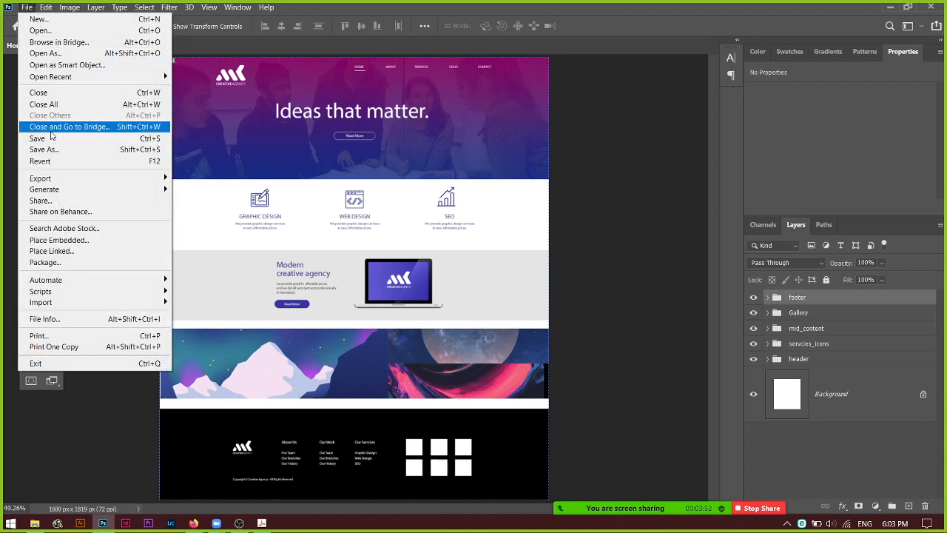
mouse_move(148, 189)
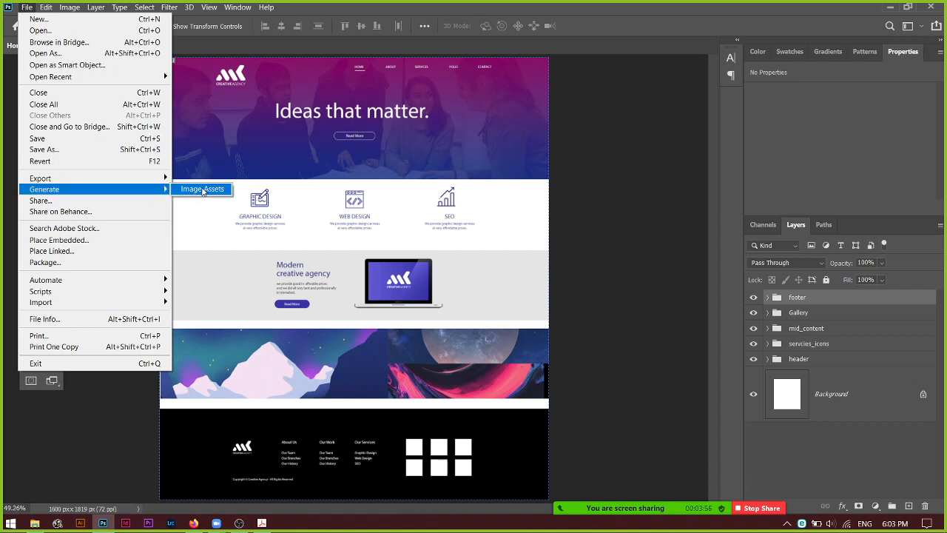
click(768, 304)
Examine the layers inside the footer group and check what it covers by hiding and showing it.
click(767, 297)
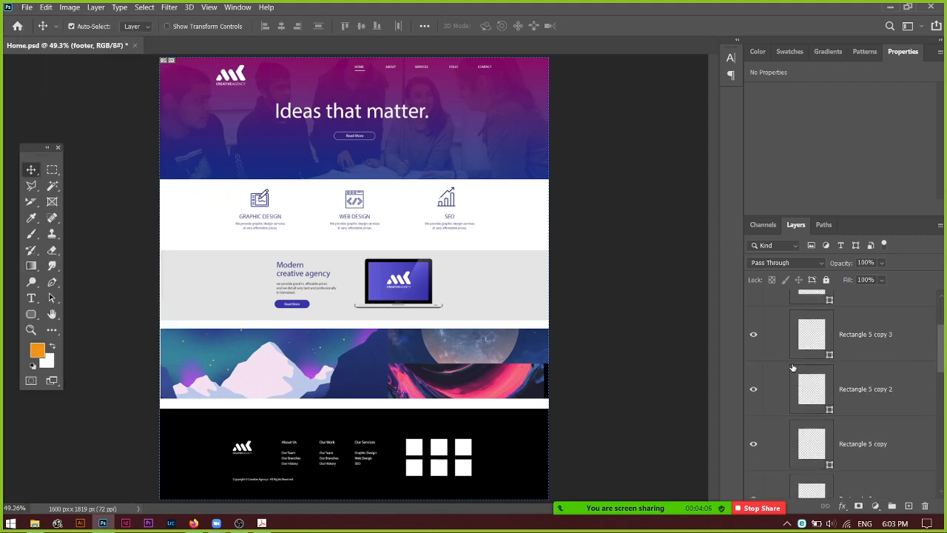
scroll(793, 368, down, 8)
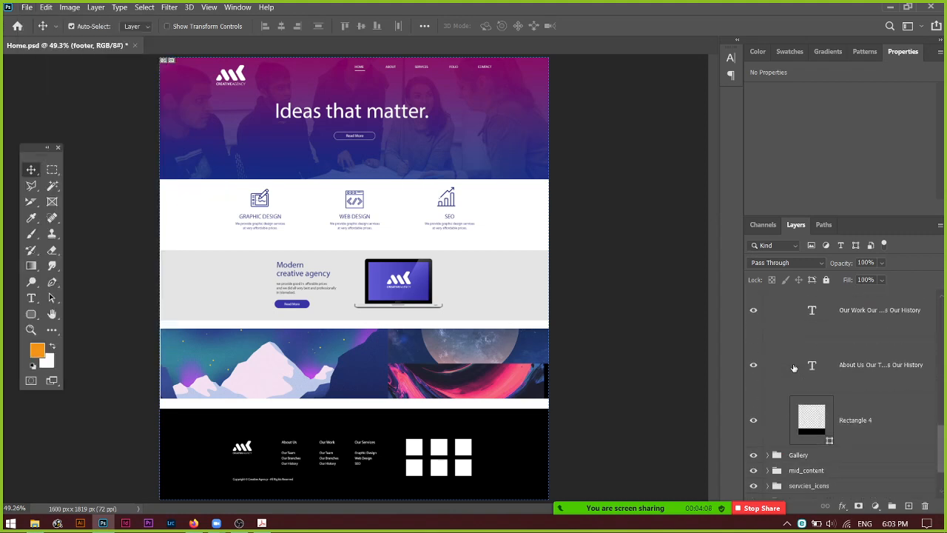
scroll(793, 368, up, 10)
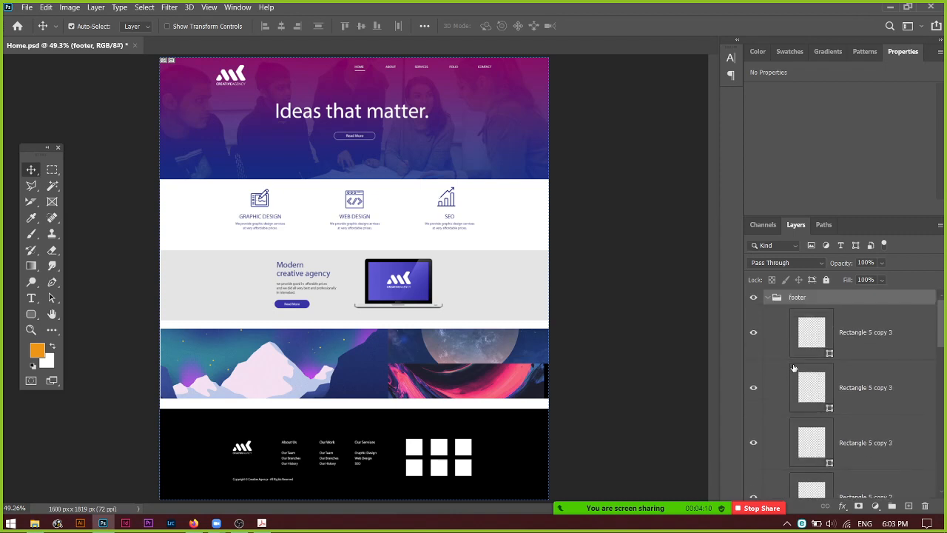
click(754, 297)
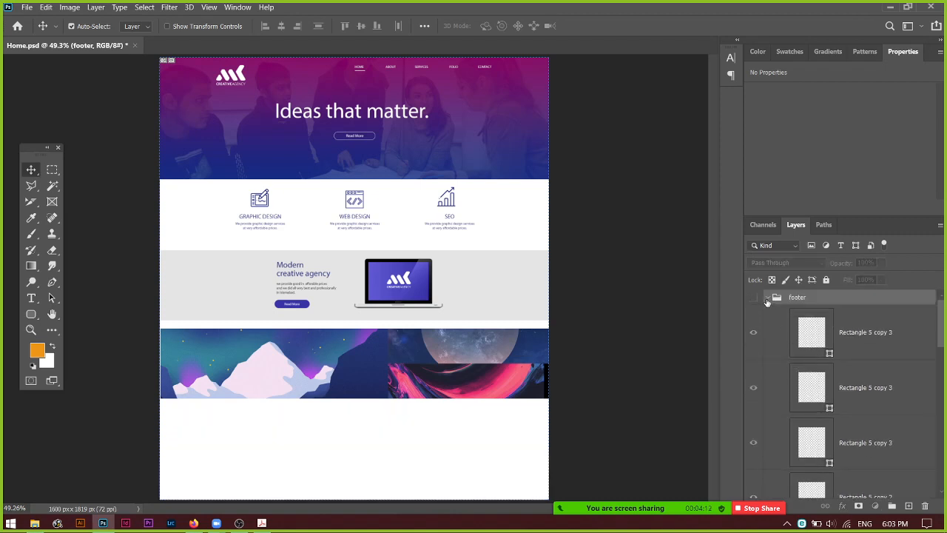
click(767, 297)
click(754, 296)
Examine the contents of the Gallery, mid_content, servcies_icons and header groups by expanding and collapsing each one.
click(775, 313)
click(768, 312)
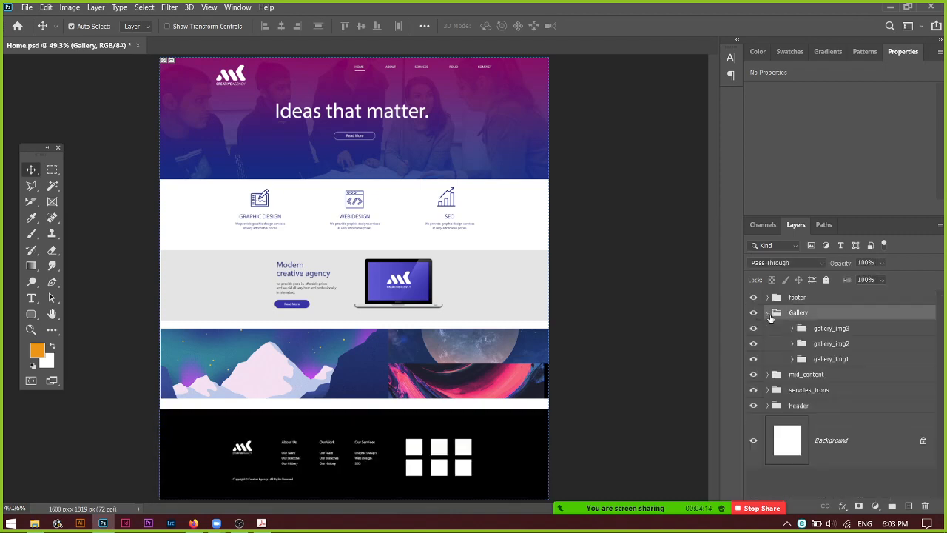
click(768, 312)
click(768, 328)
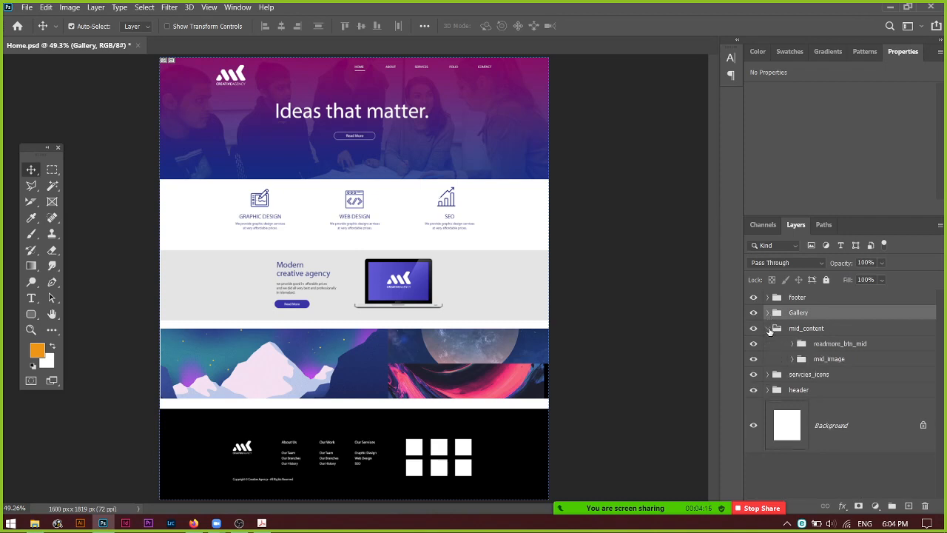
click(767, 328)
click(767, 344)
click(767, 343)
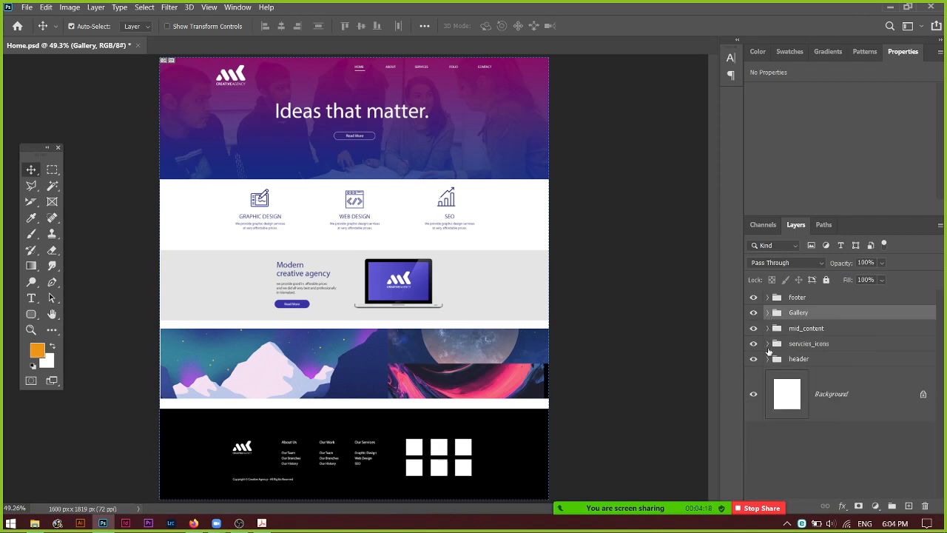
click(767, 359)
click(767, 359)
Select the footer group and turn on automatic Image Assets generation for the document.
click(822, 297)
click(27, 8)
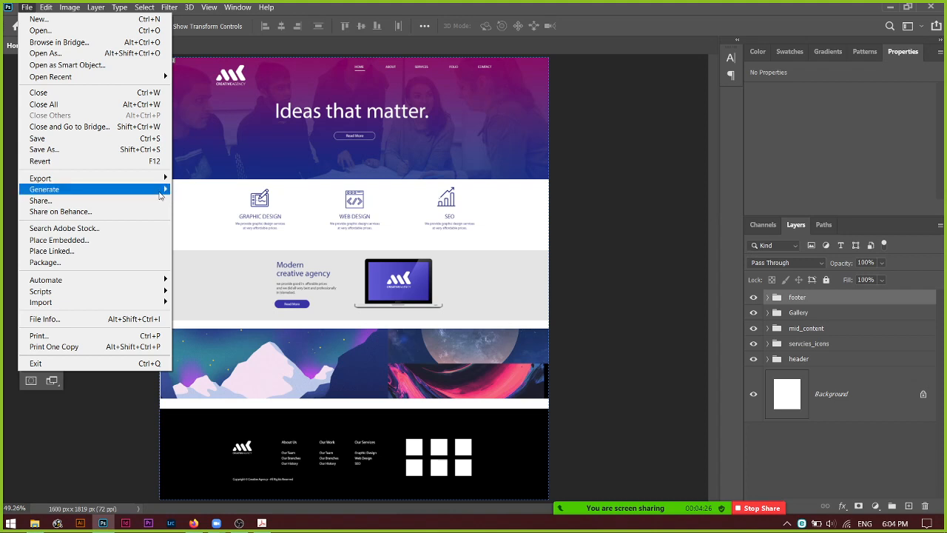
mouse_move(111, 189)
click(197, 190)
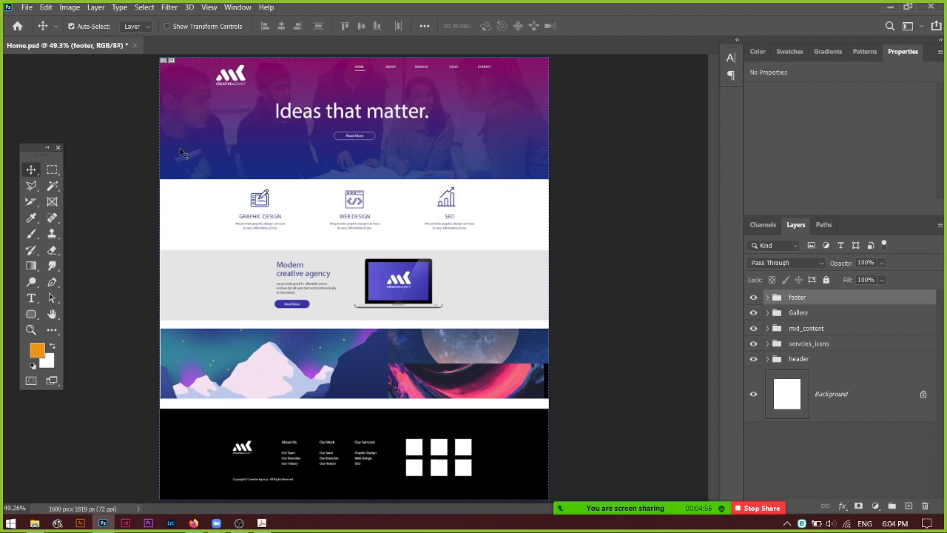
Pick the header logo on the canvas, check its layer by toggling visibility, and rename the layer to logo_header.png.
click(150, 27)
click(241, 77)
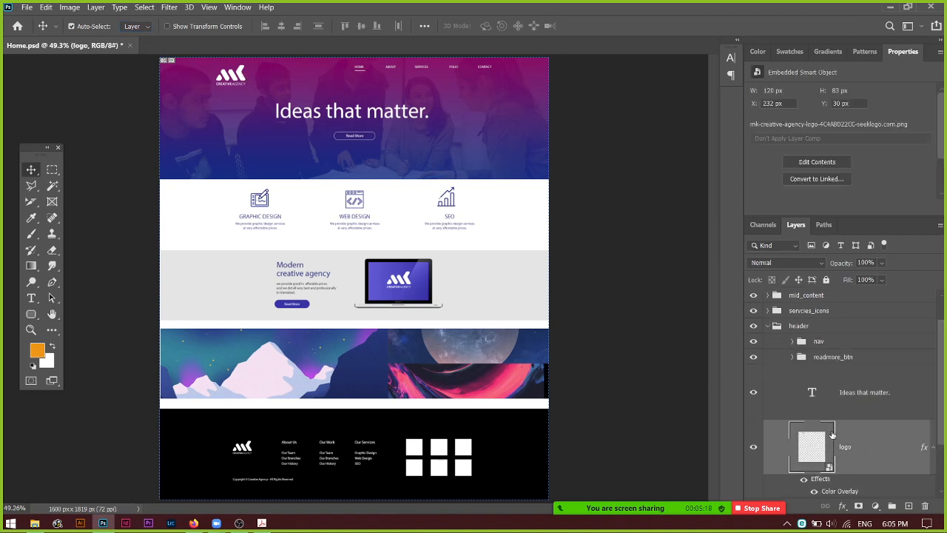
click(753, 447)
click(753, 447)
double_click(845, 447)
click(868, 448)
text(.pn)
text(g)
text(_header)
key(Return)
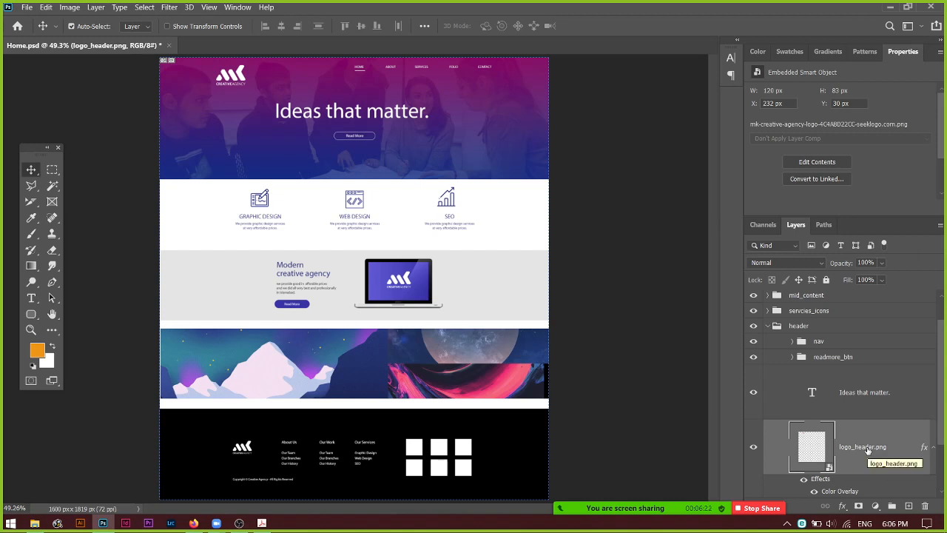
Minimize Photoshop and rearrange the desktop, moving the images folder away and placing the Home file just below the Home-assets folder.
click(890, 9)
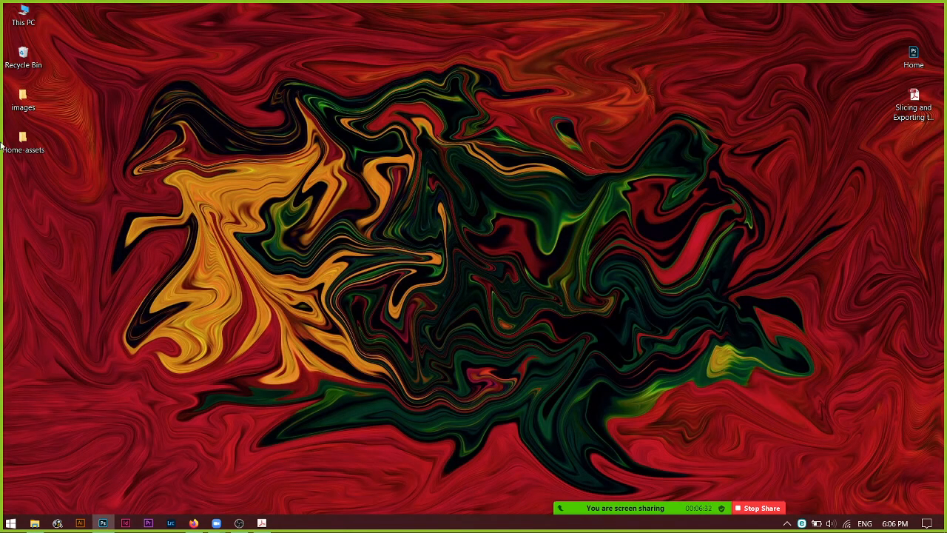
drag(23, 98, 905, 480)
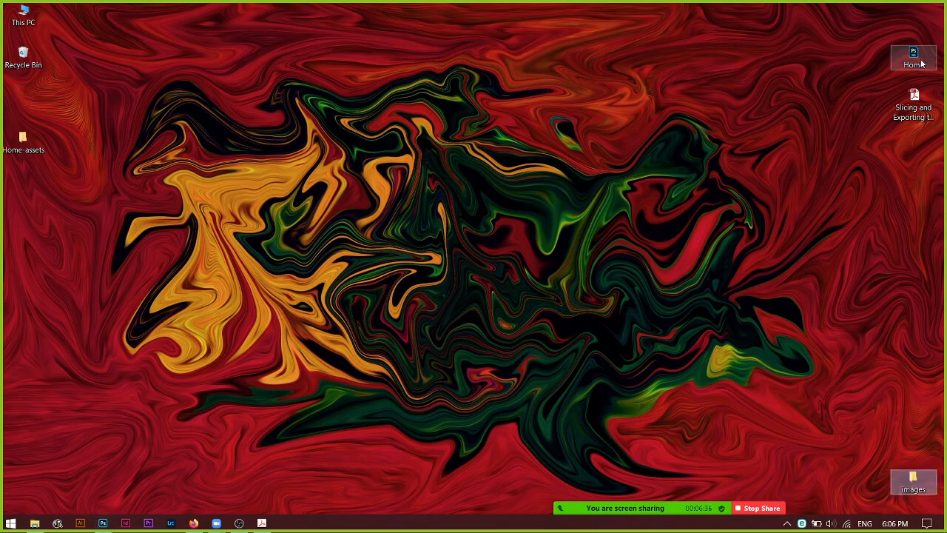
drag(923, 63, 15, 189)
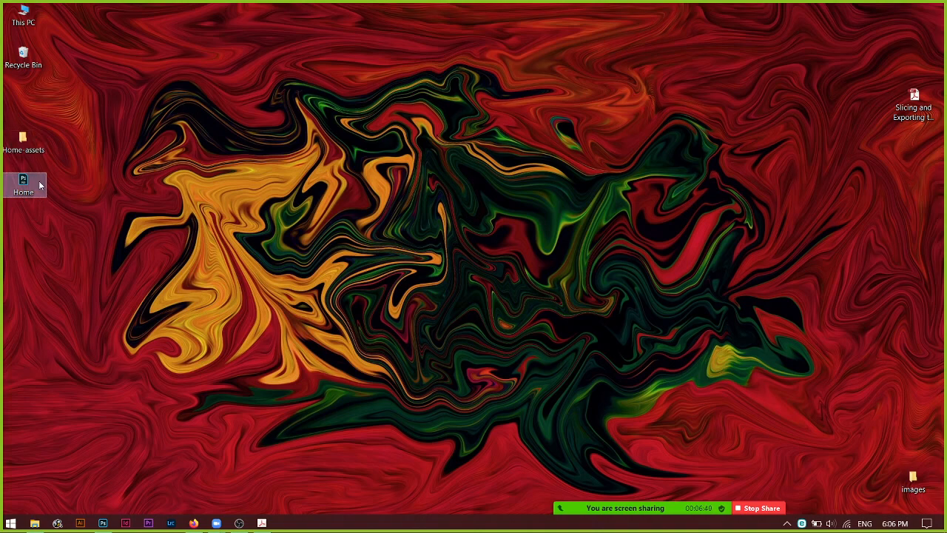
Open the Home-assets folder on the desktop and preview the generated logo_header image.
double_click(21, 148)
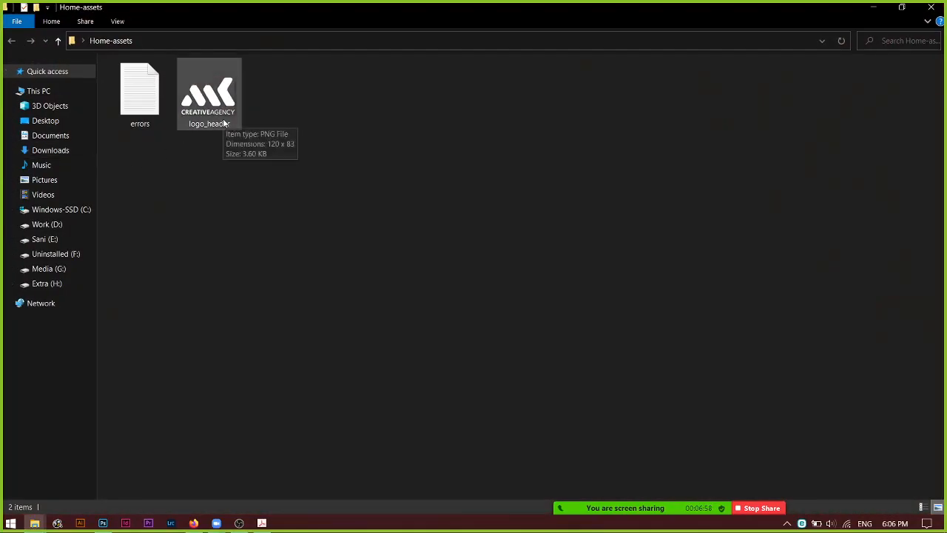
click(195, 100)
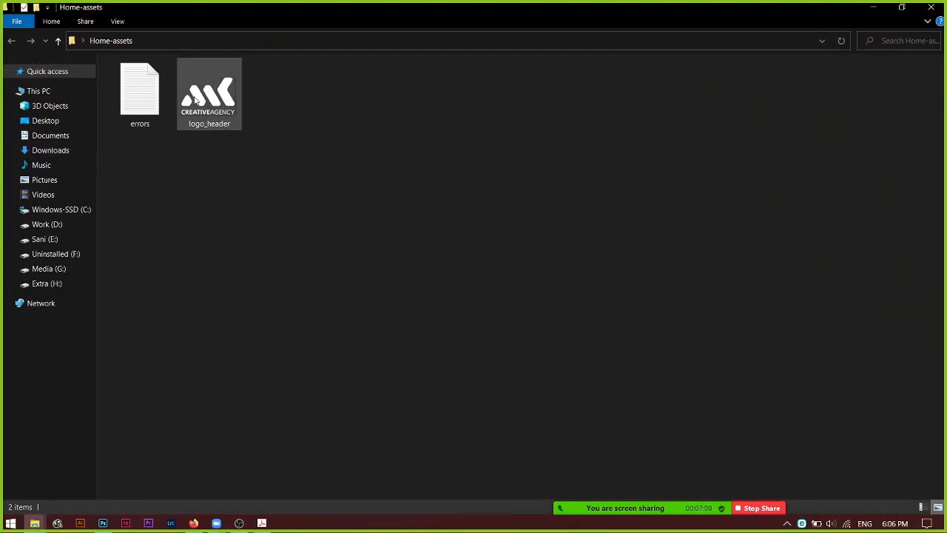
double_click(195, 100)
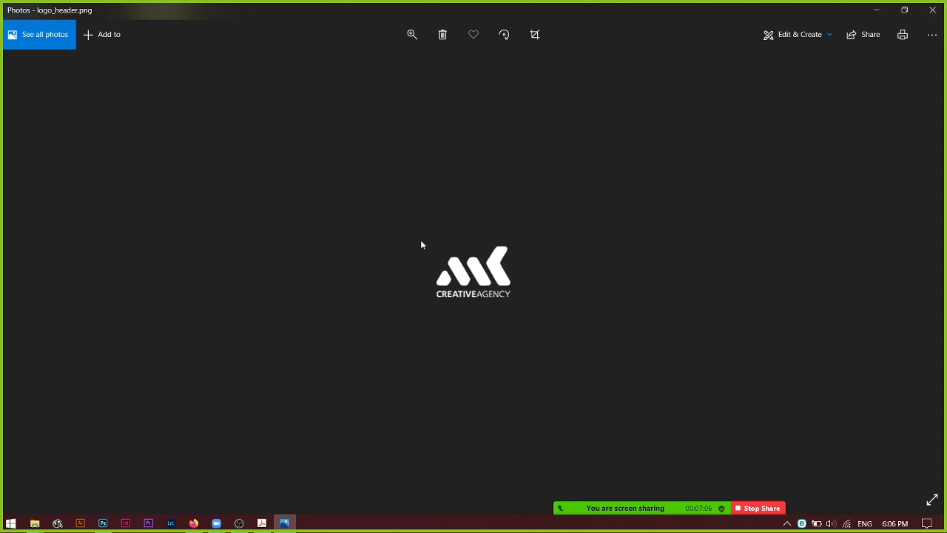
click(933, 9)
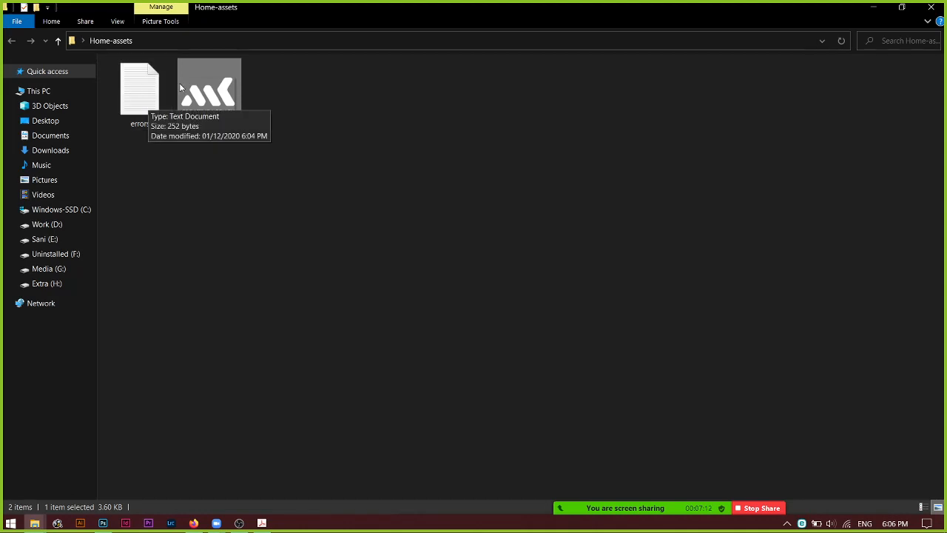
Read the errors text file in the Home-assets folder, and close both the file and the folder.
double_click(143, 116)
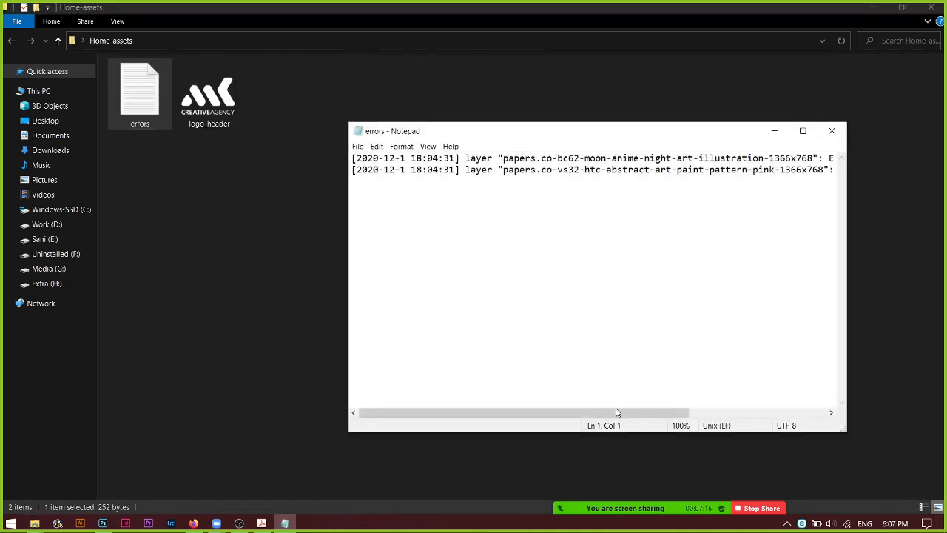
drag(615, 413, 412, 392)
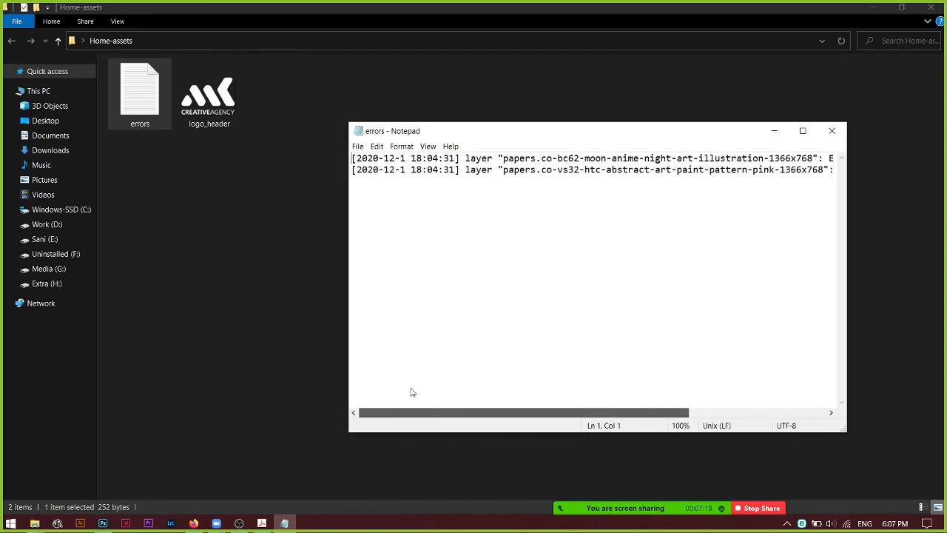
click(831, 130)
click(929, 8)
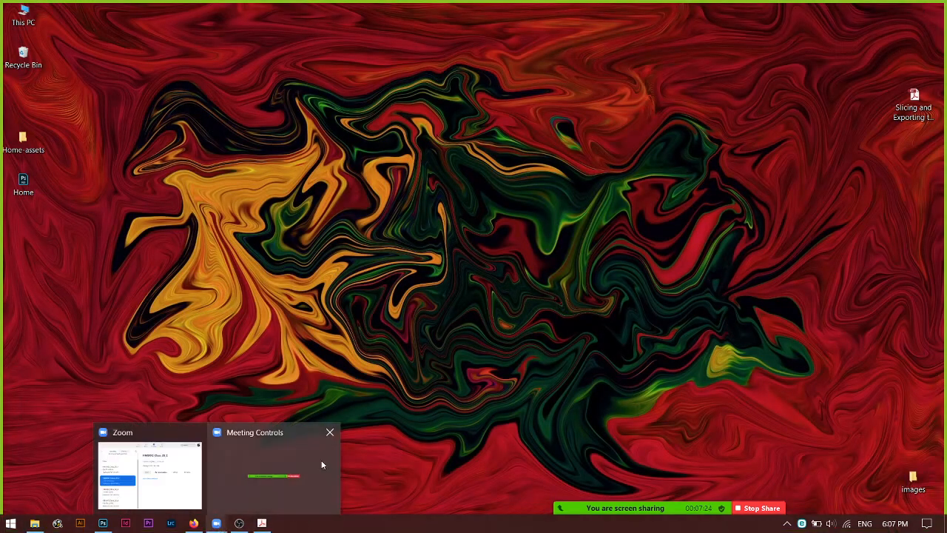
Switch back to Photoshop and check what the readmore_btn group in the header covers by hiding and showing it.
click(25, 142)
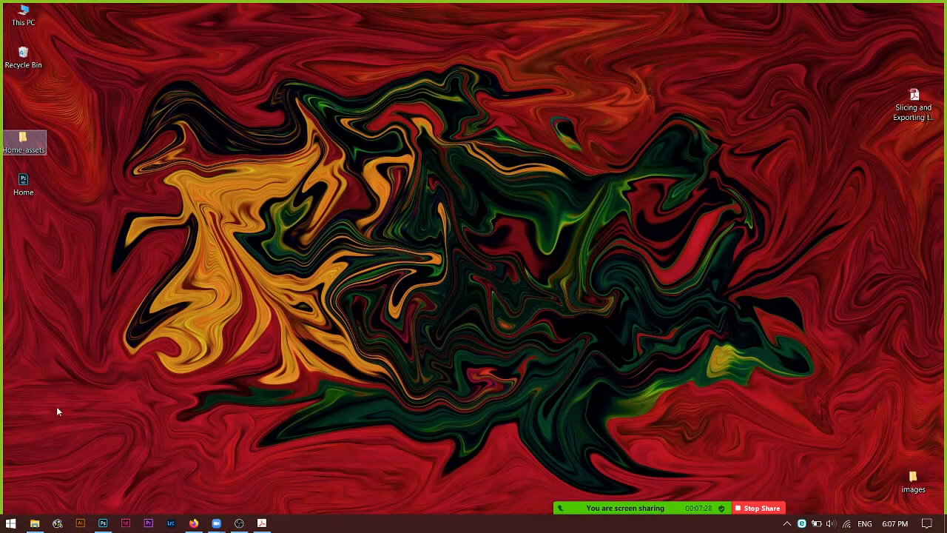
mouse_move(110, 527)
click(103, 522)
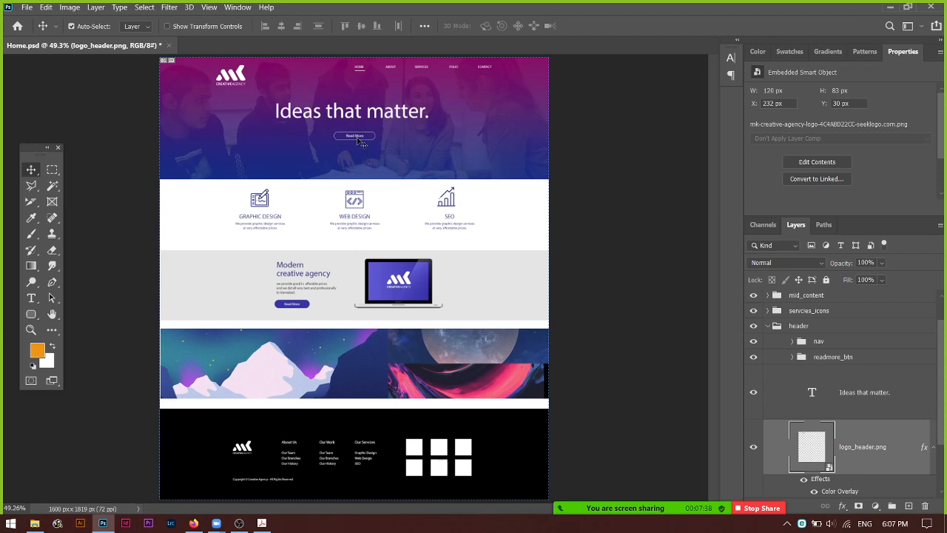
click(852, 361)
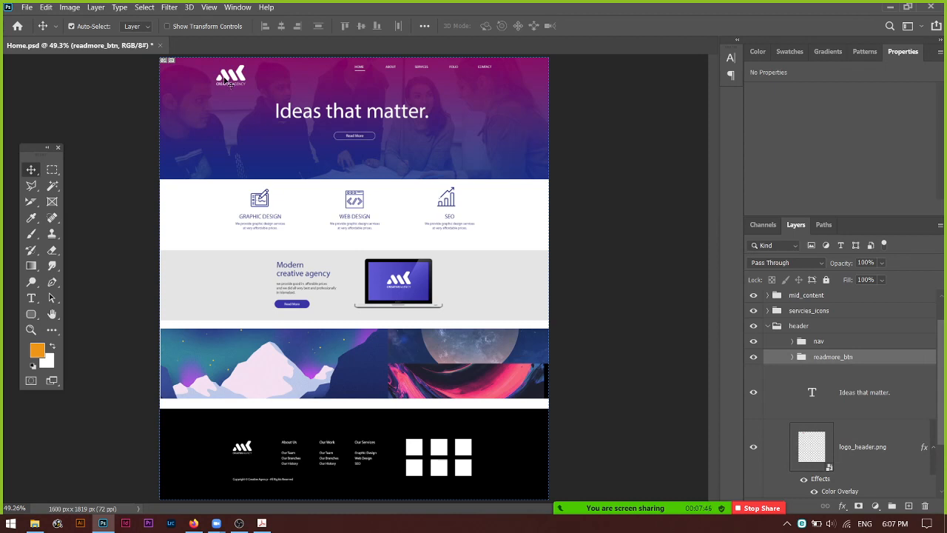
click(754, 358)
click(755, 358)
Rename the readmore_btn group inside the header group to readmore_btn.png.
key(ctrl+1)
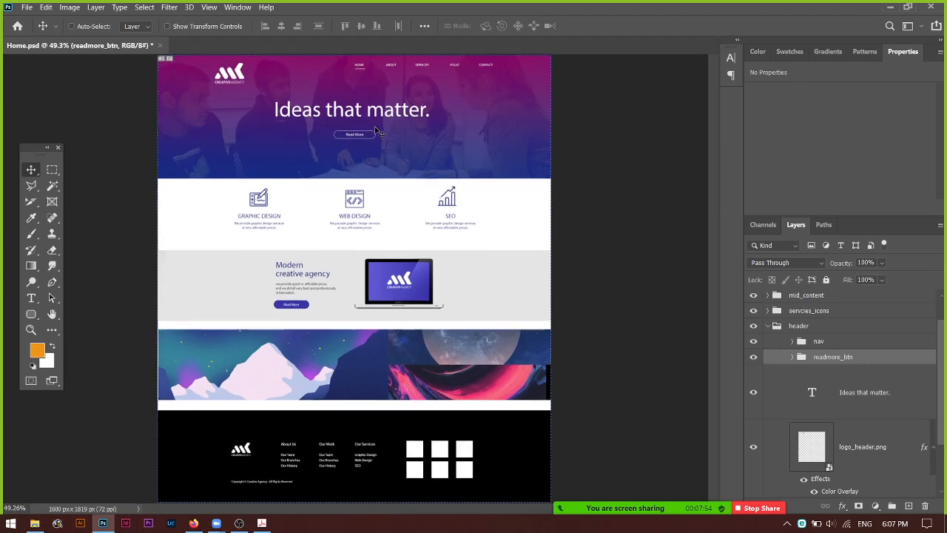
scroll(370, 214, up, 3)
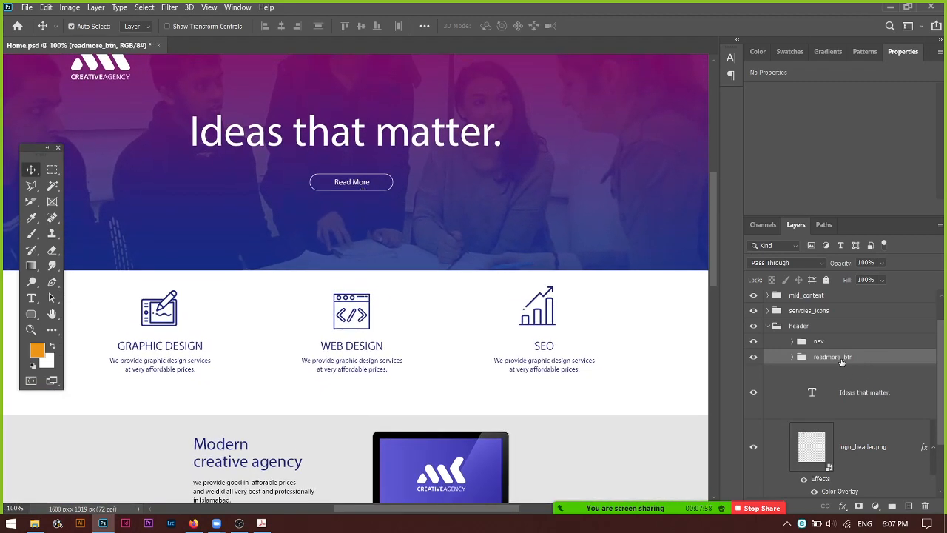
double_click(839, 357)
click(856, 356)
text(.png)
key(Return)
Switch to File Explorer and open the Home-assets folder located on the Desktop.
click(890, 7)
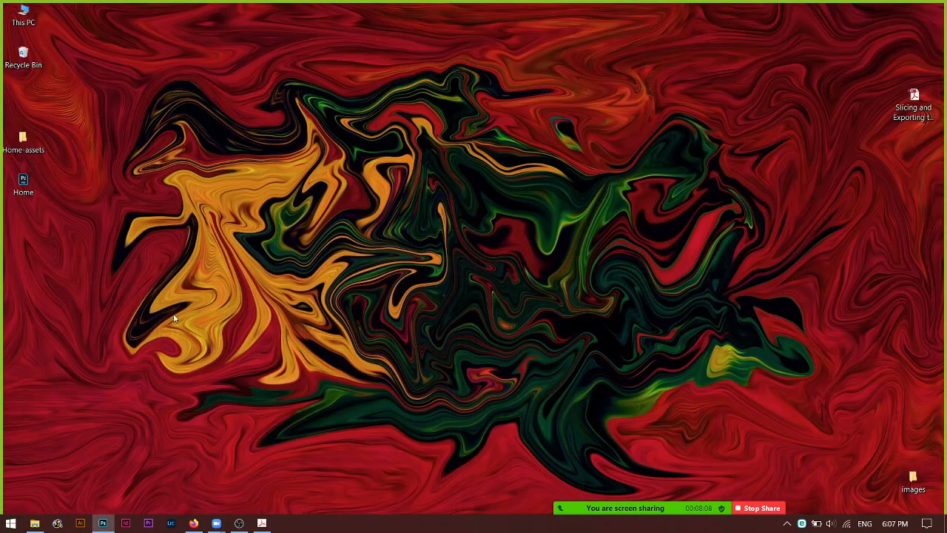
click(34, 524)
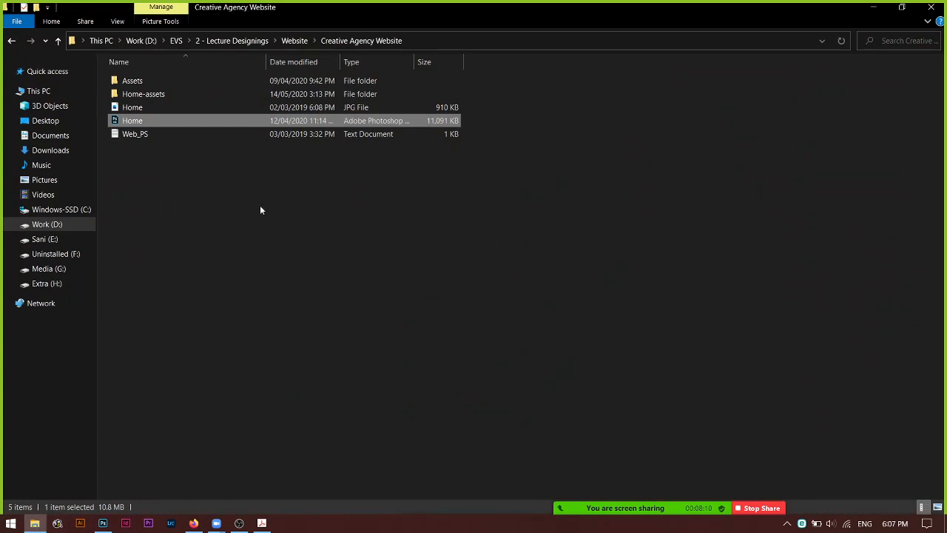
double_click(165, 95)
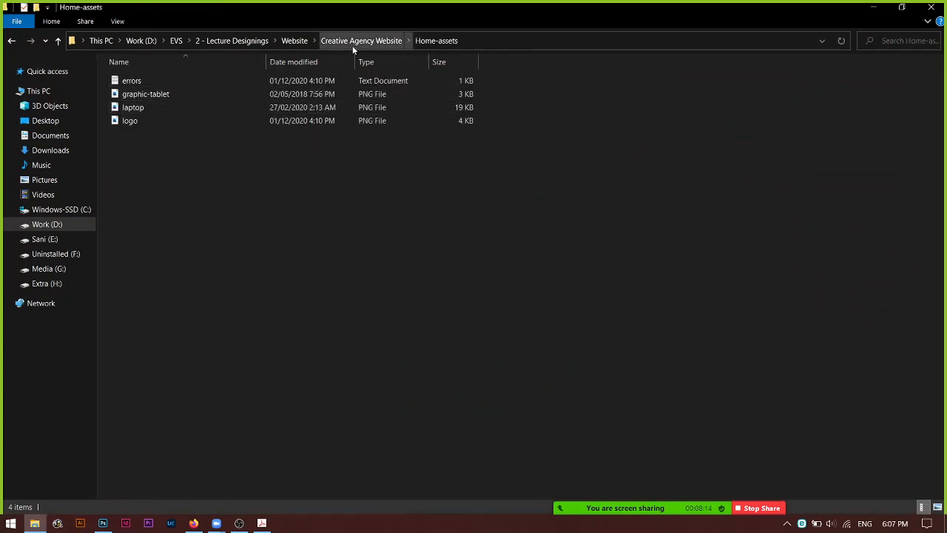
click(45, 121)
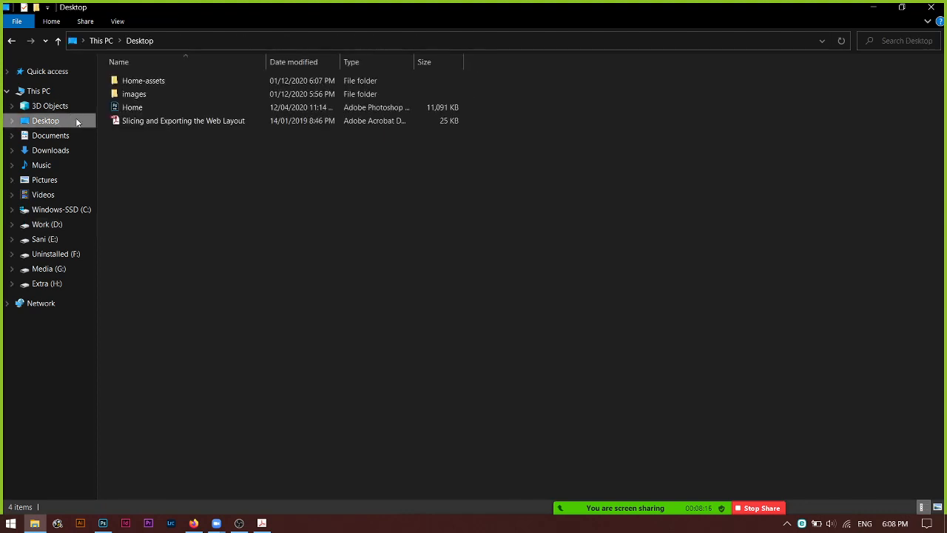
click(142, 83)
double_click(142, 82)
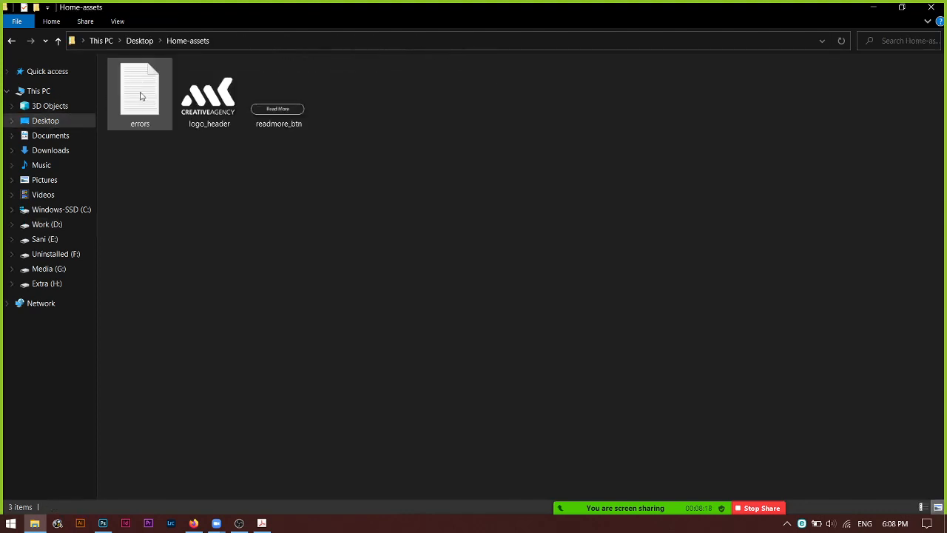
Preview the generated readmore_btn image from the Home-assets folder and close the preview.
click(289, 111)
double_click(287, 107)
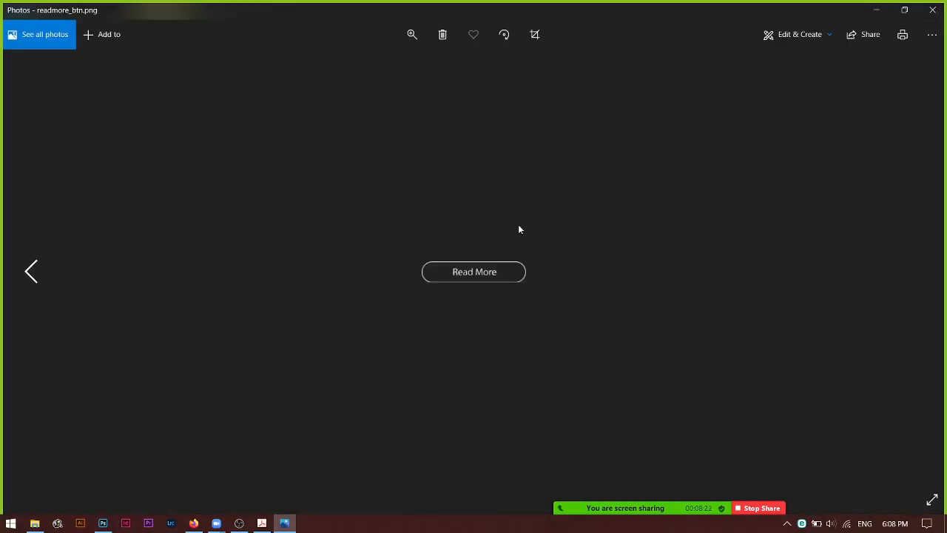
click(932, 10)
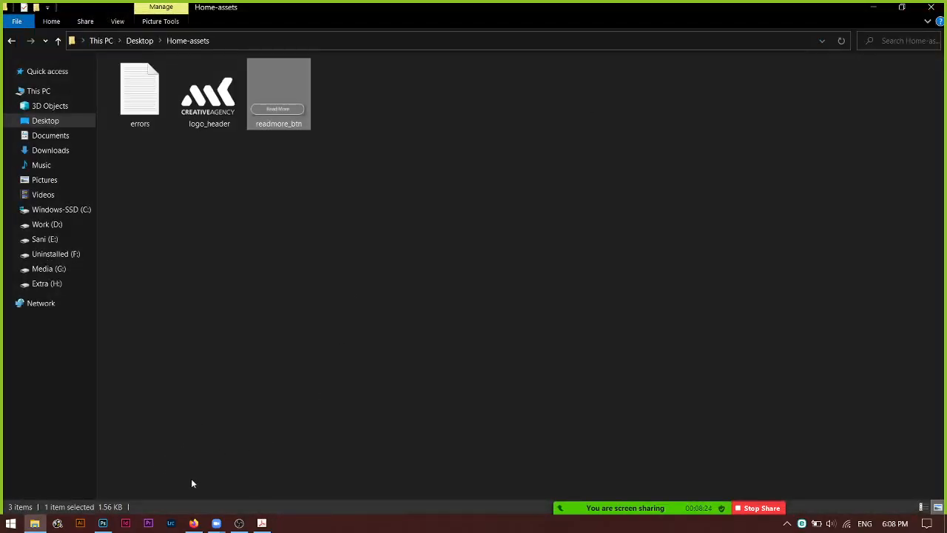
Arrange the windows side by side, with the Home-assets folder on the left half and Photoshop on the right half.
click(103, 523)
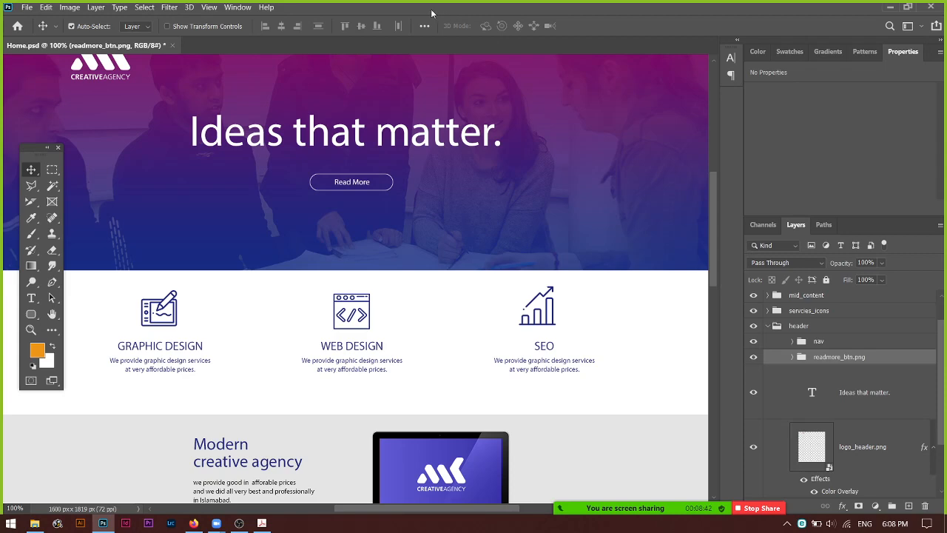
drag(432, 13, 570, 22)
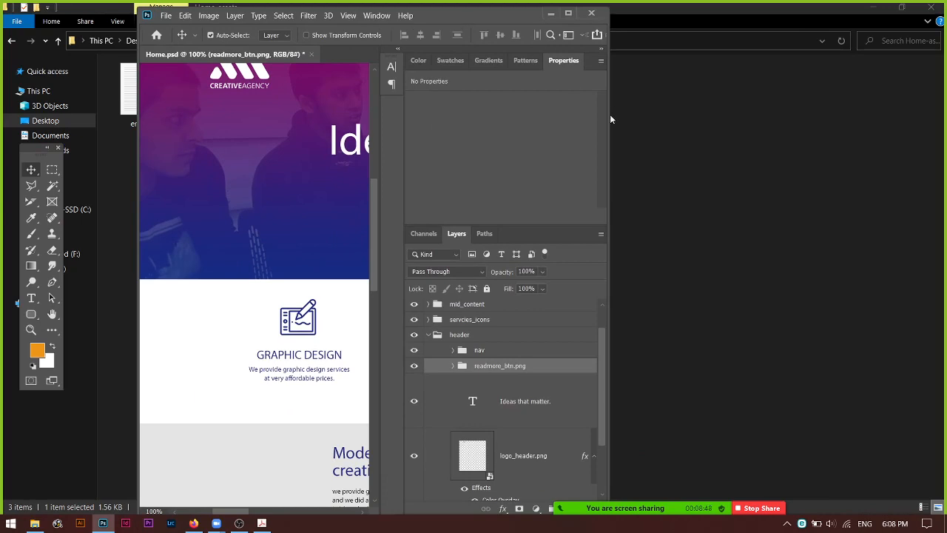
drag(610, 114, 633, 115)
drag(467, 15, 725, 14)
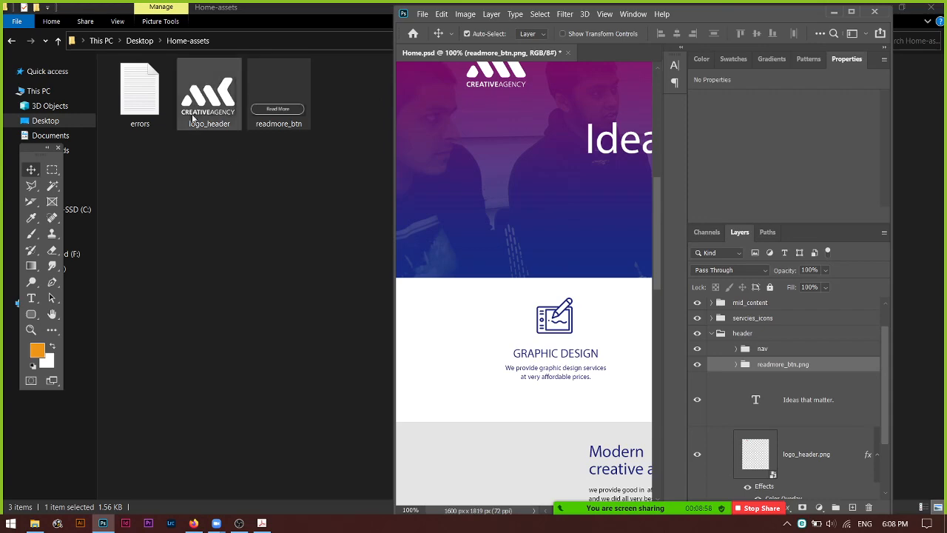
drag(248, 15, 2, 16)
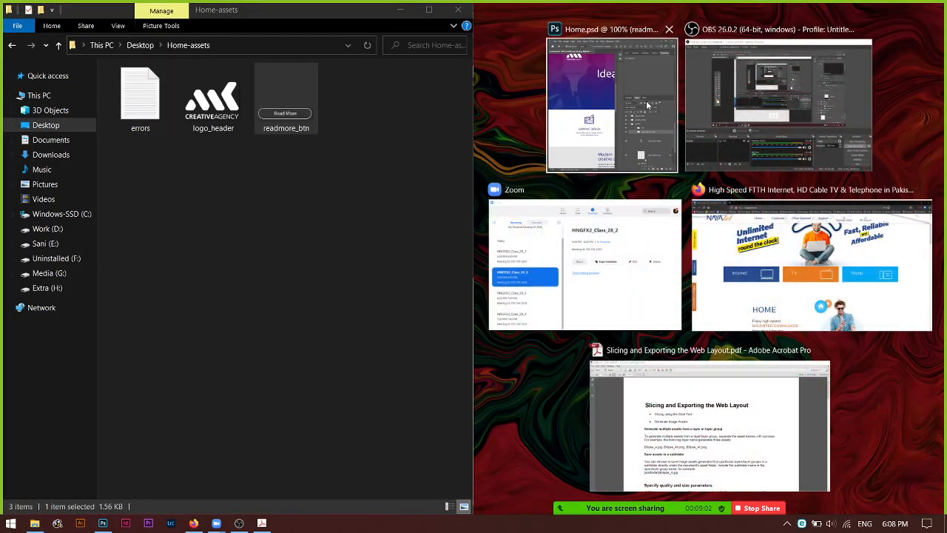
click(646, 105)
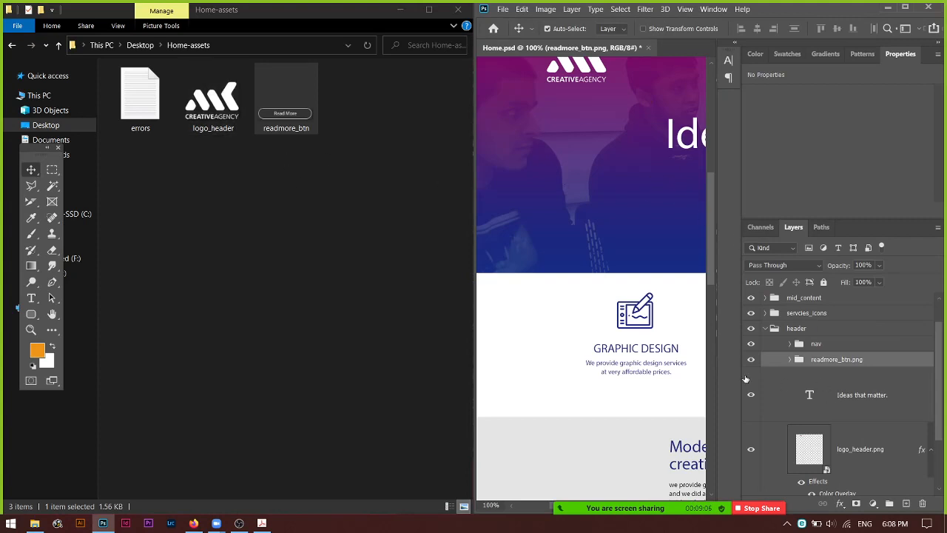
Select the logo_header file in the Home-assets folder and check its file details.
click(219, 164)
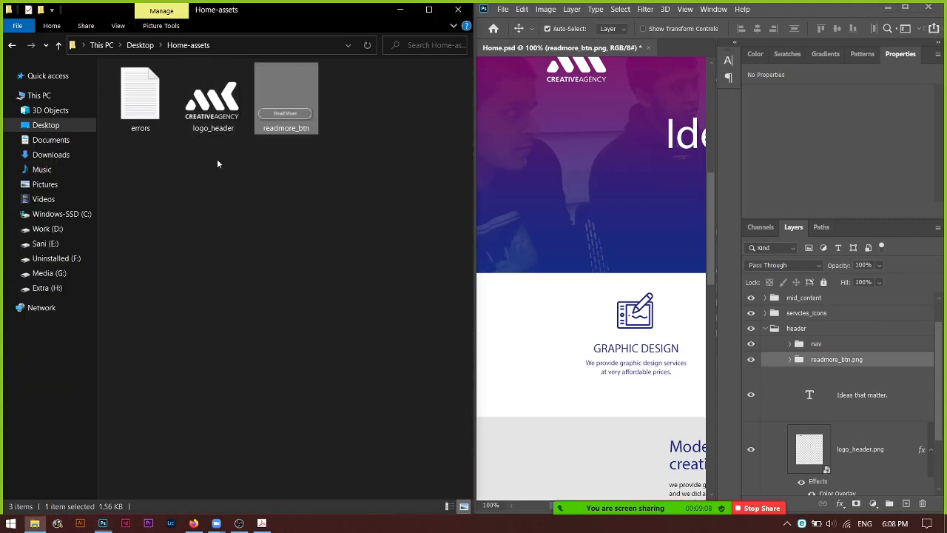
click(213, 116)
mouse_move(199, 120)
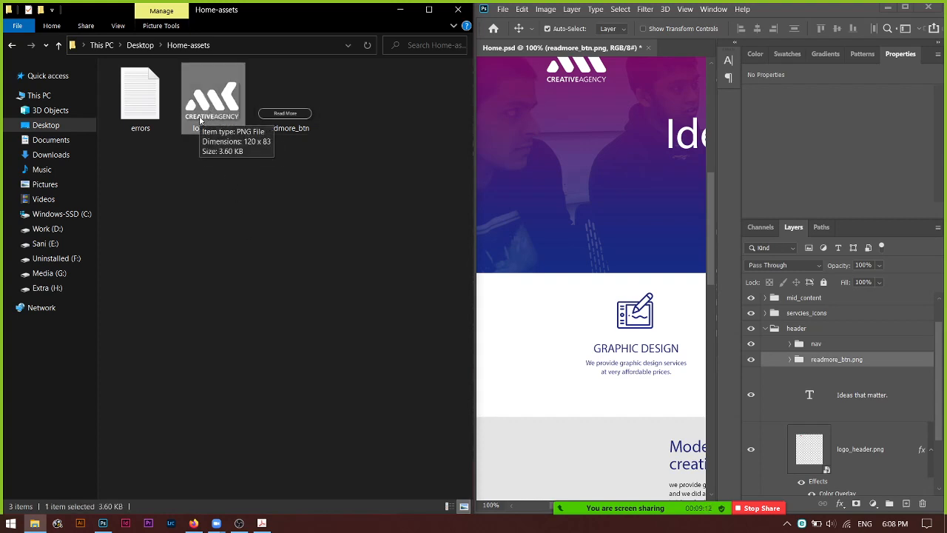
Change the Color Overlay of the logo_header.png layer to yellow and apply the layer style.
scroll(574, 91, up, 1)
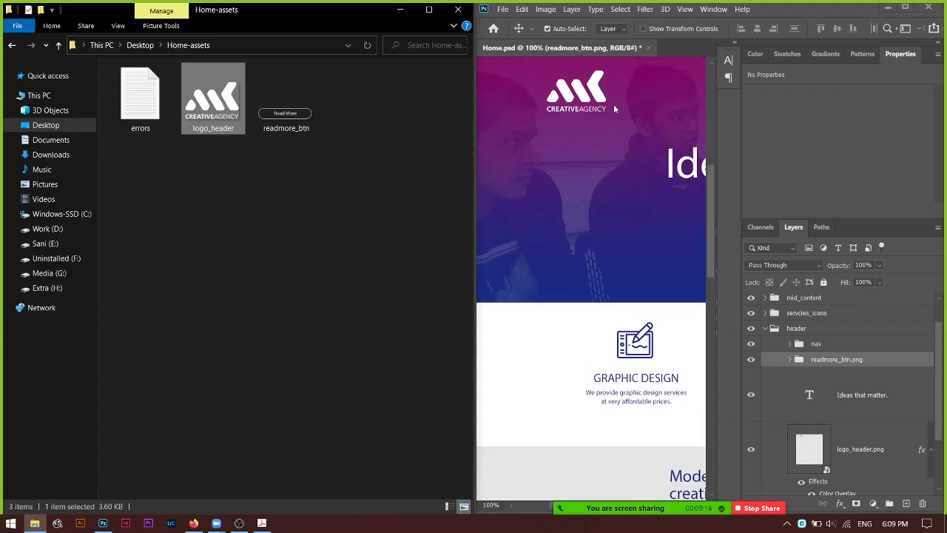
click(598, 91)
click(598, 92)
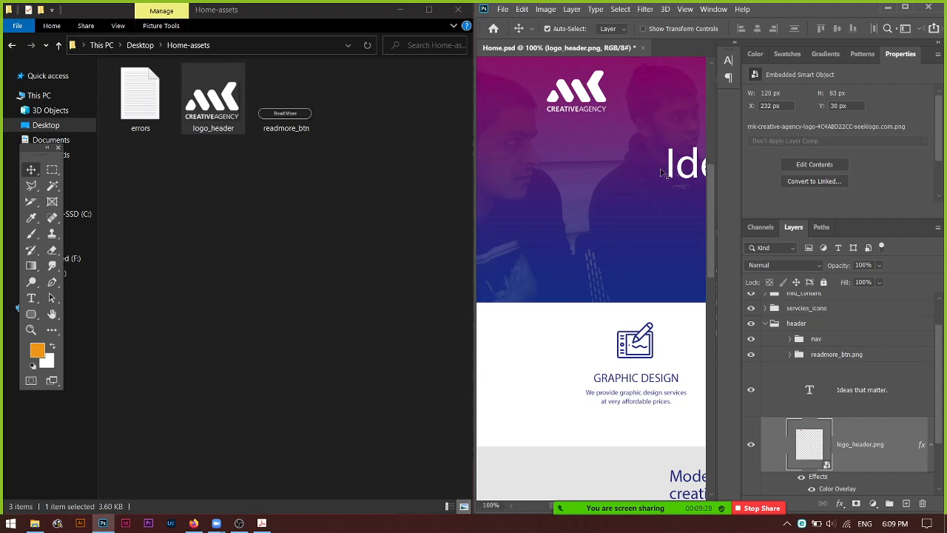
scroll(894, 471, down, 2)
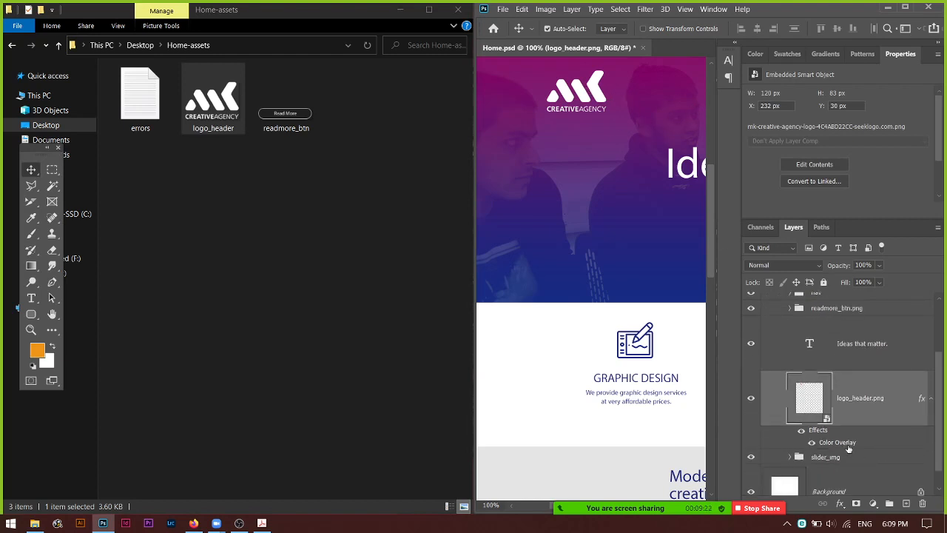
double_click(848, 446)
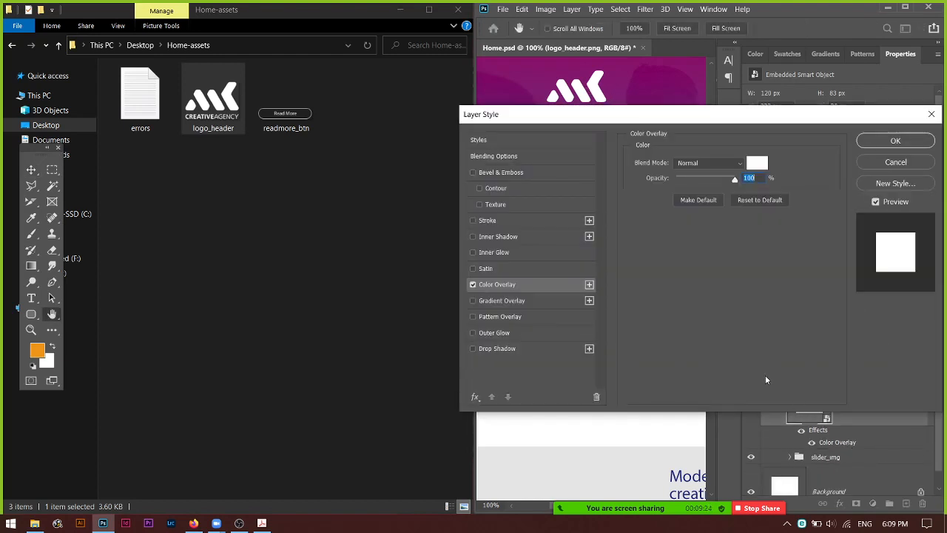
drag(646, 116, 778, 291)
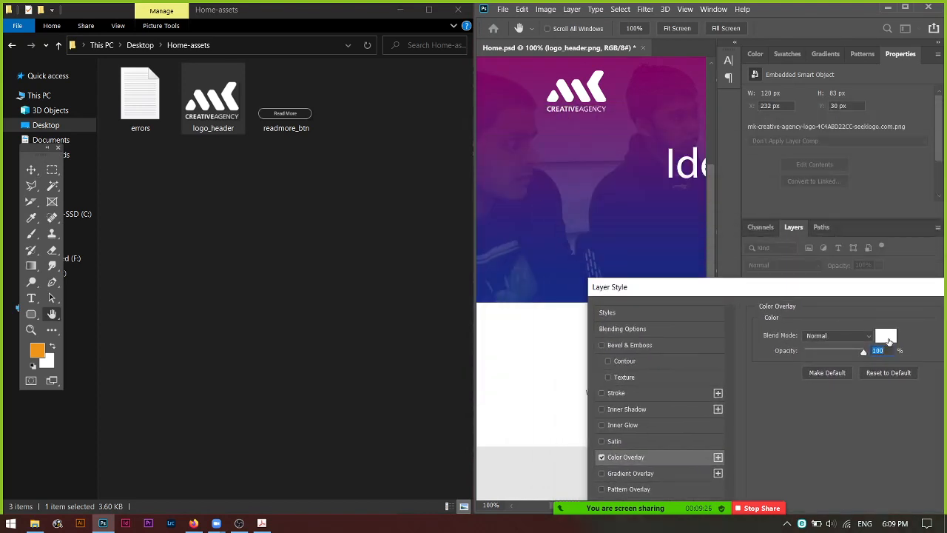
click(886, 337)
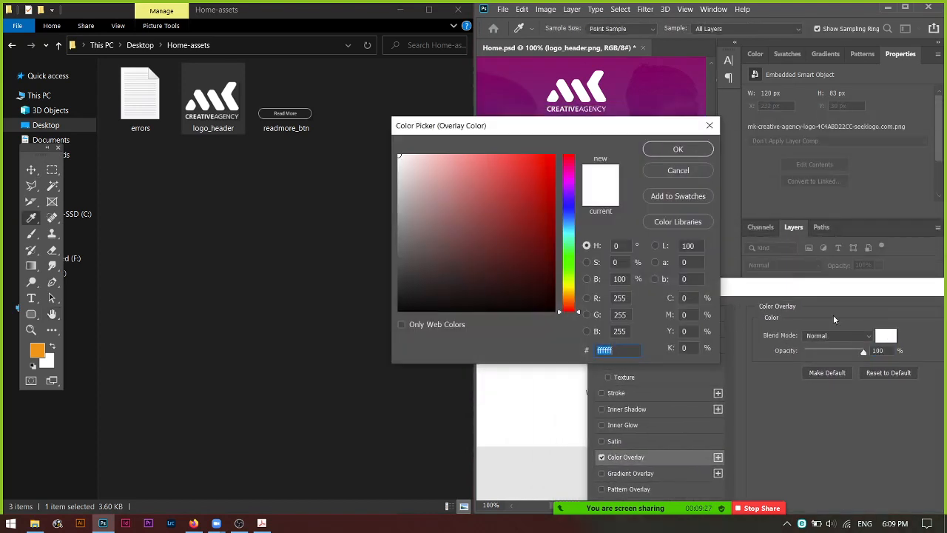
click(566, 264)
click(540, 161)
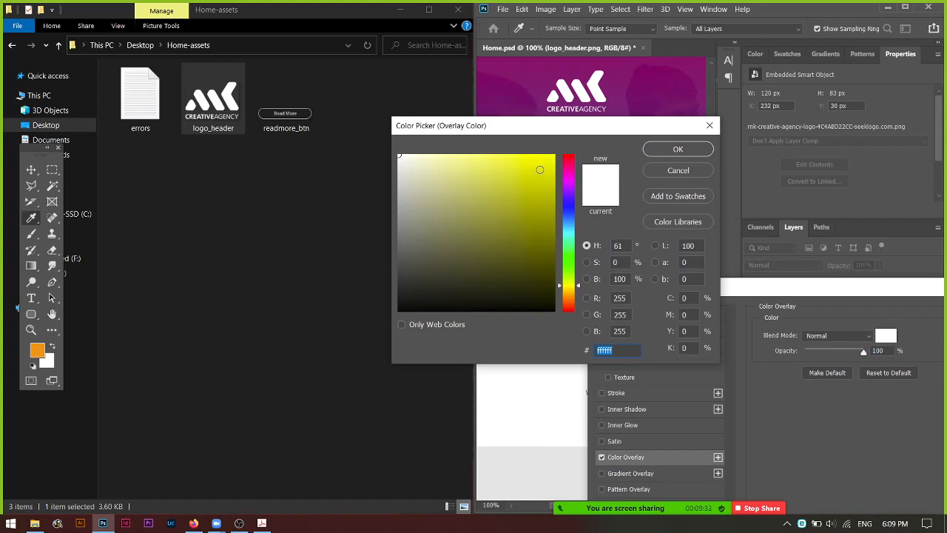
click(676, 149)
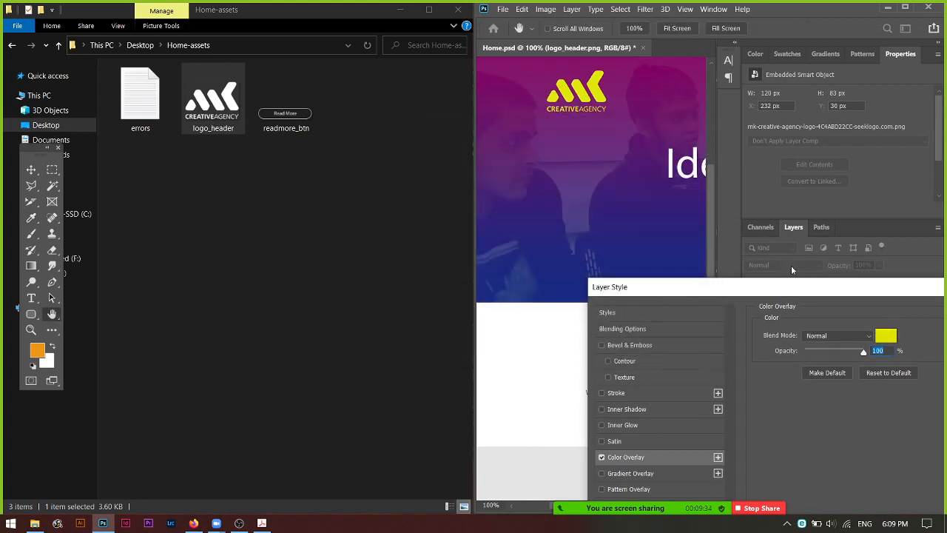
drag(785, 289, 600, 93)
click(838, 117)
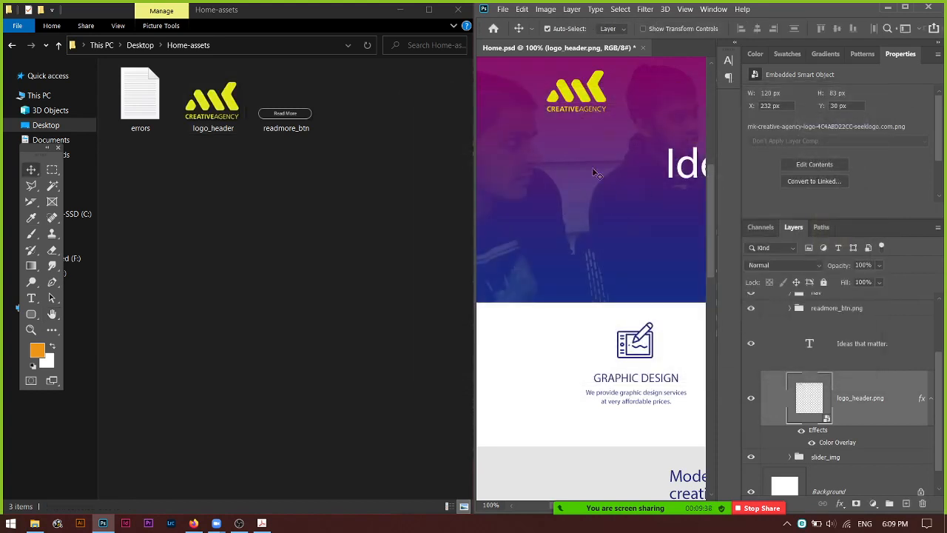
Check the file properties of the logo_header image in the Home-assets folder and close them without changes.
click(192, 124)
right_click(210, 129)
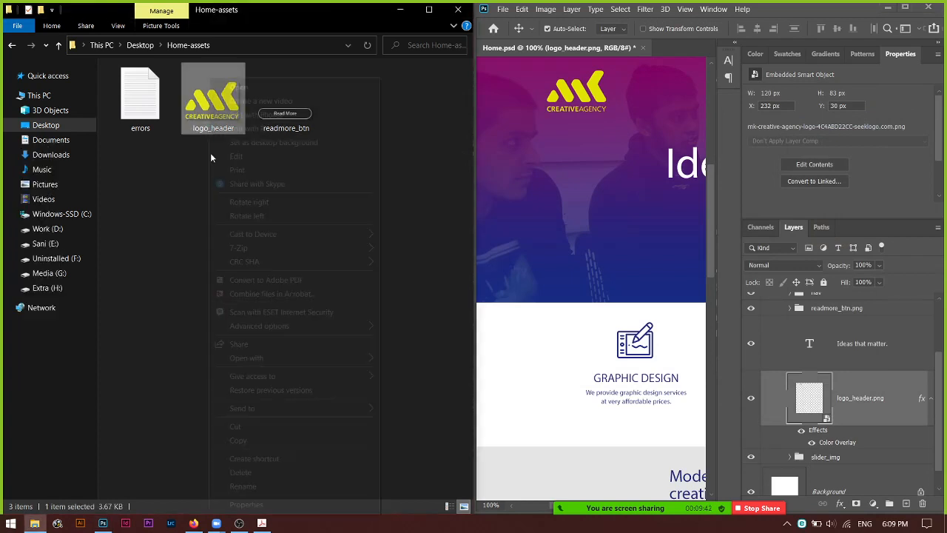
click(309, 500)
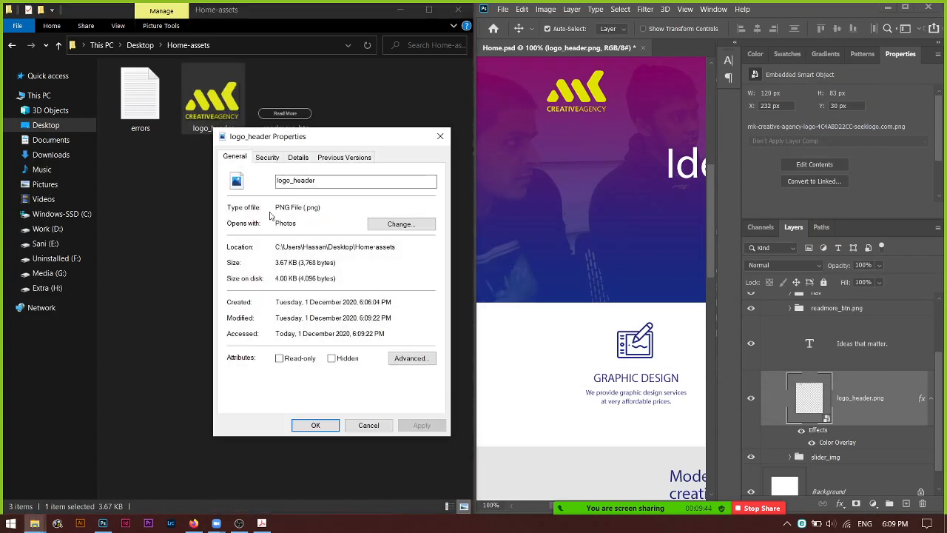
click(369, 424)
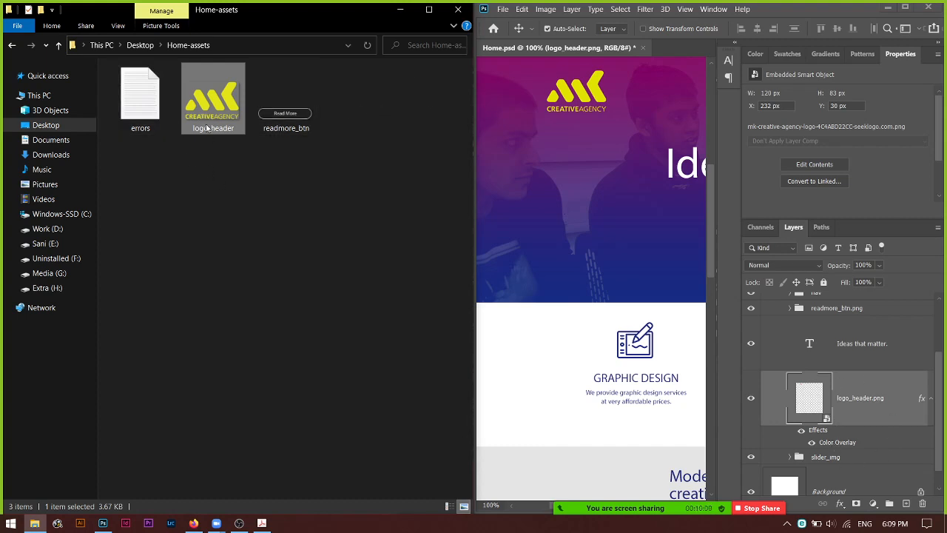
Narrow the Home-assets window slightly, refresh the folder, and compare the logo_header file with the logo in the document.
mouse_move(210, 128)
mouse_move(476, 206)
mouse_down()
mouse_move(456, 203)
mouse_move(466, 200)
mouse_up()
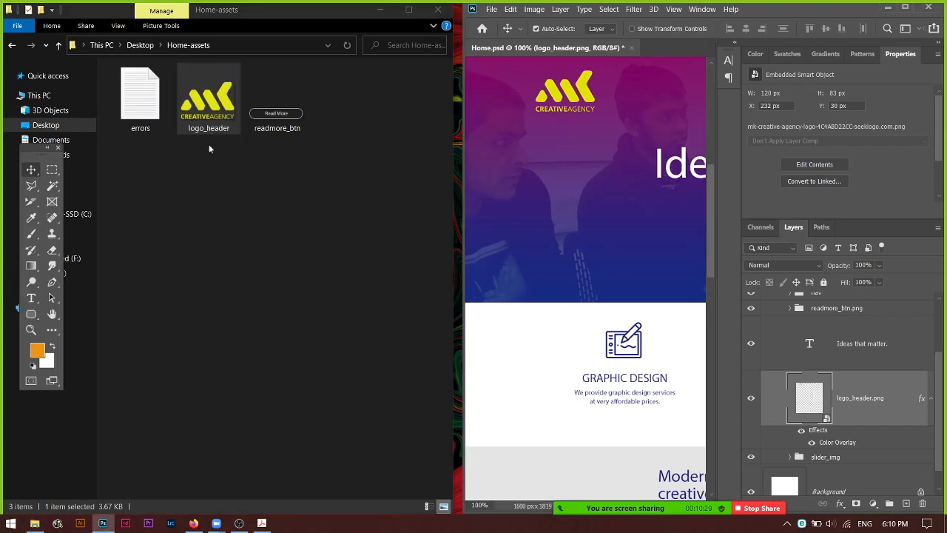
right_click(243, 267)
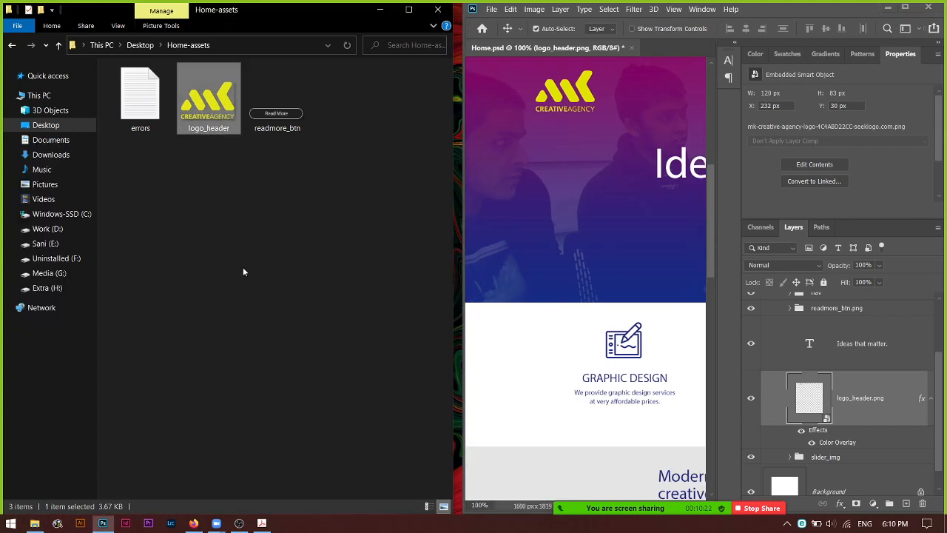
click(267, 319)
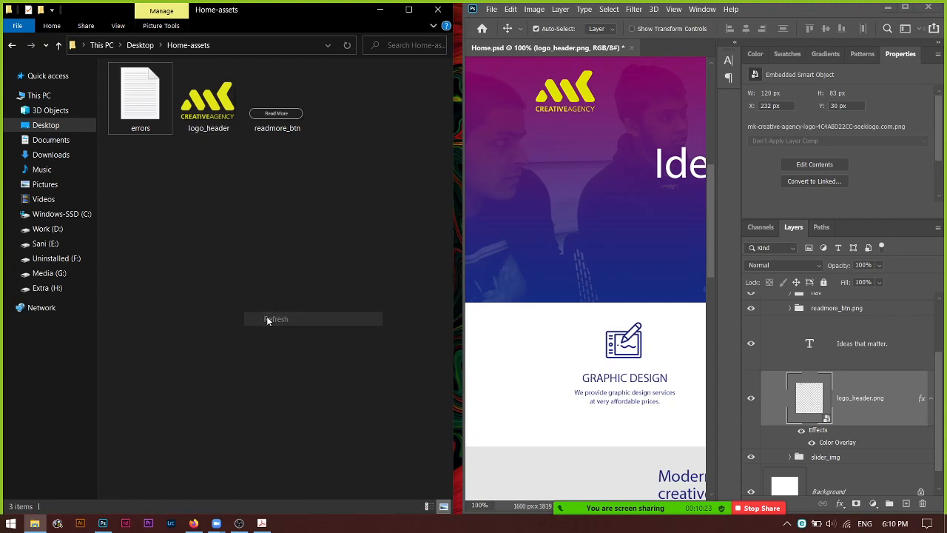
click(577, 99)
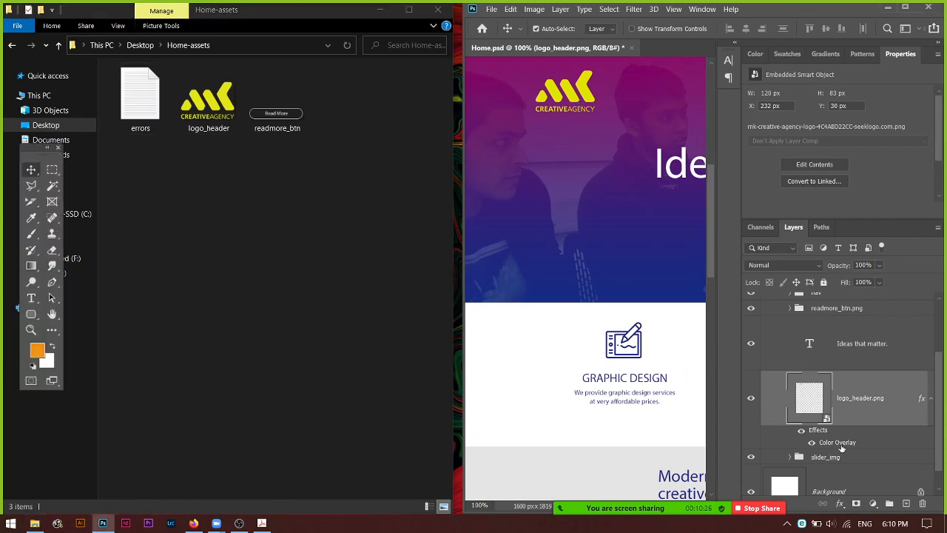
click(229, 99)
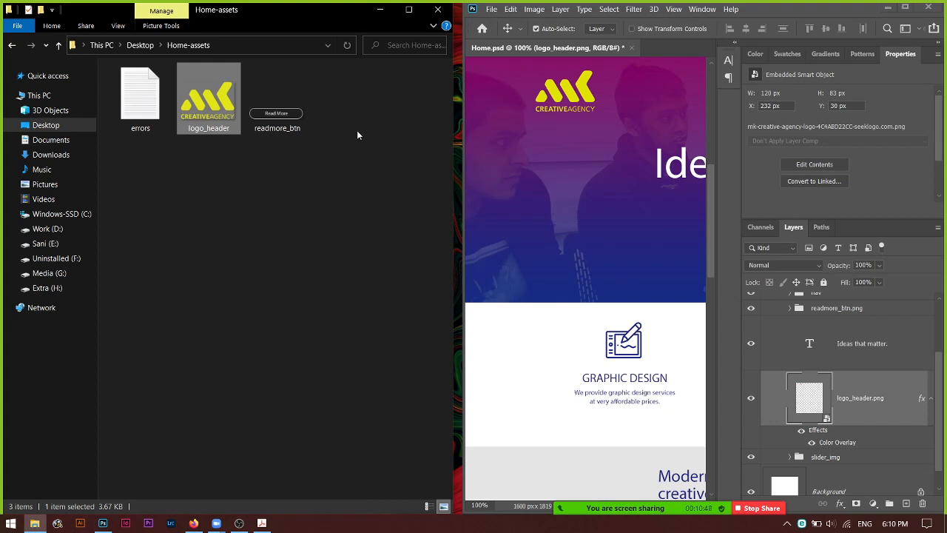
Set the Color Overlay of the logo_header.png layer back to white, ffffff, and apply the layer style.
click(836, 444)
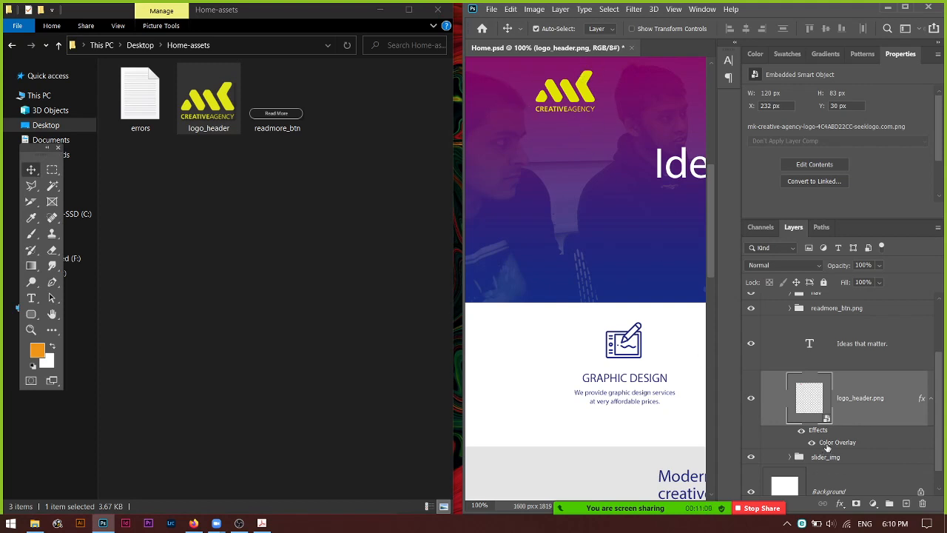
double_click(827, 444)
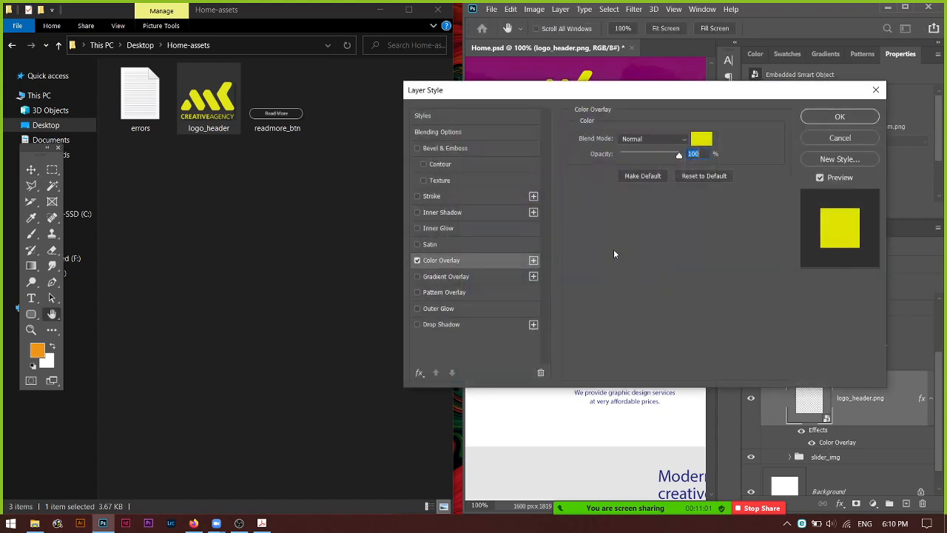
click(696, 146)
text(ffffff)
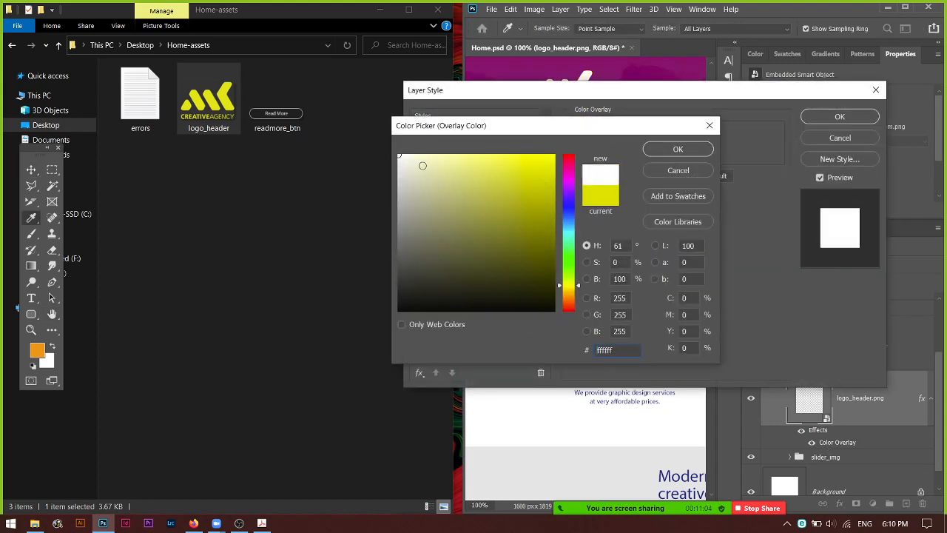
click(675, 149)
click(839, 117)
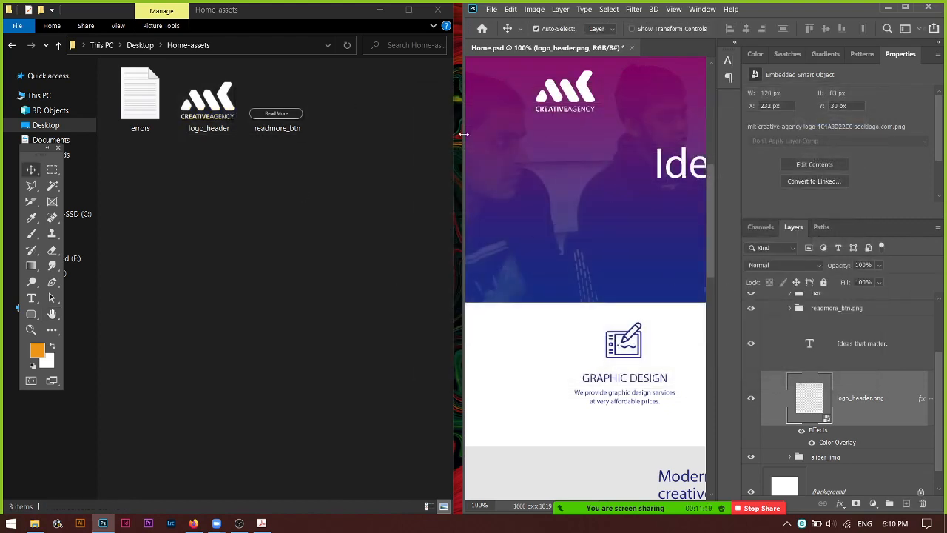
Minimize the Home-assets window and maximize the Photoshop window.
click(379, 9)
drag(855, 16, 545, 17)
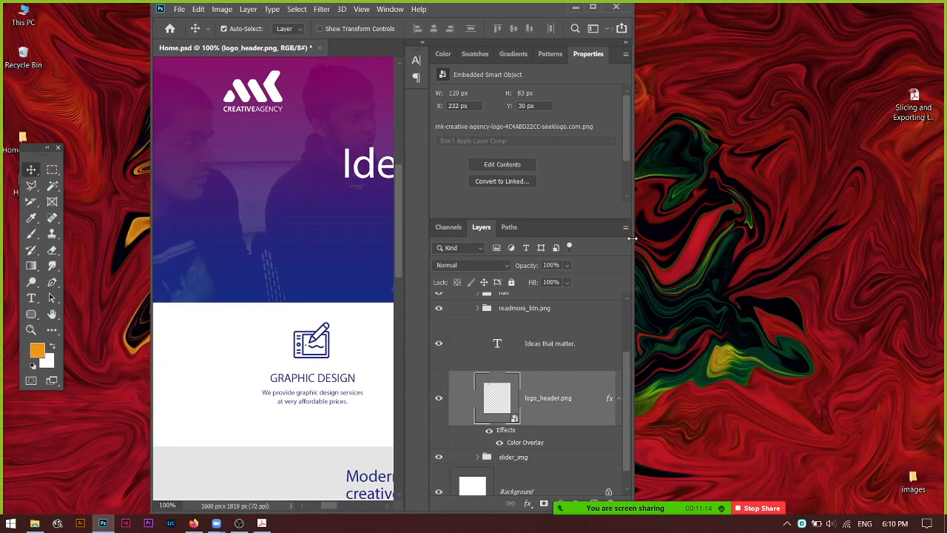
drag(634, 237, 794, 238)
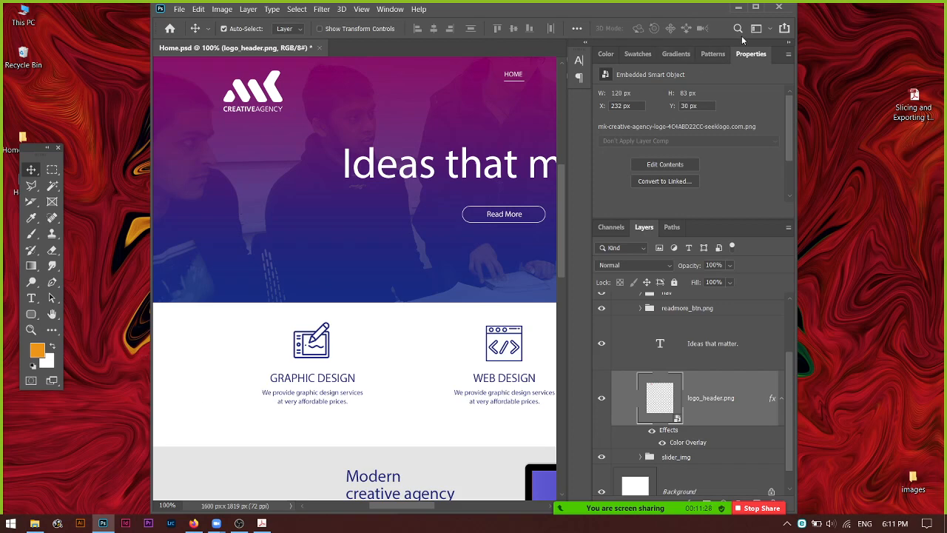
click(755, 8)
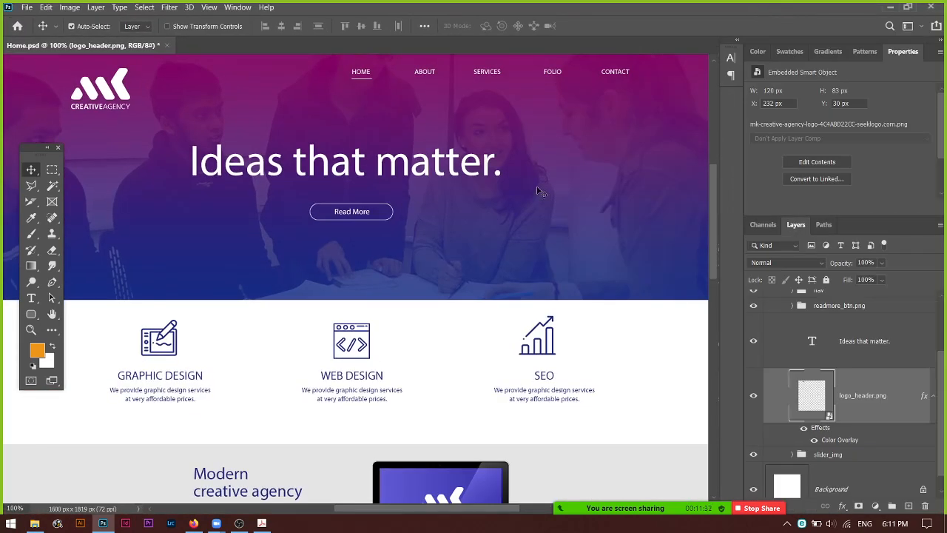
Rename the slider_img group inside the header group to slider_img.jpg.
scroll(540, 192, down, 3)
scroll(540, 191, up, 1)
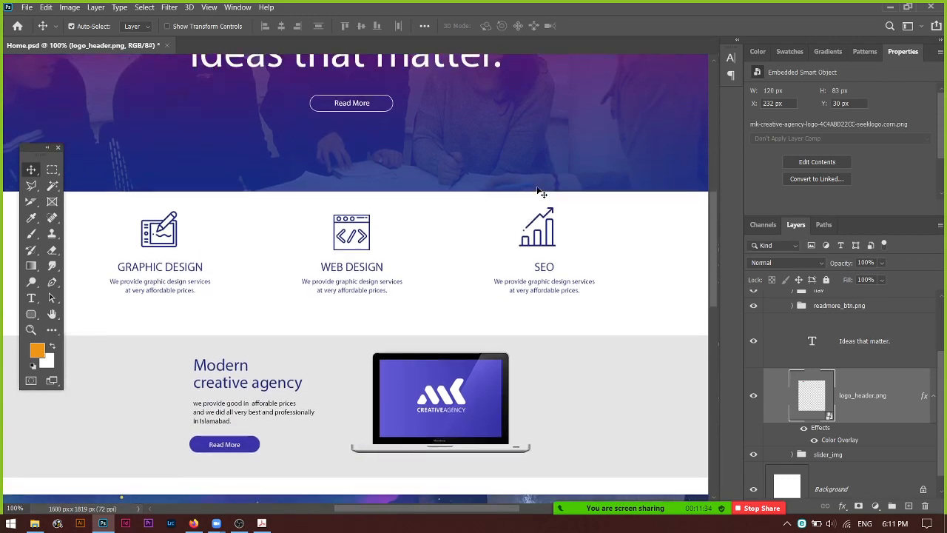
scroll(538, 189, up, 4)
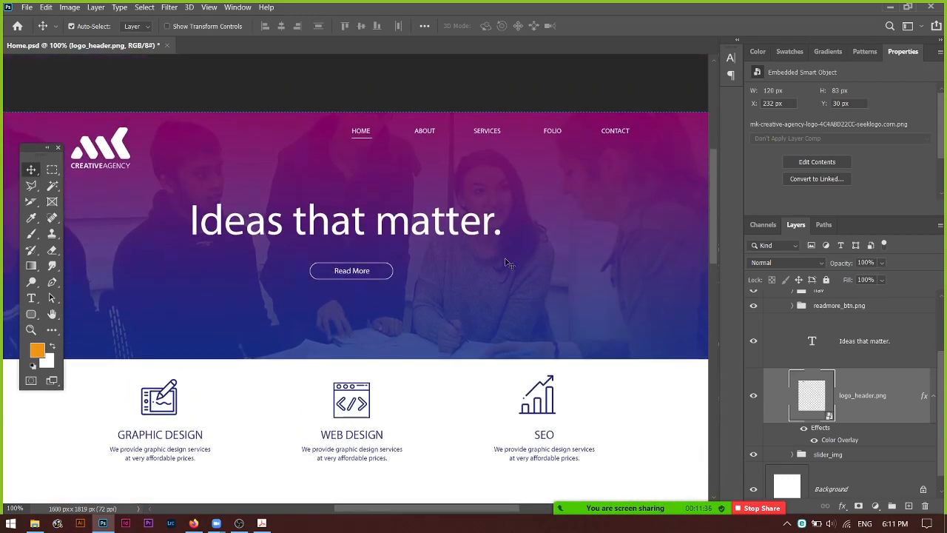
scroll(880, 418, down, 1)
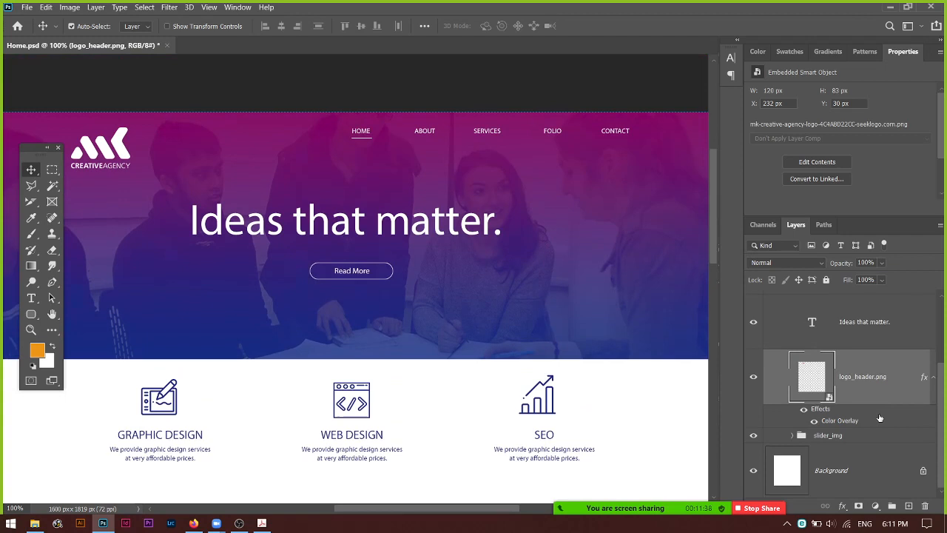
click(828, 440)
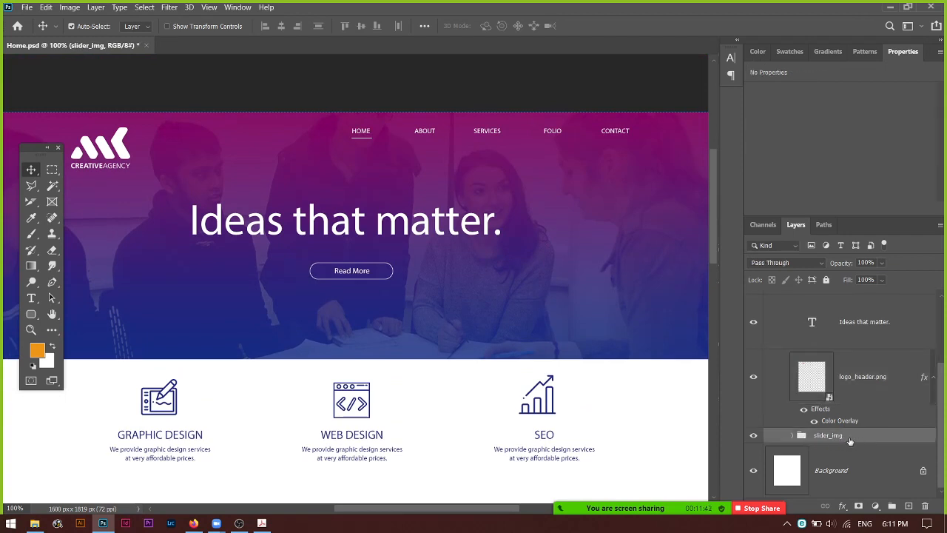
double_click(845, 435)
click(845, 436)
text(.jpg)
key(Return)
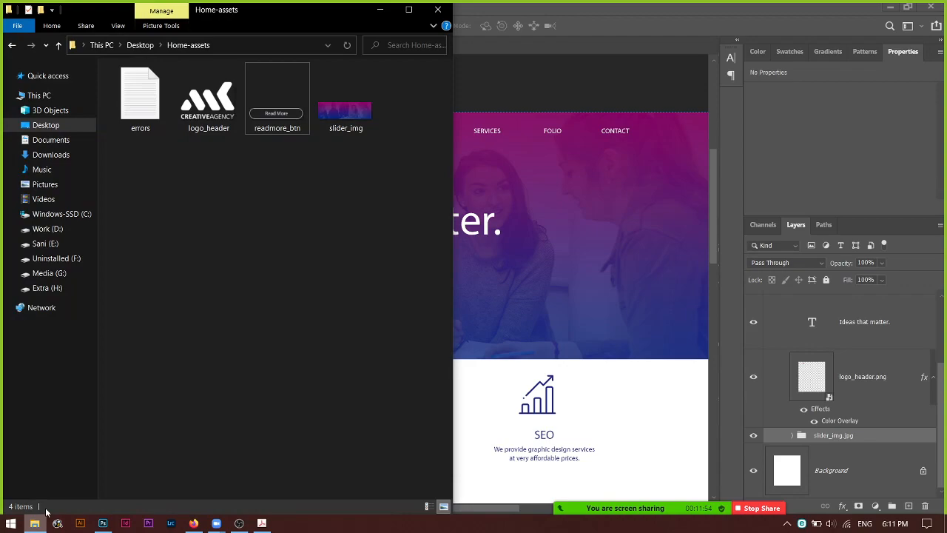
Preview the exported slider_img image from the Home-assets folder, close the preview, and recheck the file in the folder.
double_click(330, 130)
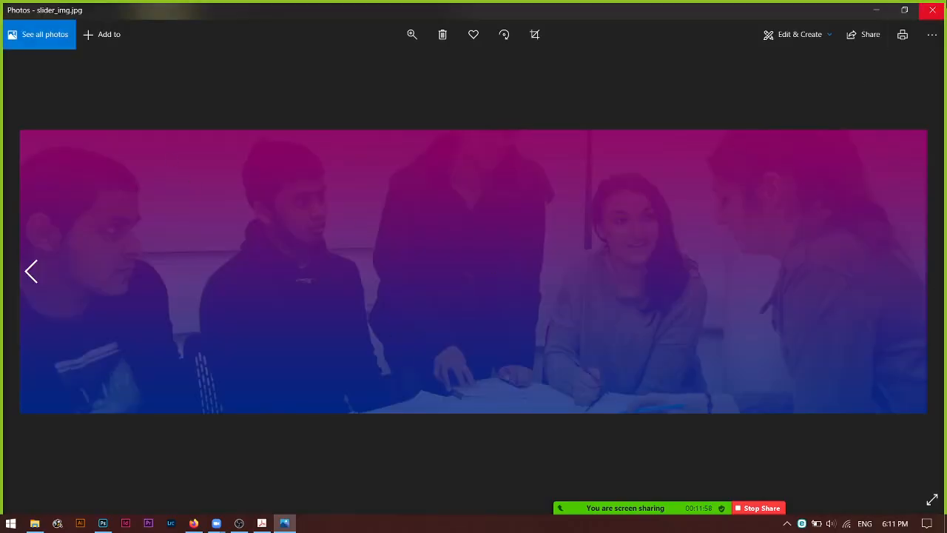
click(935, 9)
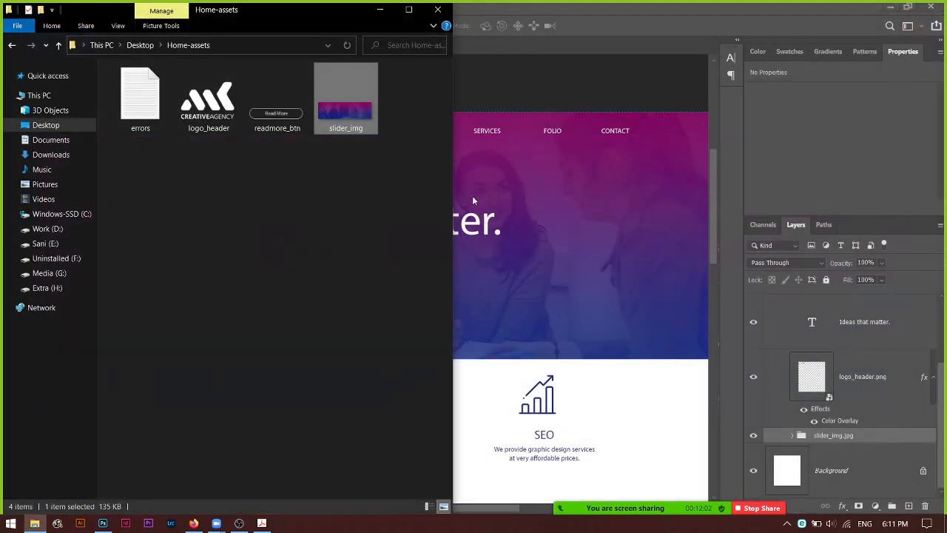
click(379, 10)
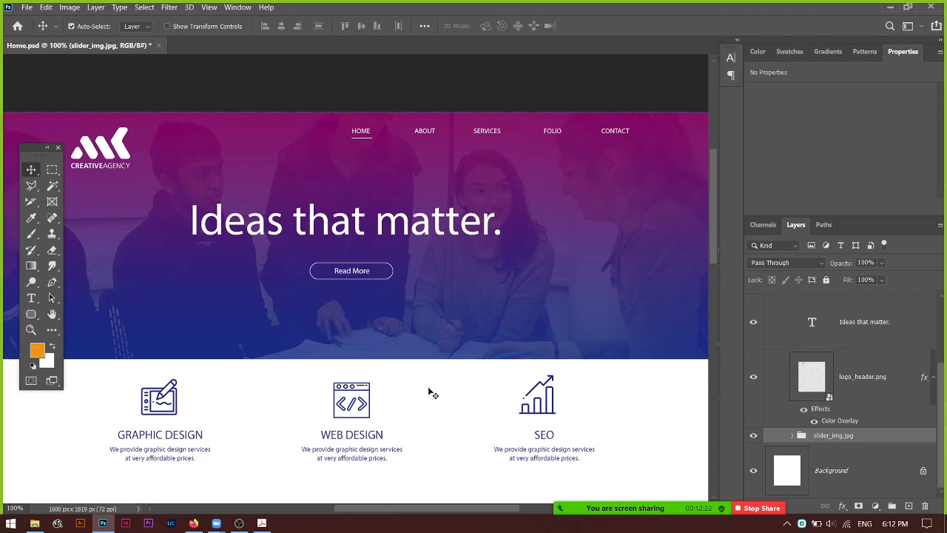
click(34, 523)
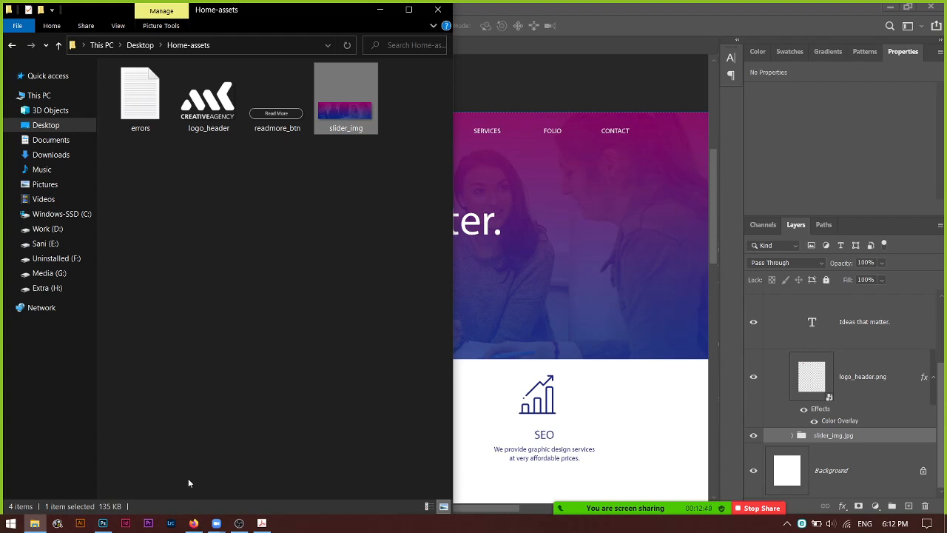
Return to Photoshop and add the quality value 50 to the slider group's name, making it slider_img.jpg50.
click(851, 434)
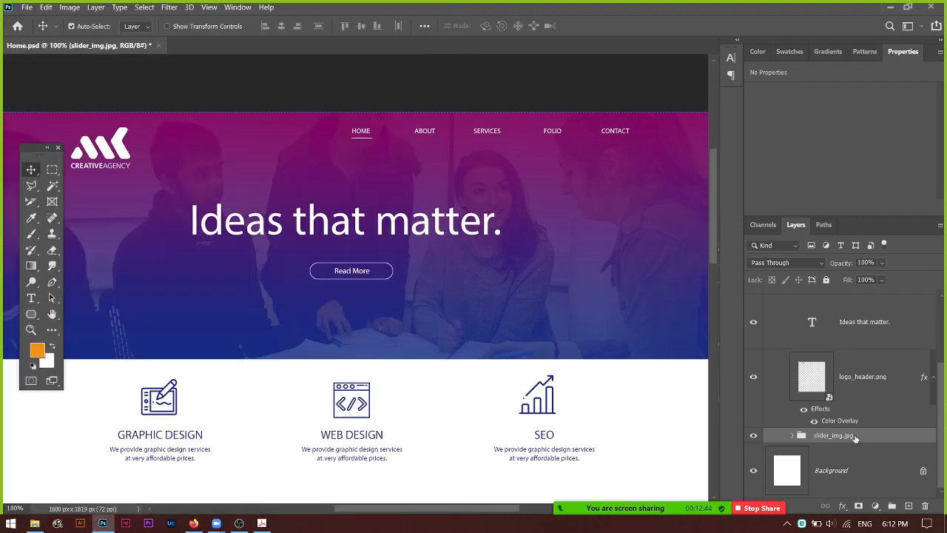
double_click(851, 436)
key(Right)
text(50)
key(Return)
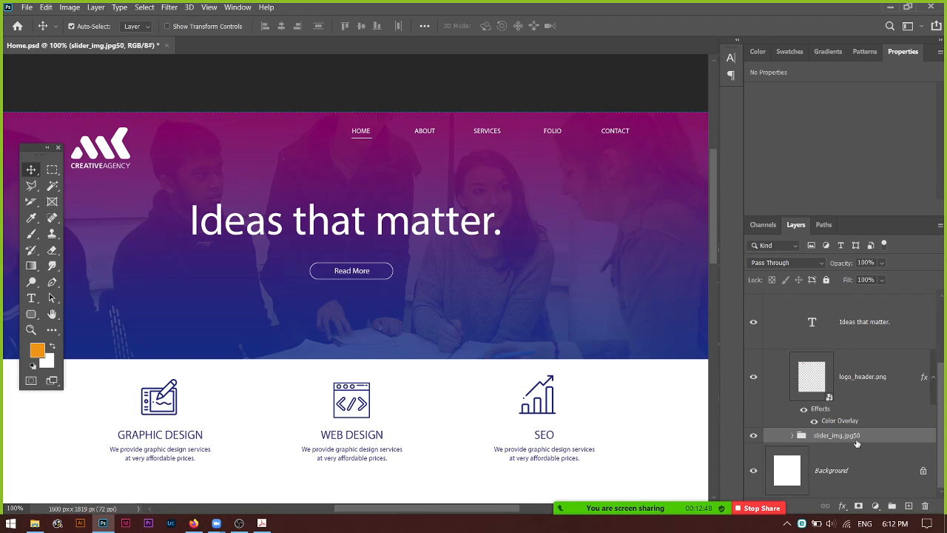
Check the Home-assets folder for the exported slider image and return to Photoshop.
click(37, 524)
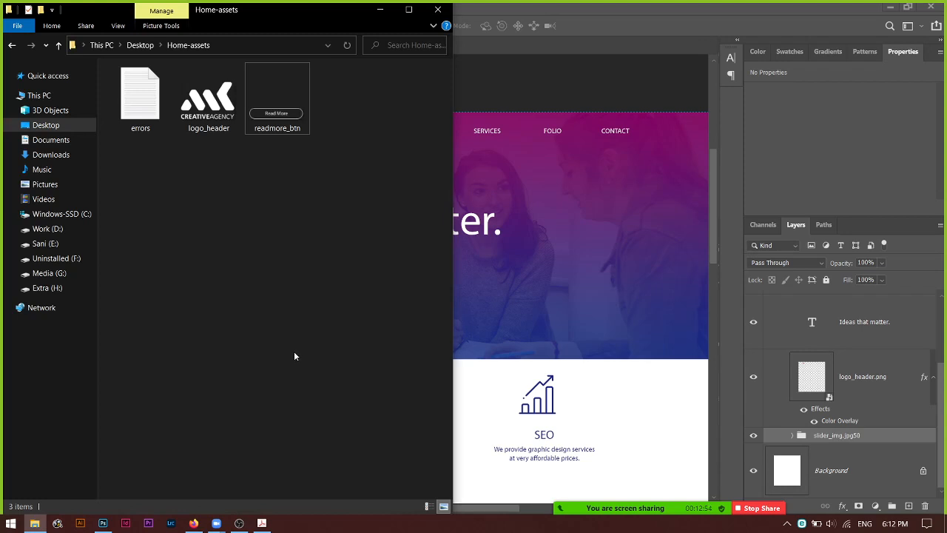
click(103, 523)
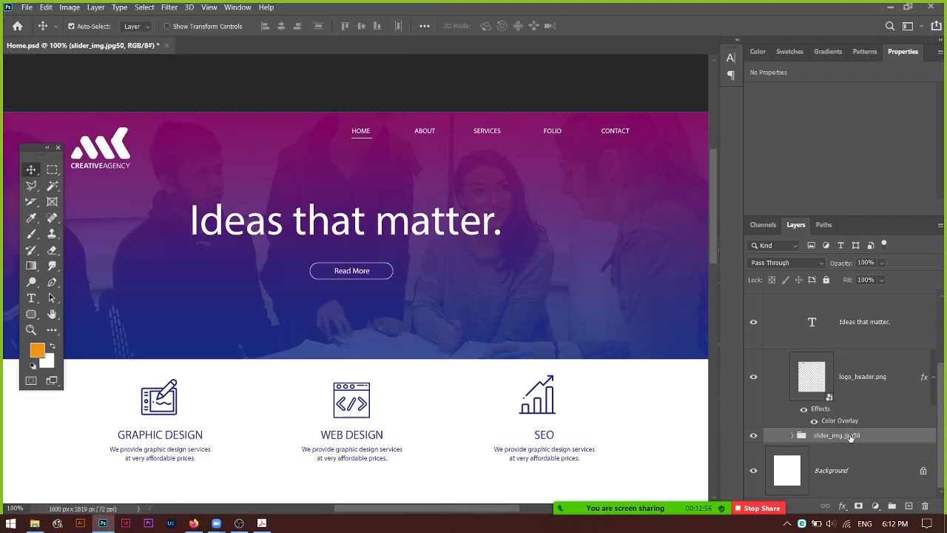
click(37, 525)
click(37, 524)
Add a percent sign to the slider group's quality value, making its name slider_img.jpg50%.
double_click(860, 435)
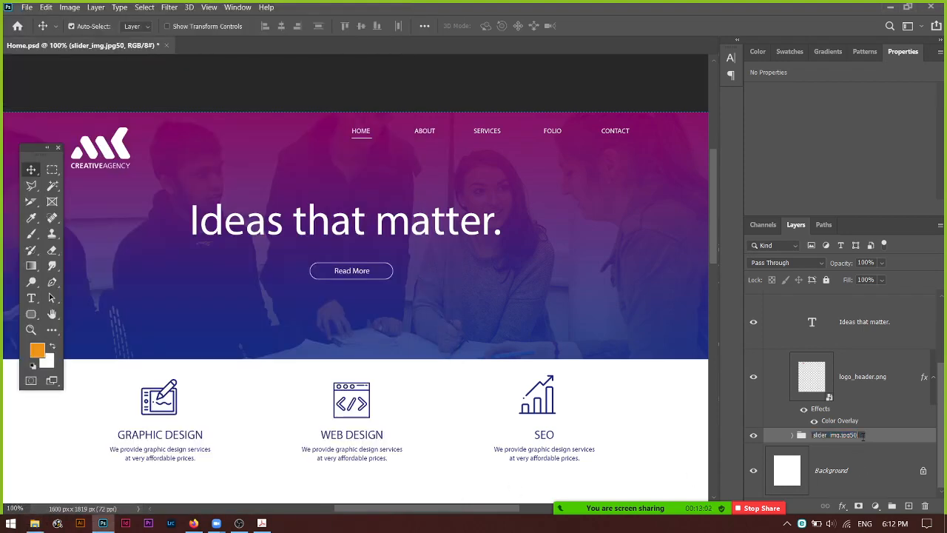
text(%)
key(Return)
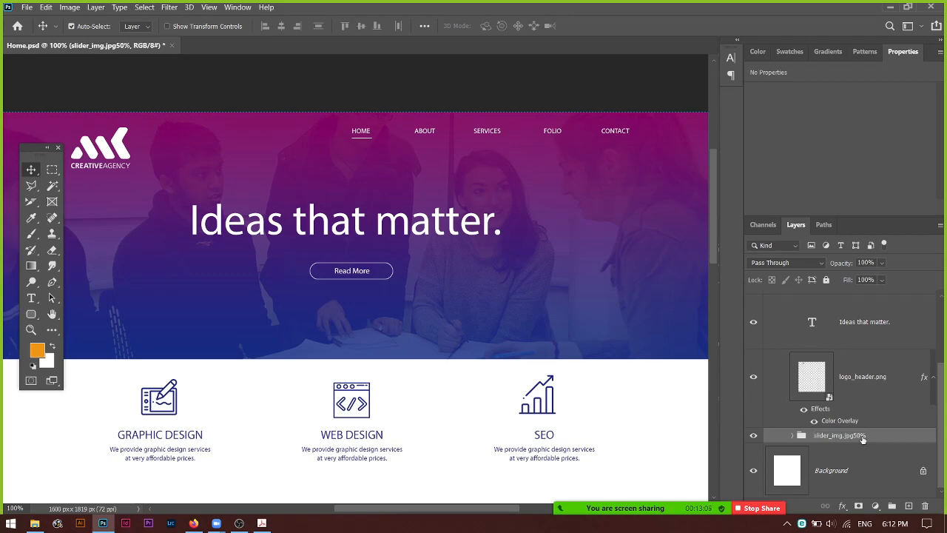
Preview the exported slider_img image from the Home-assets folder twice to judge its quality, closing the preview each time.
click(35, 524)
click(361, 128)
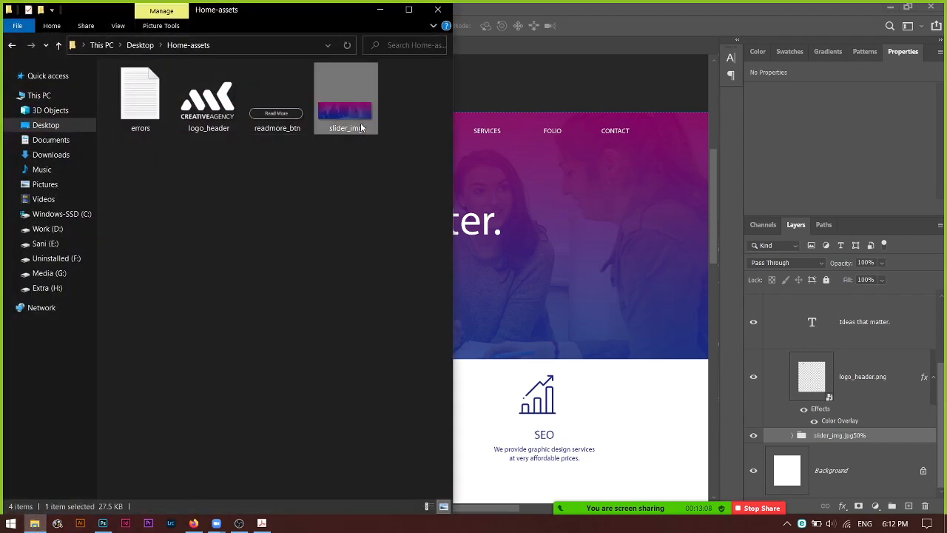
double_click(360, 123)
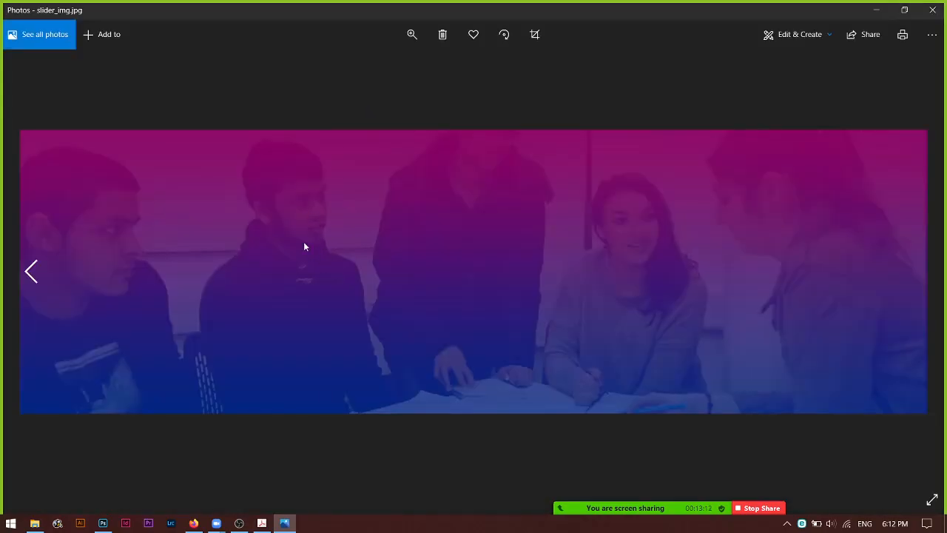
click(932, 9)
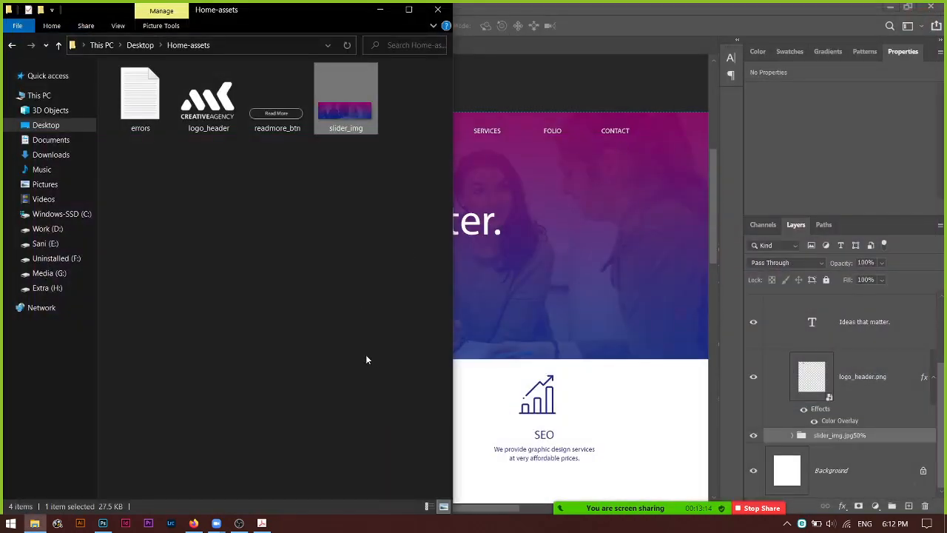
double_click(352, 110)
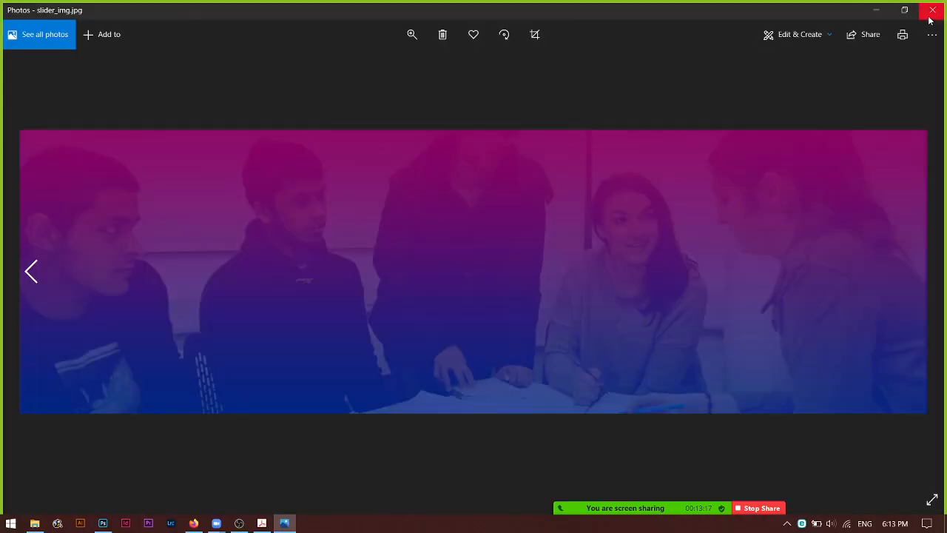
click(930, 13)
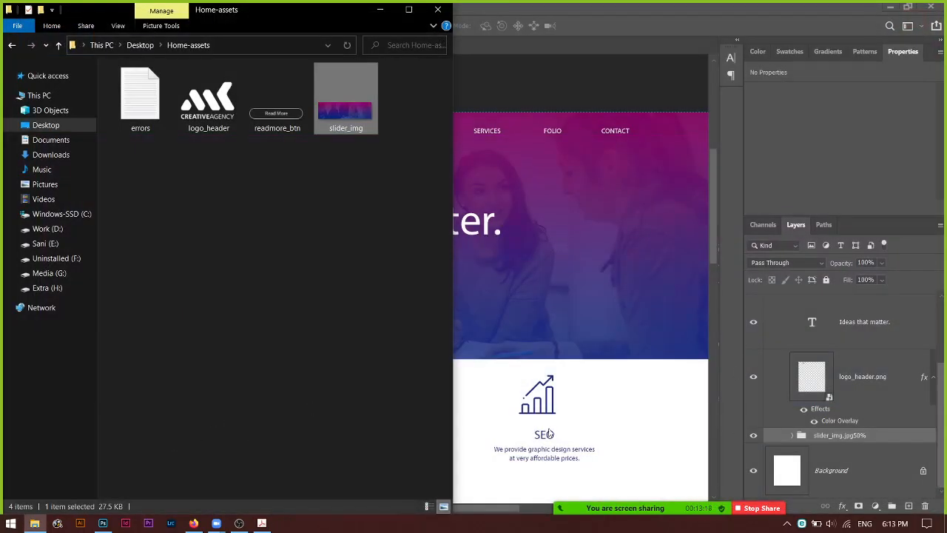
Return to Photoshop and change the slider group's quality value to 80%, making its name slider_img.jpg80%.
click(859, 440)
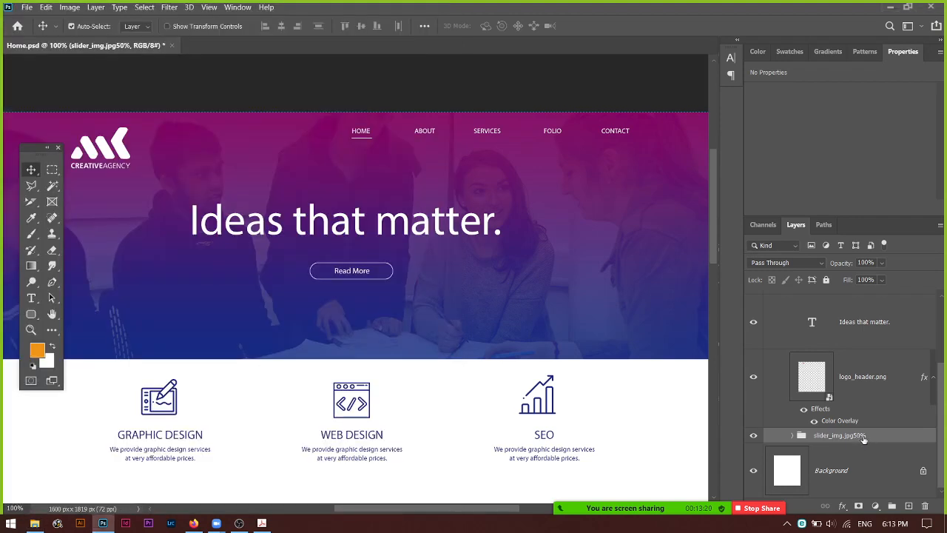
double_click(864, 437)
click(853, 435)
drag(853, 435, 862, 435)
text(80%)
key(Return)
Switch to the Slicing and Exporting the Web Layout PDF, review the JPEG and PNG asset parameters, and minimize the document.
click(269, 524)
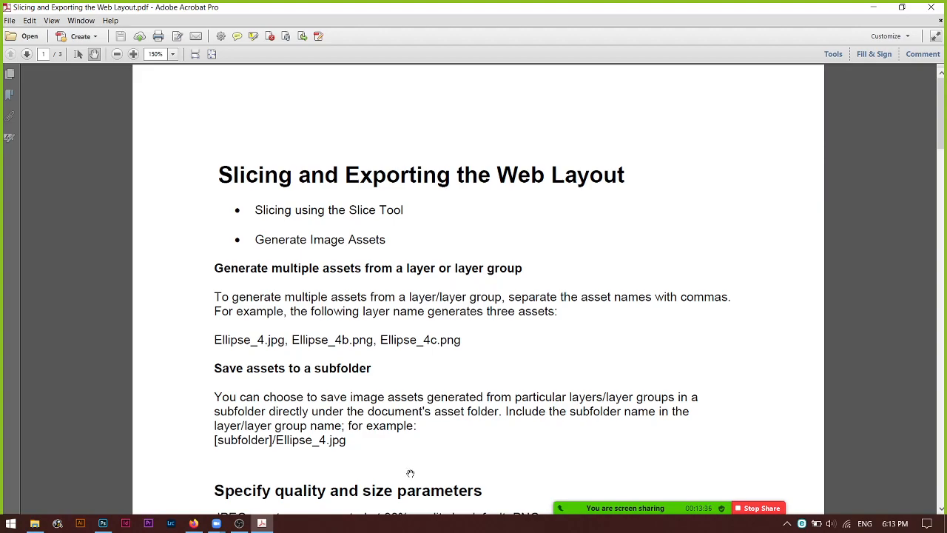
scroll(411, 473, down, 5)
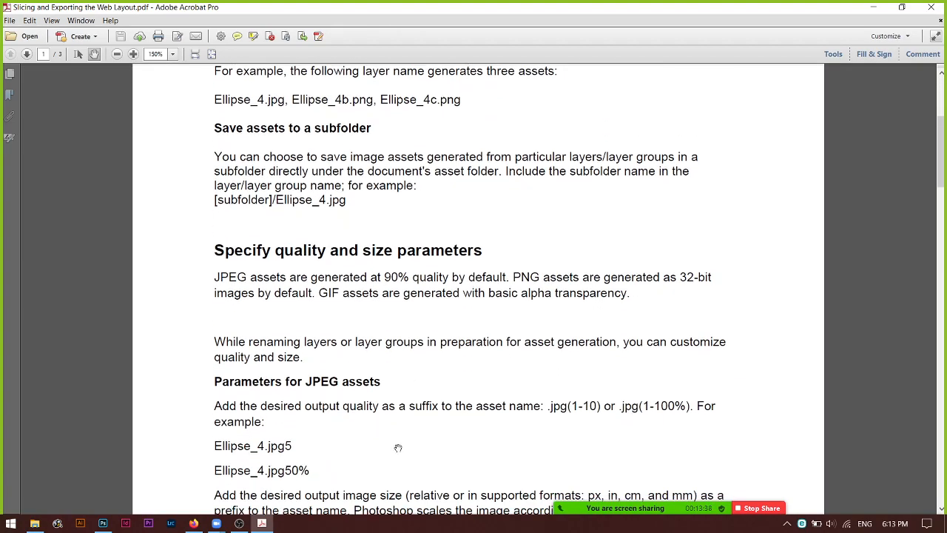
scroll(398, 448, down, 5)
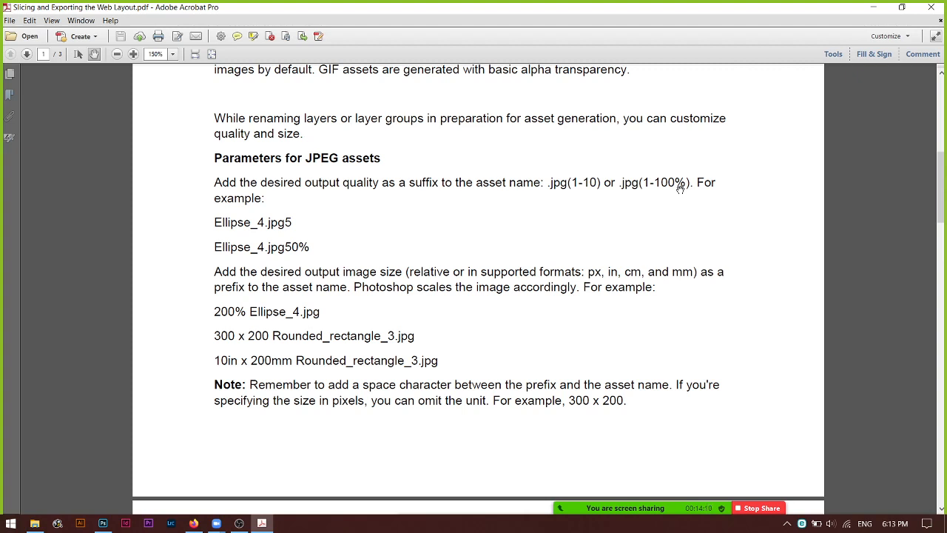
scroll(596, 195, down, 10)
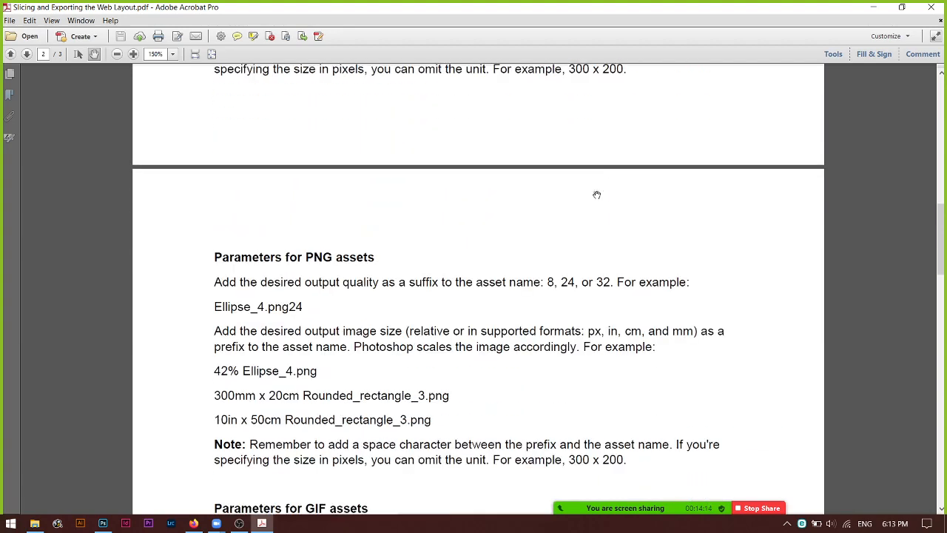
scroll(597, 194, up, 8)
scroll(596, 195, up, 12)
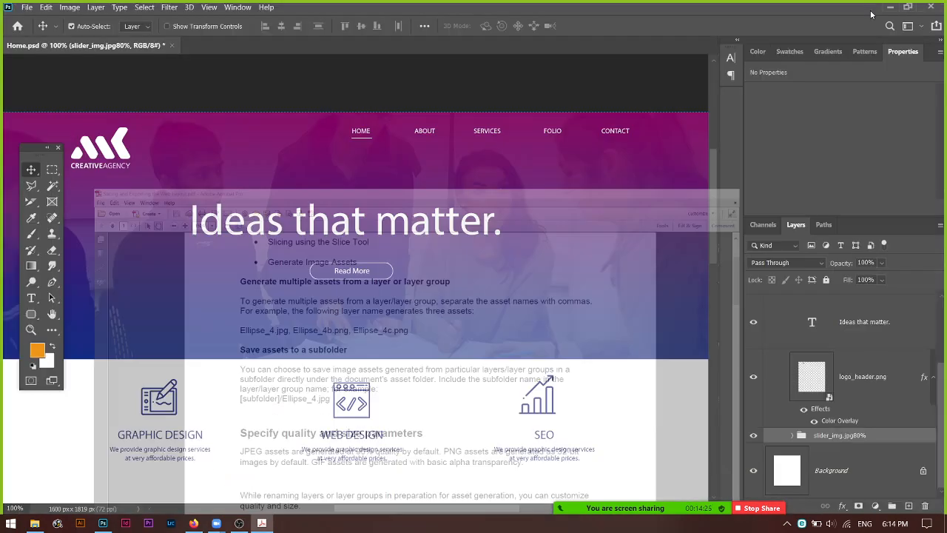
click(874, 7)
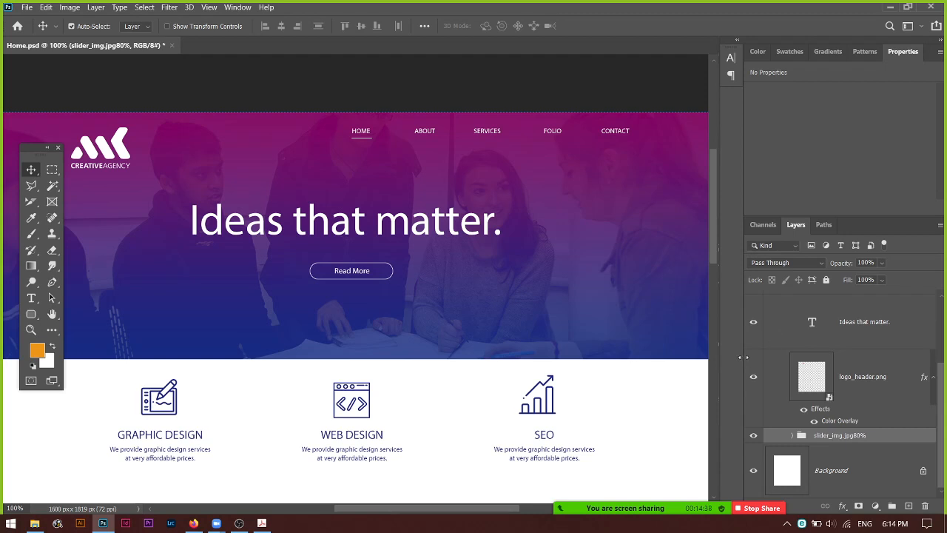
Widen the layer list area and copy the base name slider_img from the slider group's name.
drag(747, 357, 628, 360)
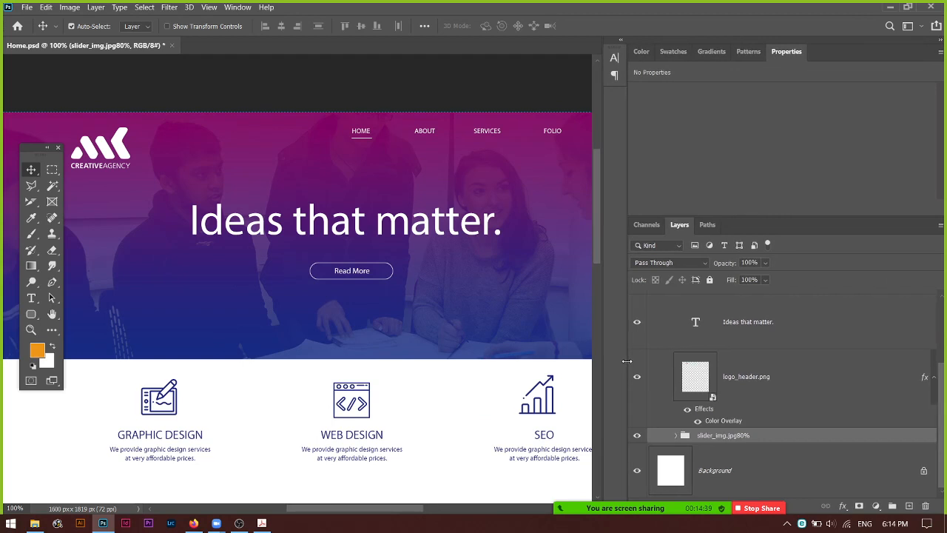
double_click(721, 437)
drag(733, 436, 751, 434)
click(751, 435)
key(shift+Right)
key(shift+Right)
key(shift+Right)
key(shift+Right)
key(shift+Right)
key(shift+Right)
key(shift+Right)
key(shift+Right)
key(shift+Right)
key(shift+Right)
key(shift+Left)
key(ctrl+c)
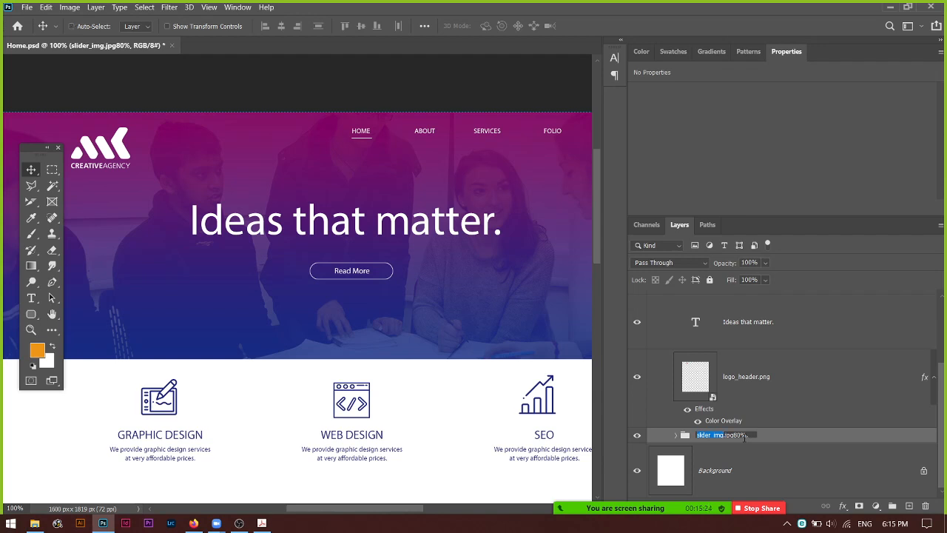
Append a second asset to the slider group's name, making it "slider_img.jpg80%, slider_img.png".
key(End)
text(,)
key(ctrl+v)
text(.png)
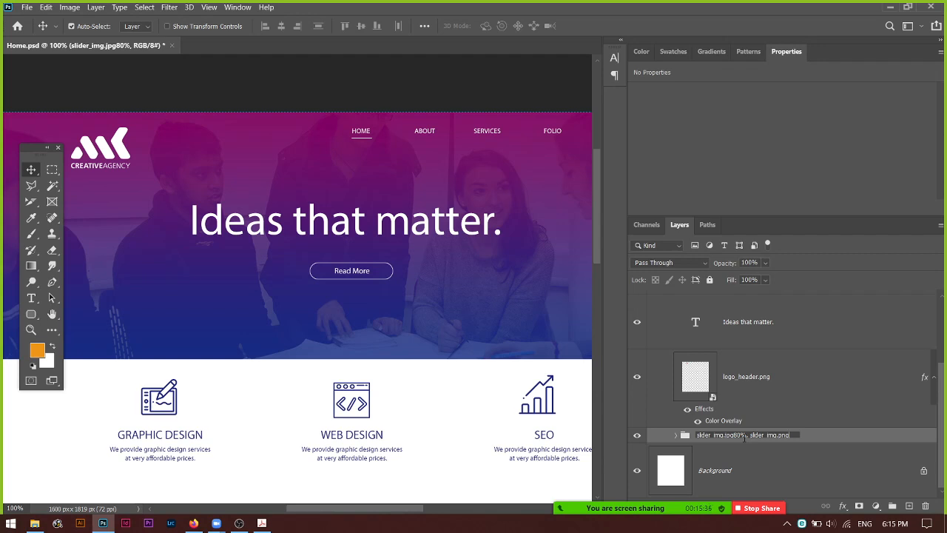
key(Return)
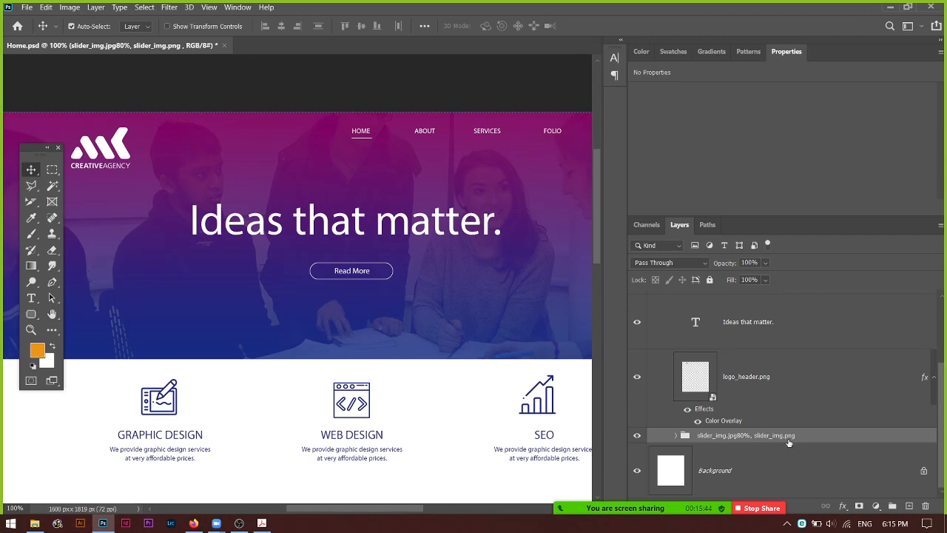
Check the file properties of both slider_img files, JPG and PNG, in the Home-assets folder.
click(34, 524)
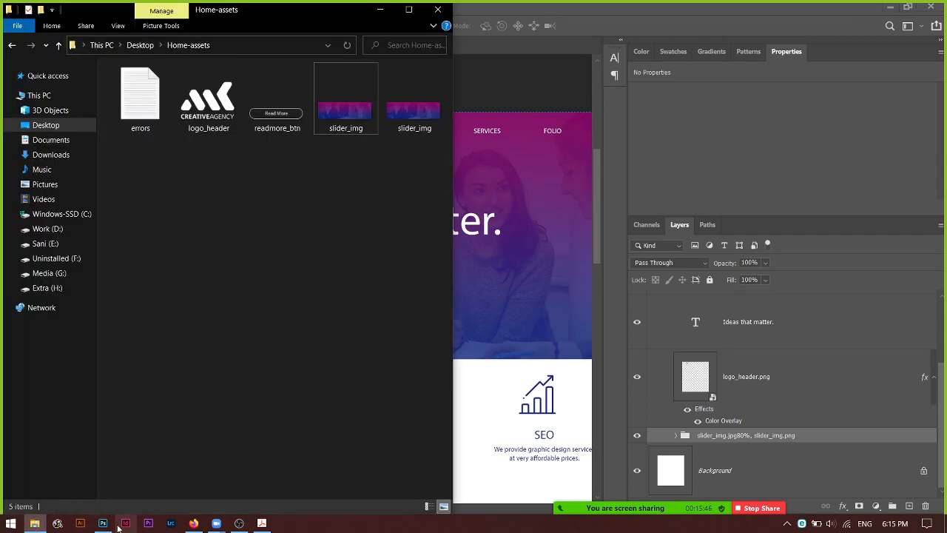
click(352, 130)
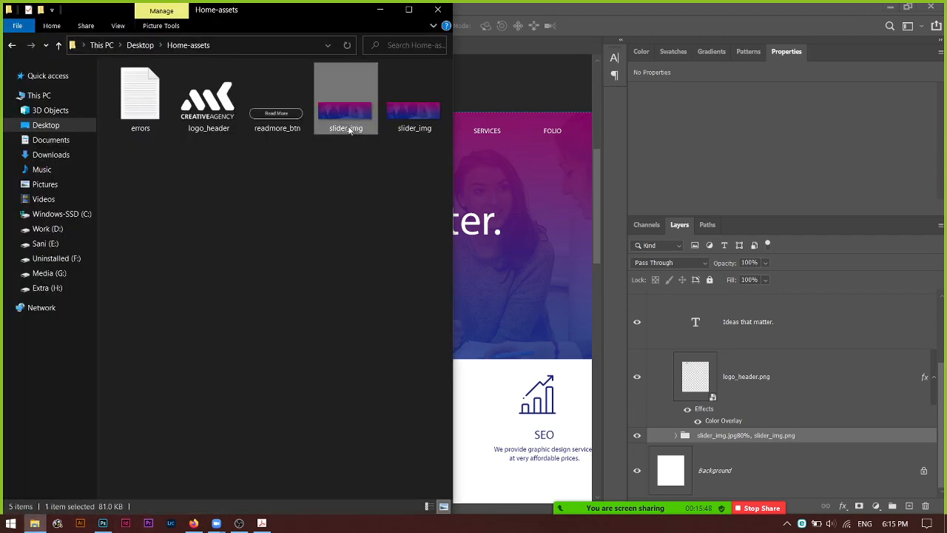
right_click(360, 130)
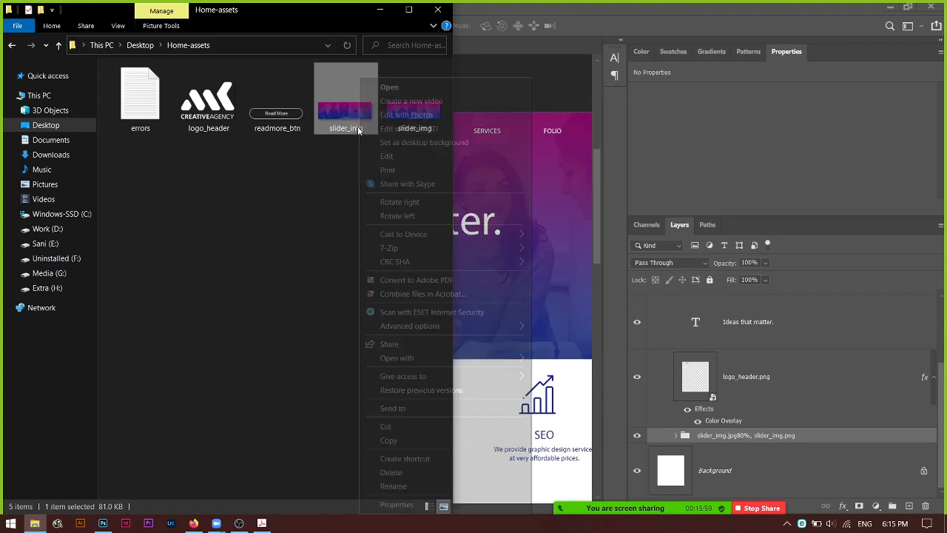
click(413, 503)
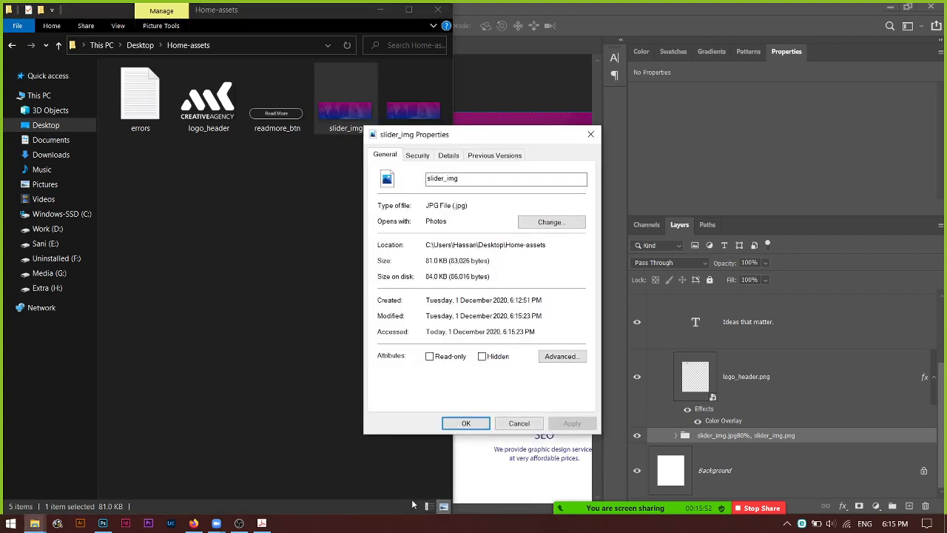
click(520, 422)
click(414, 127)
right_click(414, 127)
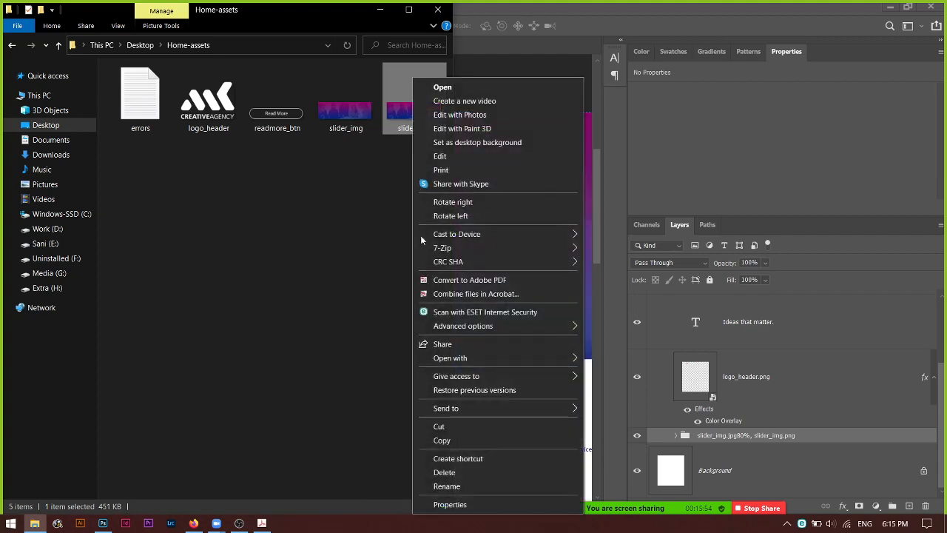
click(434, 505)
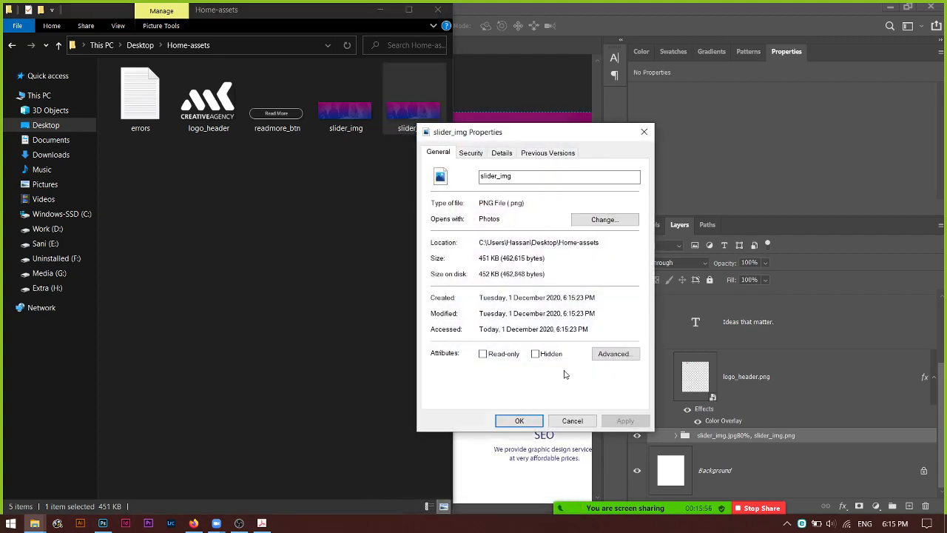
click(552, 420)
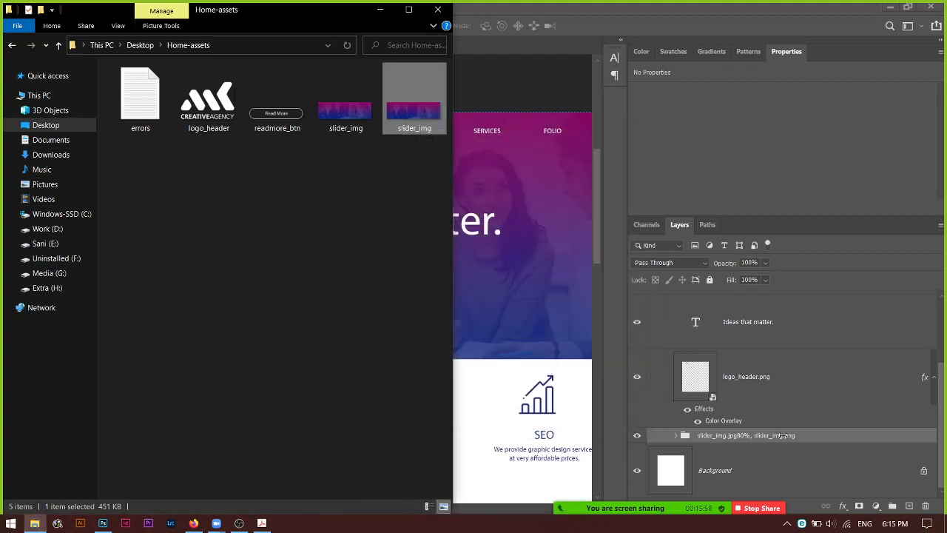
Return to Photoshop and append a third asset, slider.gif, to the slider group's name after a comma.
click(784, 438)
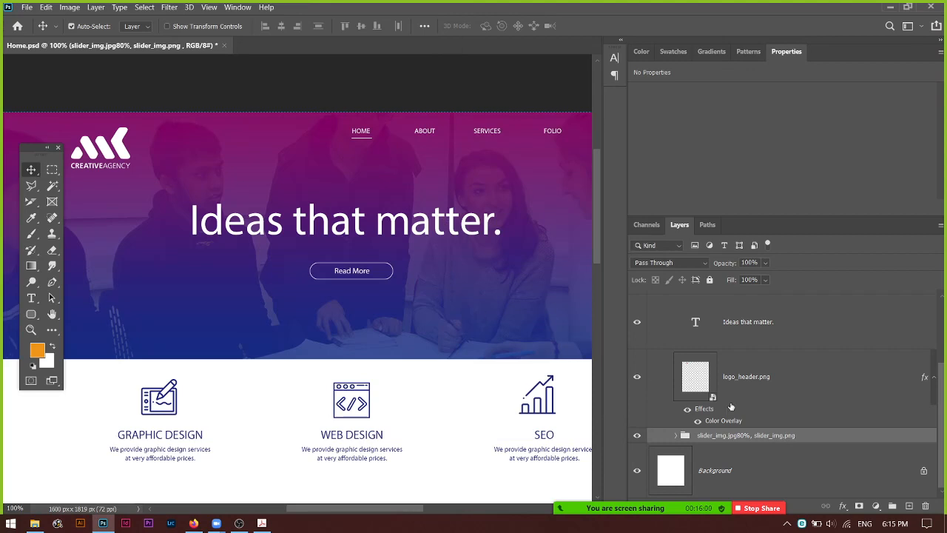
double_click(775, 435)
click(794, 435)
text(, slider)
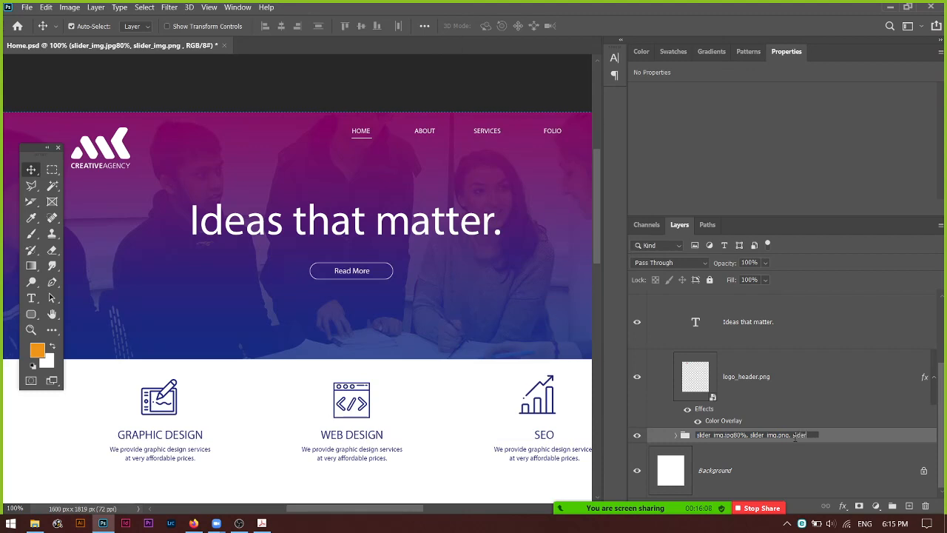
text(_im)
key(Return)
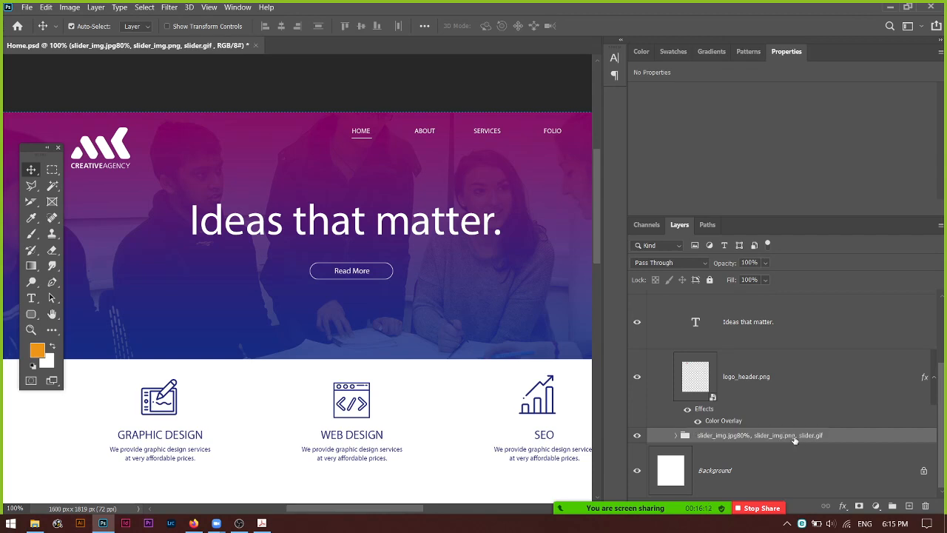
Check the file properties of the slider_img PNG and the slider GIF in the Home-assets folder.
click(34, 523)
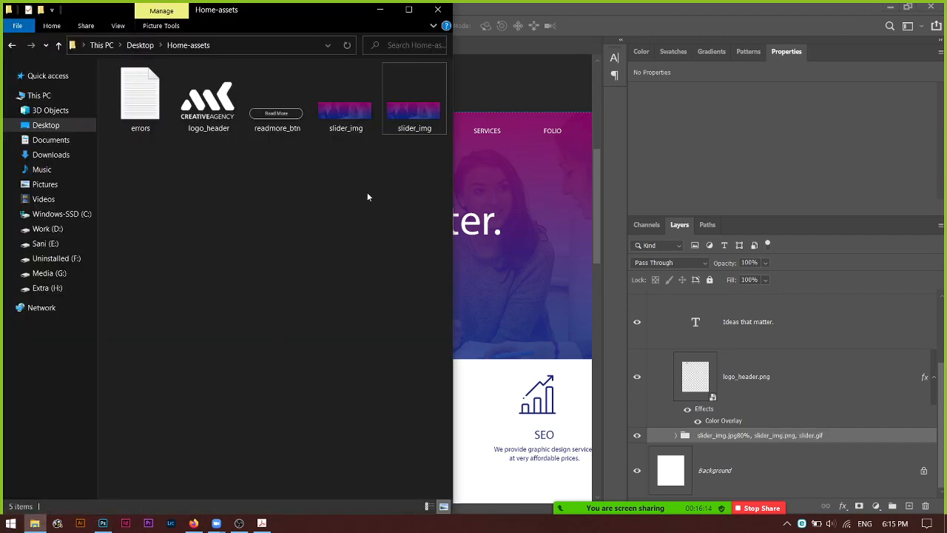
right_click(145, 156)
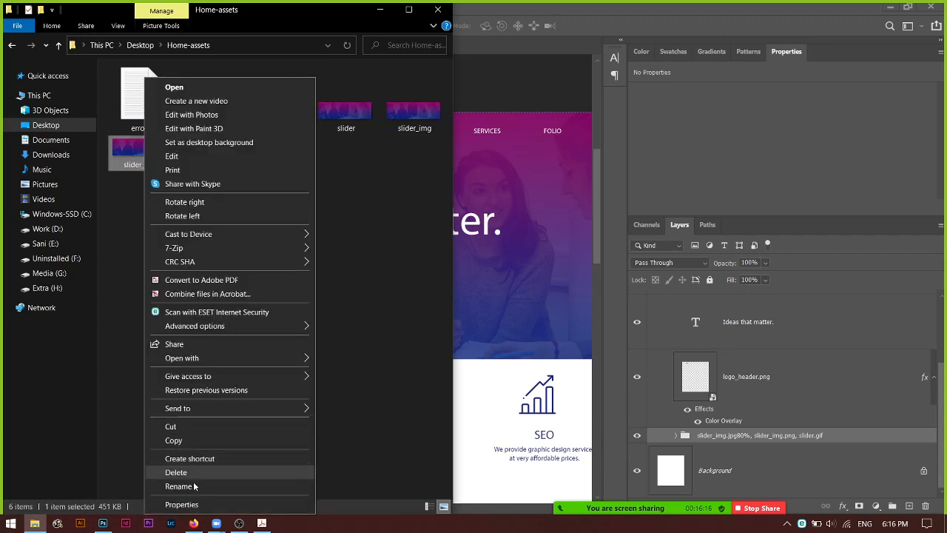
click(181, 503)
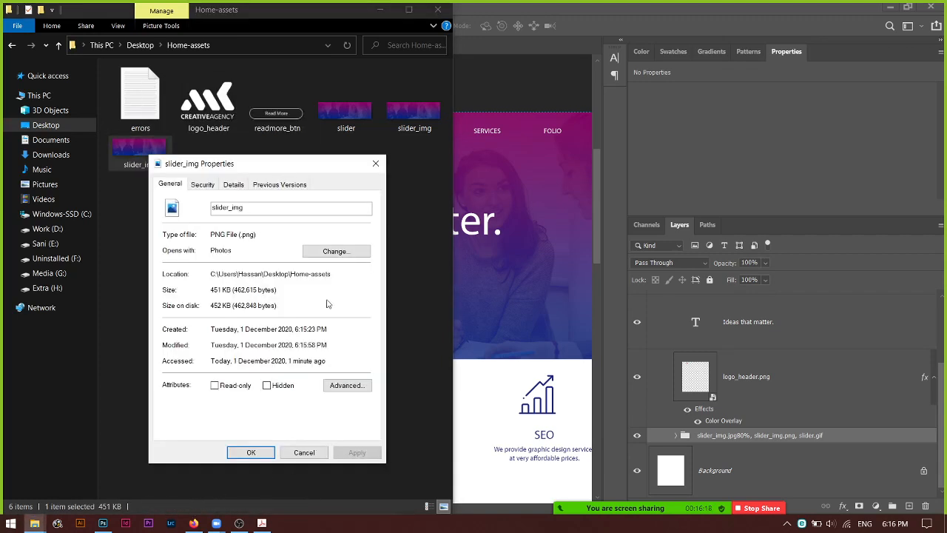
click(304, 452)
click(347, 118)
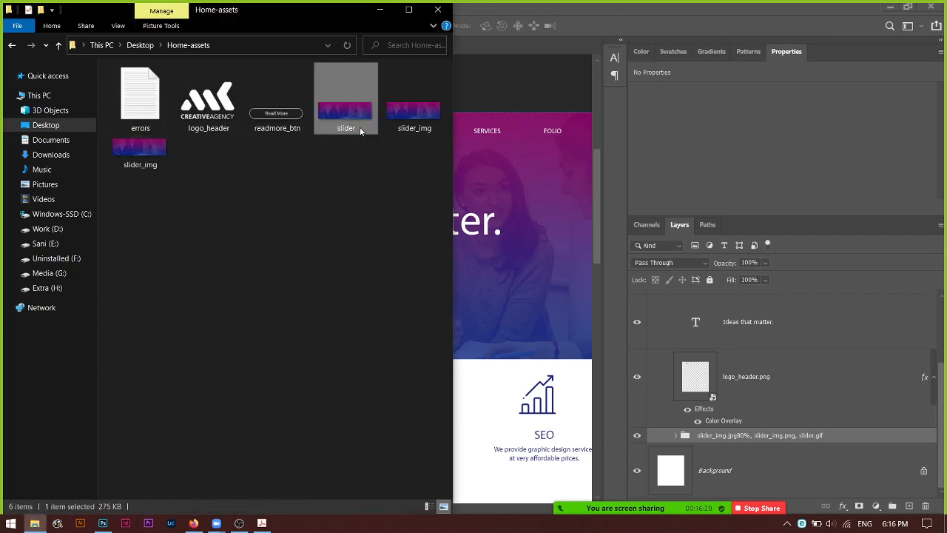
right_click(360, 131)
click(389, 503)
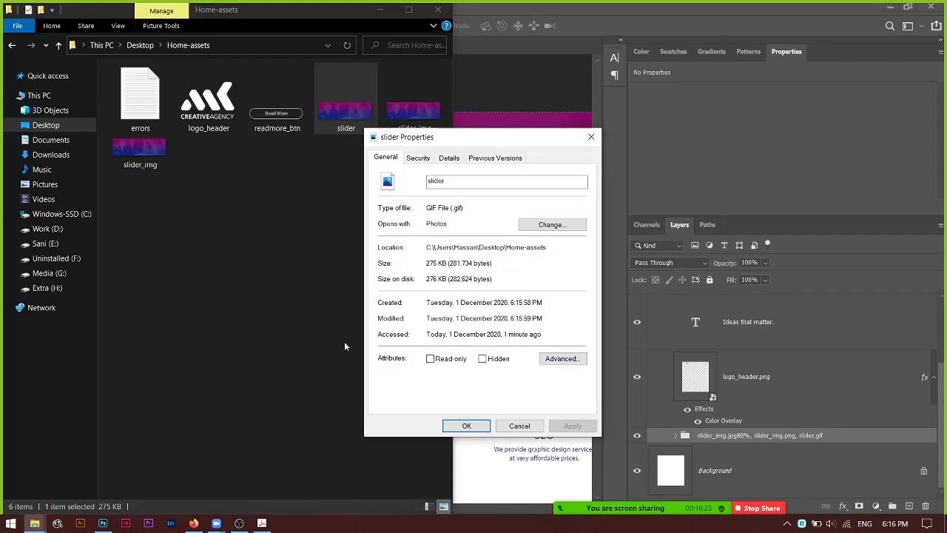
Close the slider file's properties and review the quality, size and complex layer name sections of the slicing PDF in Acrobat.
click(524, 427)
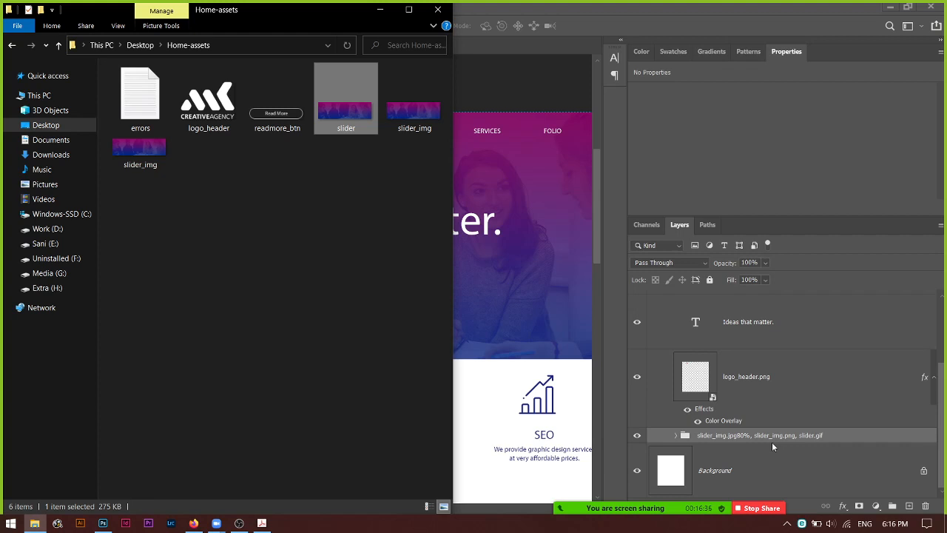
click(262, 523)
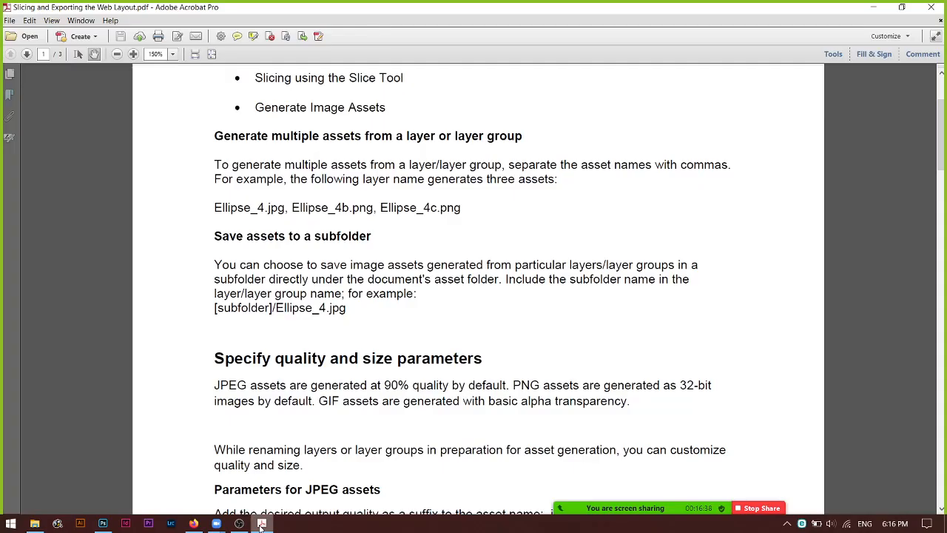
scroll(448, 447, down, 3)
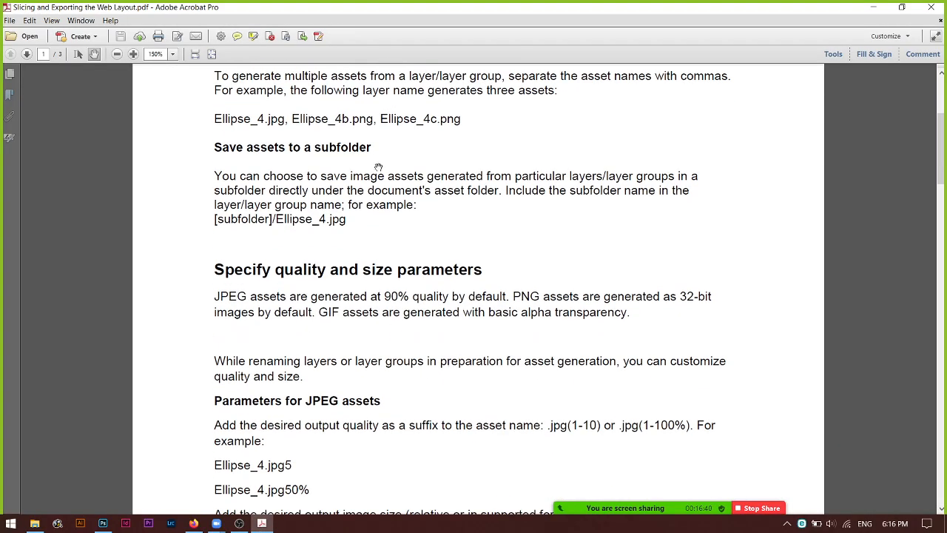
scroll(376, 269, down, 10)
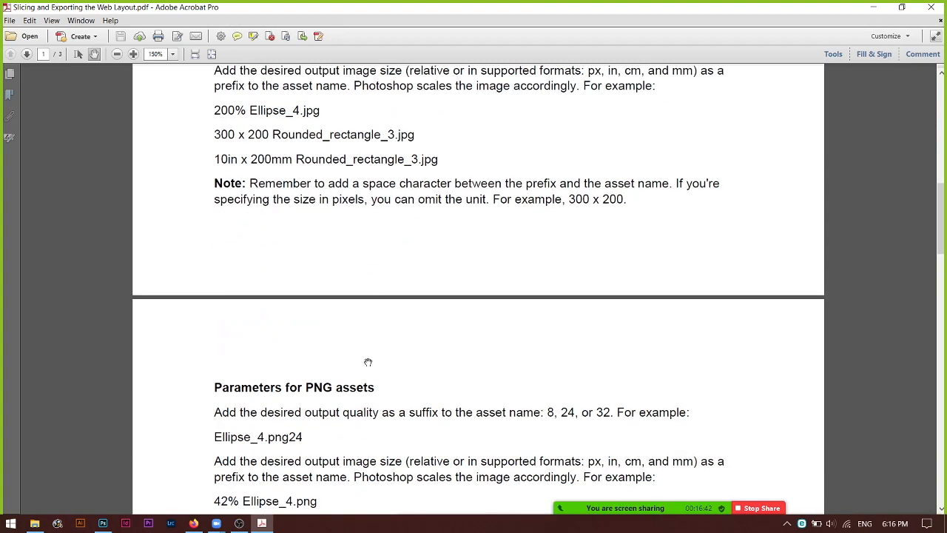
scroll(368, 361, down, 10)
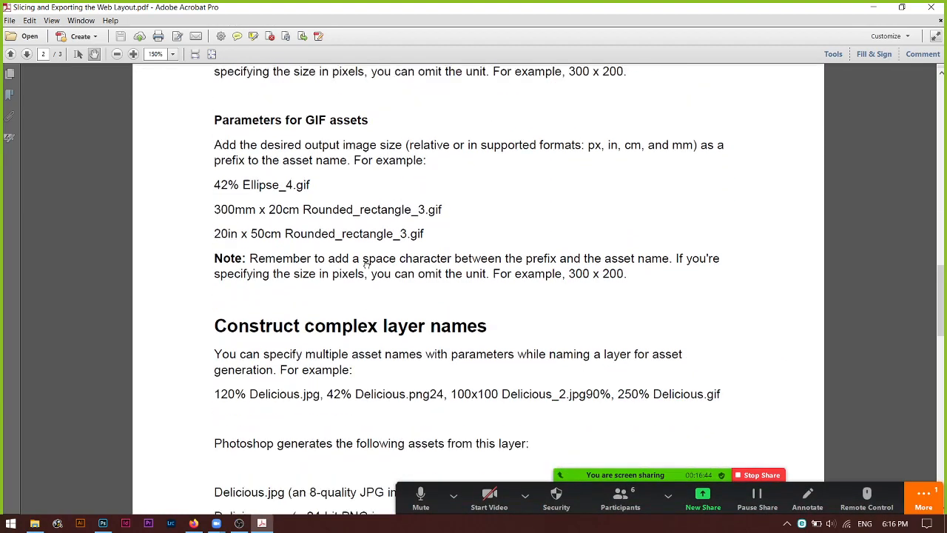
scroll(365, 263, down, 5)
scroll(346, 347, up, 4)
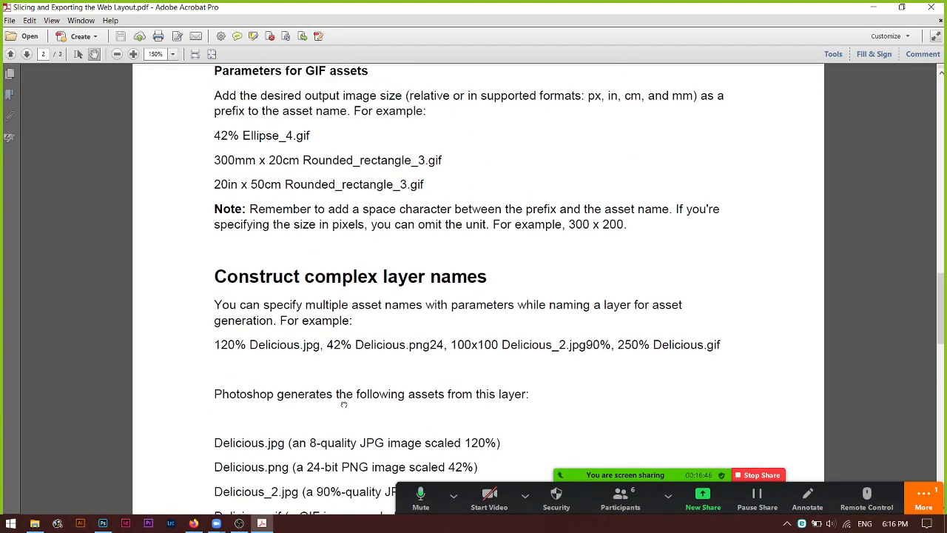
scroll(344, 403, up, 10)
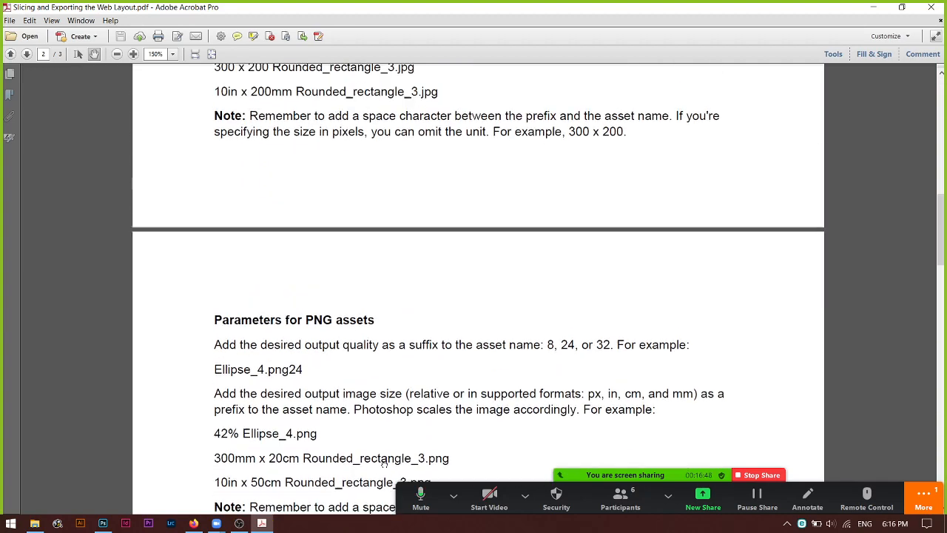
scroll(384, 462, up, 4)
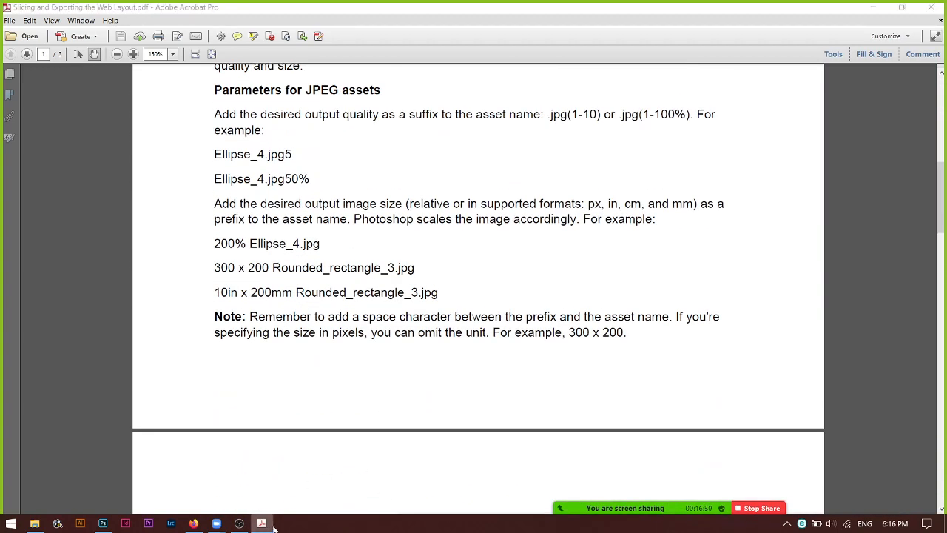
click(271, 525)
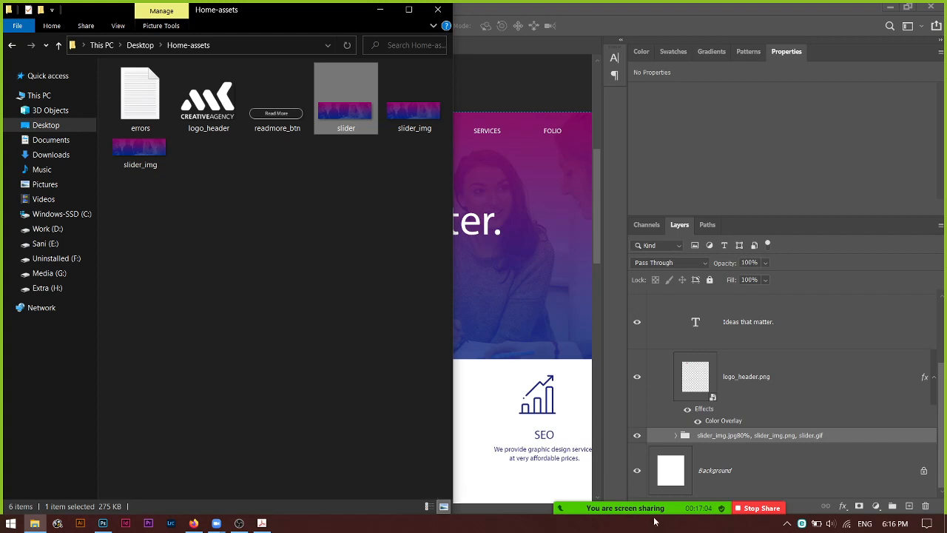
Check the Zoom meeting chat for new messages and minimize it.
click(917, 499)
click(881, 337)
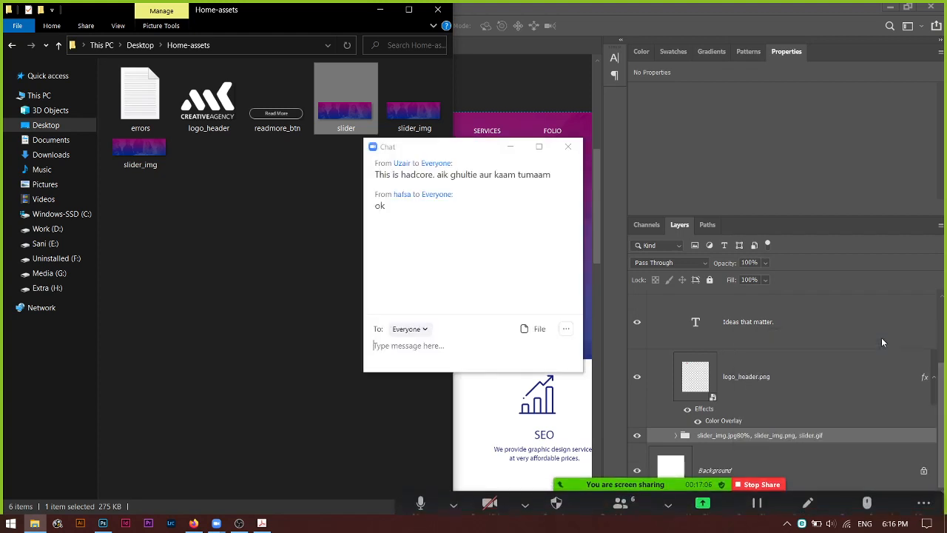
click(510, 147)
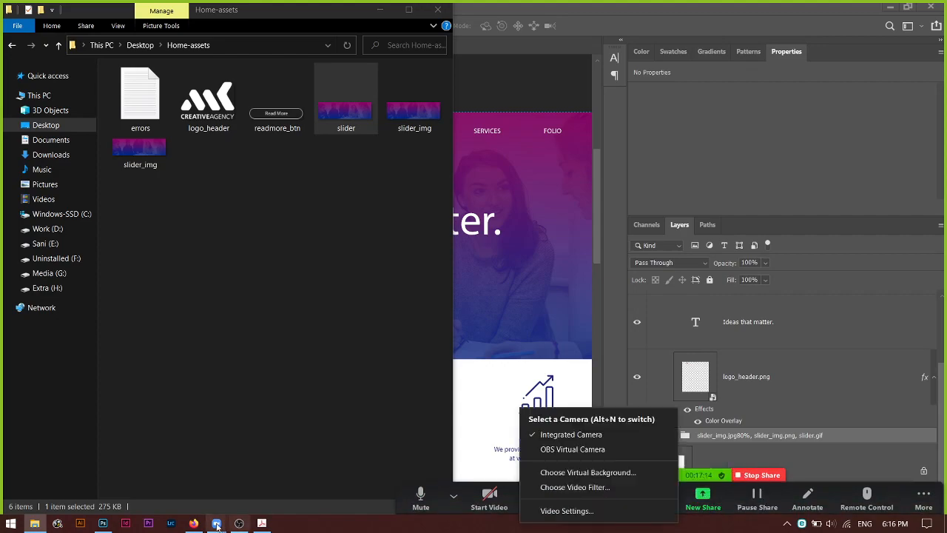
Return to the PDF in Acrobat and review the section on saving assets to a subfolder.
click(267, 524)
scroll(389, 443, up, 10)
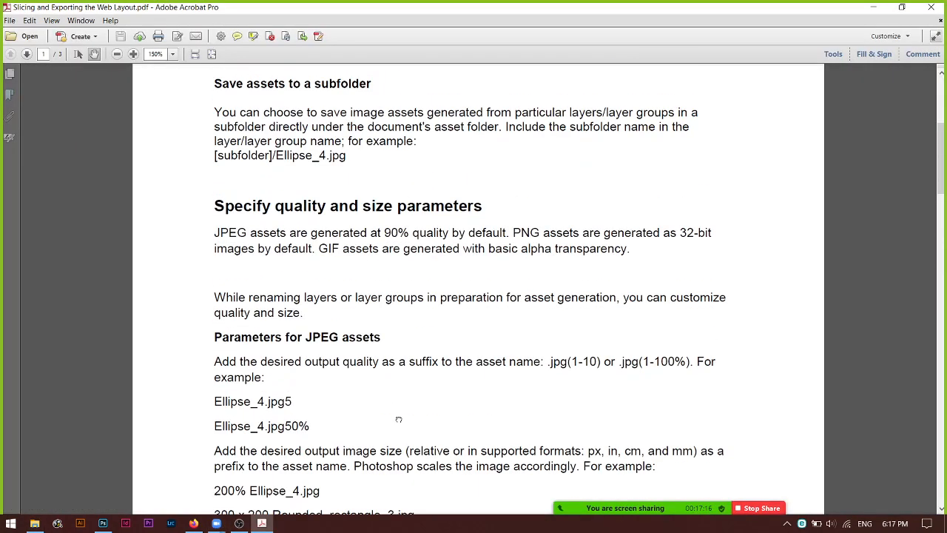
scroll(389, 442, up, 3)
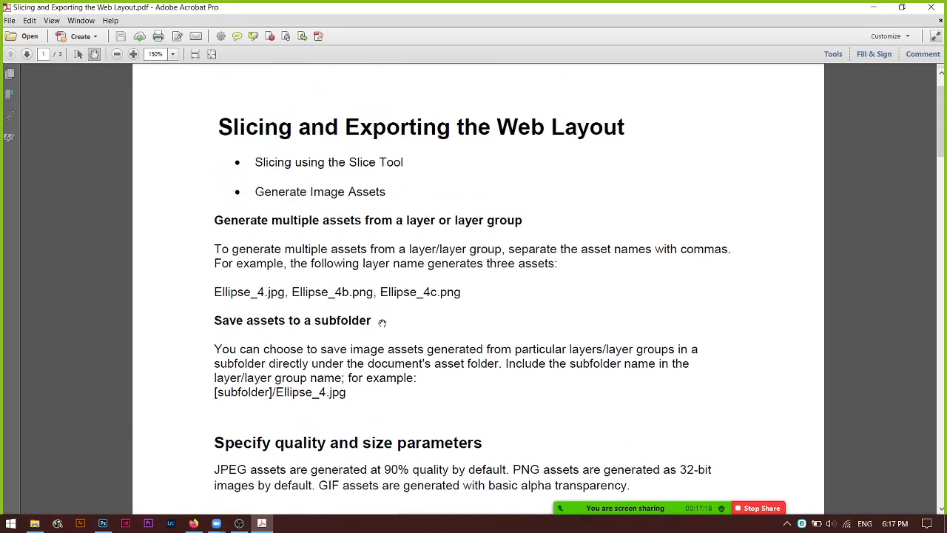
scroll(369, 328, up, 1)
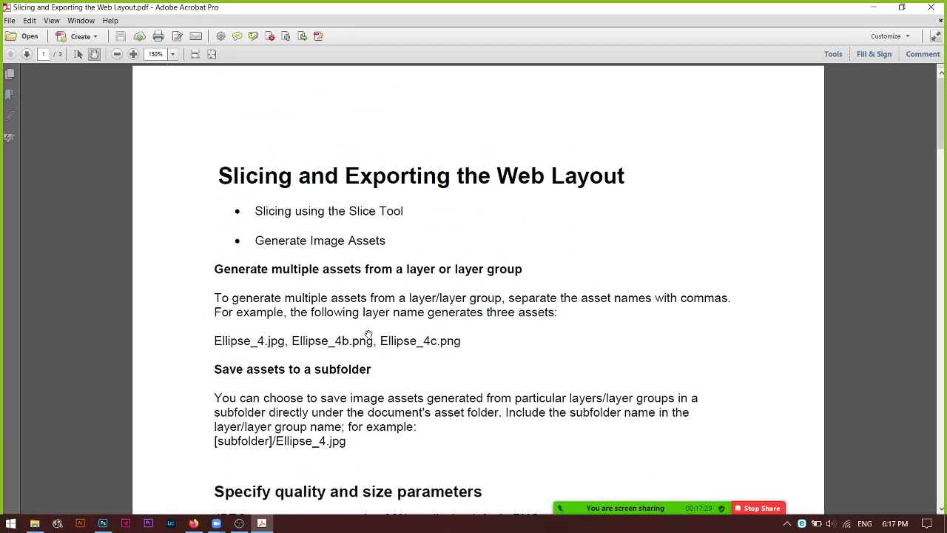
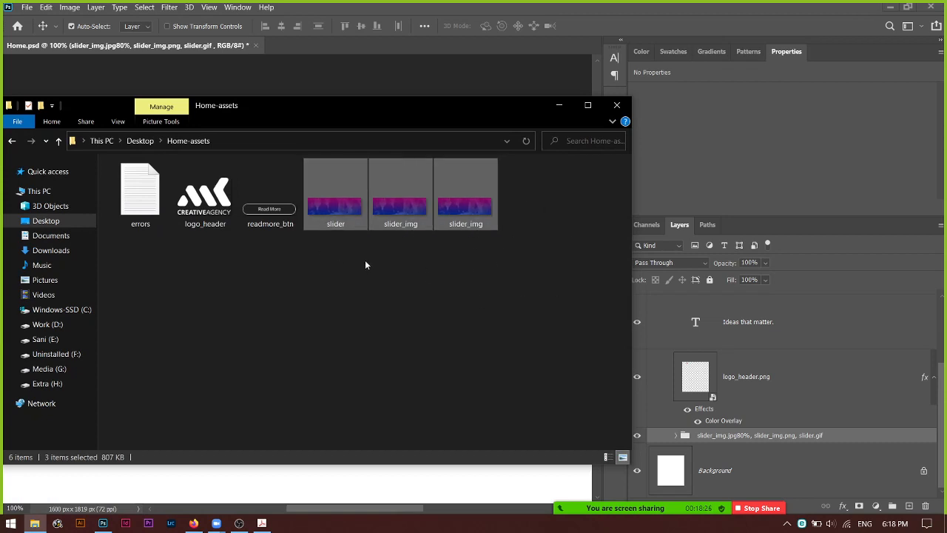
Point out the three slider files in Home-assets, and prefix the slider group's name in Photoshop with "header\".
click(364, 264)
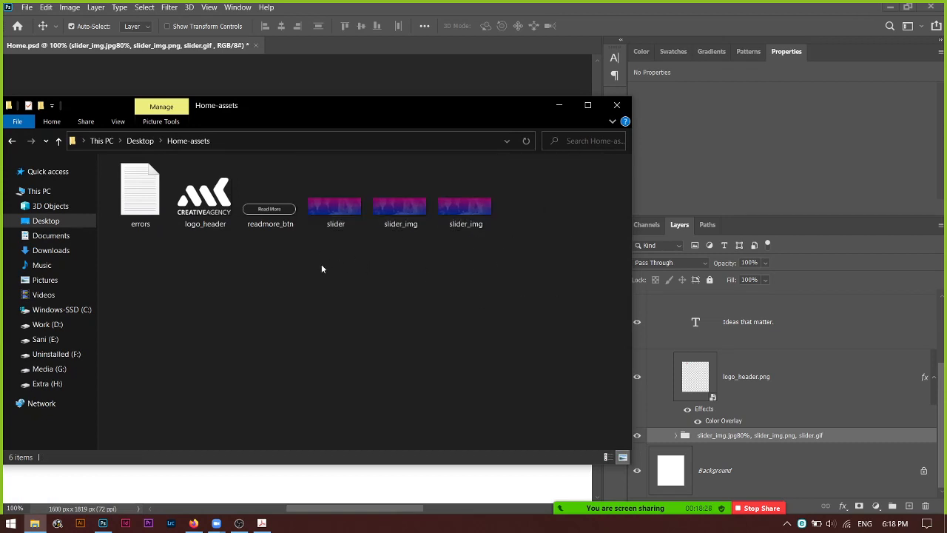
drag(329, 259, 516, 209)
click(715, 437)
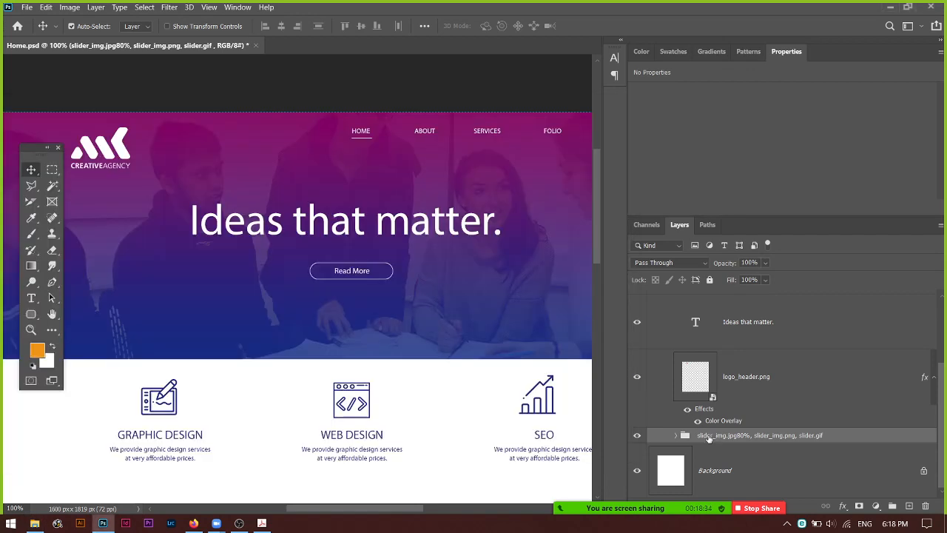
double_click(699, 435)
click(699, 436)
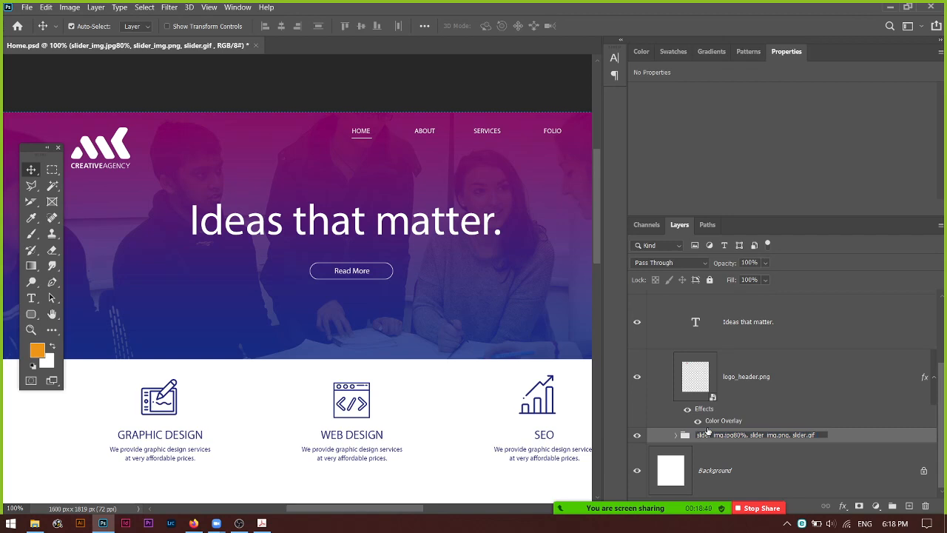
text(header_)
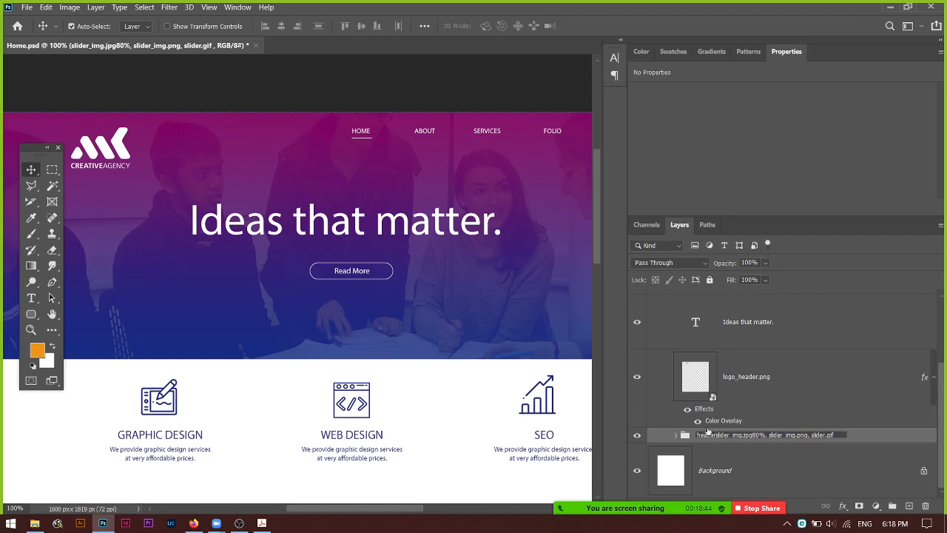
text(\)
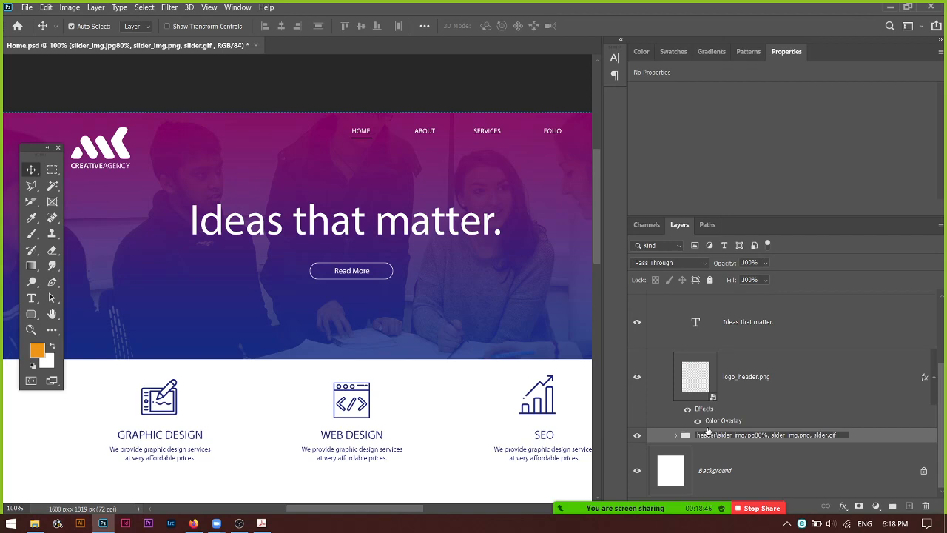
key(Return)
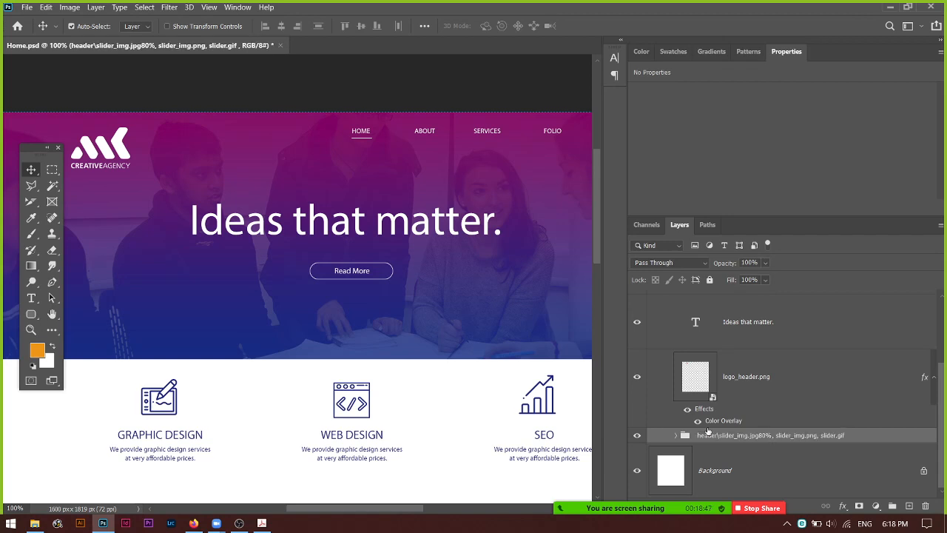
Refresh the Home-assets folder to check the files generated from the slider group.
click(37, 525)
right_click(280, 315)
click(310, 368)
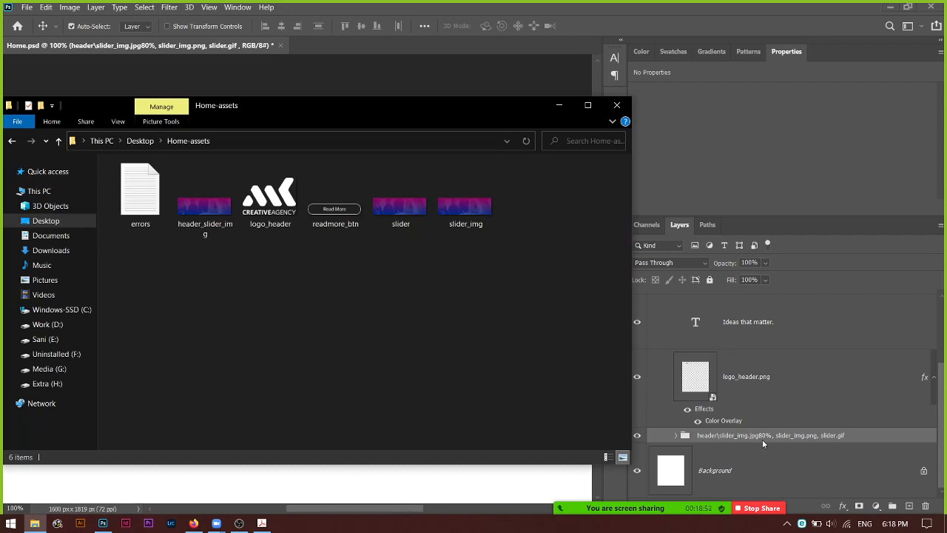
Check the subfolder naming example in the PDF in Acrobat.
click(263, 524)
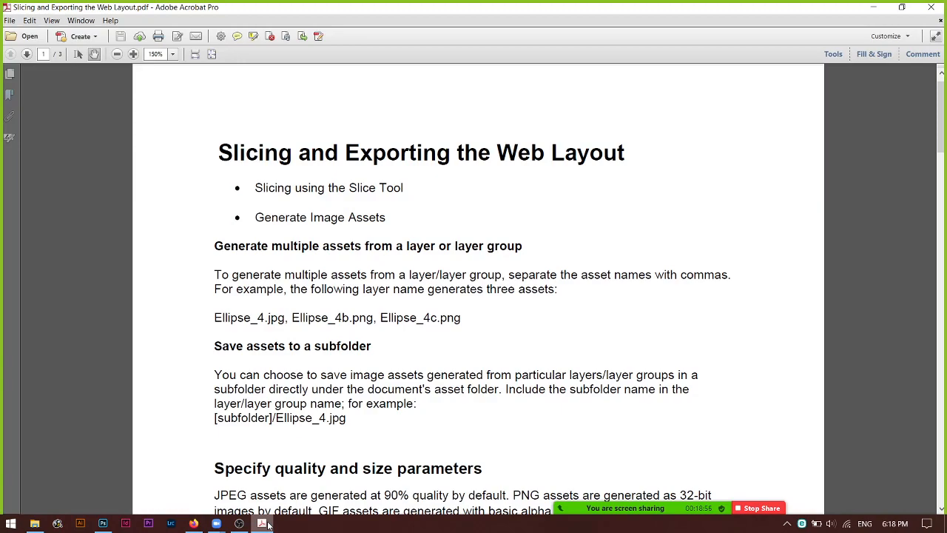
click(266, 523)
click(267, 523)
click(264, 524)
Replace the backslash after "header" in the slider group's name with a forward slash in Photoshop.
click(719, 439)
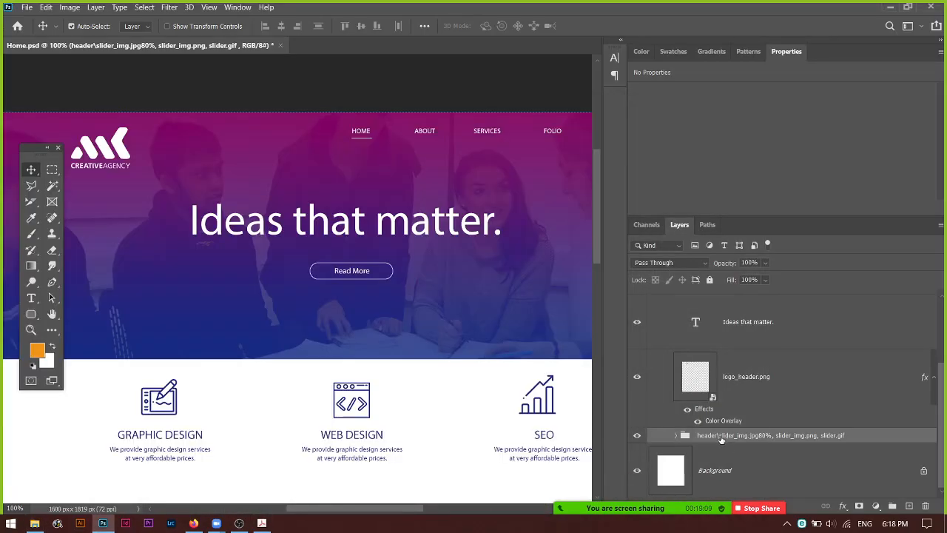
double_click(717, 436)
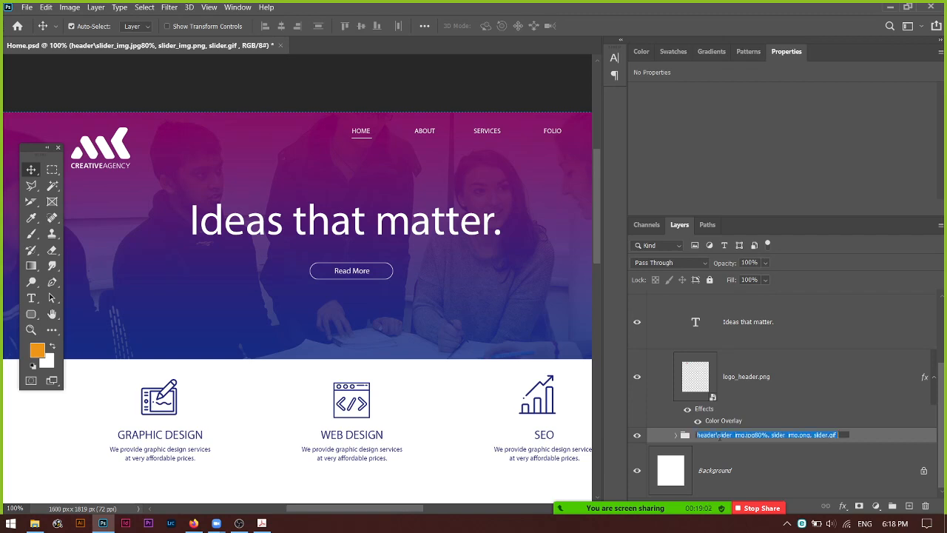
key(BackSpace)
text(/)
key(Return)
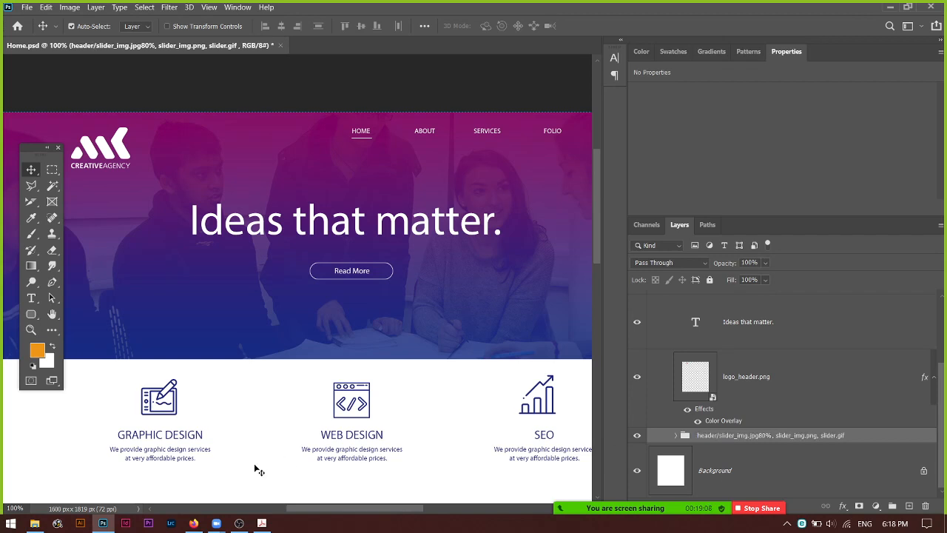
Refresh the Home-assets folder, inspect the contents of its header subfolder and return to Home-assets.
click(34, 523)
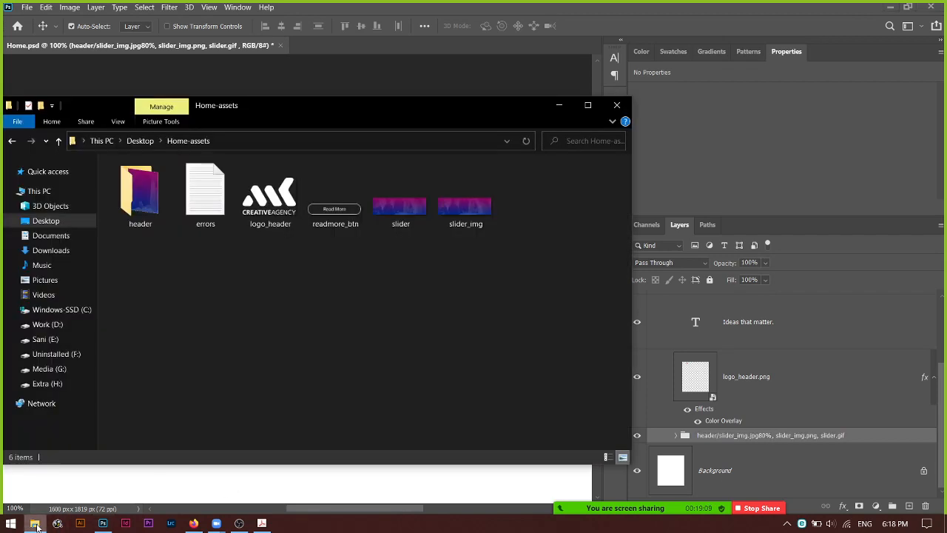
right_click(181, 315)
click(209, 369)
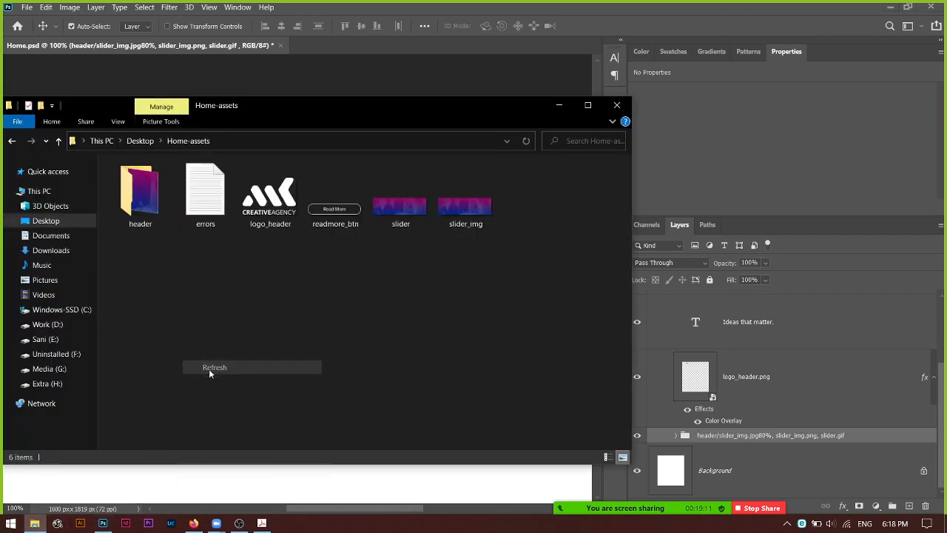
double_click(148, 199)
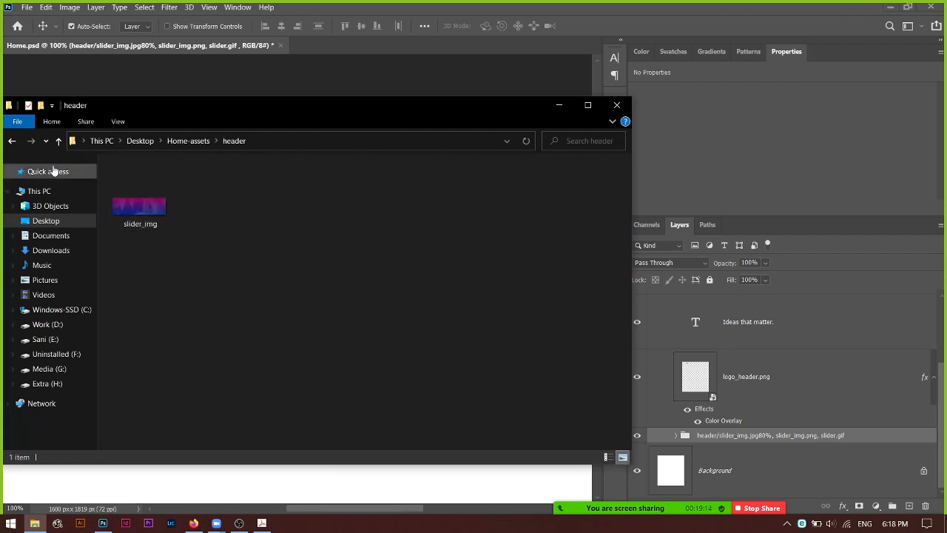
click(12, 140)
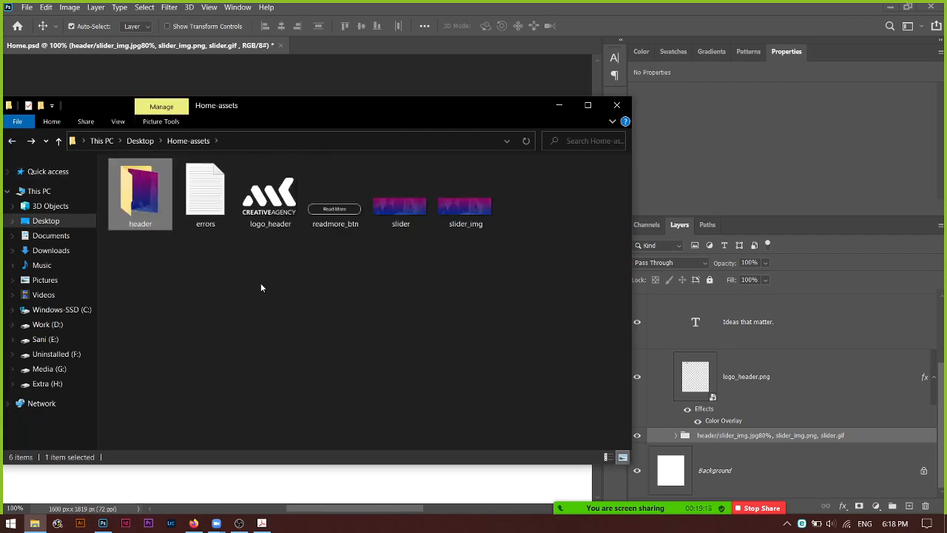
Remove the PNG and GIF asset names from the slider group in Photoshop, leaving "header/slider_img.jpg80%".
click(719, 437)
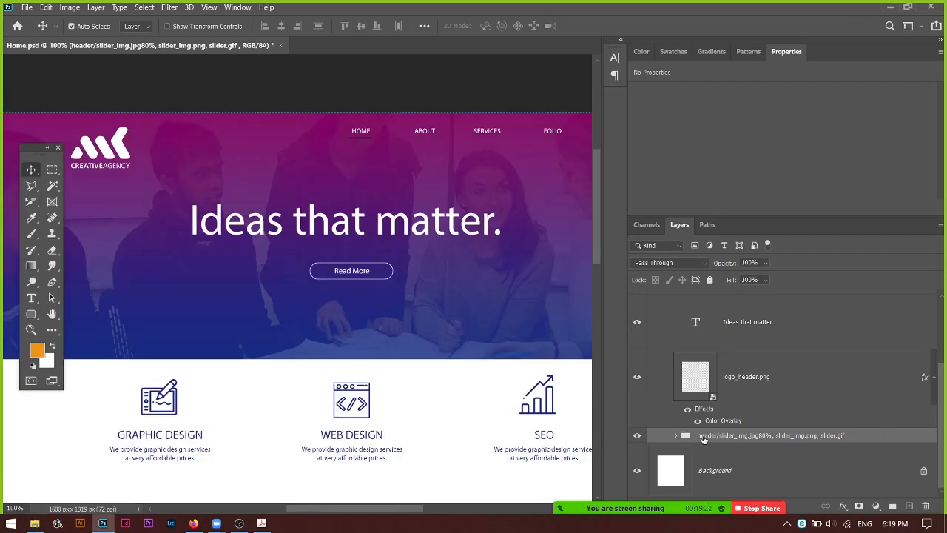
double_click(721, 436)
drag(718, 437, 686, 433)
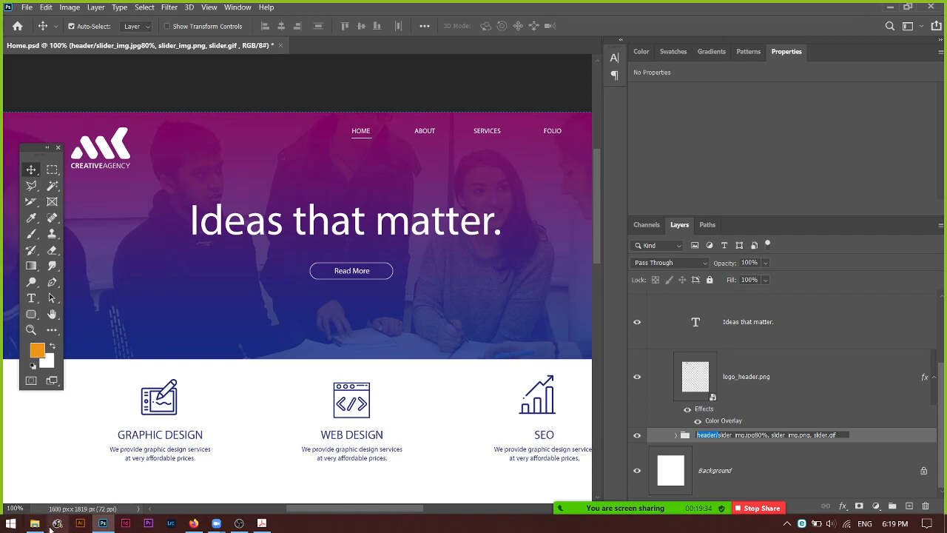
drag(846, 435, 769, 437)
key(BackSpace)
key(BackSpace)
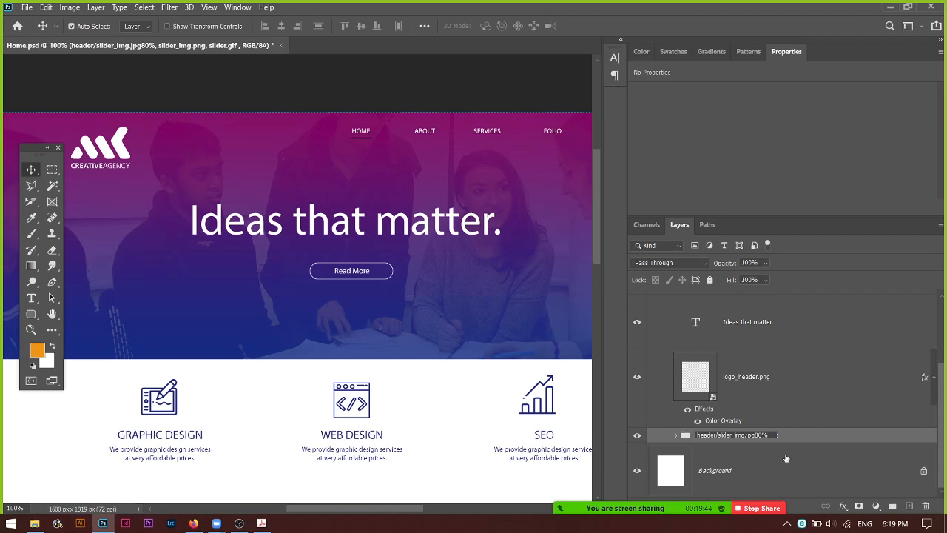
key(Return)
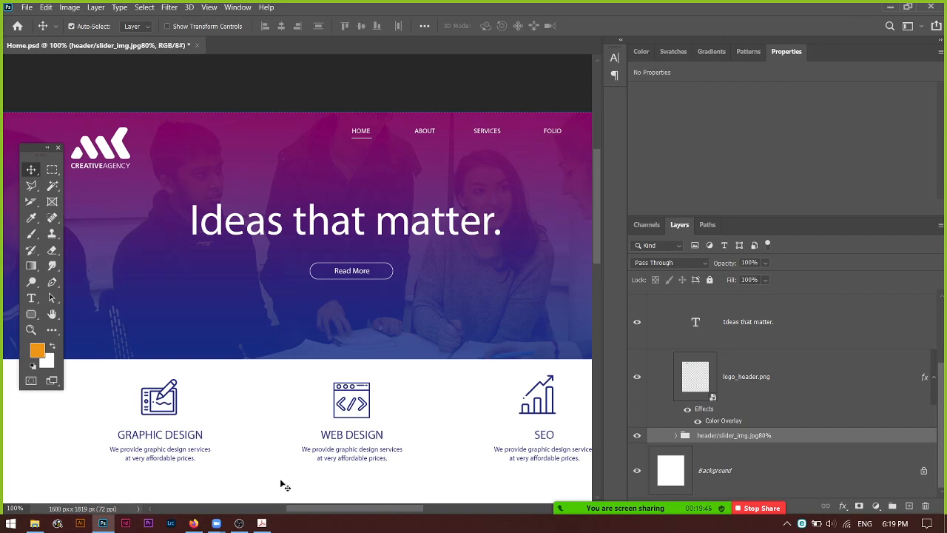
Refresh the Home-assets folder to check the remaining files after the group's renaming.
click(35, 523)
right_click(247, 297)
click(265, 343)
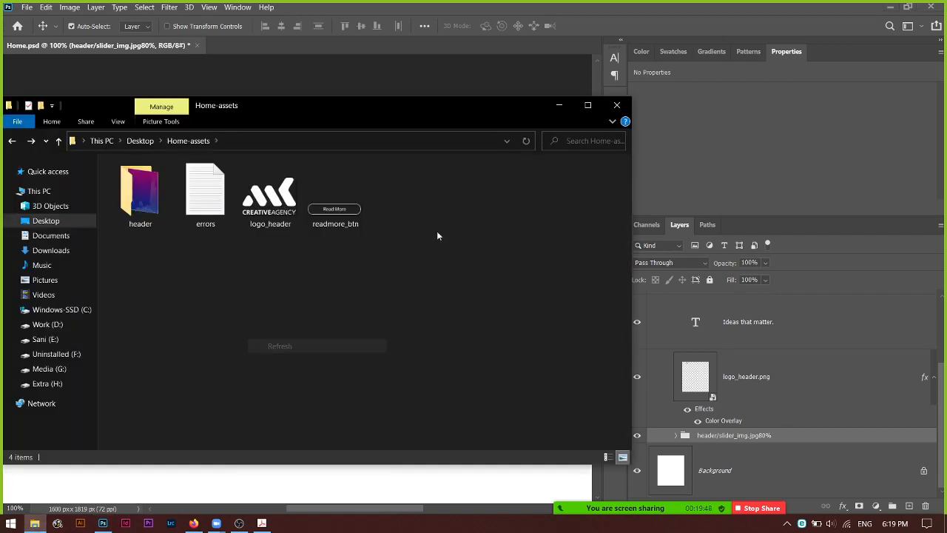
Open the header subfolder of Home-assets, check the exported slider_img file, and close the file window.
click(153, 224)
double_click(120, 196)
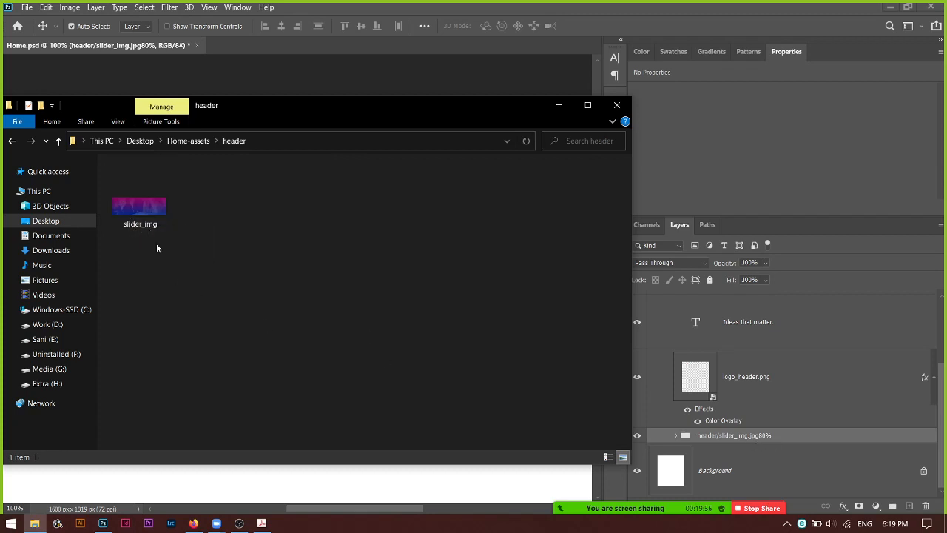
click(146, 226)
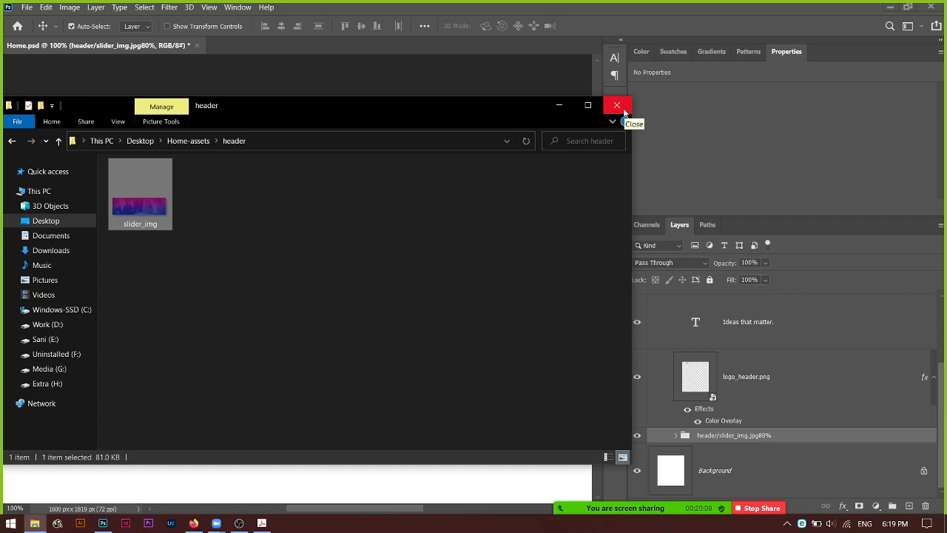
click(45, 220)
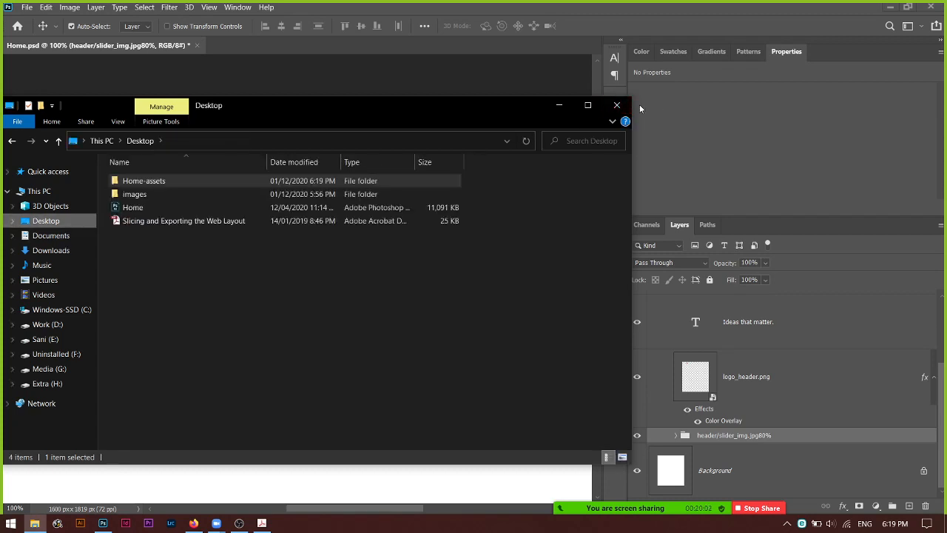
click(616, 108)
Fit the entire Home.psd web layout in the Photoshop view.
key(ctrl)
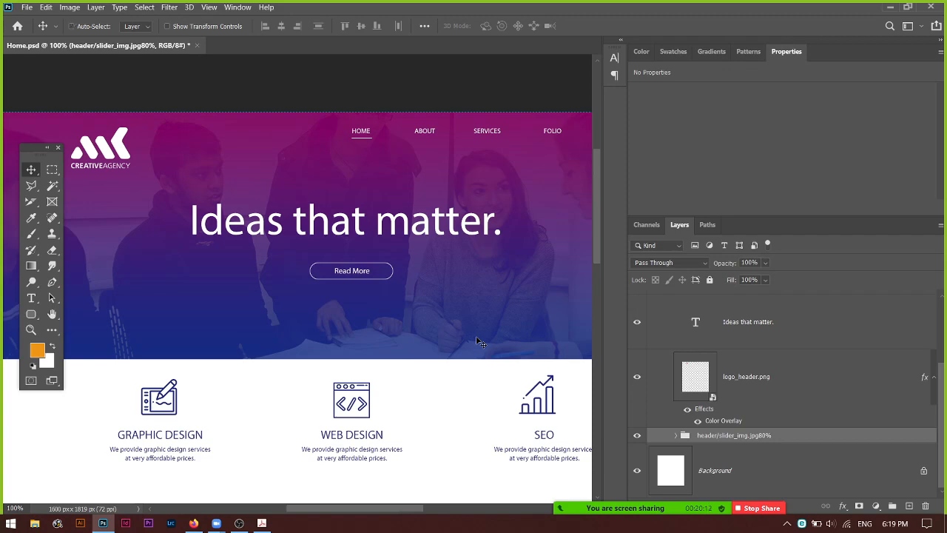
key(ctrl+0)
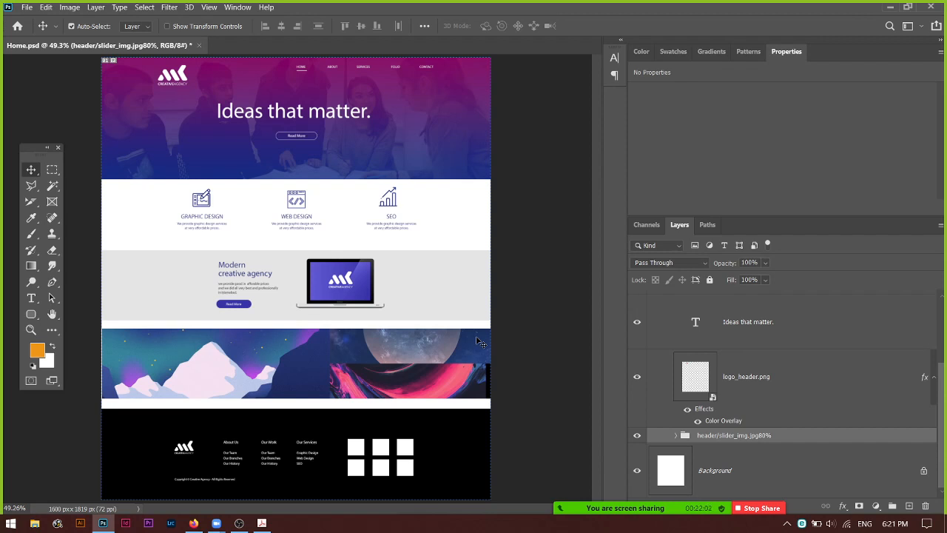
click(892, 7)
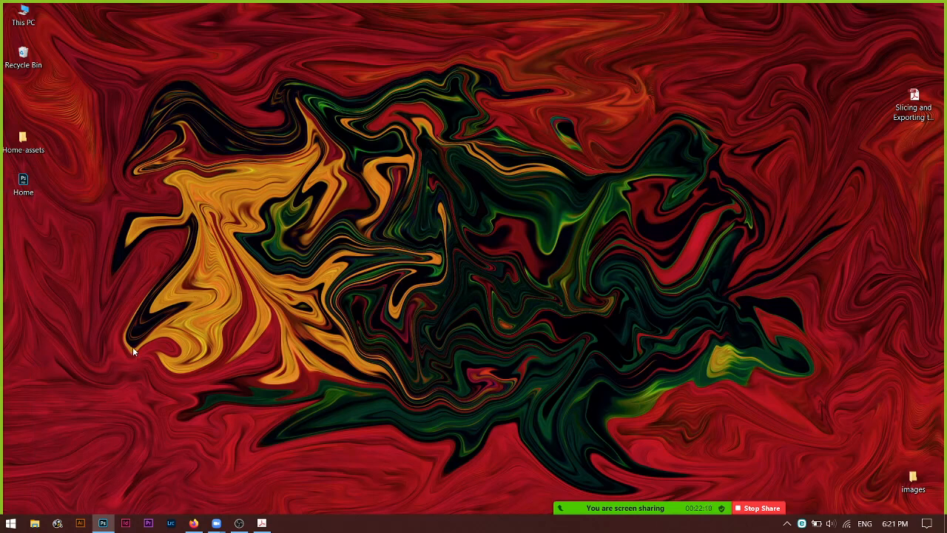
mouse_move(106, 525)
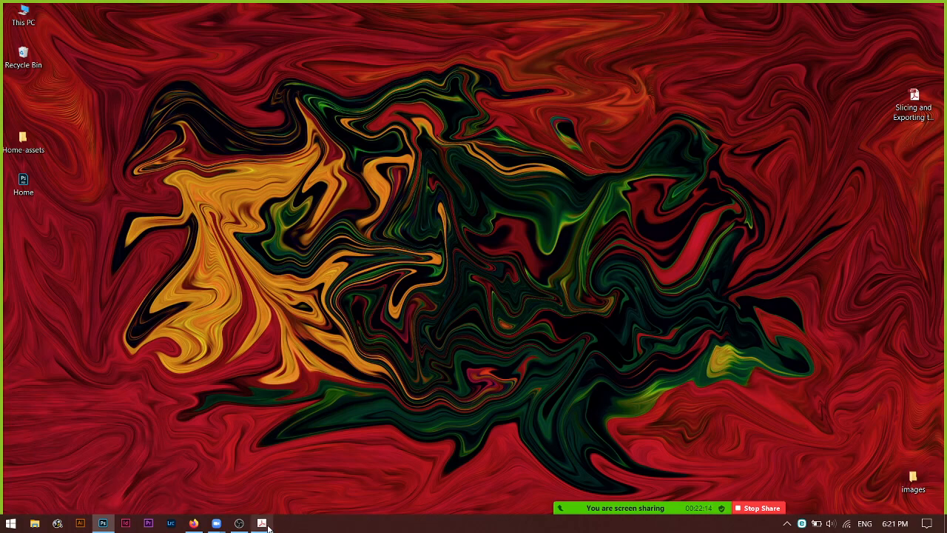
mouse_move(263, 525)
click(108, 523)
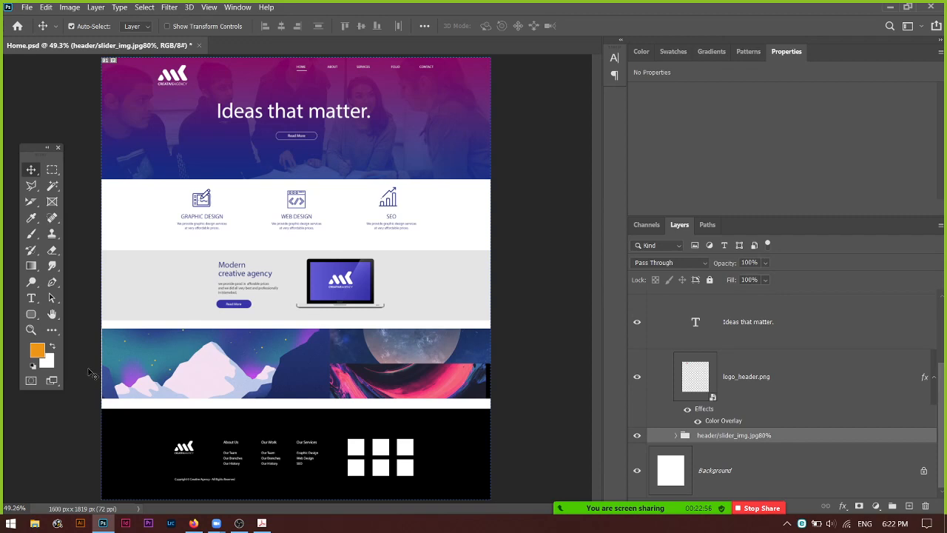
click(525, 495)
click(454, 495)
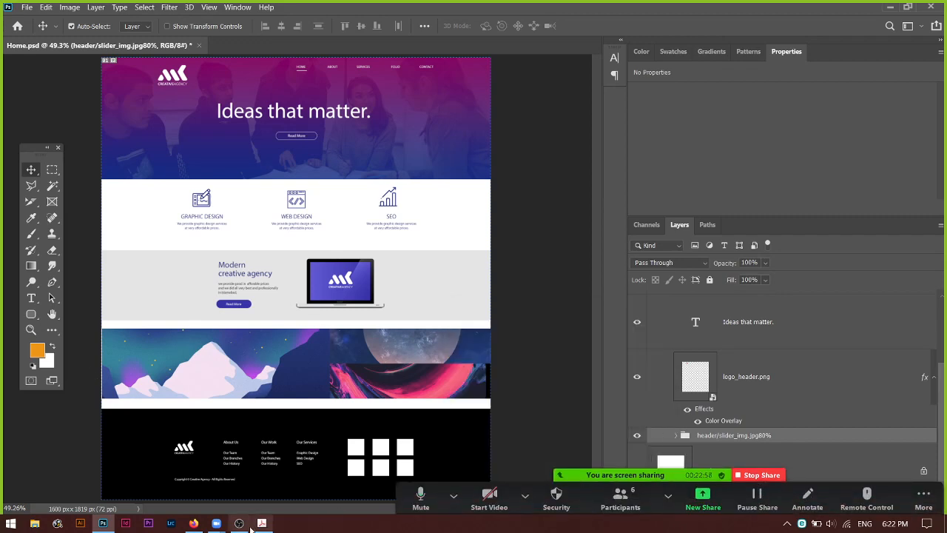